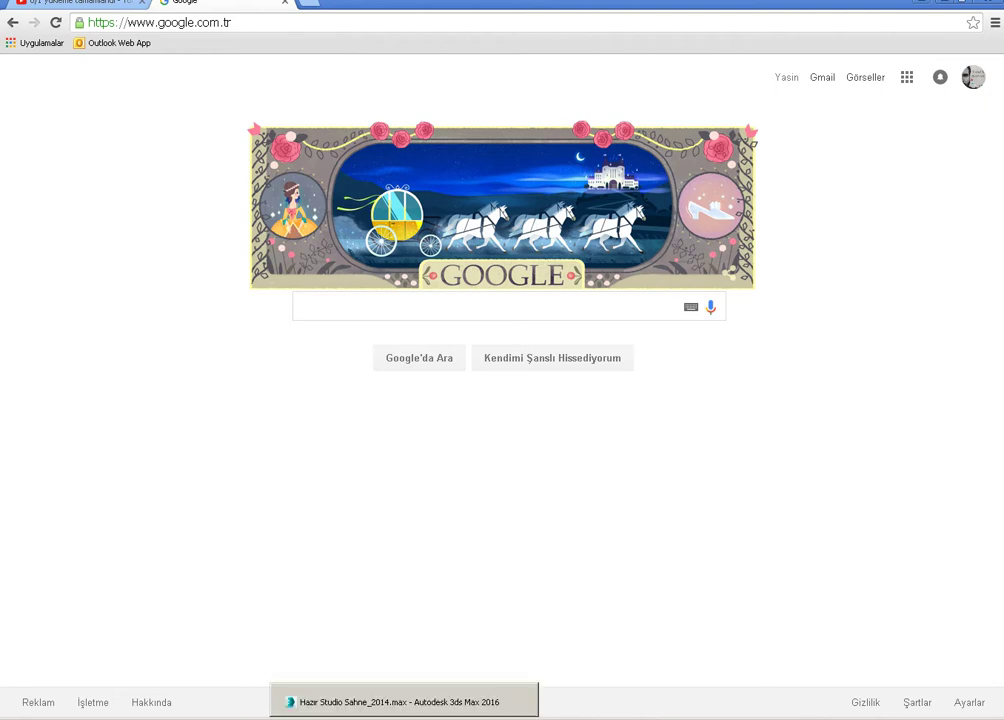
Bring the 3ds Max studio scene forward, orbit toward the room, and show the Import options
left_click(404, 701)
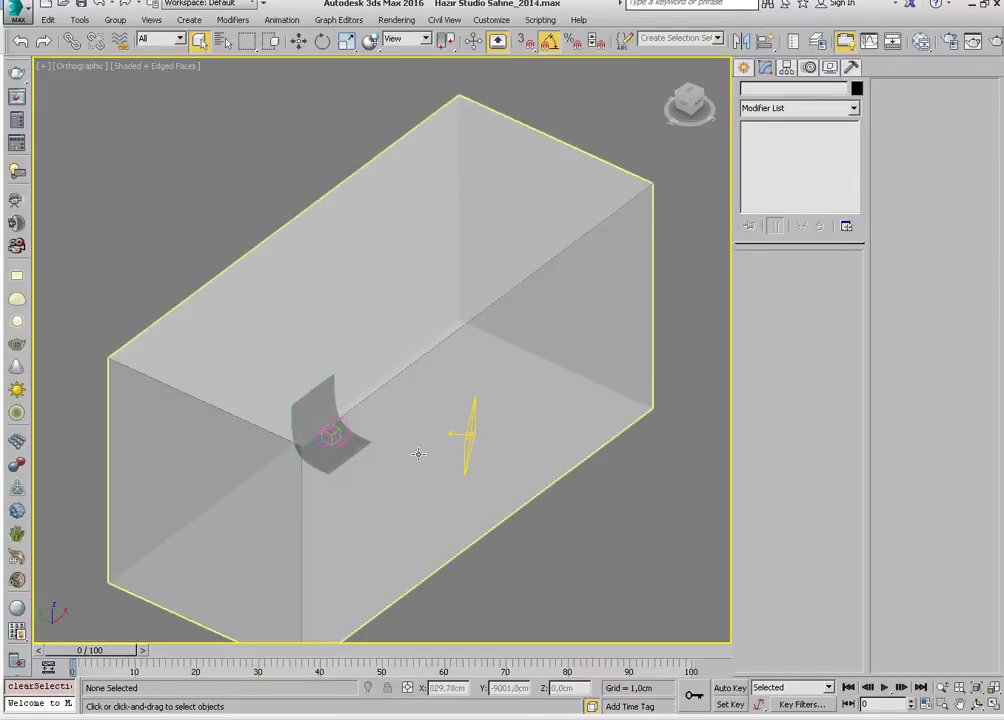
mouse_move(417, 455)
middle_mouse_down("alt")
mouse_move(417, 406)
mouse_move(473, 372)
mouse_move(334, 399)
mouse_move(415, 376)
mouse_move(419, 392)
mouse_move(432, 365)
mouse_move(338, 410)
mouse_move(385, 314)
middle_mouse_up("alt")
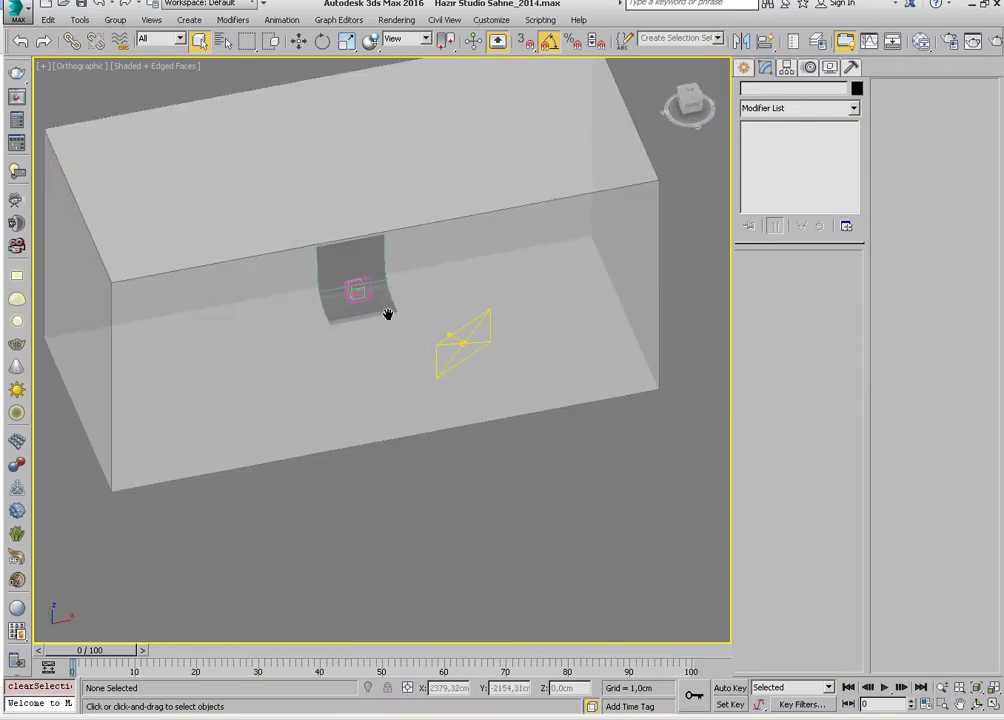
middle_click_drag(450, 358, 455, 367, "alt")
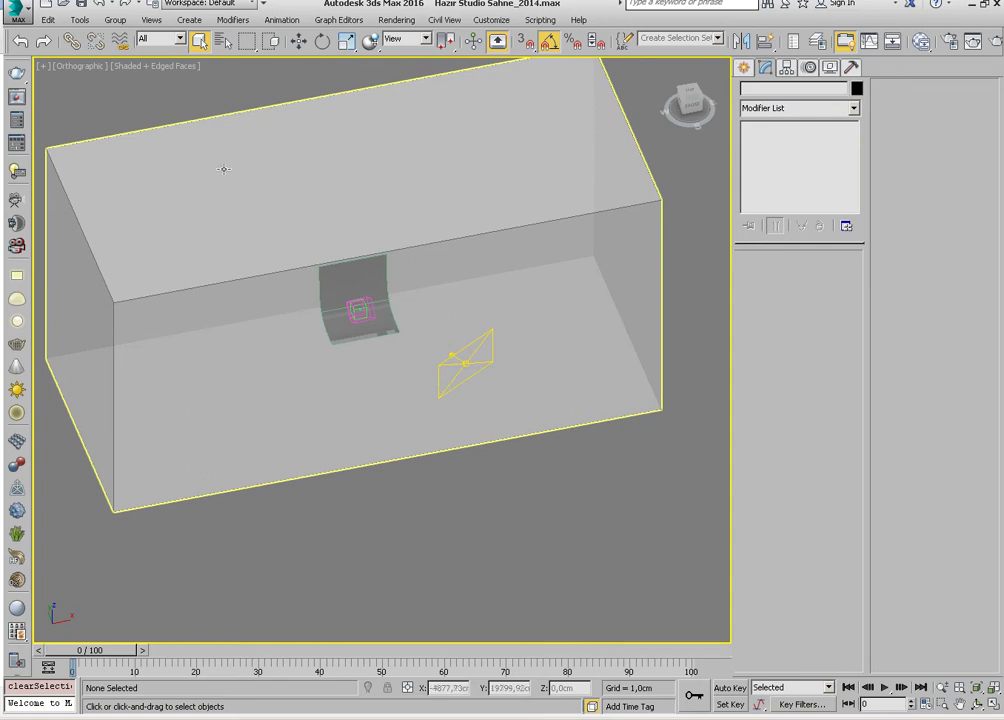
left_click(21, 21)
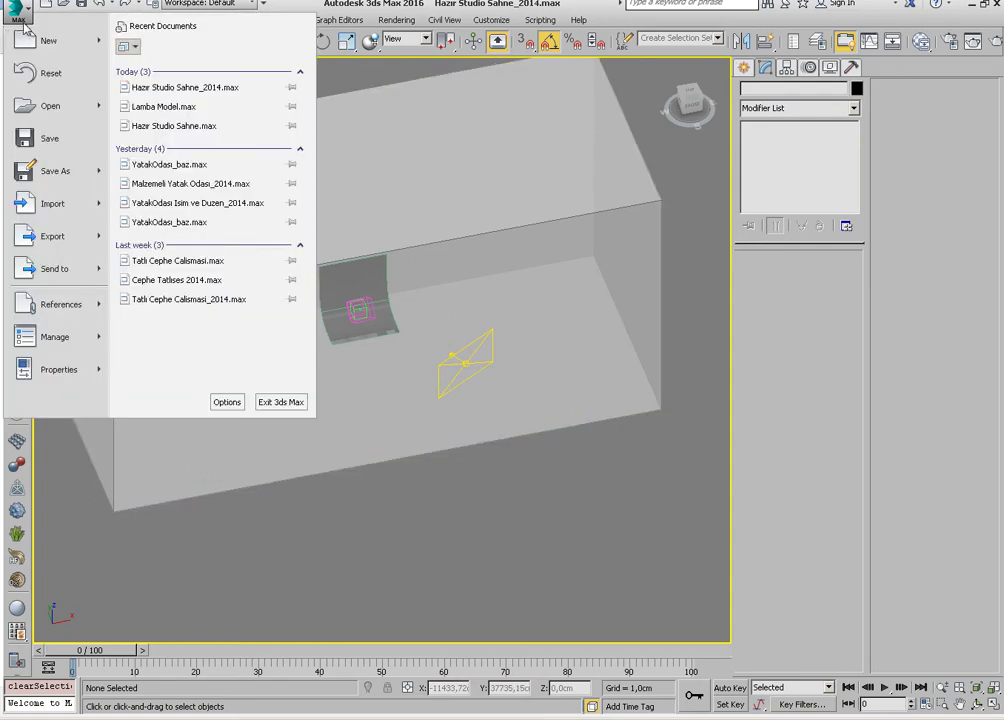
mouse_move(53, 203)
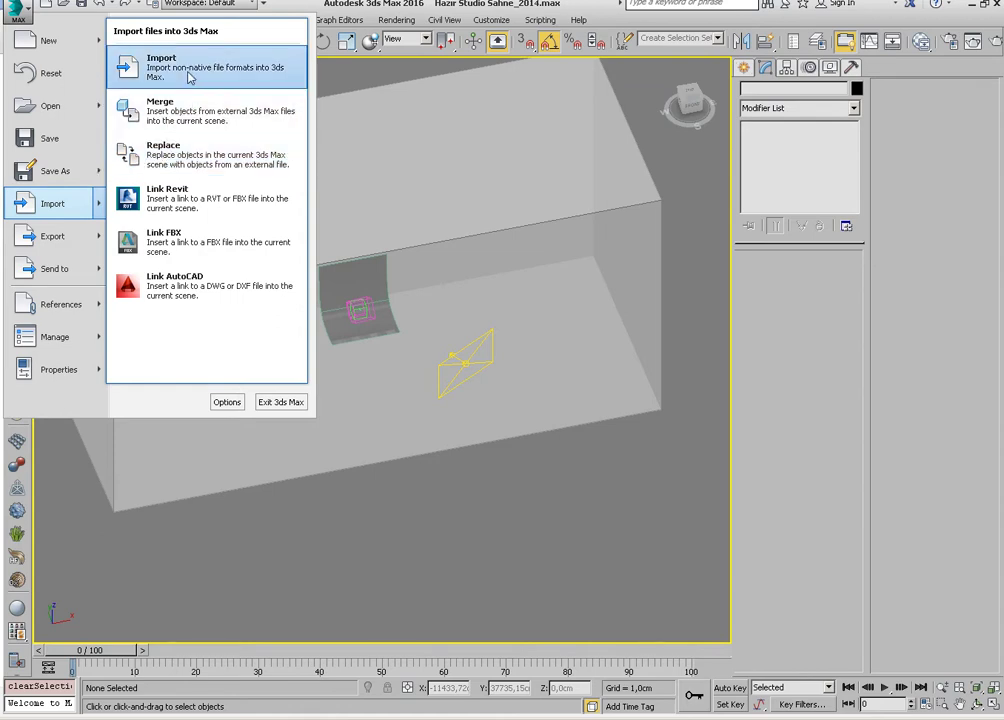
Merge all objects from Desktop > Modelleme > Lamba Model.max into the studio scene
left_click(207, 118)
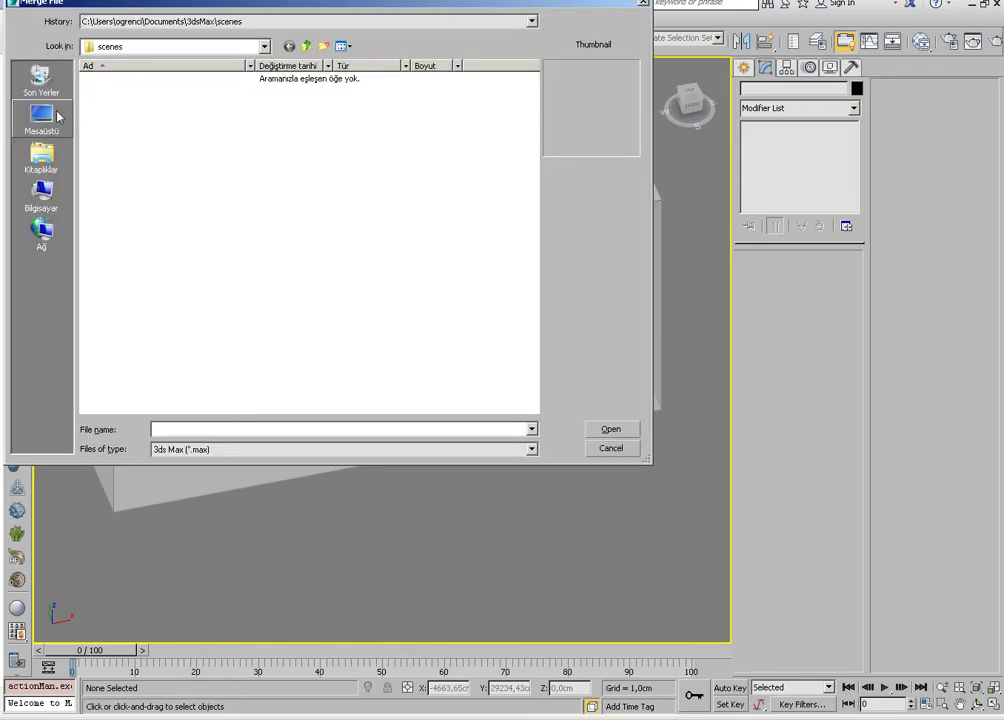
left_click(41, 120)
double_click(280, 196)
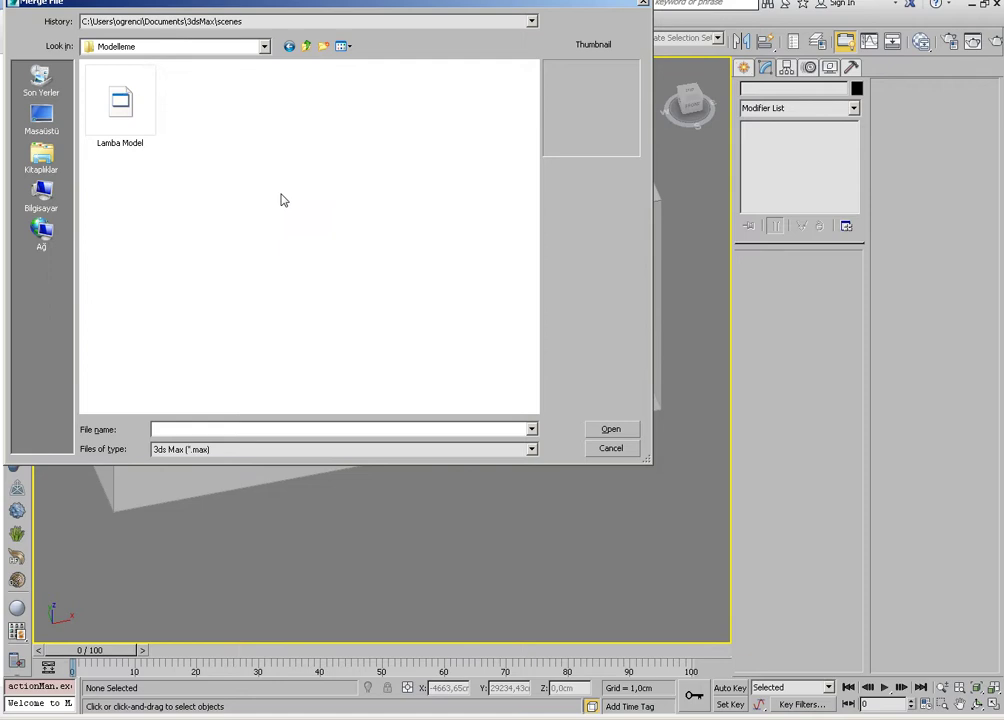
double_click(119, 108)
left_click(380, 453)
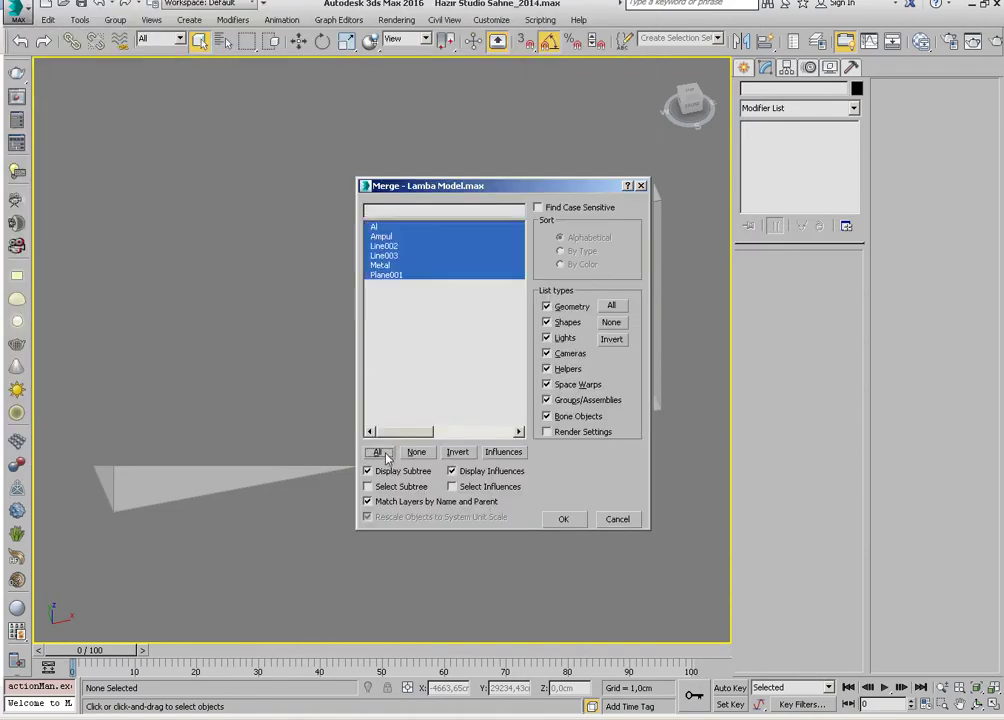
left_click(578, 520)
Move the merged lamp out of the room box and frame it with its image plane
middle_click_drag(466, 432, 440, 400, "alt")
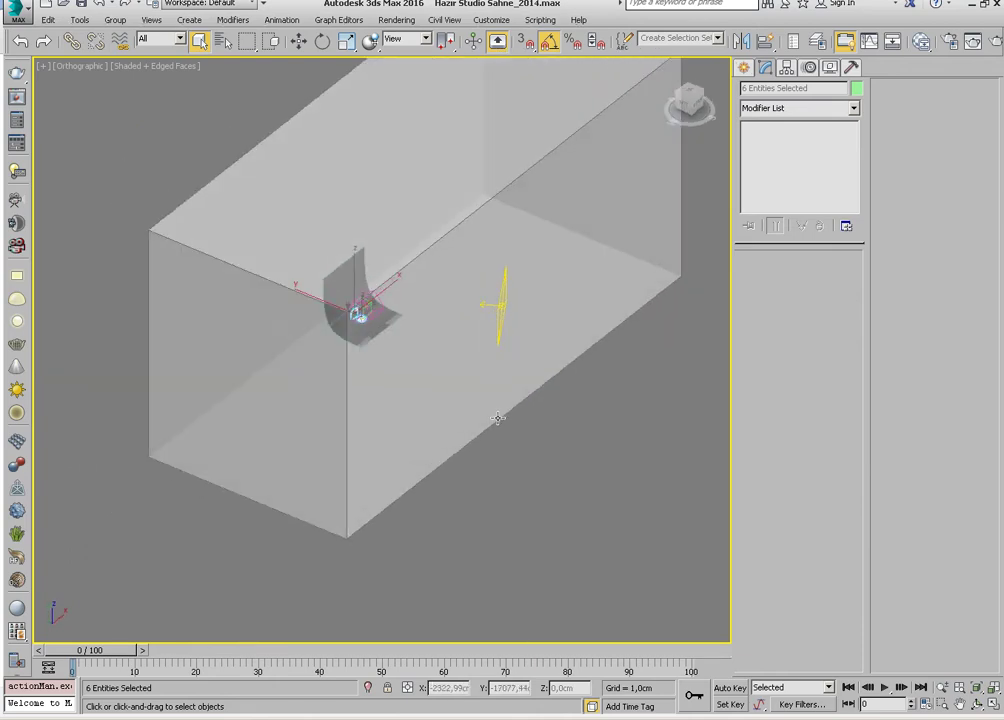
key("w")
left_click_drag(407, 349, 648, 440)
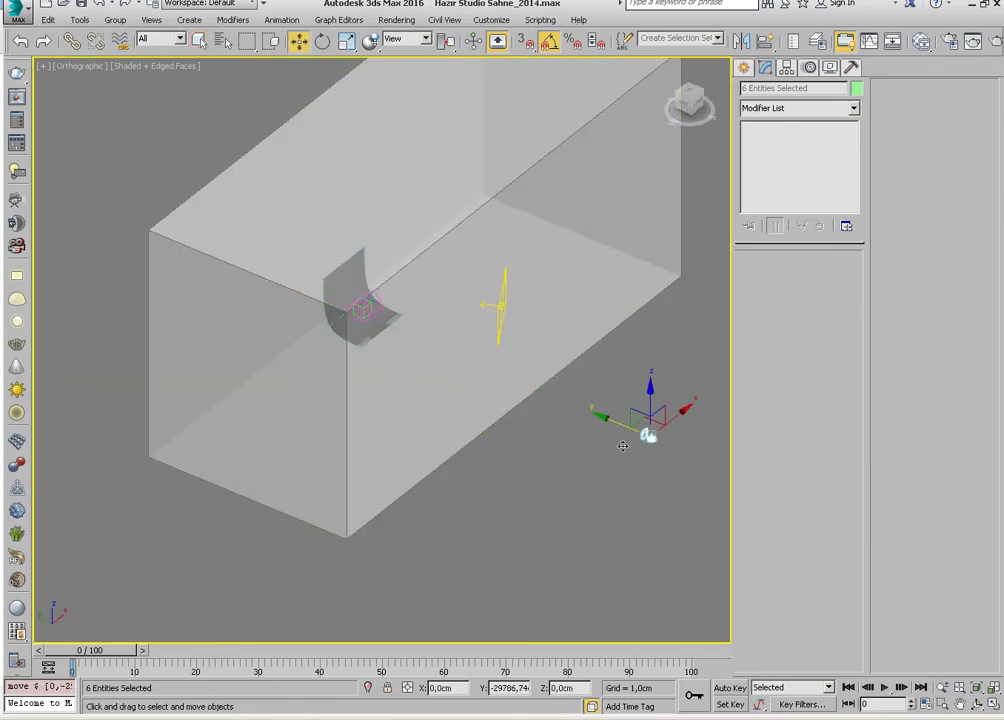
middle_click_drag(648, 440, 567, 437)
scroll(575, 457, "up", 5)
scroll(573, 453, "up", 3)
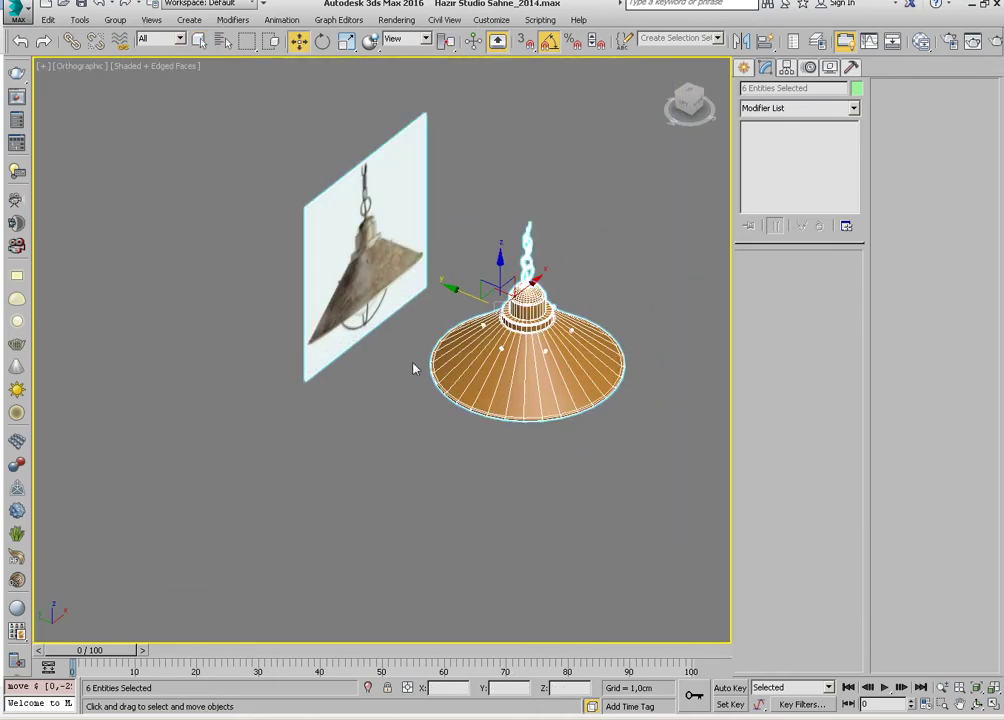
middle_click_drag(377, 337, 362, 372)
Unfreeze all objects and delete the lamp's reference image plane
left_click_drag(352, 428, 307, 372)
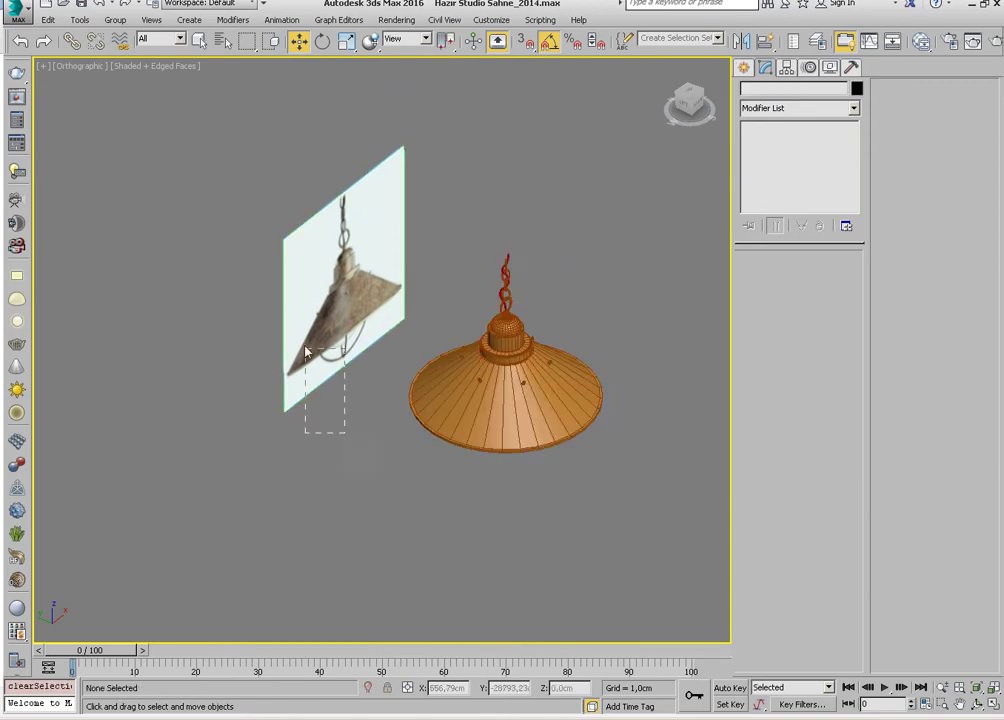
right_click(324, 313)
left_click(340, 253)
left_click(310, 219)
key("Delete")
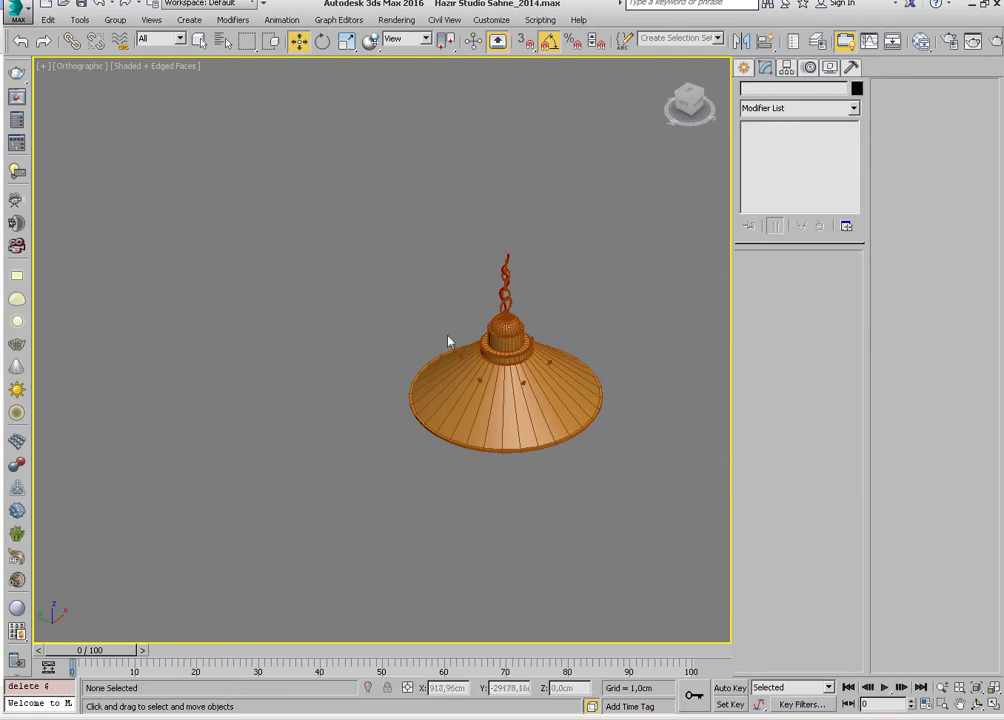
View the lamp from below and drag-select all of its parts
scroll(448, 341, "down", 3)
middle_click_drag(448, 345, 467, 449, "alt")
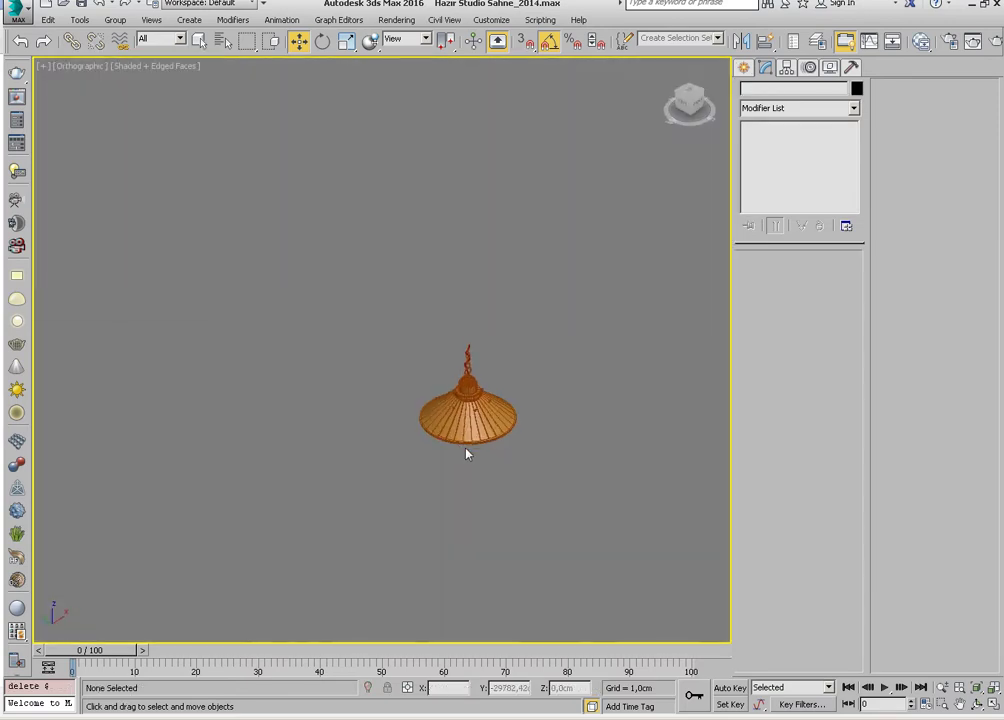
scroll(470, 453, "up", 3)
scroll(531, 455, "down", 2)
left_click_drag(565, 471, 374, 258)
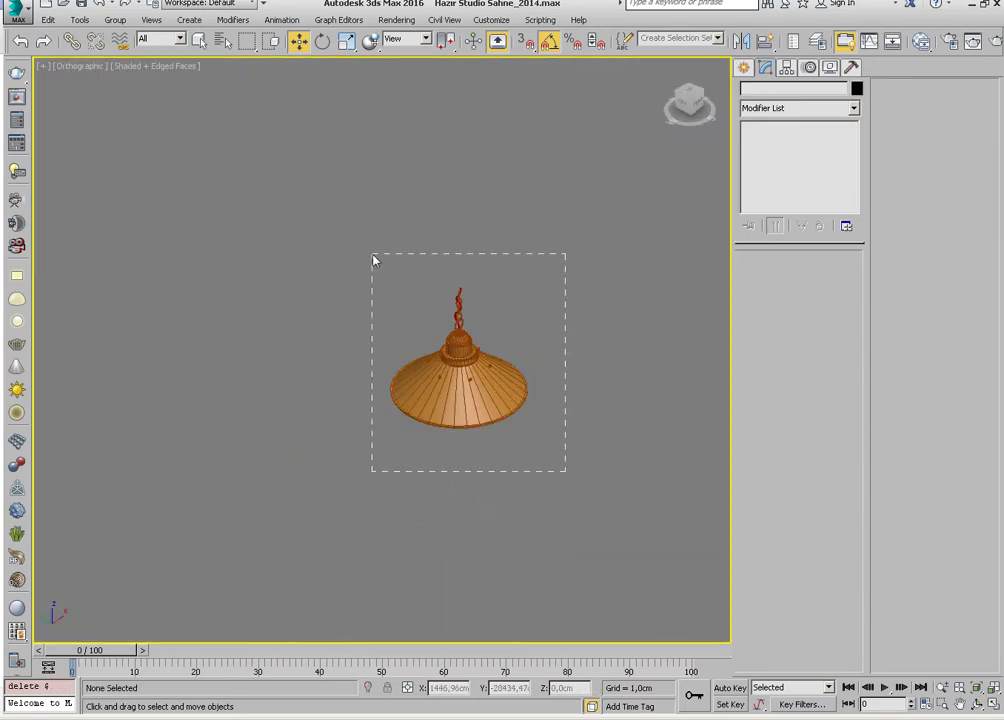
Group the selected lamp parts as Group001
left_click(115, 20)
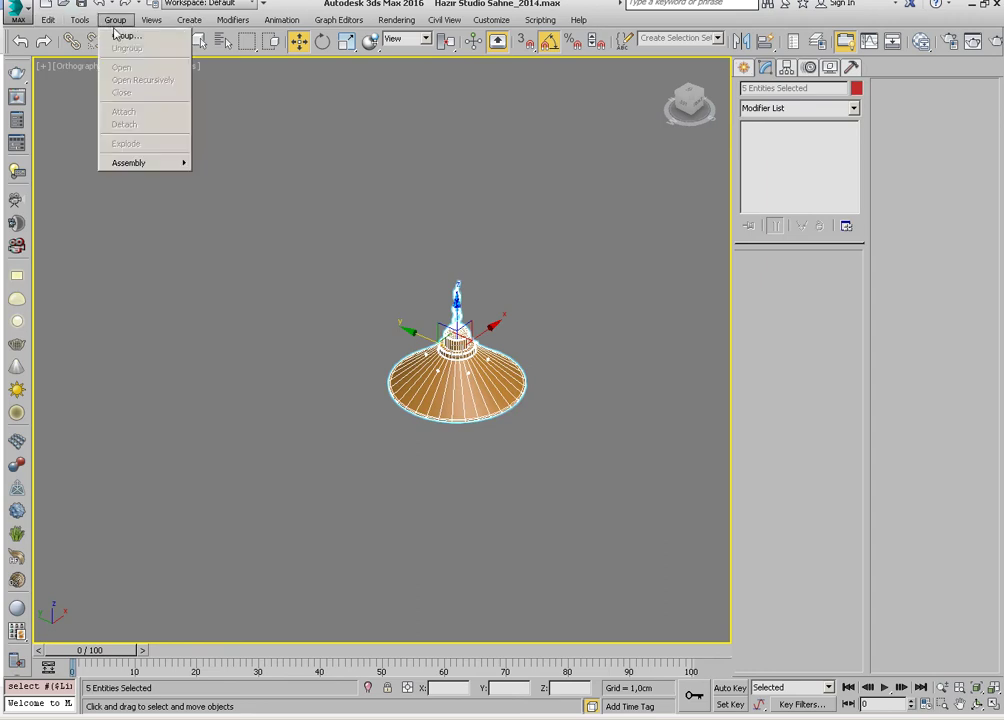
left_click(123, 34)
left_click(497, 385)
scroll(309, 318, "down", 3)
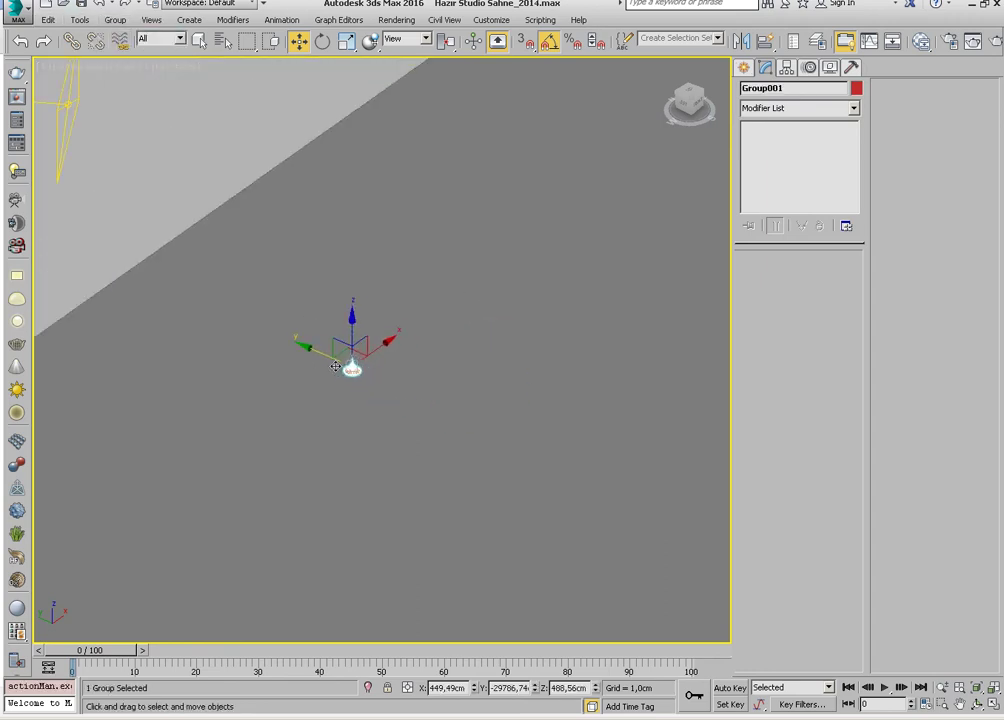
scroll(403, 437, "down", 3)
Move the lamp group toward the backdrop, raise it higher, and shift it right
left_click_drag(449, 440, 252, 356)
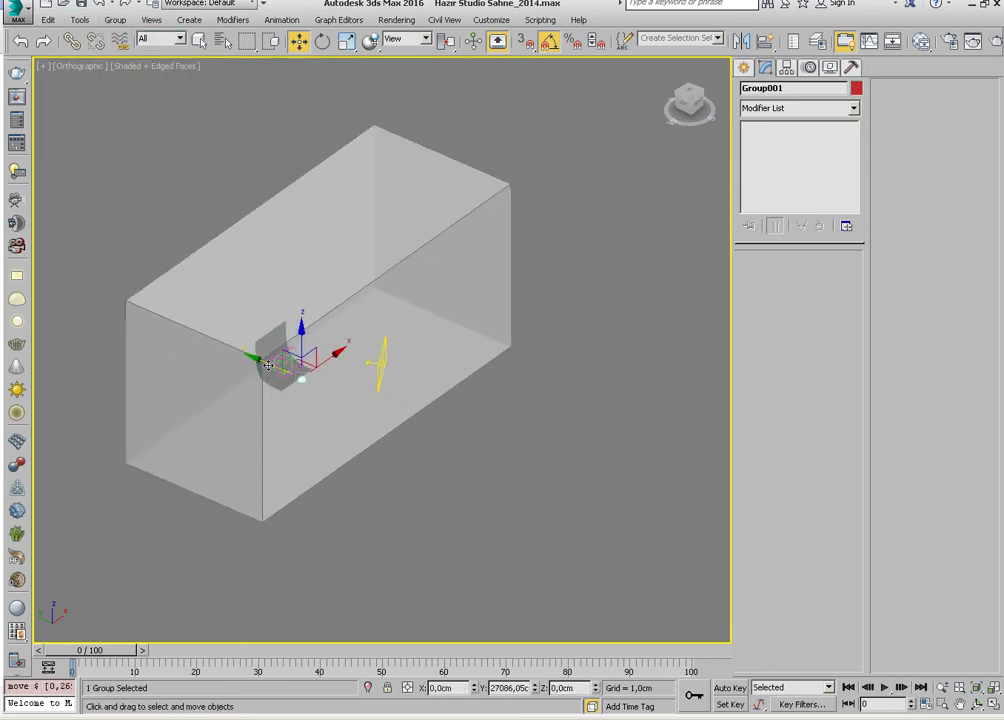
middle_click_drag(260, 356, 288, 368, "alt")
scroll(288, 368, "up", 5)
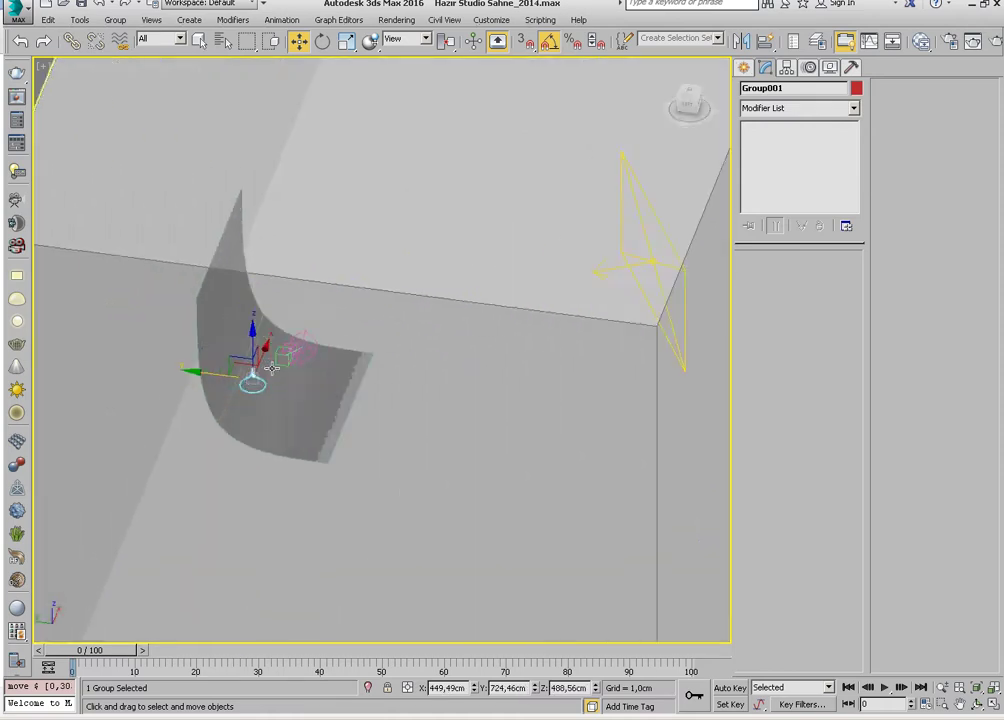
scroll(260, 355, "up", 3)
scroll(230, 342, "up", 2)
left_click_drag(224, 338, 224, 305)
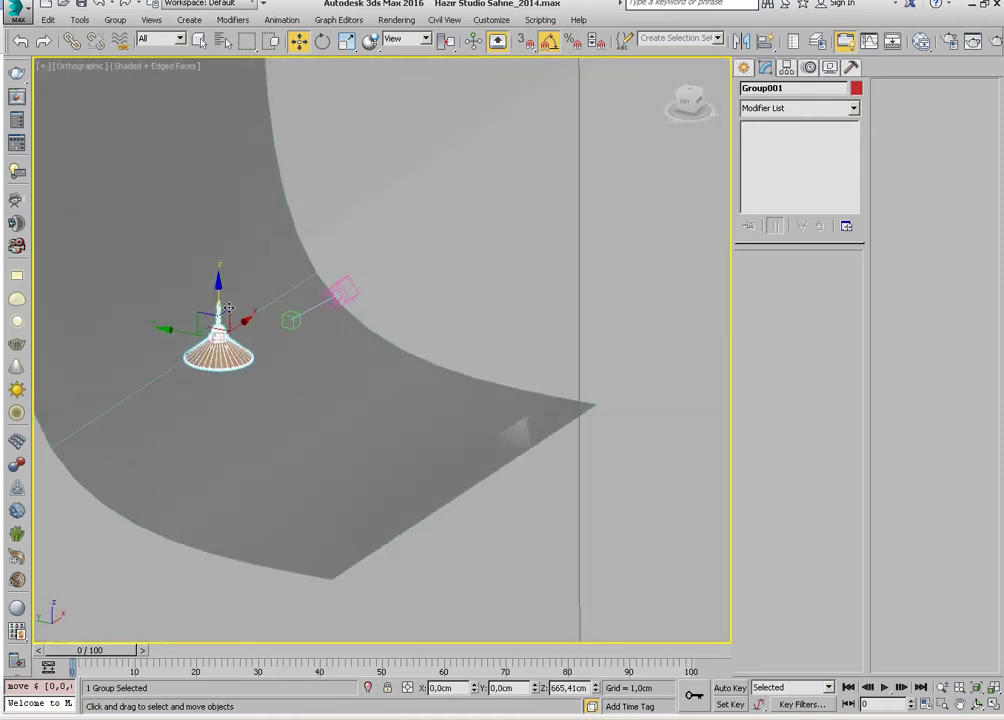
middle_click_drag(245, 310, 267, 333, "alt")
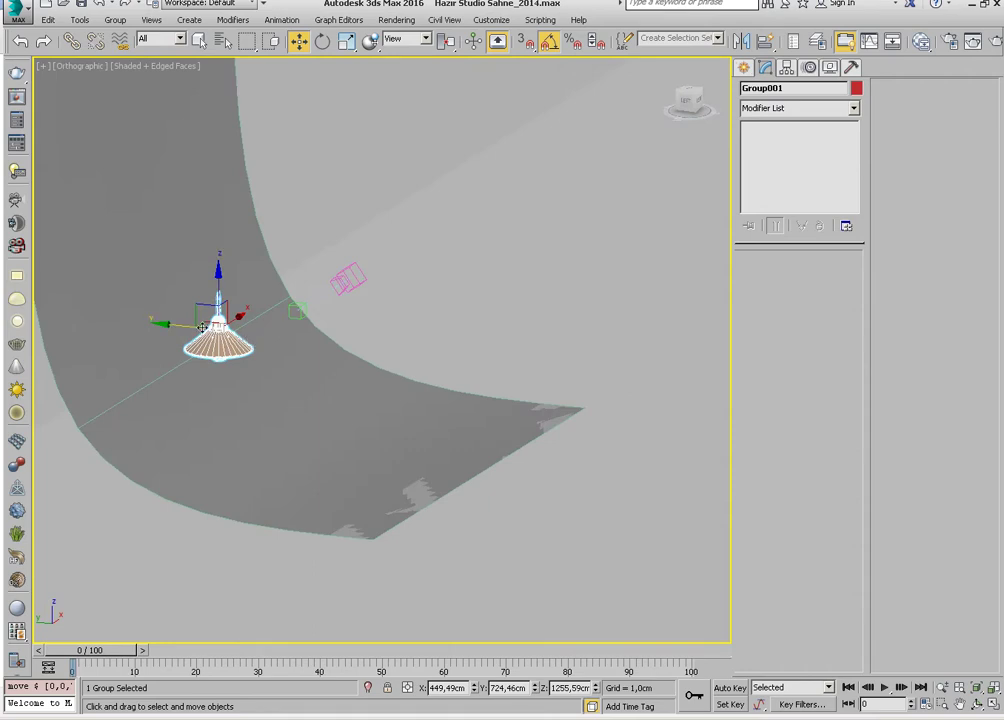
left_click_drag(222, 312, 256, 310)
In Top view, place the group at X 211.95, Y 357.47, Z 1255.59 and select VRayCam001
key("t")
key("z")
scroll(328, 358, "down", 5)
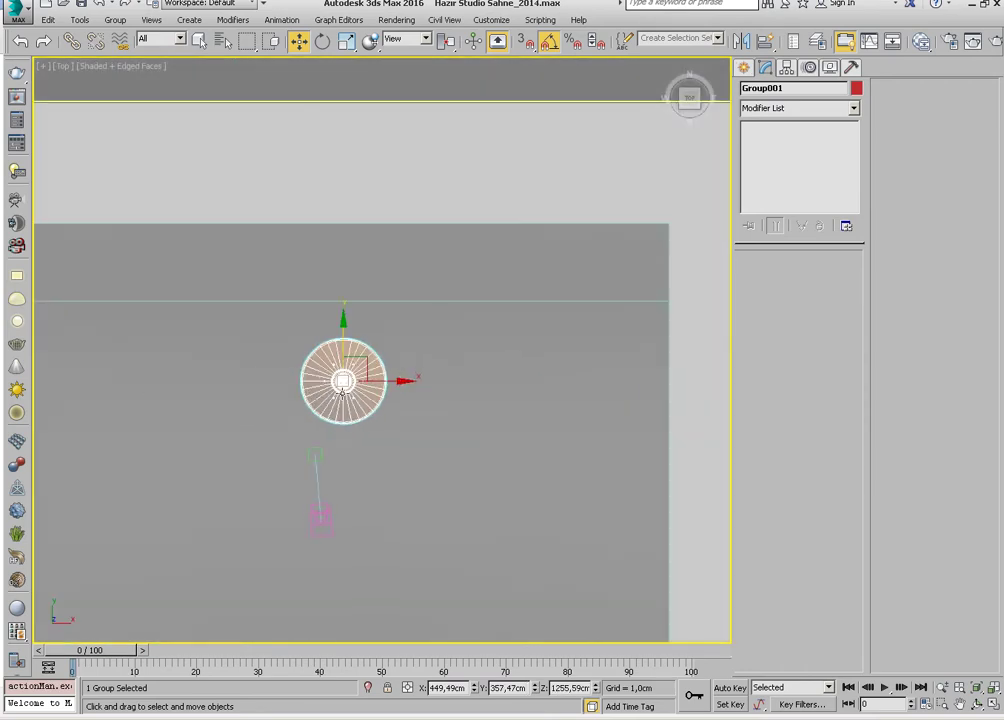
middle_click_drag(330, 380, 364, 286)
scroll(364, 290, "up", 2)
left_click_drag(420, 274, 378, 272)
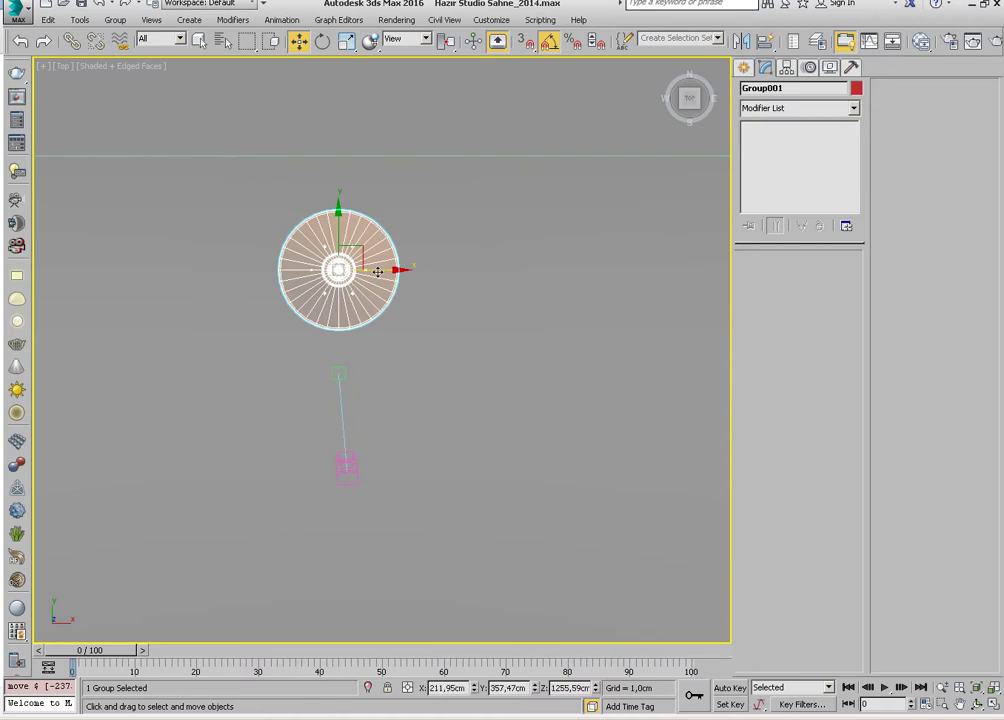
left_click(340, 464)
left_click(340, 464)
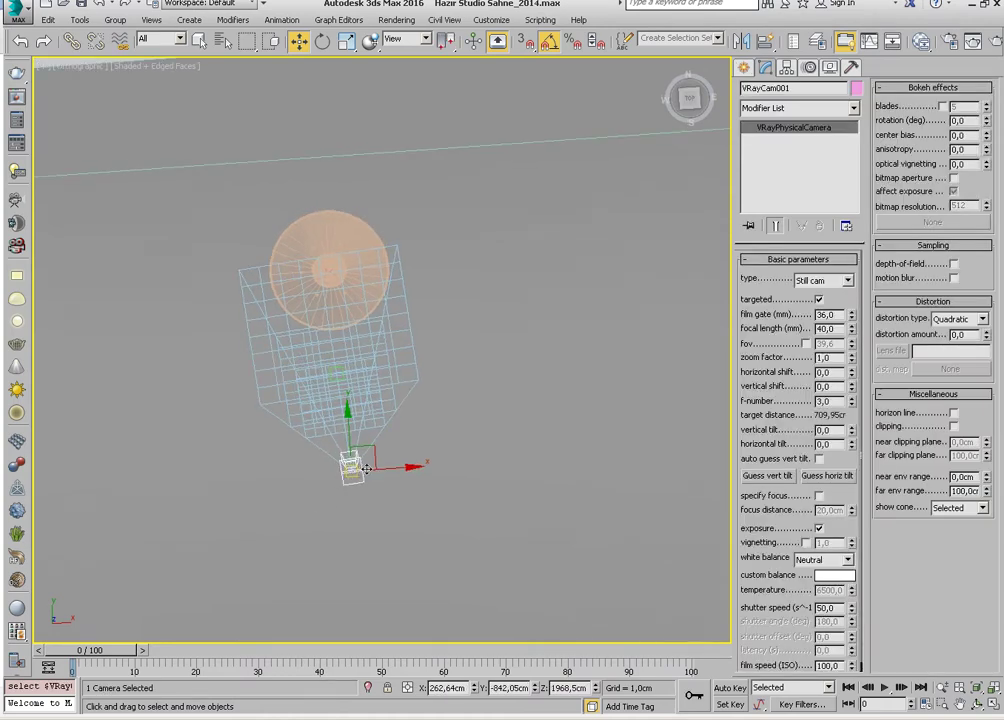
Lower and re-aim the camera, then switch to an orthographic user view of the room
mouse_move(346, 469)
middle_mouse_down("alt")
mouse_move(427, 379)
mouse_move(412, 300)
middle_mouse_up("alt")
mouse_move(412, 300)
left_mouse_down()
mouse_move(363, 375)
mouse_move(414, 374)
left_mouse_up()
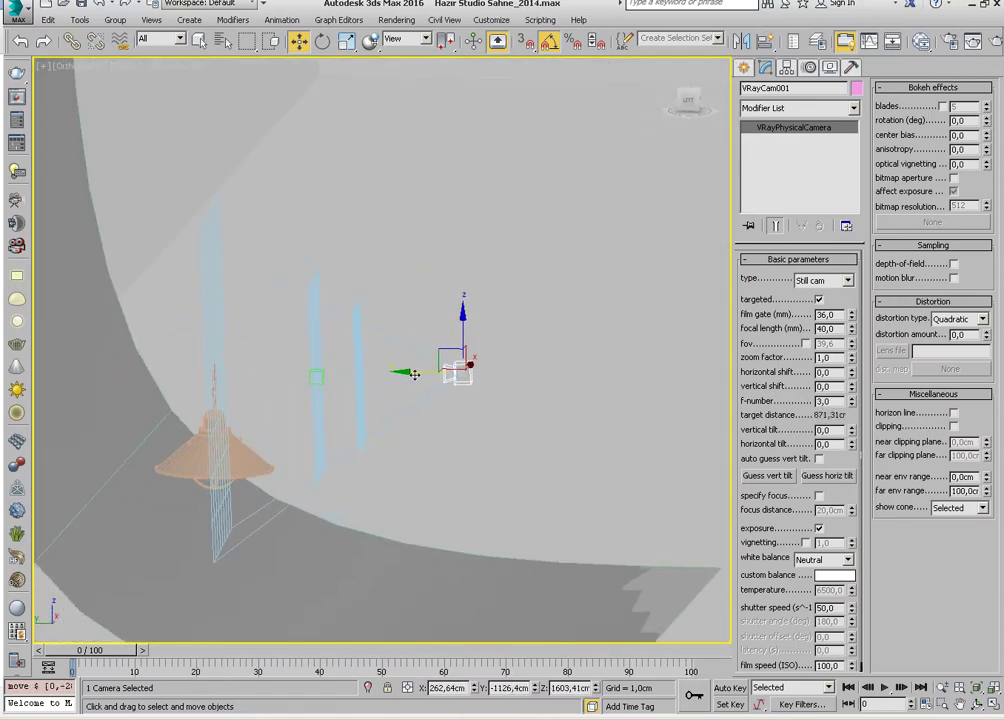
left_click(318, 372)
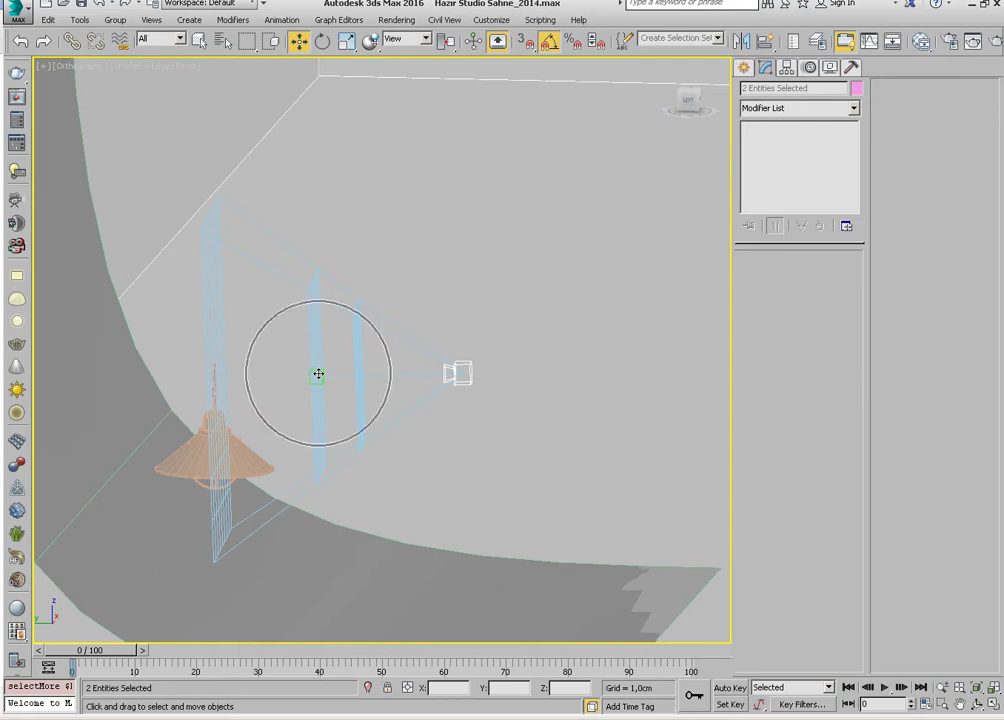
middle_click_drag(318, 372, 364, 421, "alt")
key("u")
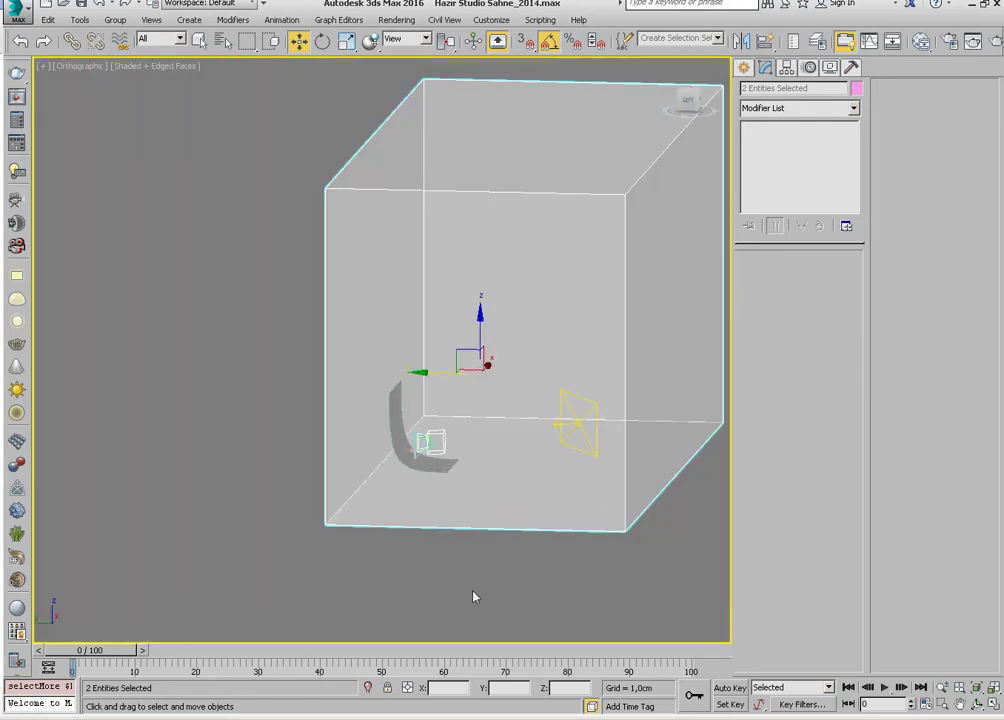
middle_click_drag(474, 597, 470, 482)
Hide the room box, nudge the camera lower, and restore the four-viewport layout
left_click(538, 286)
right_click(538, 286)
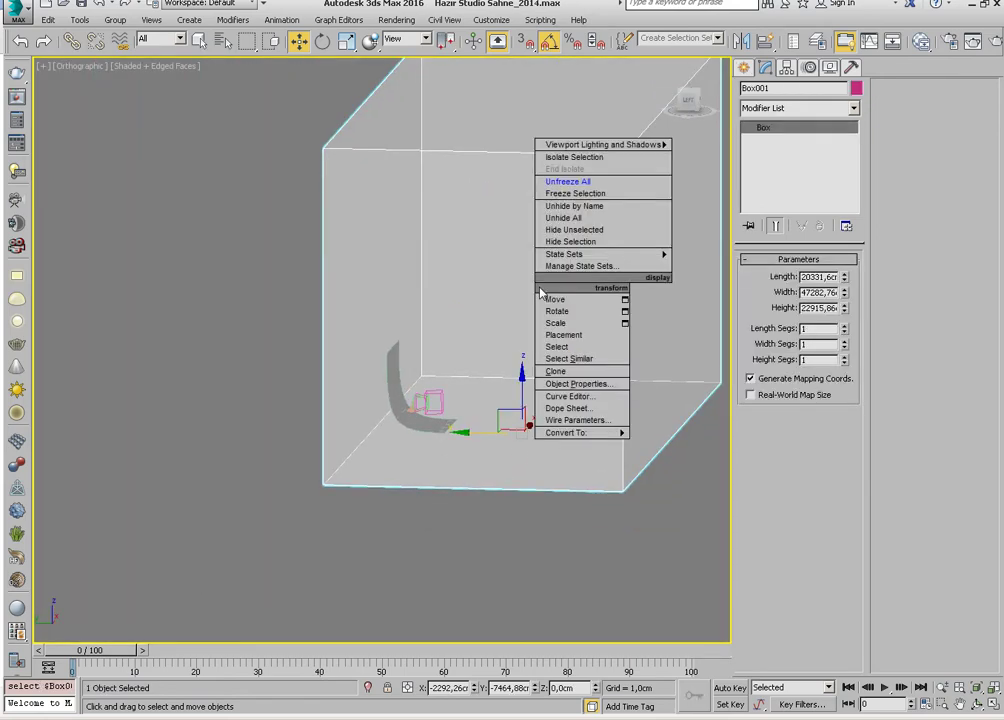
left_click(570, 241)
scroll(414, 340, "up", 3)
scroll(414, 340, "up", 3)
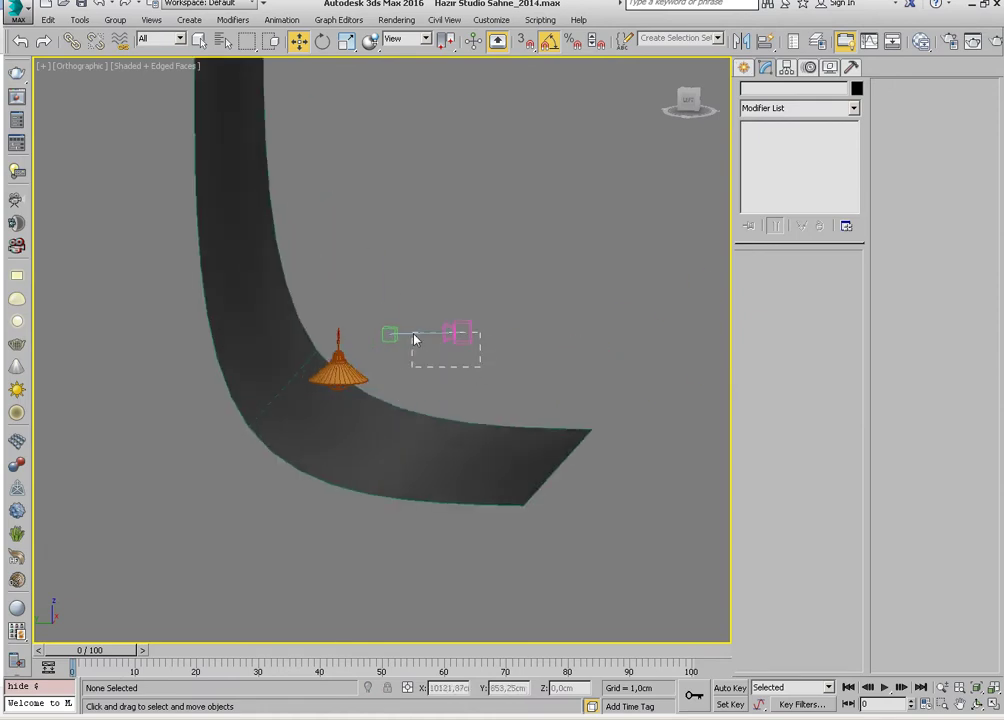
left_click(415, 340)
left_click_drag(407, 294, 407, 330)
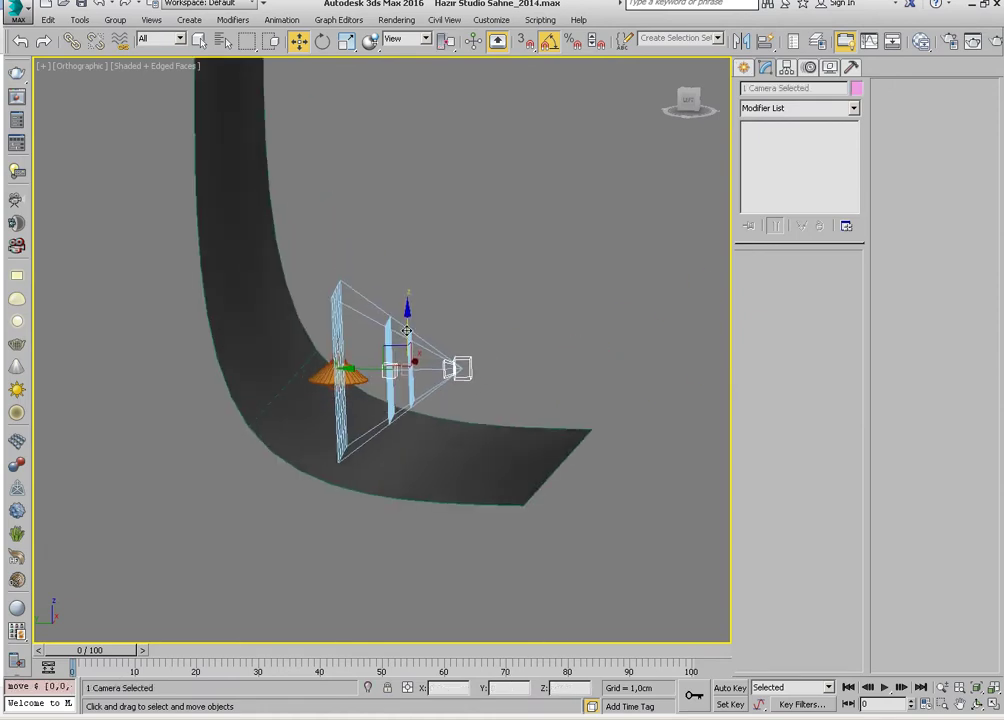
key("alt+w")
Show the VRayCam001 view in the lower-right viewport with safe frame enabled
right_click(444, 484)
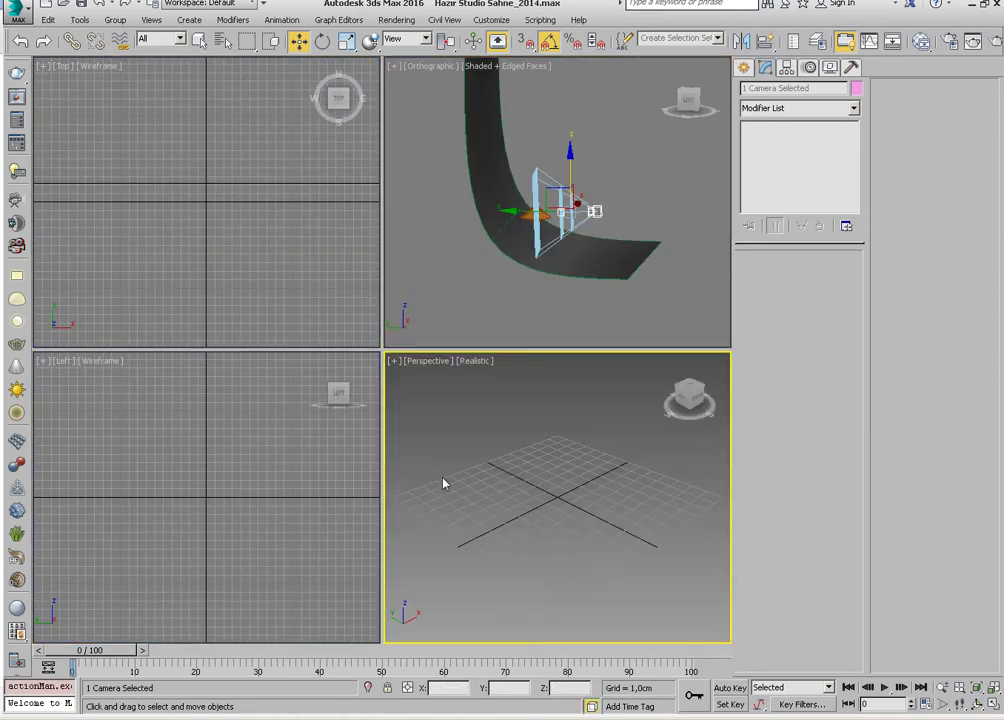
key("c")
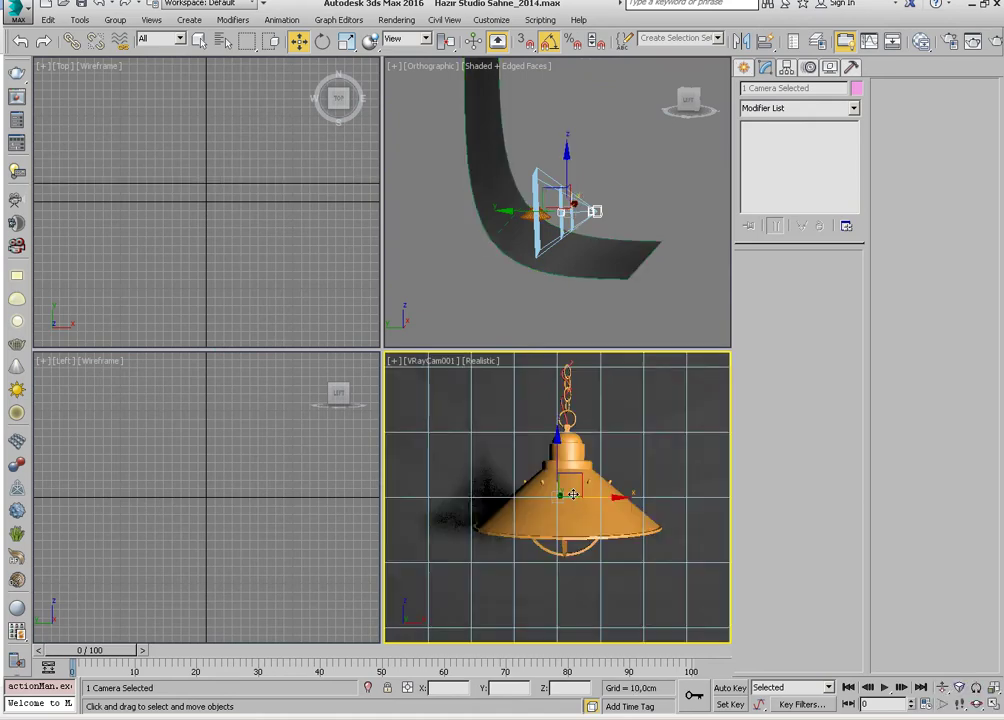
key("shift+f")
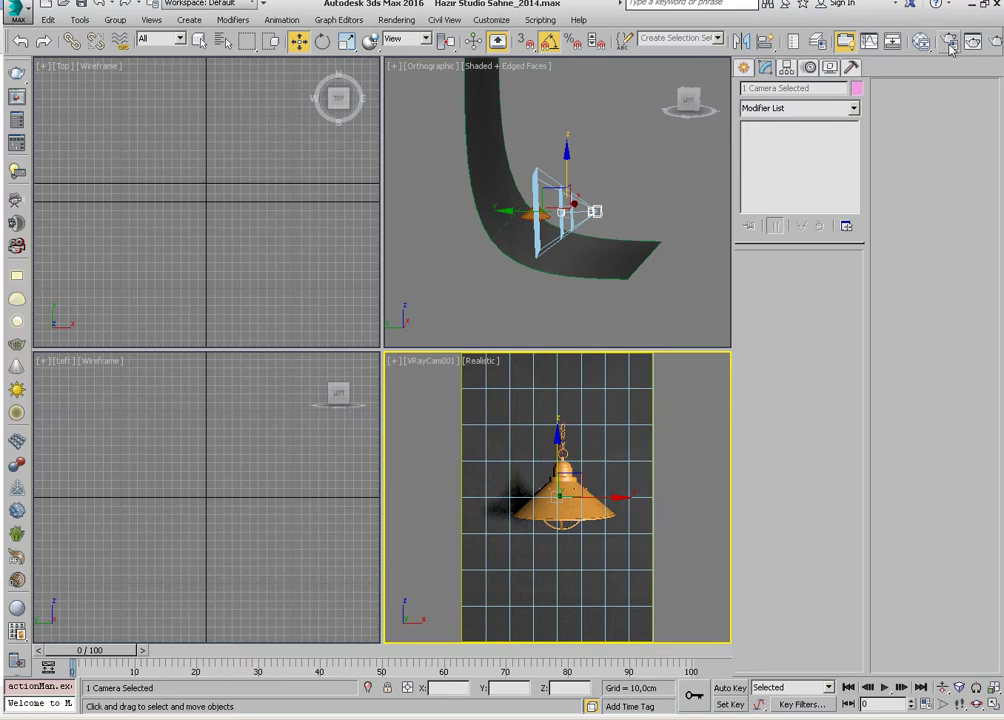
Reduce the render output height to 627 for an 840 × 627 frame
key("F10")
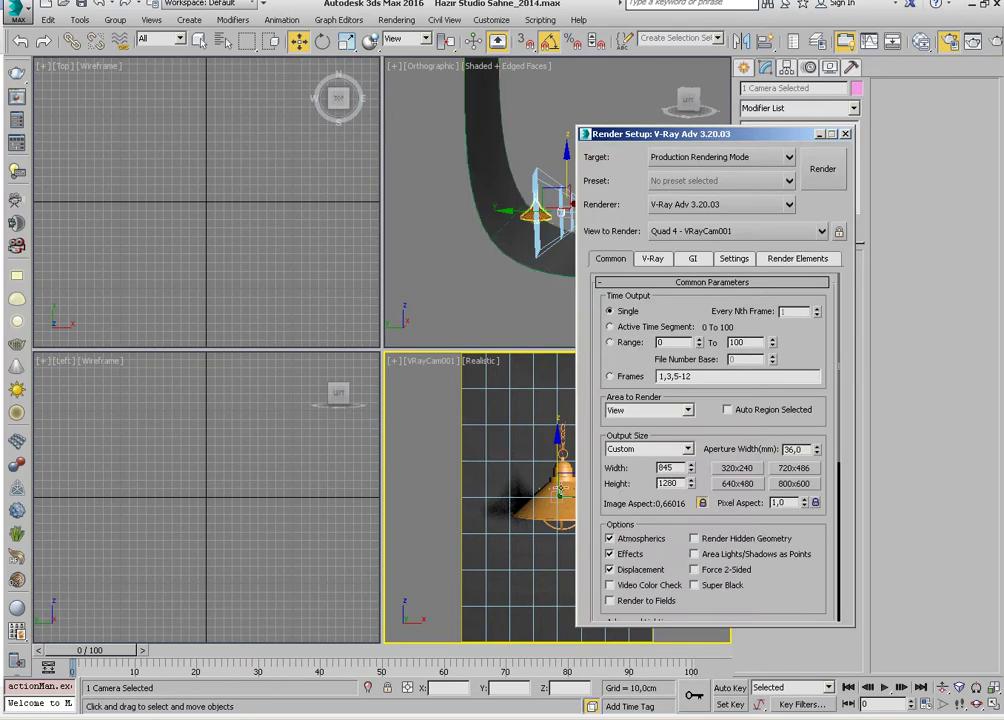
left_click(690, 487)
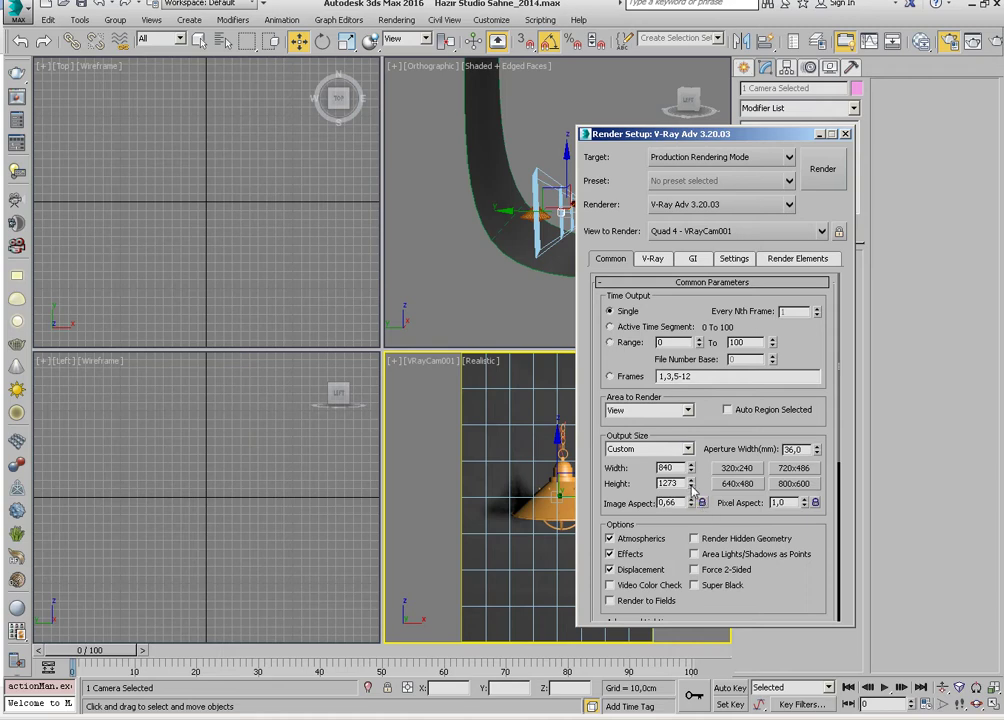
mouse_move(690, 484)
left_mouse_down()
mouse_move(681, 507)
mouse_move(683, 484)
left_mouse_up()
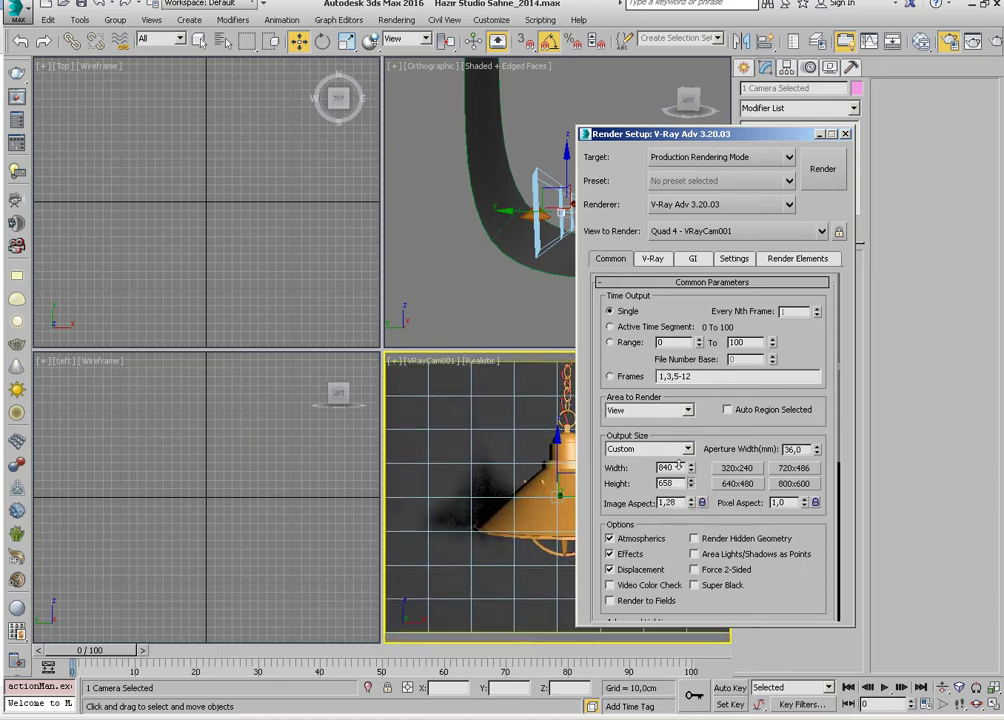
left_click(819, 134)
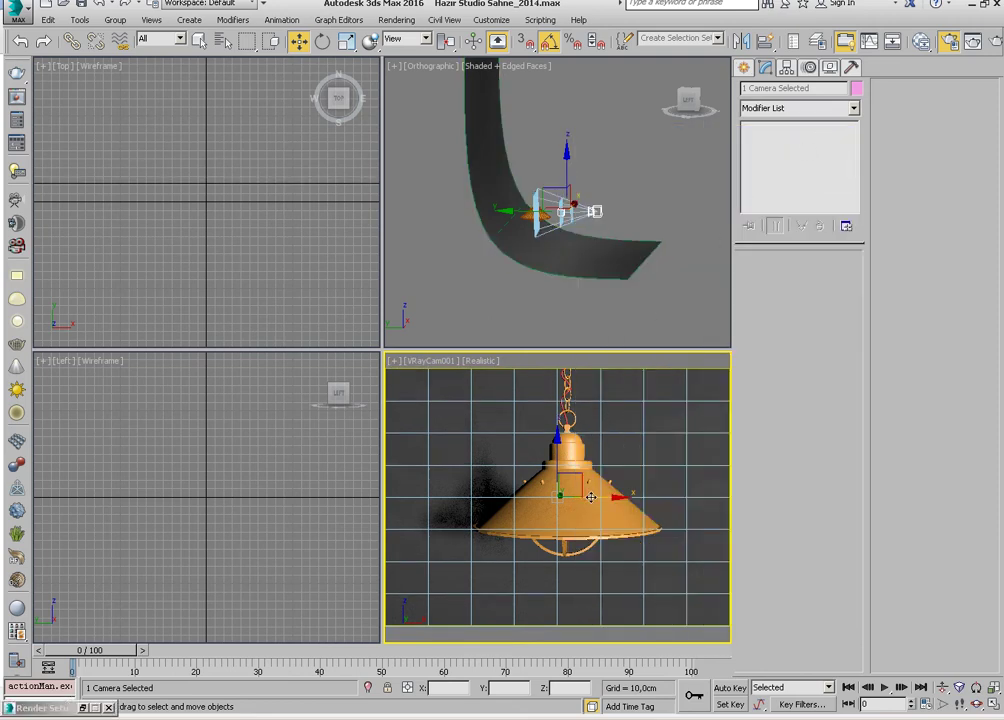
Lower VRayCam001 and its target so the camera view frames the whole lamp
left_click(594, 207)
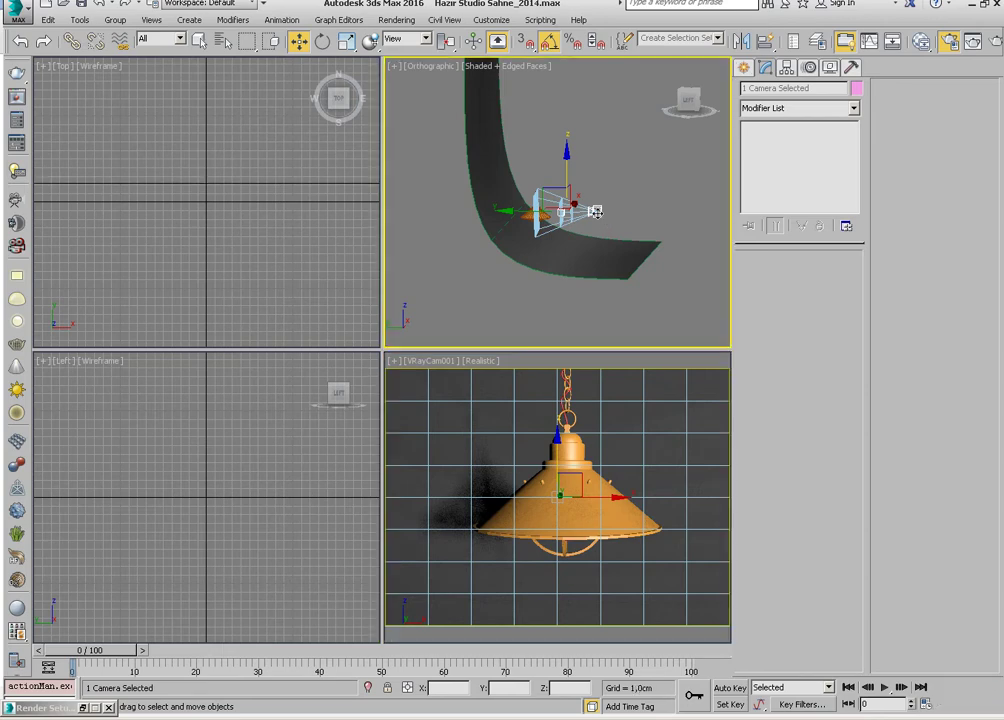
left_click_drag(596, 183, 599, 189)
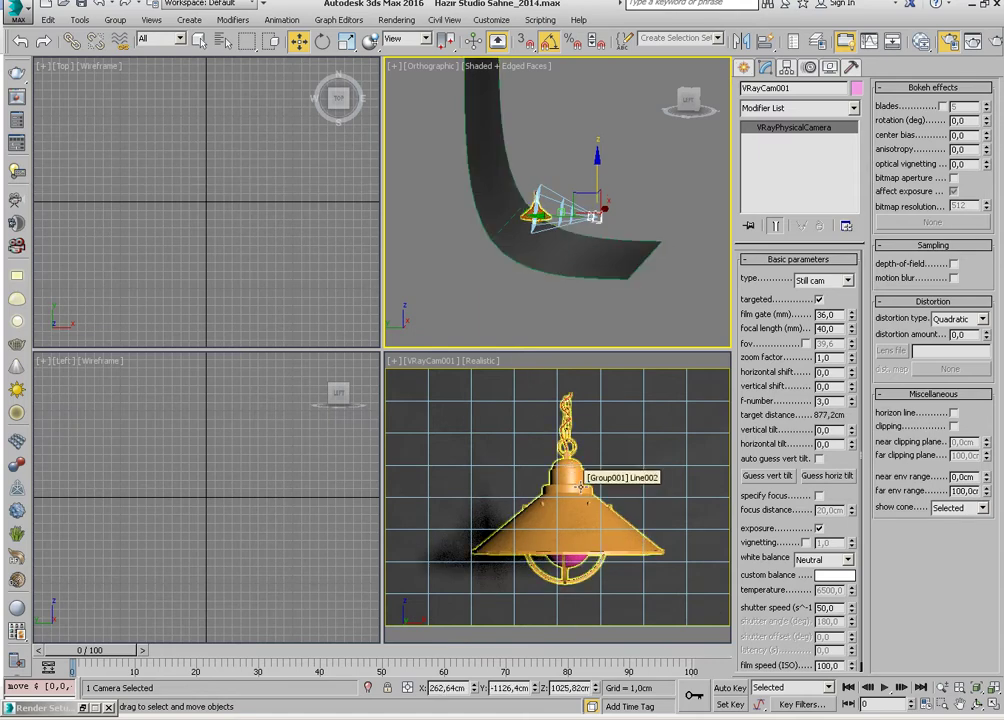
left_click(561, 210)
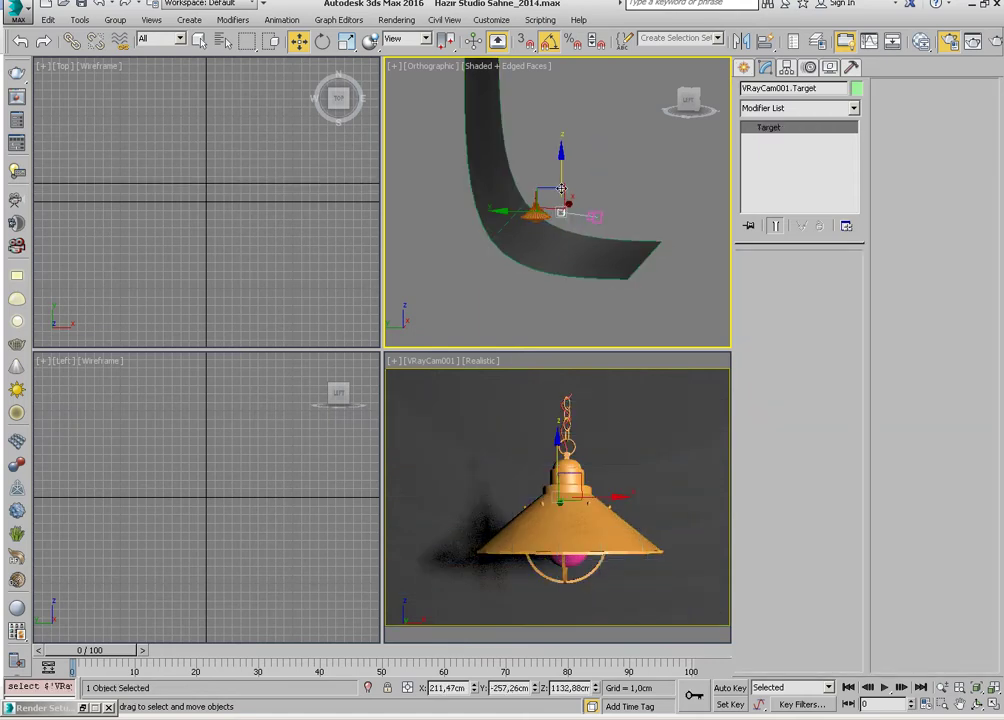
left_click_drag(561, 190, 561, 191)
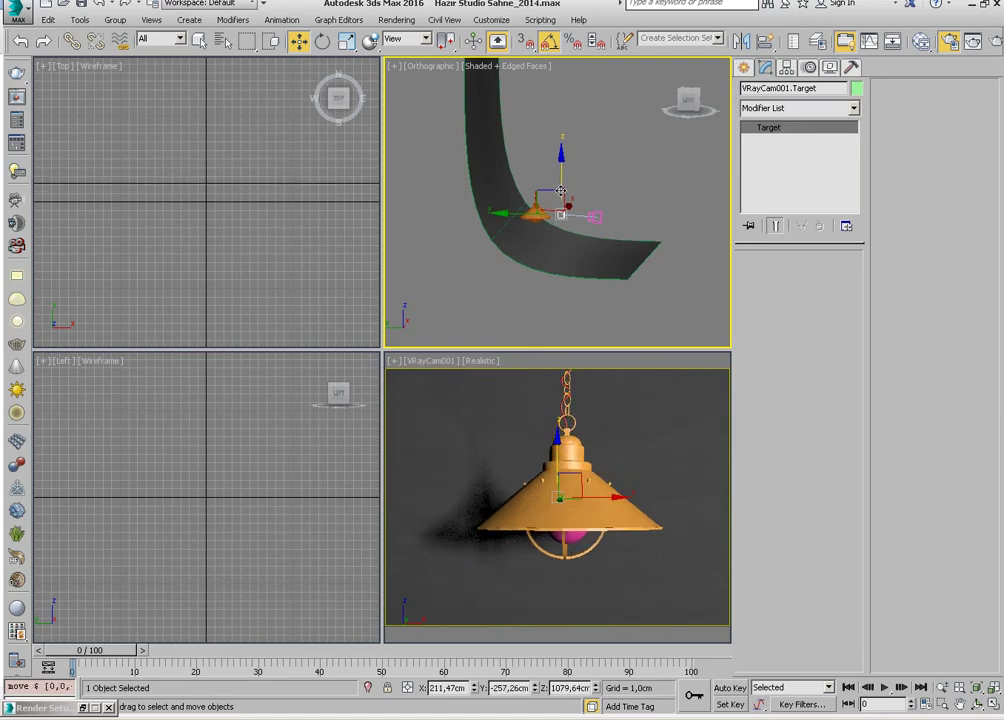
left_click_drag(561, 179, 561, 182)
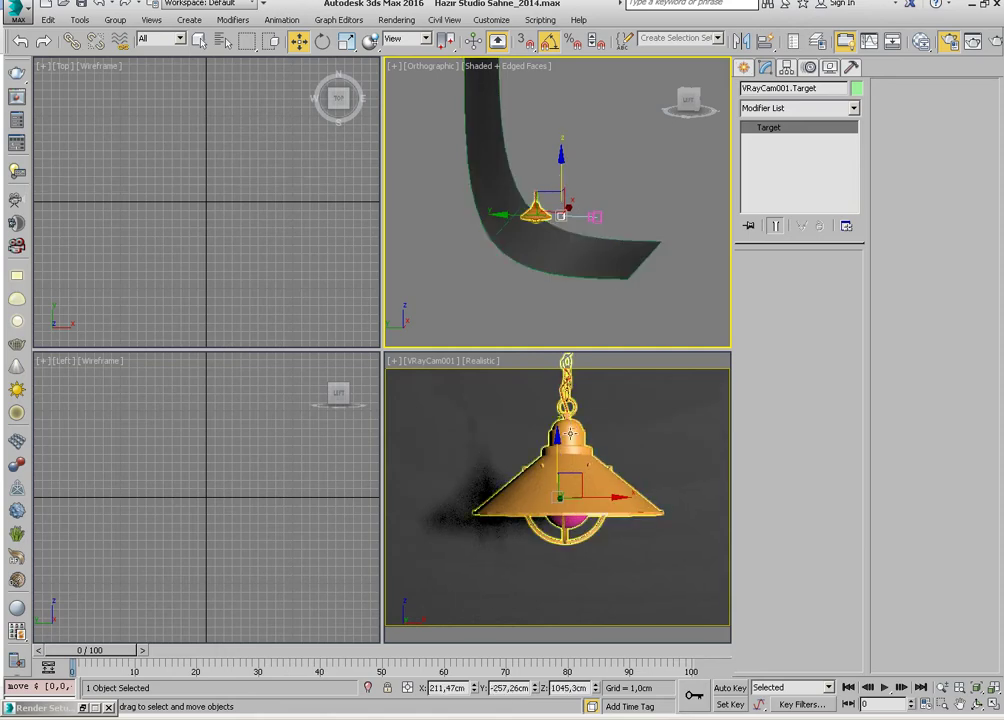
Select the curved backdrop plane Plane004 in the orthographic view
left_click(631, 430)
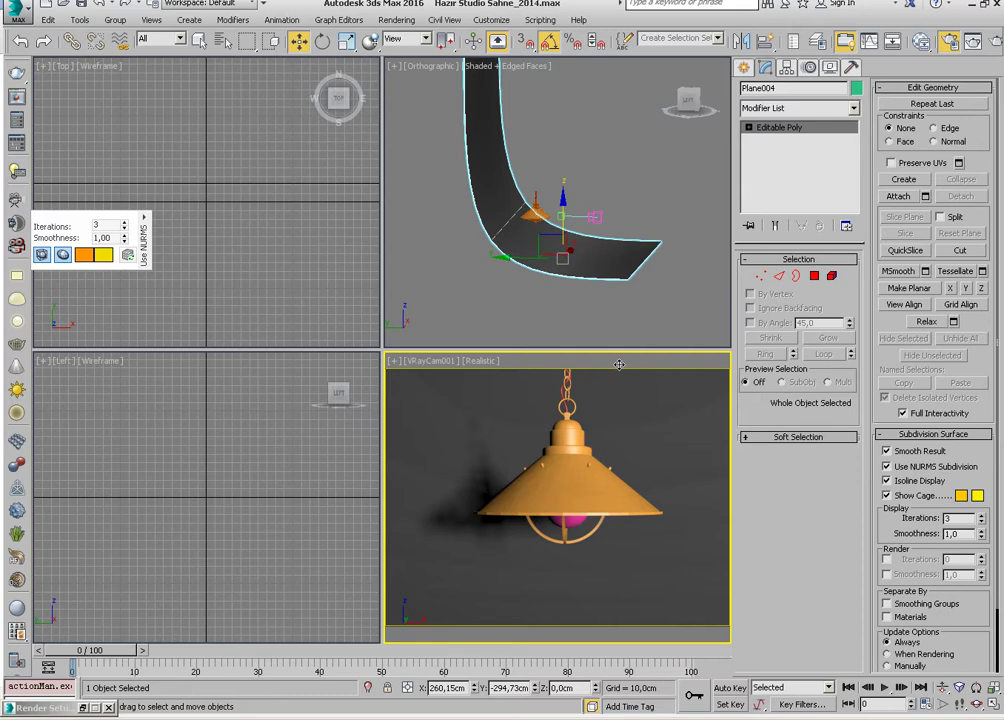
left_click(566, 301)
left_click(575, 261)
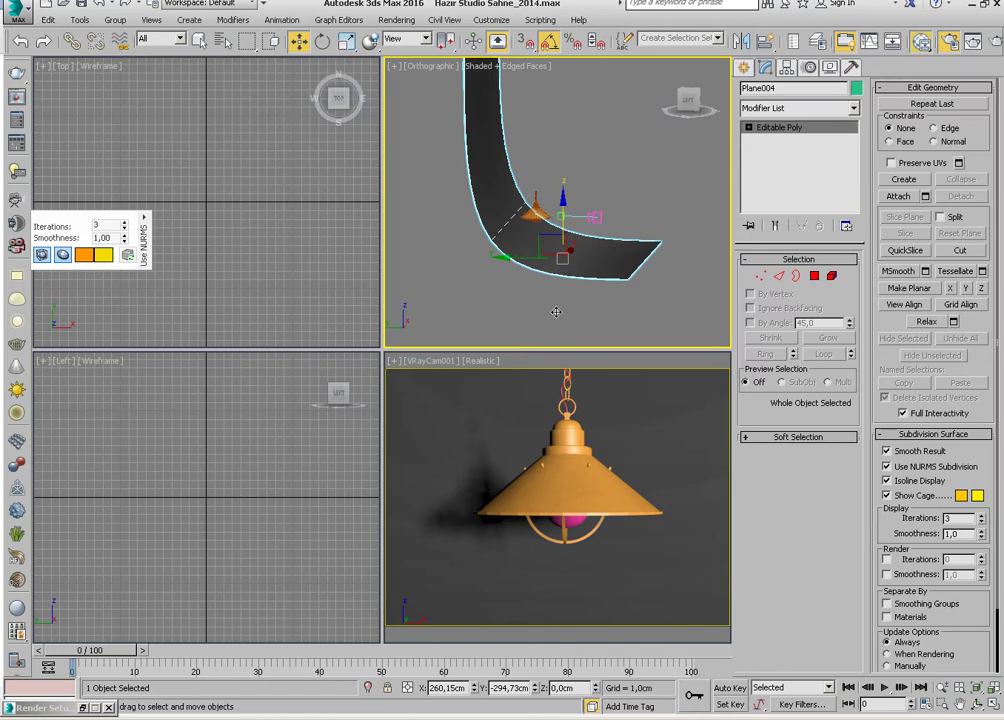
Maximize the Slate Material Editor and delete all existing nodes
key("m")
double_click(678, 202)
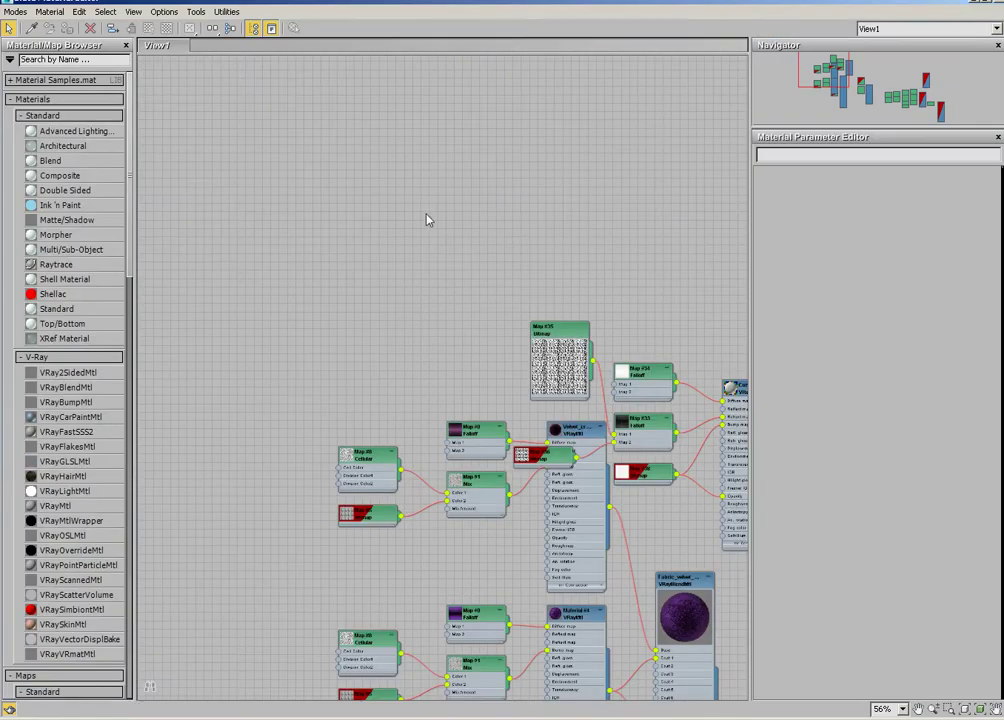
scroll(428, 217, "down", 3)
scroll(444, 267, "down", 3)
left_click_drag(361, 206, 720, 495)
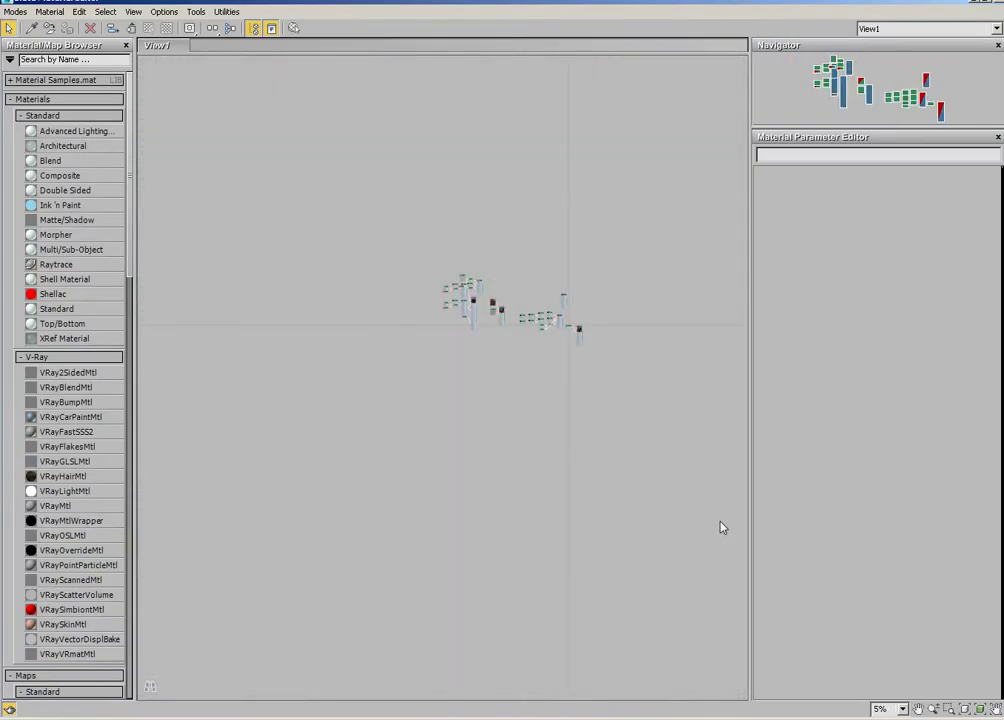
key("Delete")
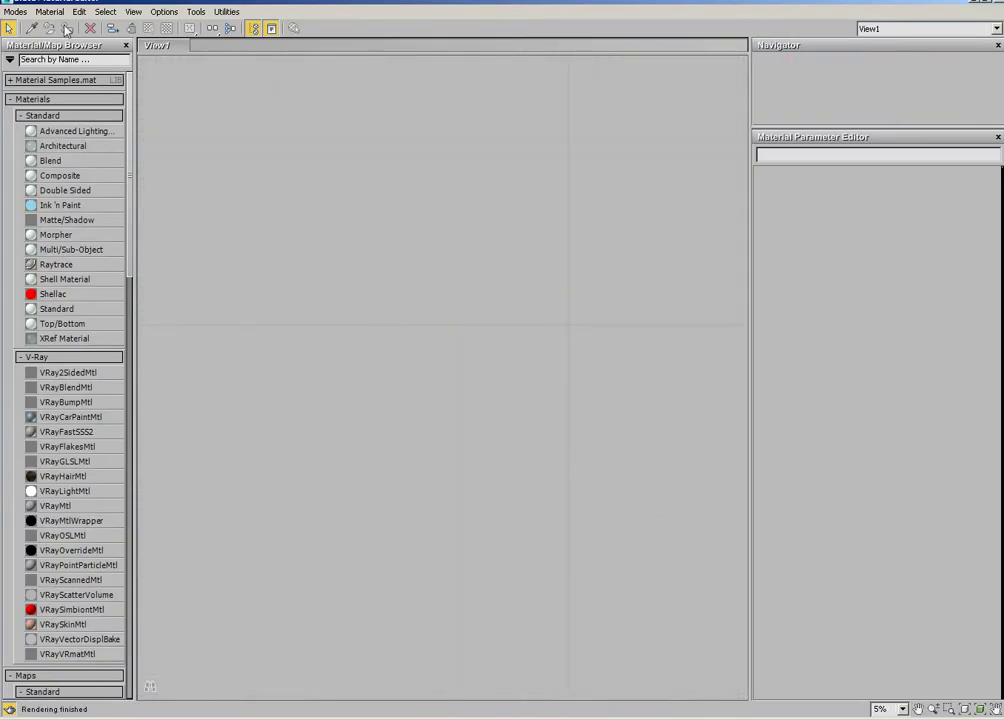
Load all scene materials and open Material #26's Map #2 Falloff parameters
left_click(49, 11)
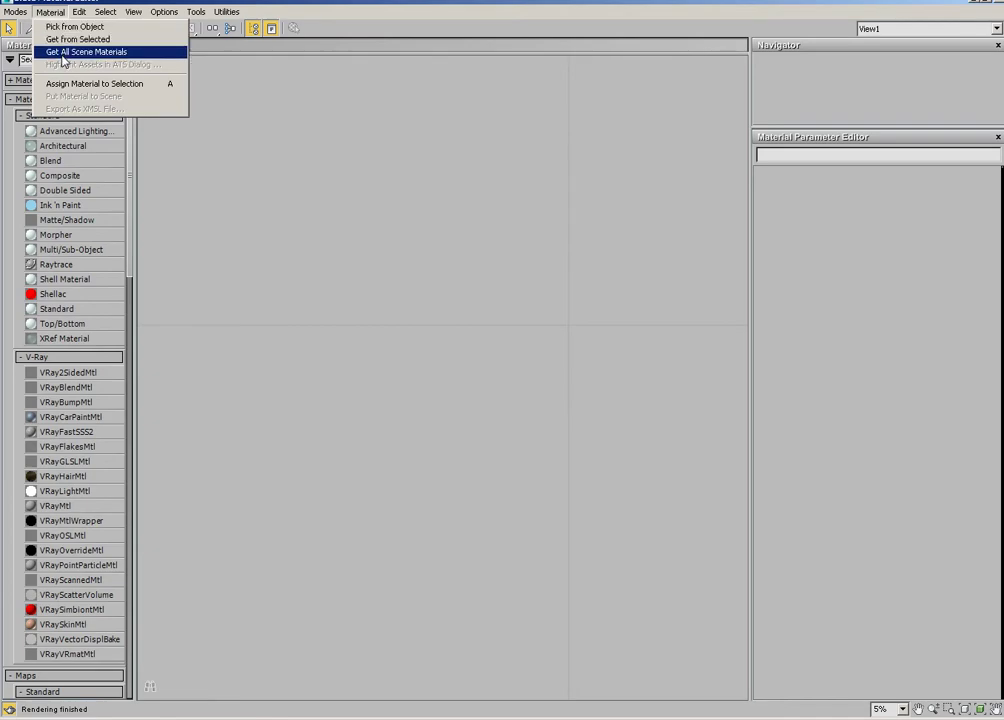
left_click(62, 52)
middle_click_drag(336, 204, 473, 240)
scroll(473, 240, "up", 1)
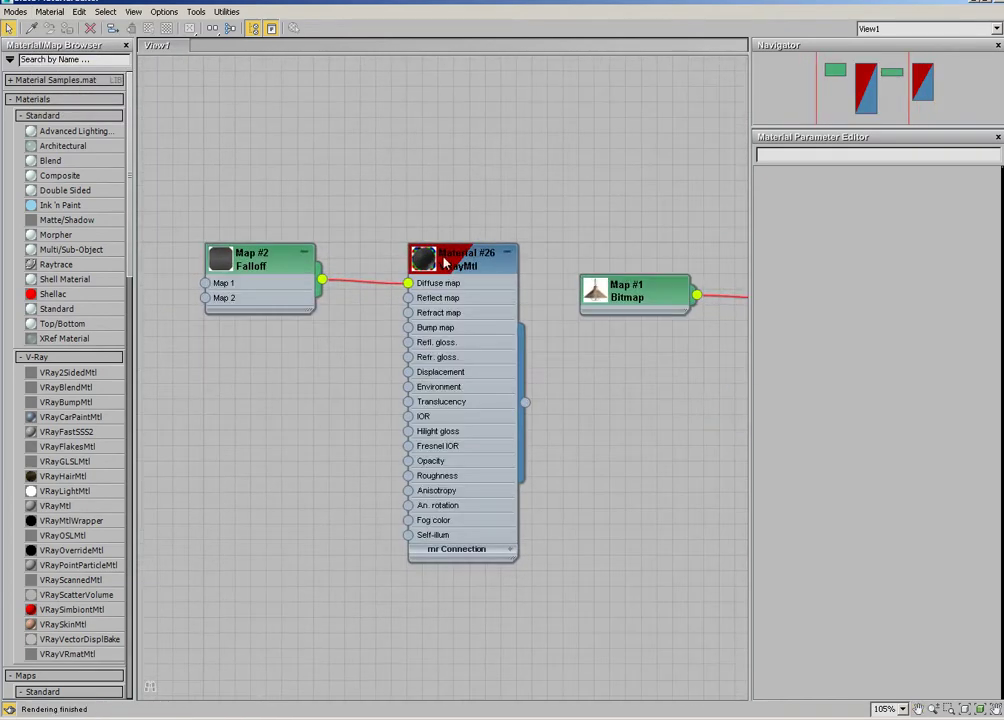
scroll(445, 262, "up", 2)
middle_click_drag(282, 258, 347, 270)
double_click(325, 268)
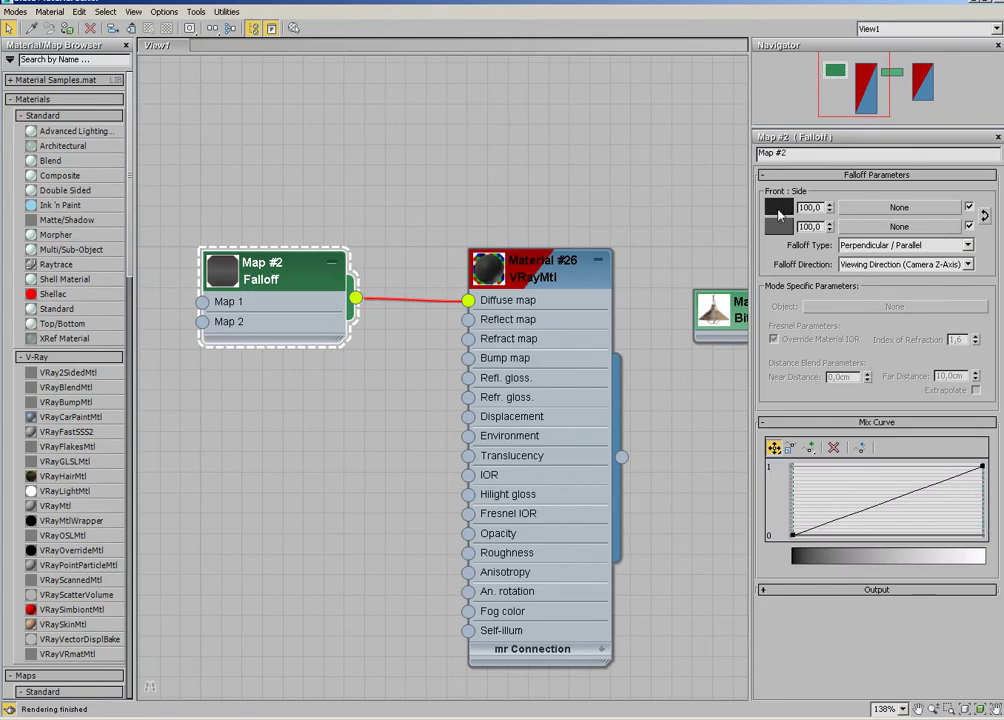
Set the Falloff front colour from black to grey, leaving the side colour unchanged
left_click(778, 211)
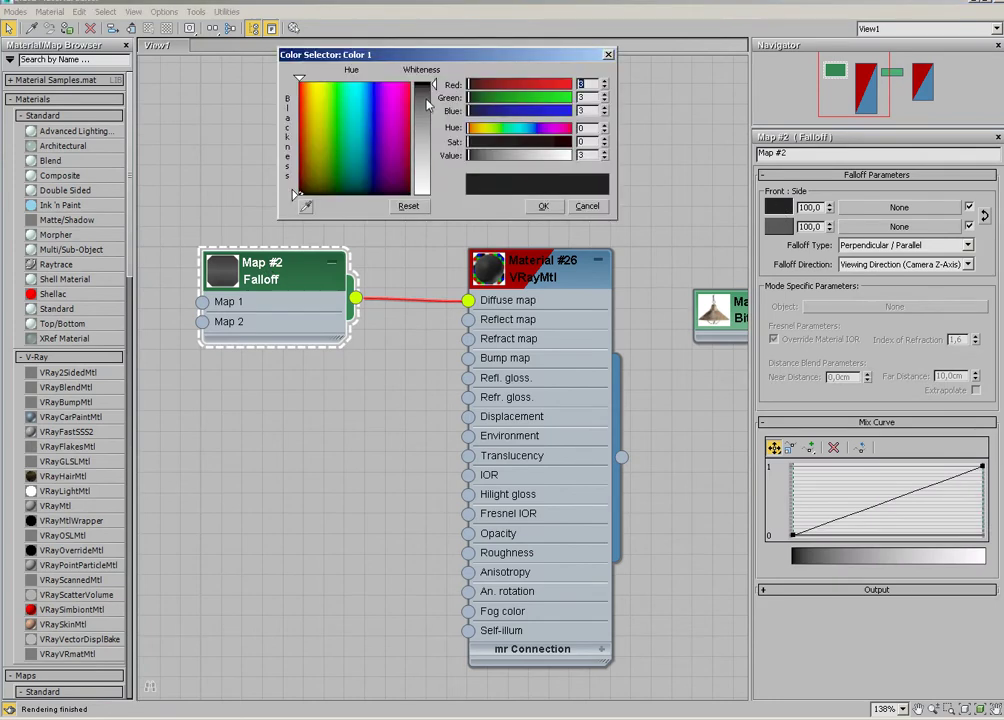
left_click_drag(428, 103, 428, 145)
left_click(543, 206)
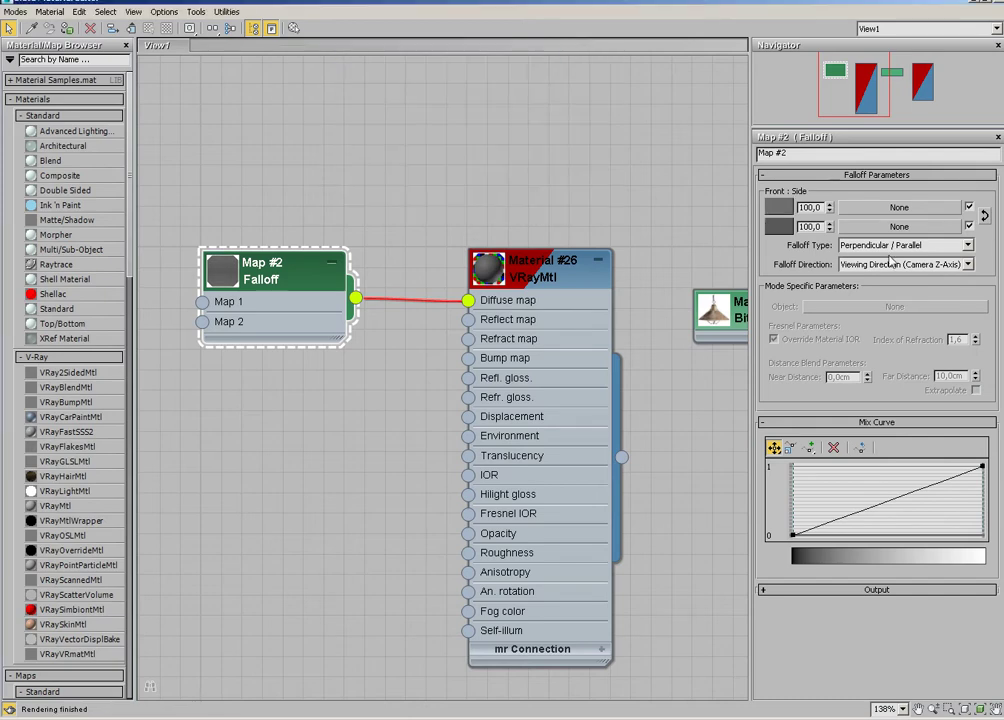
left_click(778, 227)
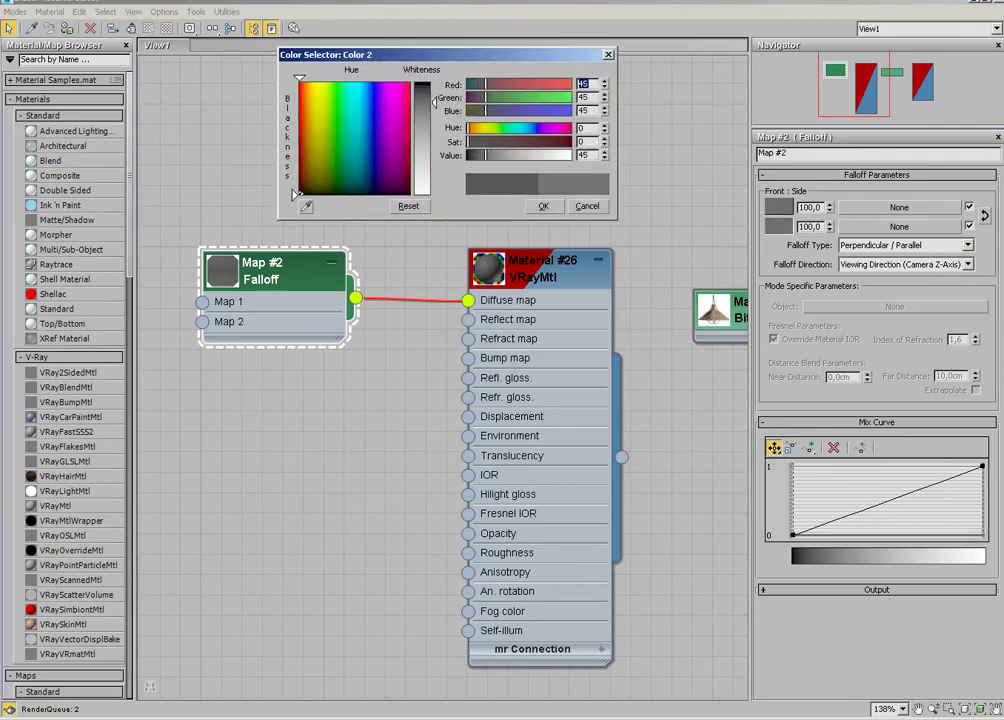
left_click_drag(430, 103, 430, 93)
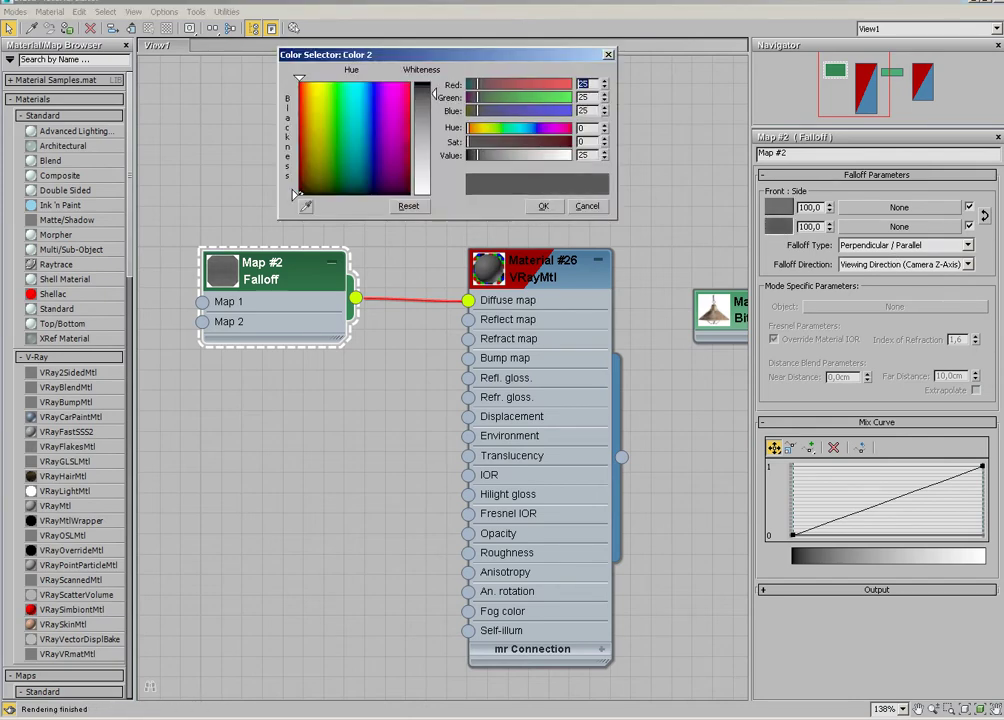
left_click(587, 206)
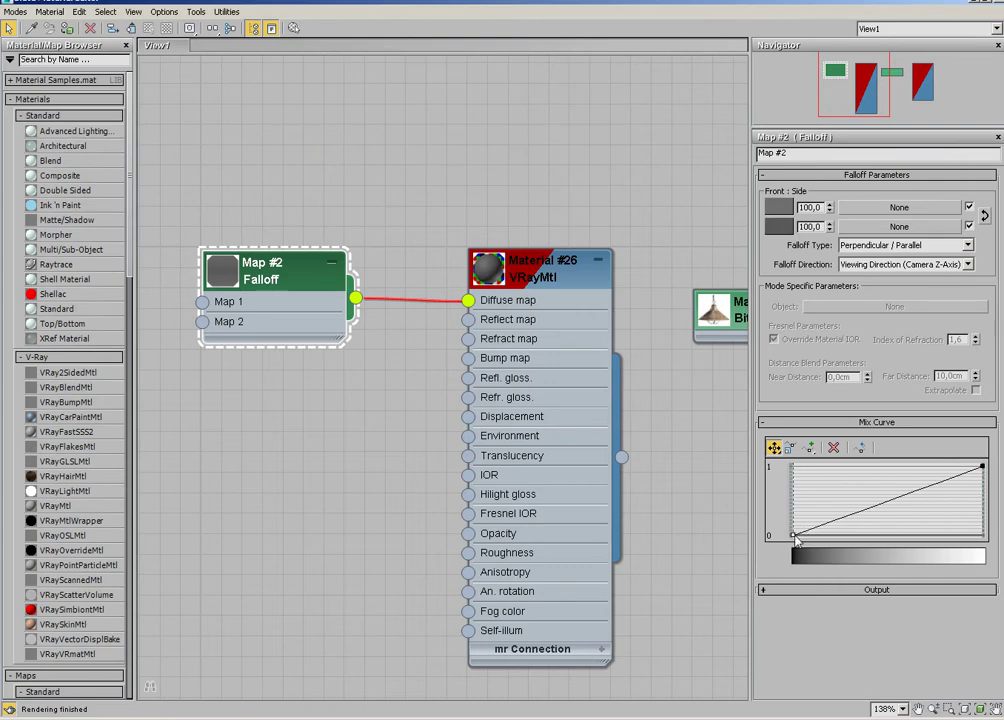
Make the mix curve start point Bezier-Corner and bend it into an ease-in curve
right_click(795, 535)
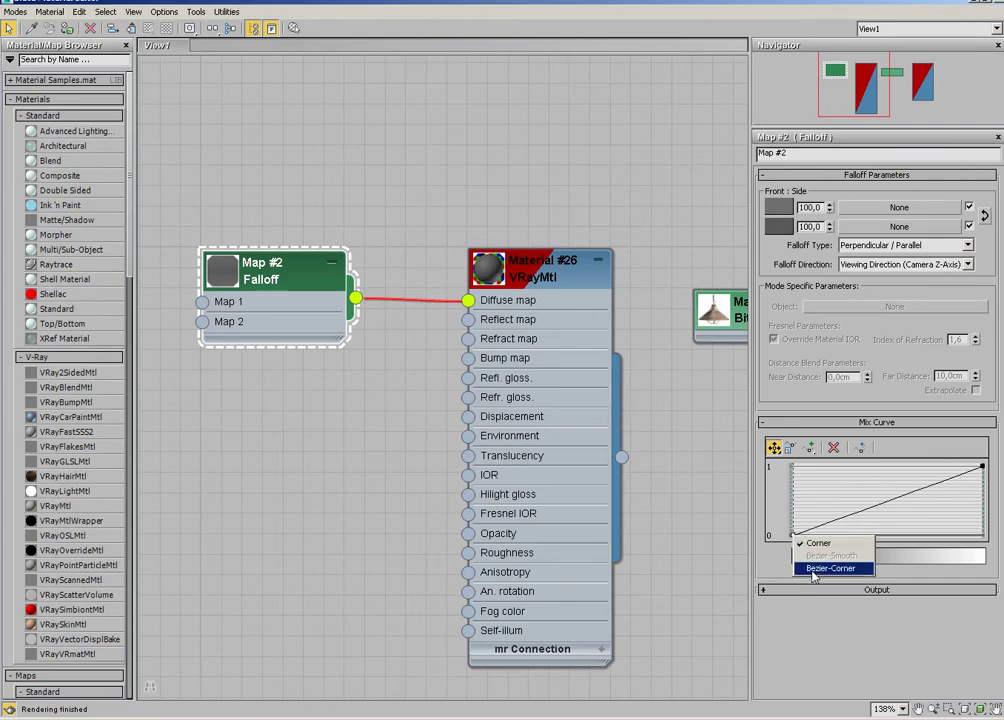
left_click(813, 568)
mouse_move(847, 533)
left_mouse_down()
mouse_move(840, 520)
mouse_move(947, 533)
left_mouse_up()
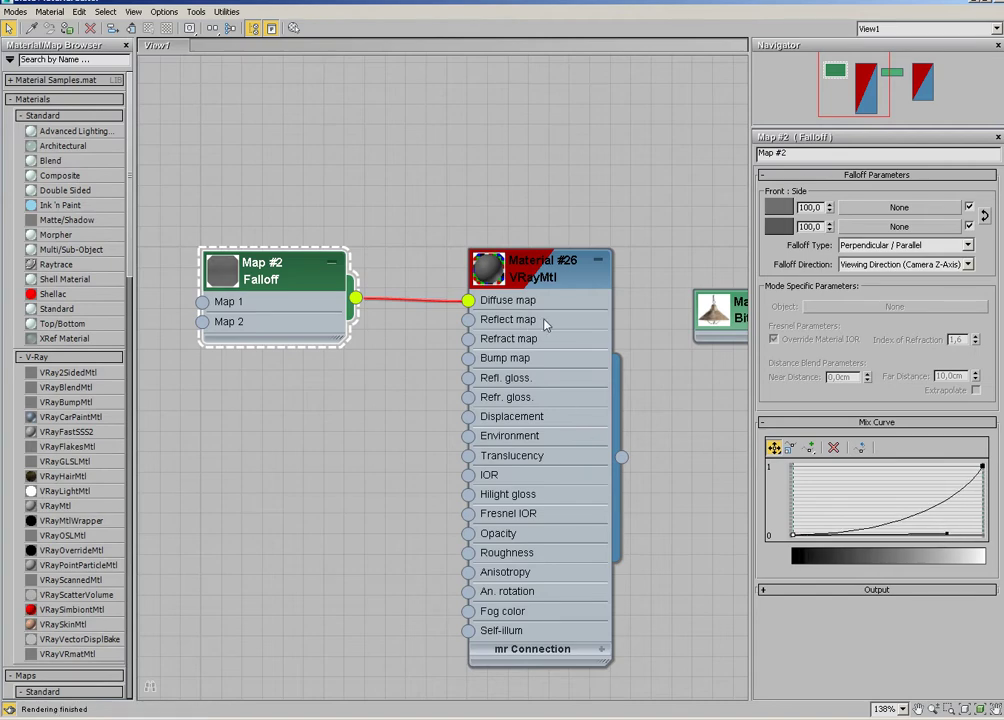
middle_click_drag(546, 323, 475, 331)
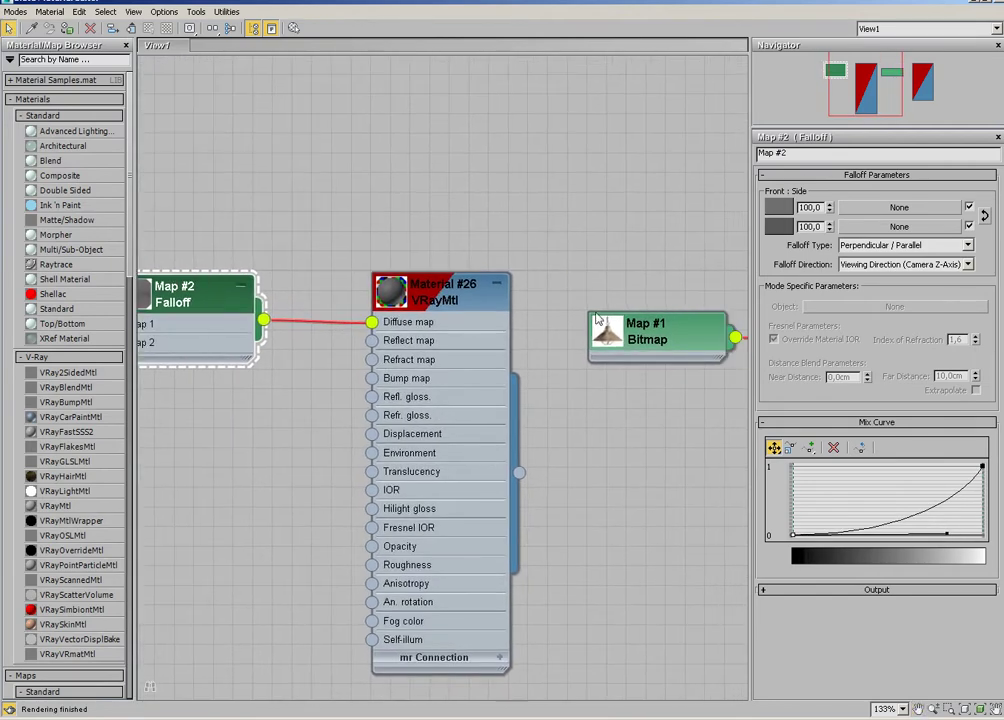
scroll(597, 318, "down", 2)
middle_click_drag(597, 318, 470, 273)
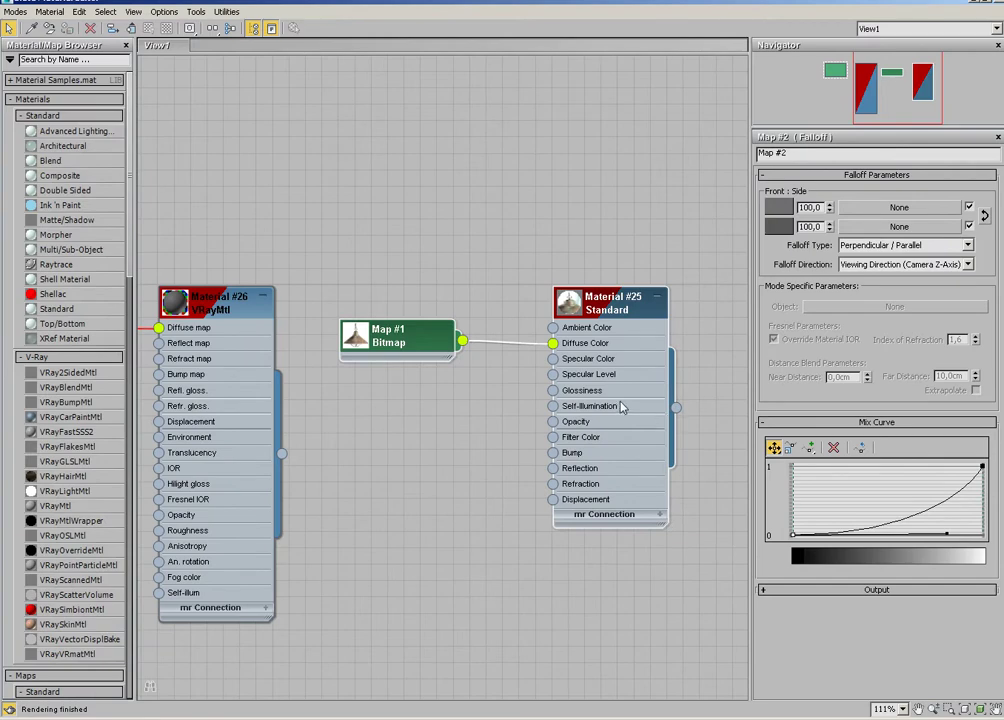
middle_click_drag(620, 407, 392, 426)
scroll(325, 423, "down", 3)
middle_click_drag(325, 423, 392, 376)
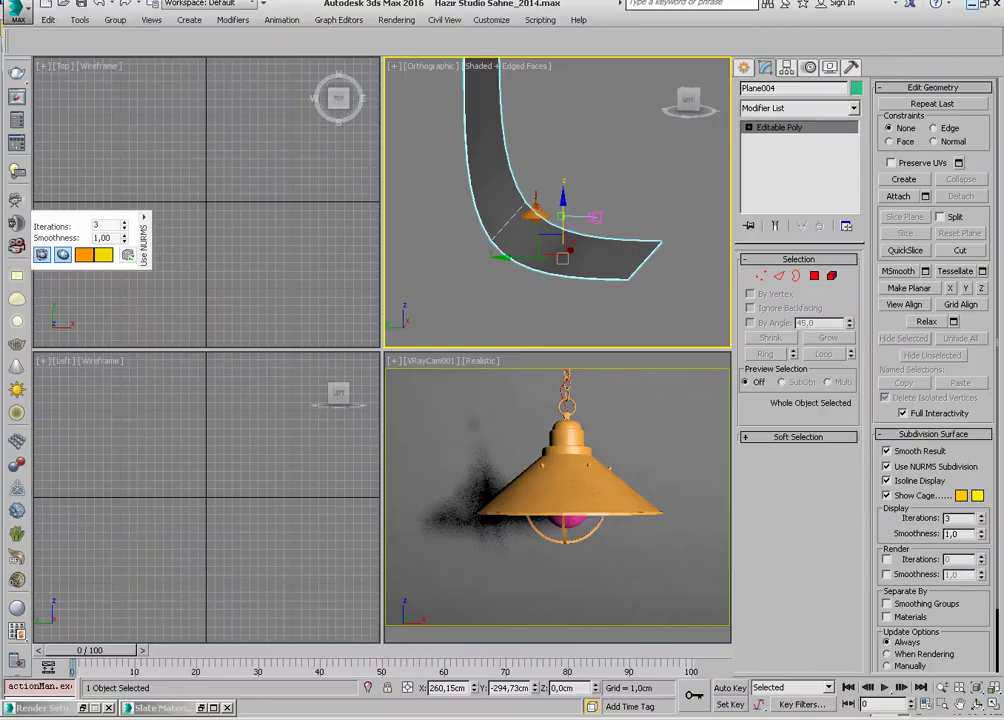
Unhide all objects in the scene and select Box001
left_click(284, 462)
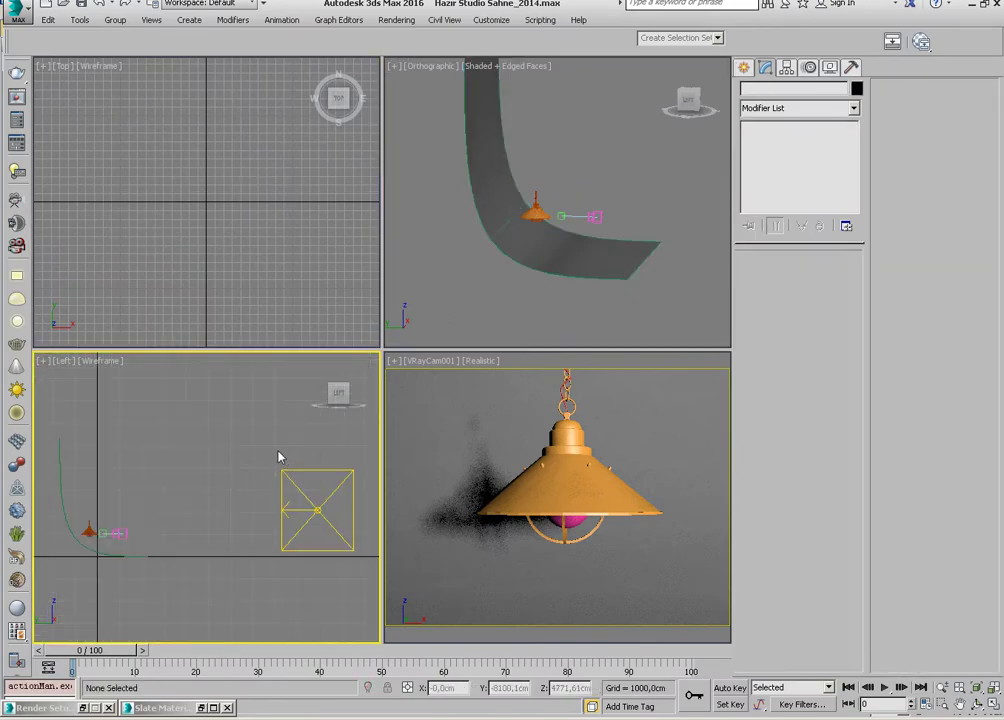
scroll(281, 460, "down", 4)
right_click(376, 441)
left_click(281, 389)
mouse_move(281, 389)
middle_mouse_down("alt")
mouse_move(267, 439)
mouse_move(318, 456)
middle_mouse_up("alt")
left_click(298, 450)
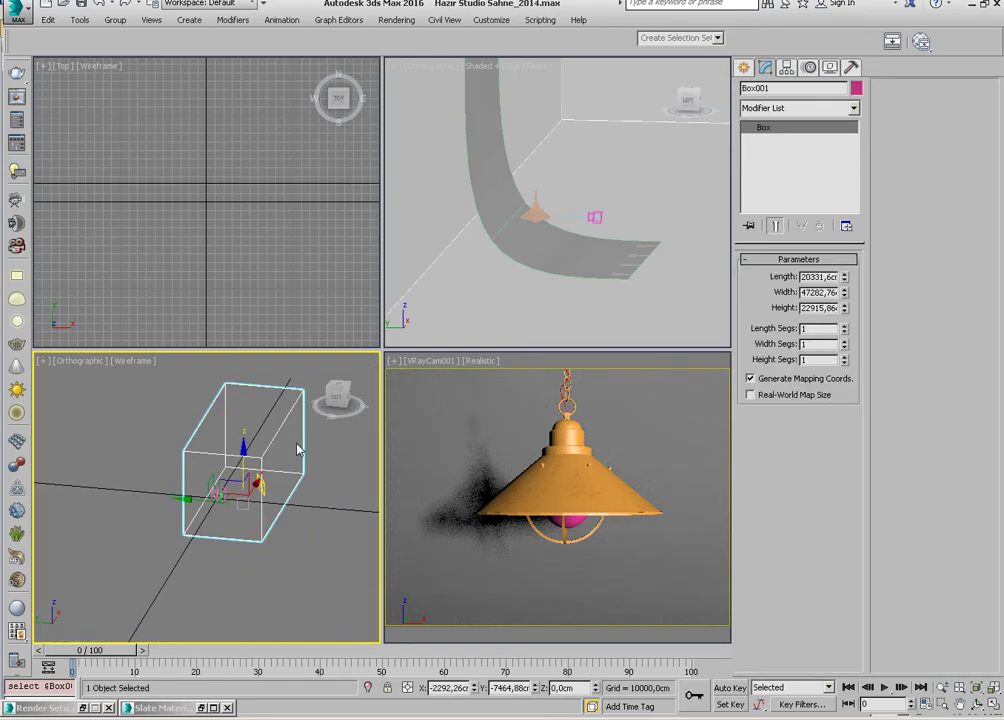
Check Material #26's parameters in the material editor, then close it
key("m")
double_click(565, 353)
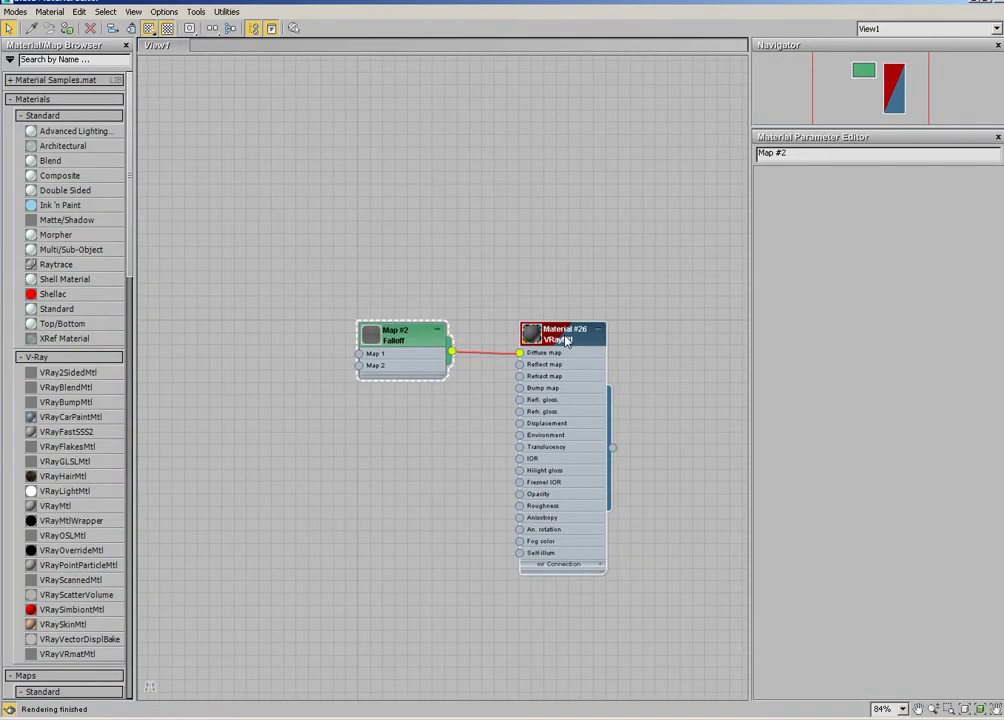
left_click(996, 8)
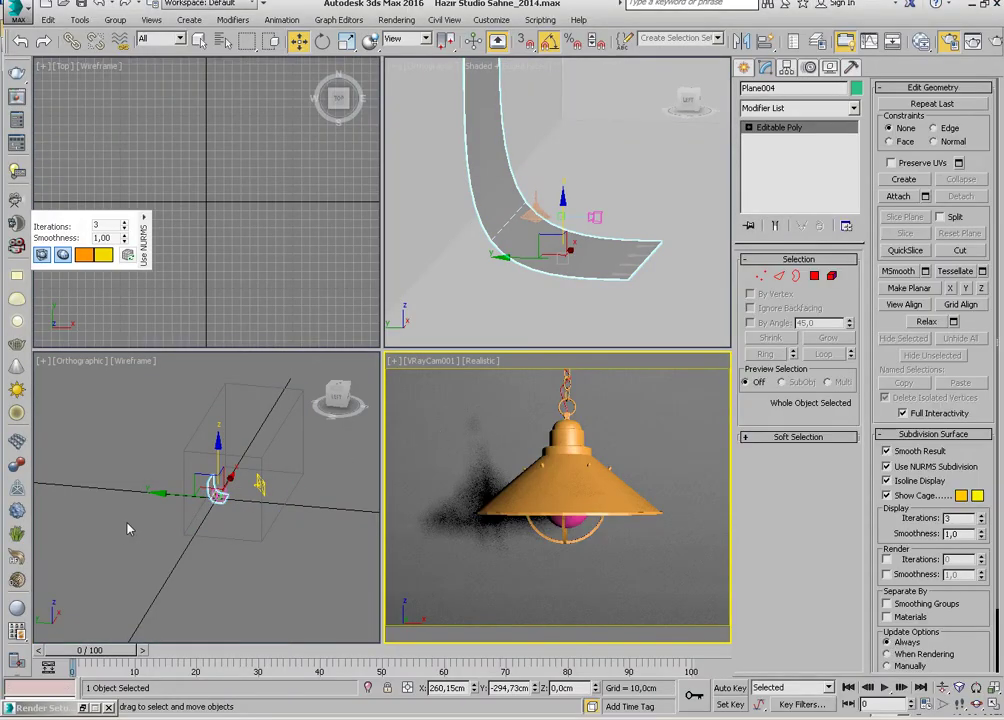
middle_click(128, 527)
key("m")
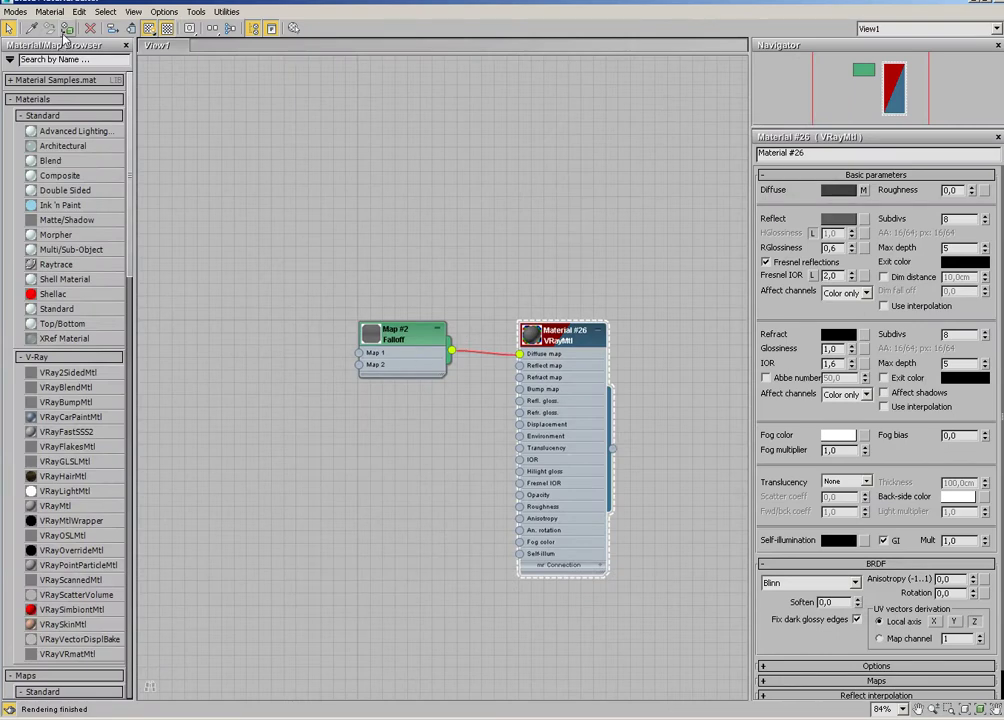
key("m")
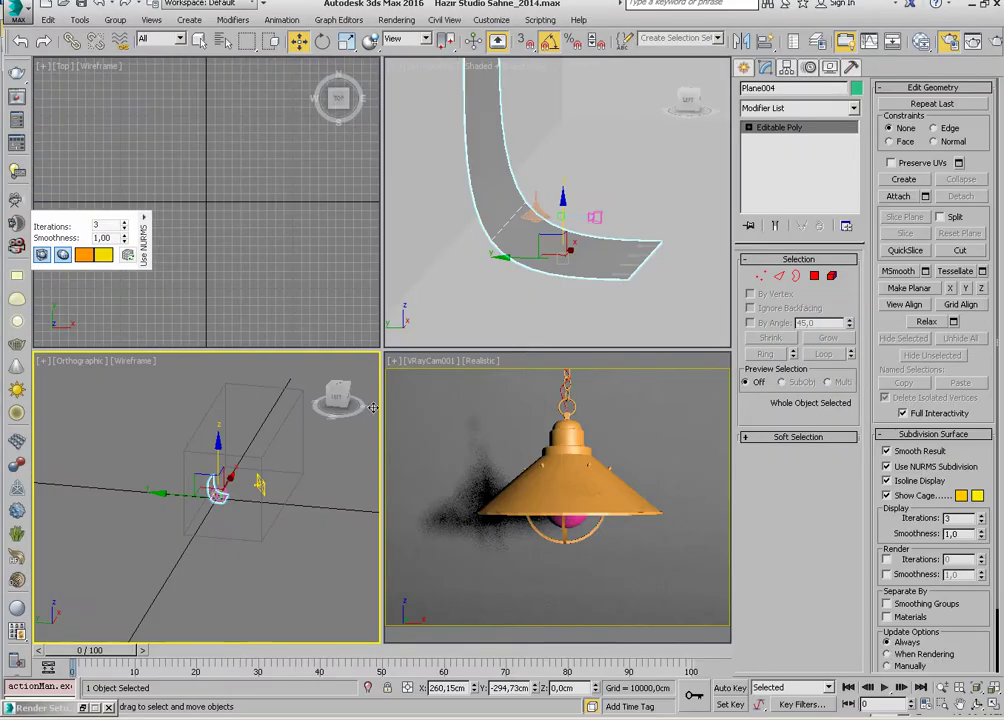
Set VRayLight001 to Invisible in the V-Ray Light Lister and reopen Render Setup
left_click(15, 137)
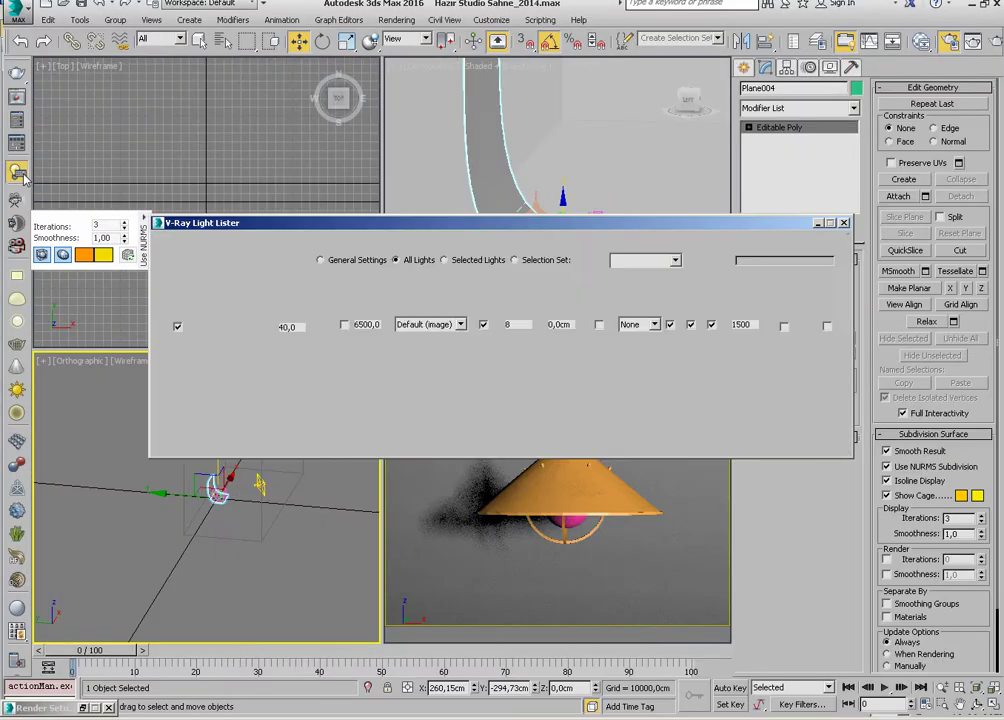
left_click(599, 329)
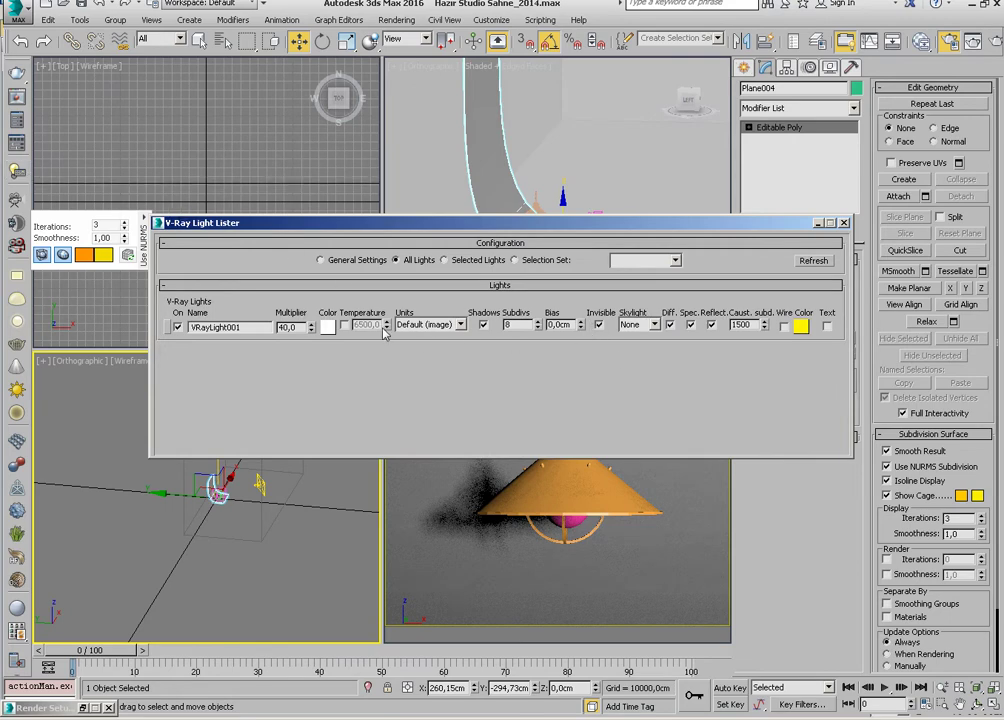
left_click(843, 223)
right_click(494, 406)
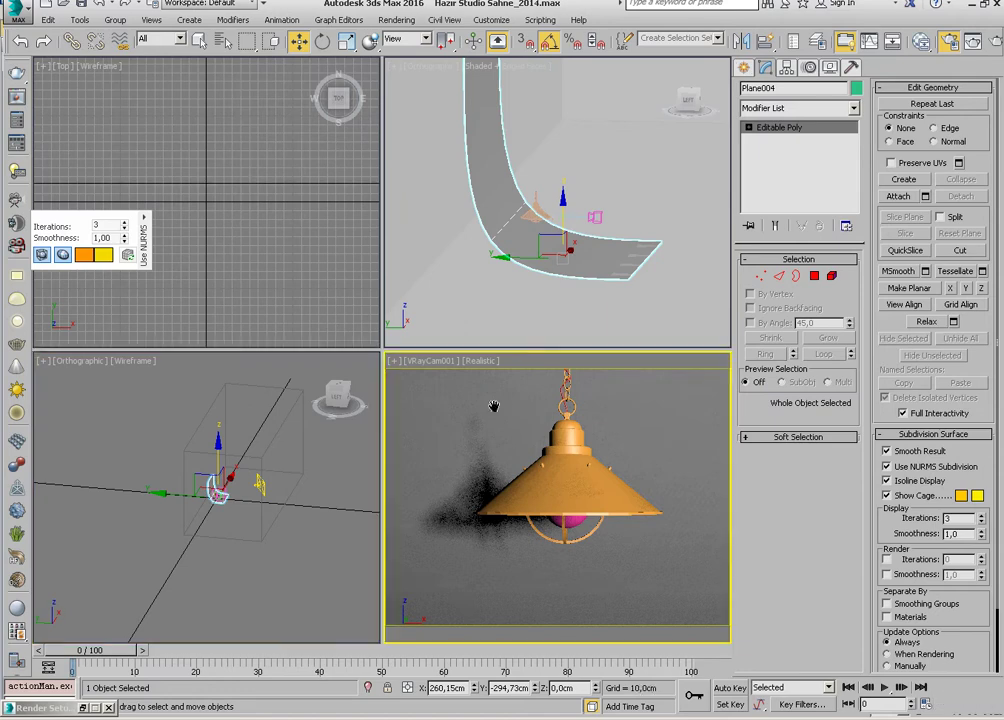
left_click(948, 42)
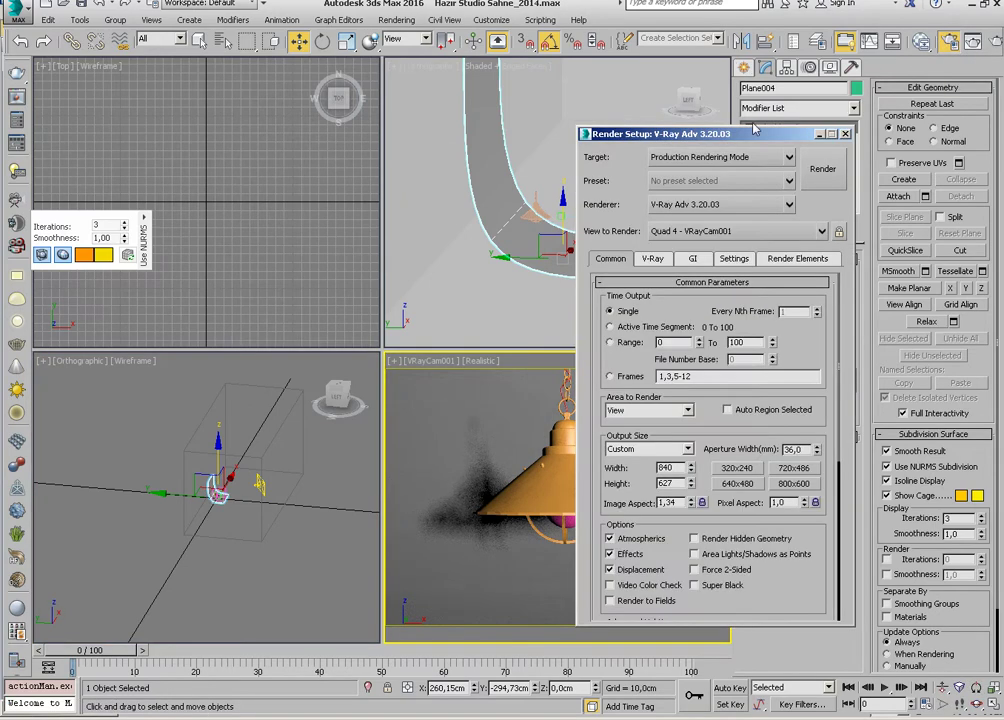
Load the ysn_Test preset and set output to 840 × 627 with image aspect locked
left_click(714, 186)
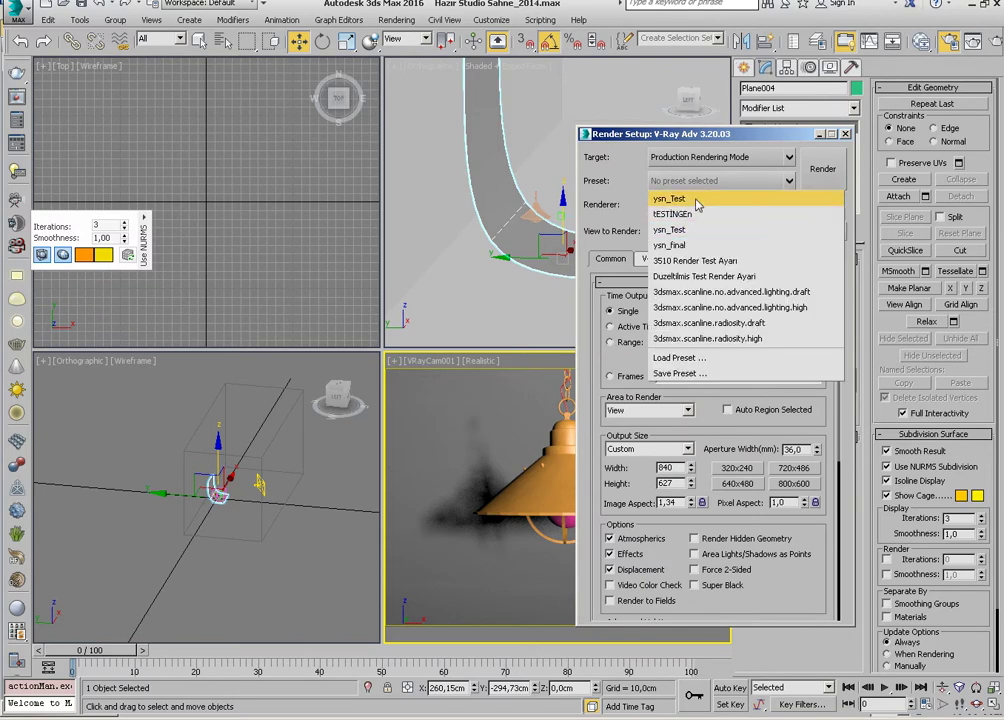
left_click(697, 200)
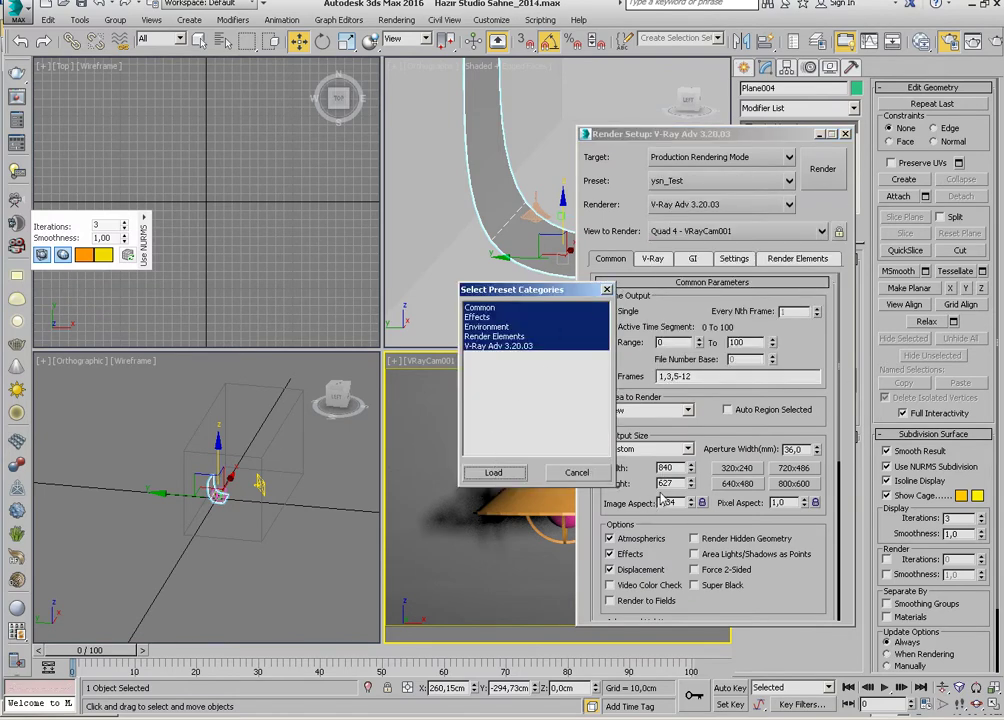
left_click(489, 474)
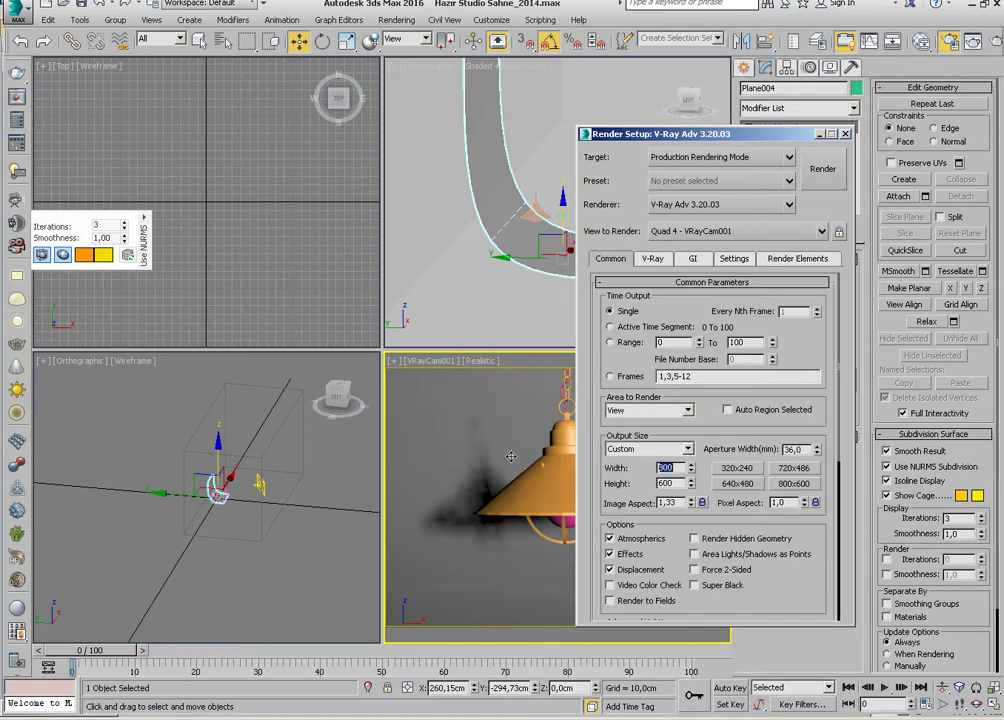
type("84")
key("Tab")
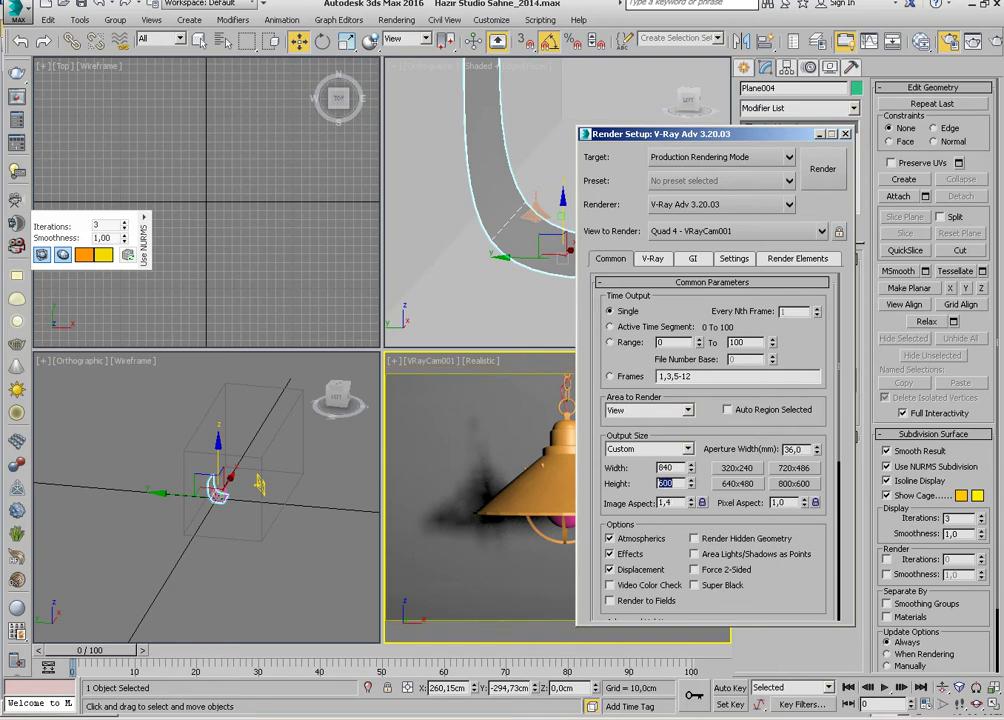
type("627")
key("Return")
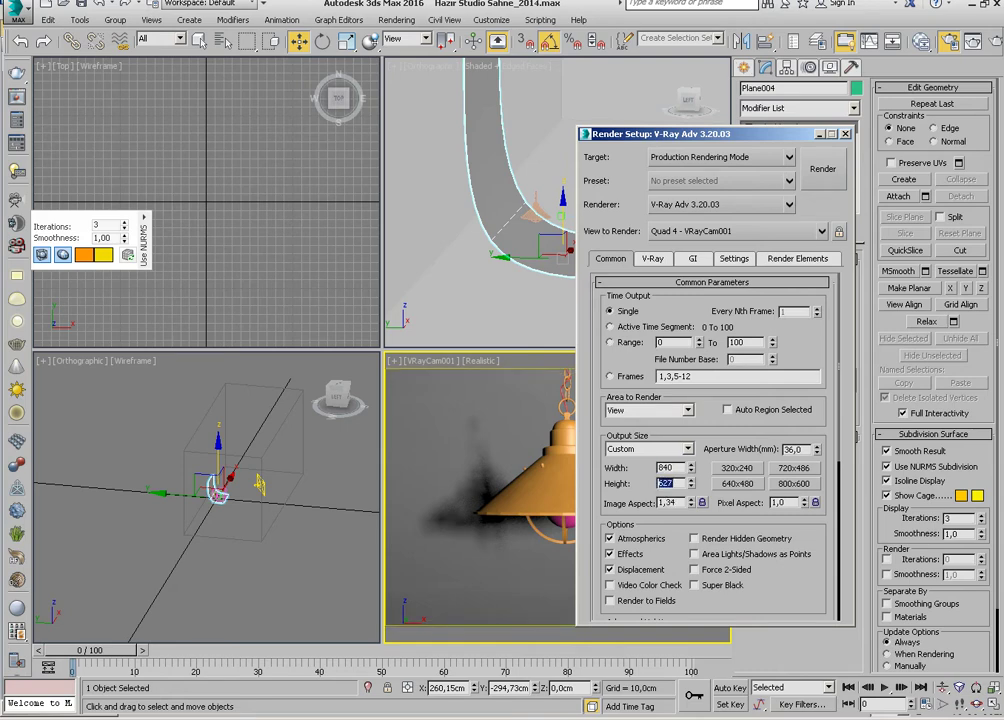
left_click(703, 503)
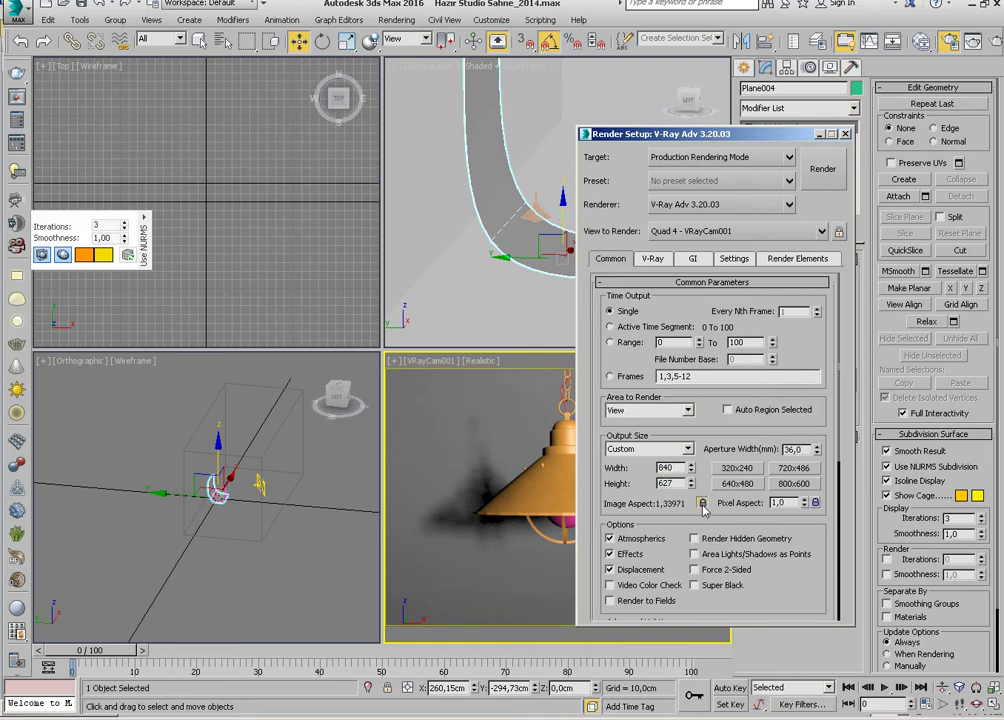
Open the last V-Ray frame buffer from the V-Ray tab
left_click(652, 260)
left_click(713, 311)
left_click(771, 335)
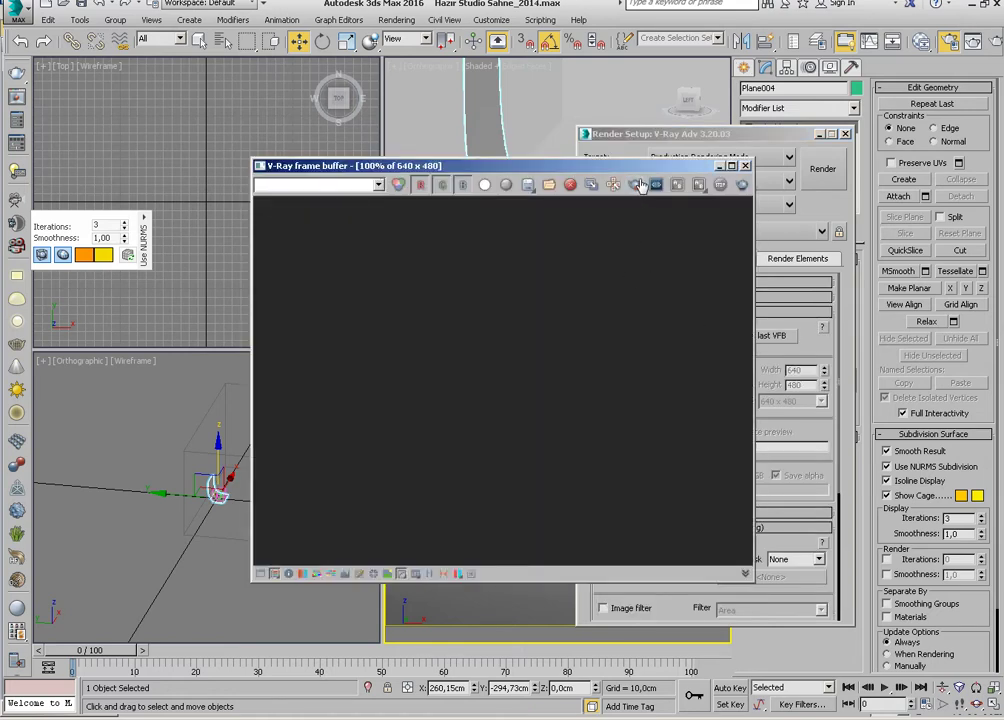
Enable Global switches' Override mtl with a new VRayMtl, Material #27, for the whole scene
left_click(745, 165)
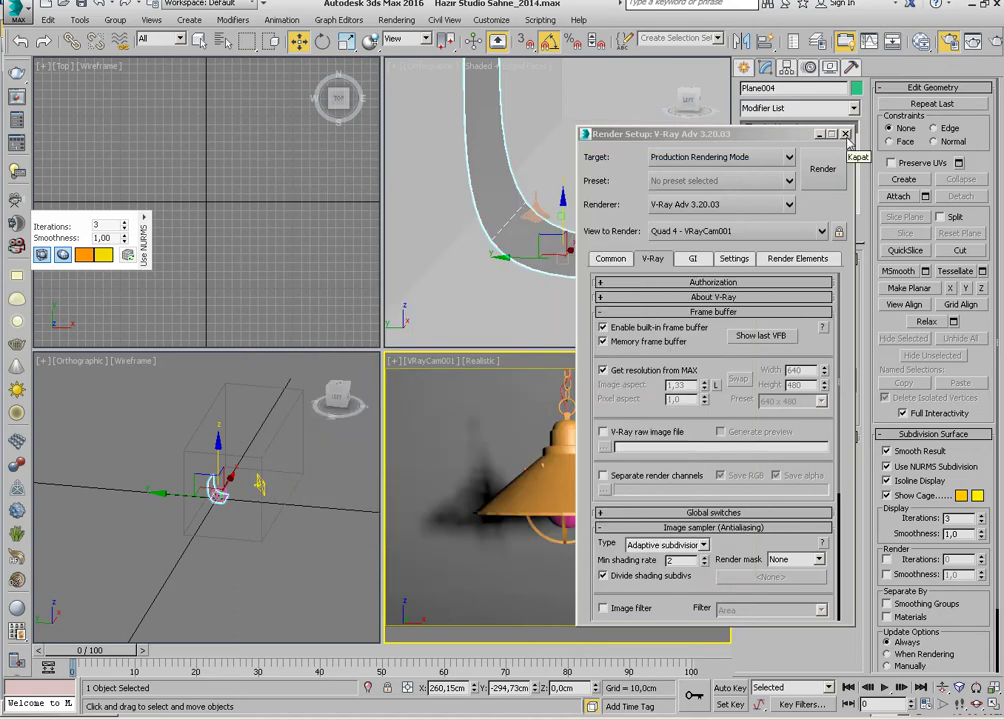
left_click(712, 312)
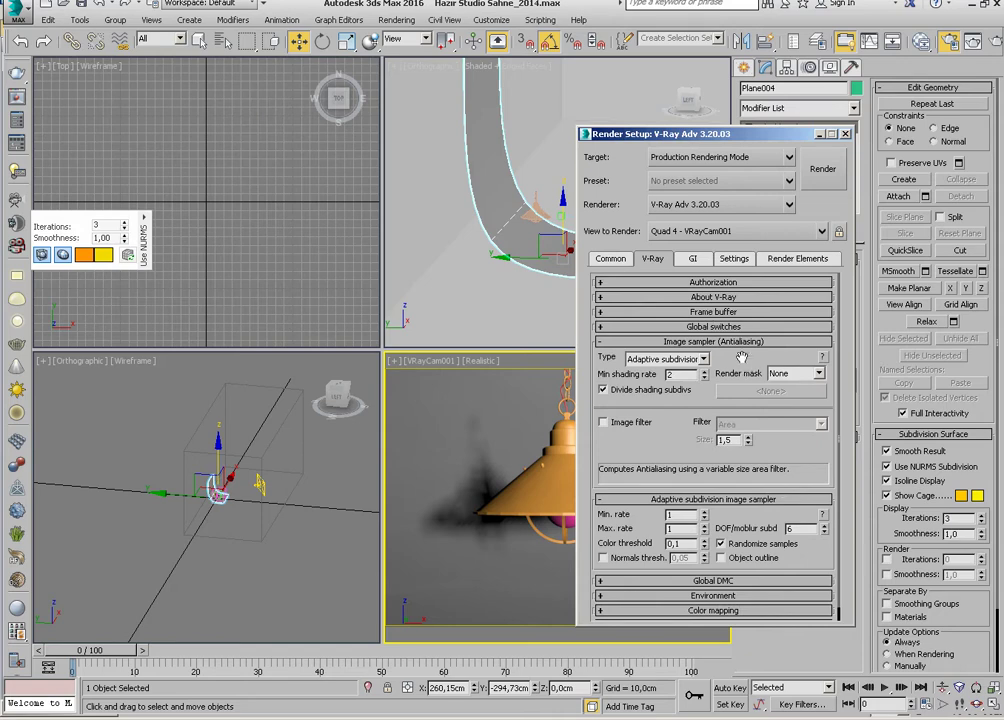
left_click(734, 344)
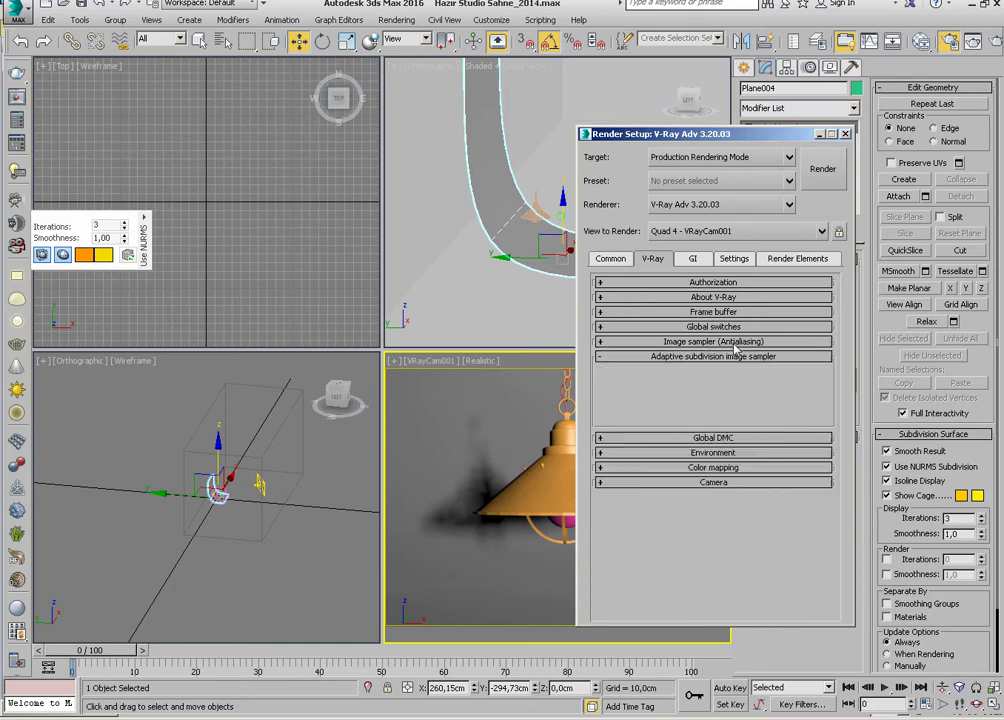
left_click(728, 357)
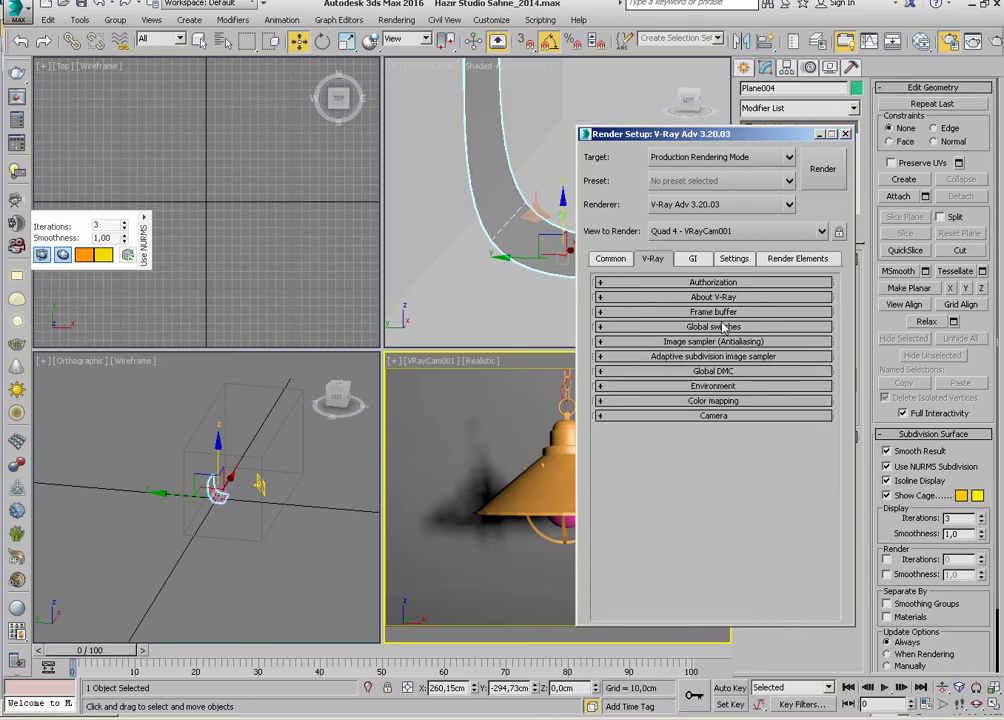
left_click(705, 327)
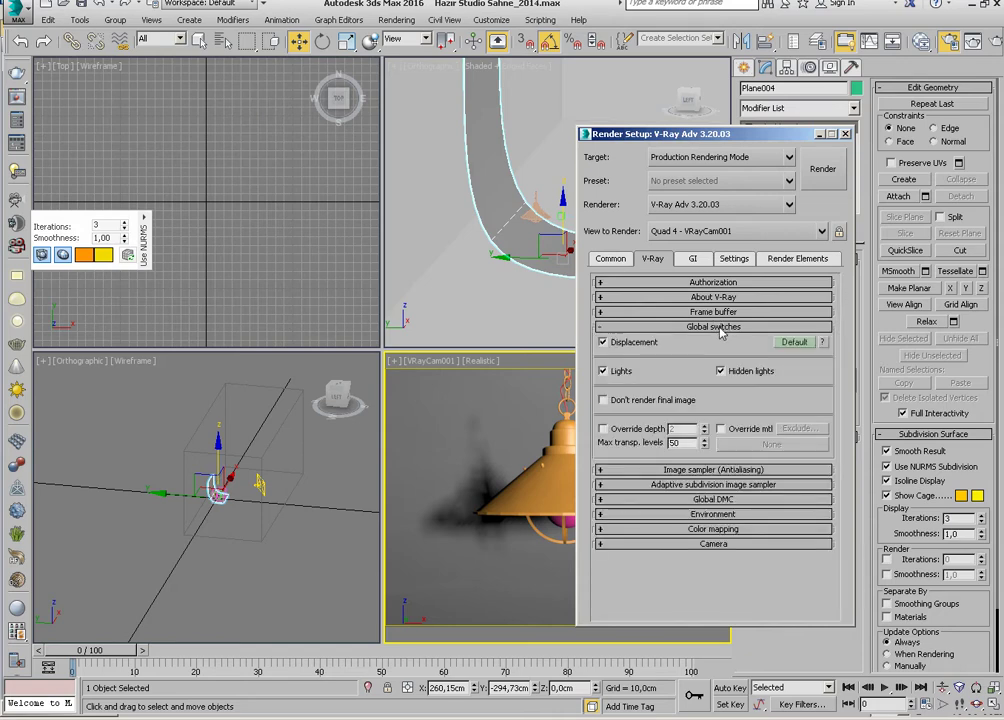
left_click(744, 430)
left_click(749, 447)
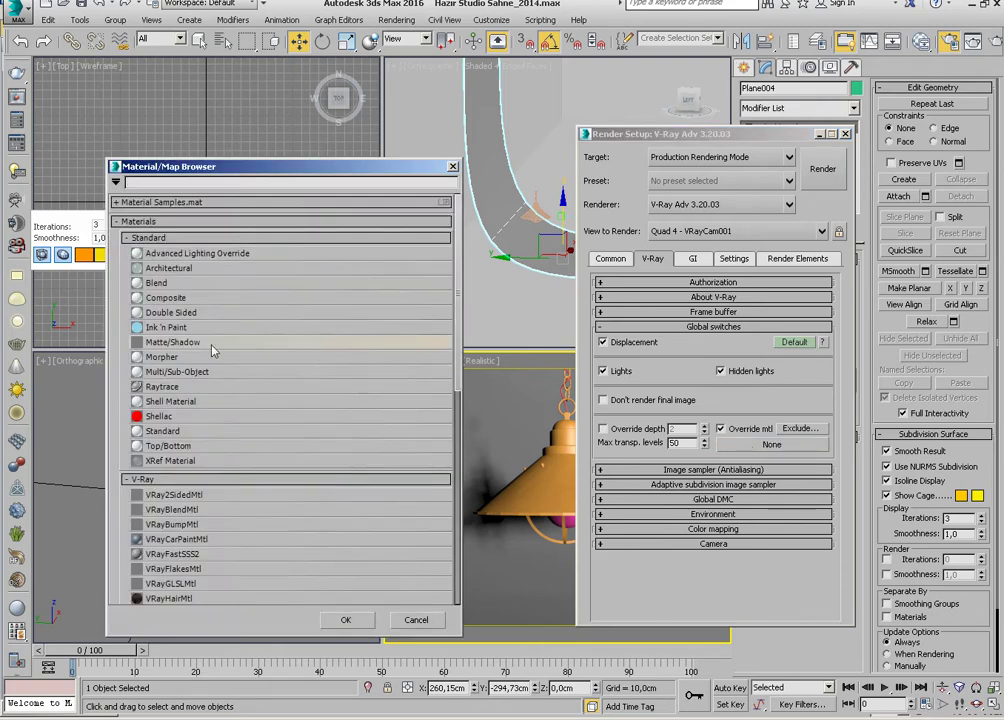
scroll(197, 537, "down", 2)
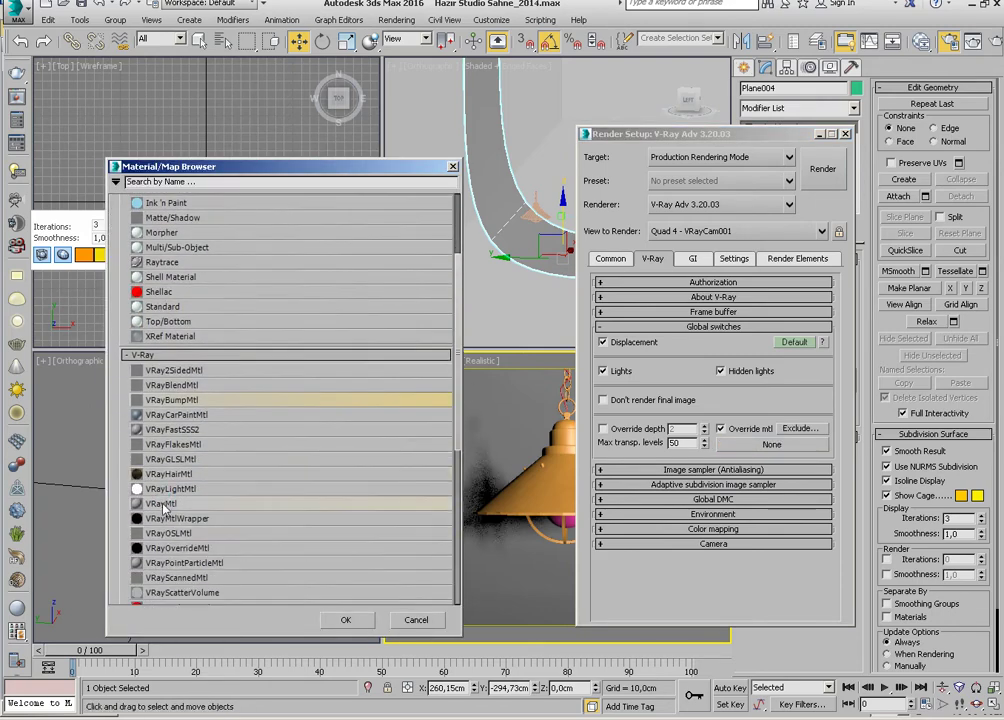
double_click(161, 557)
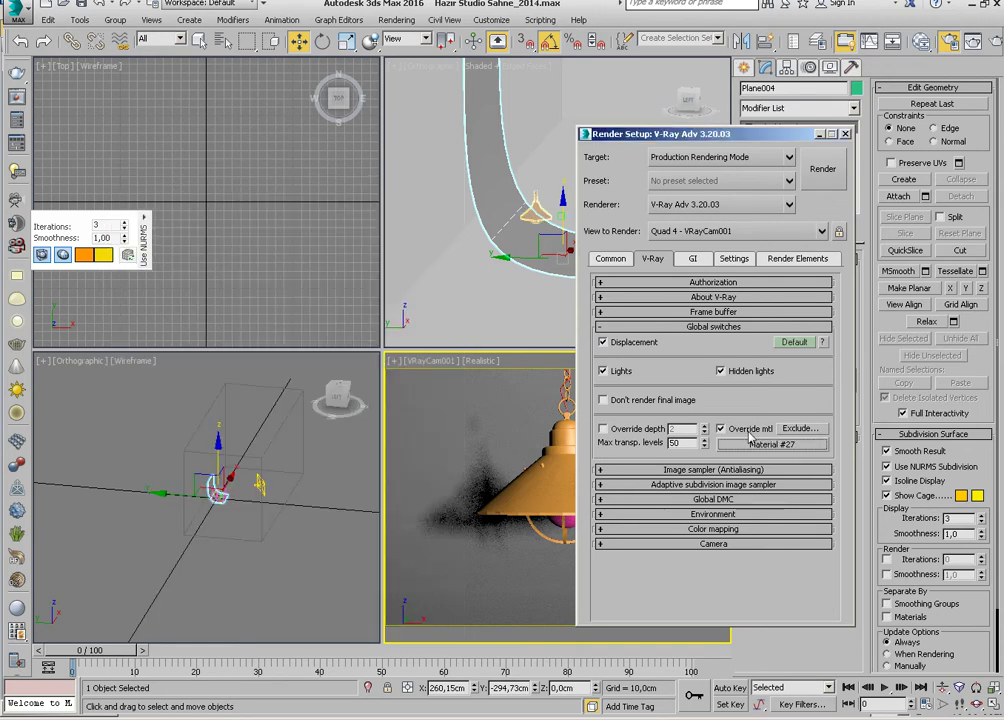
left_click(614, 261)
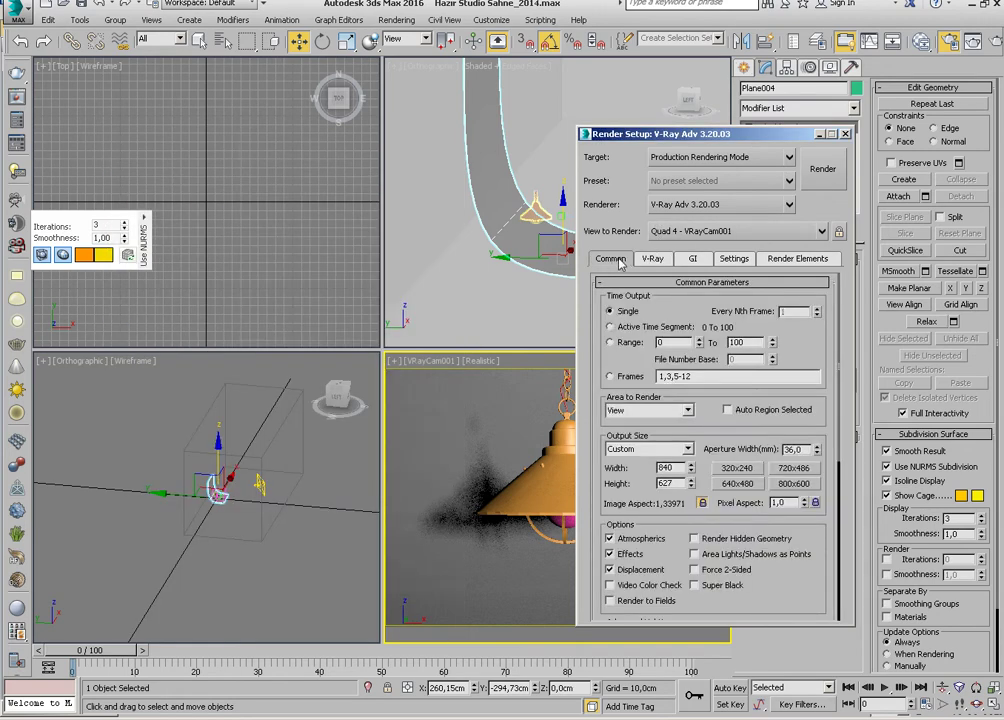
Render the camera view as an 840 × 627 clay render with Follow mouse enabled
left_click(822, 168)
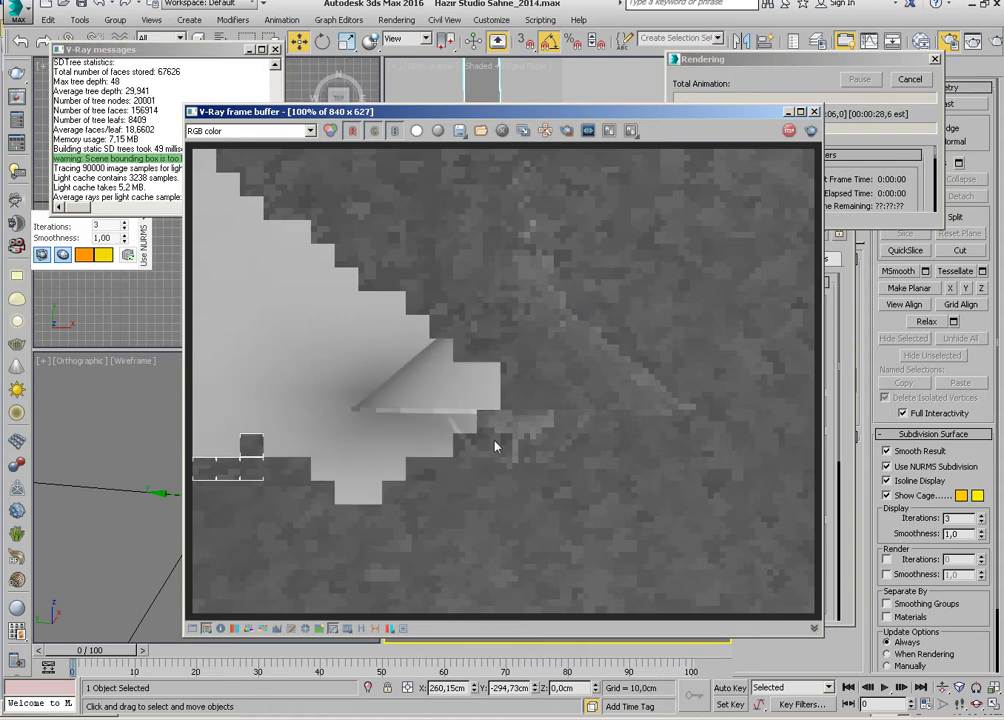
left_click(544, 130)
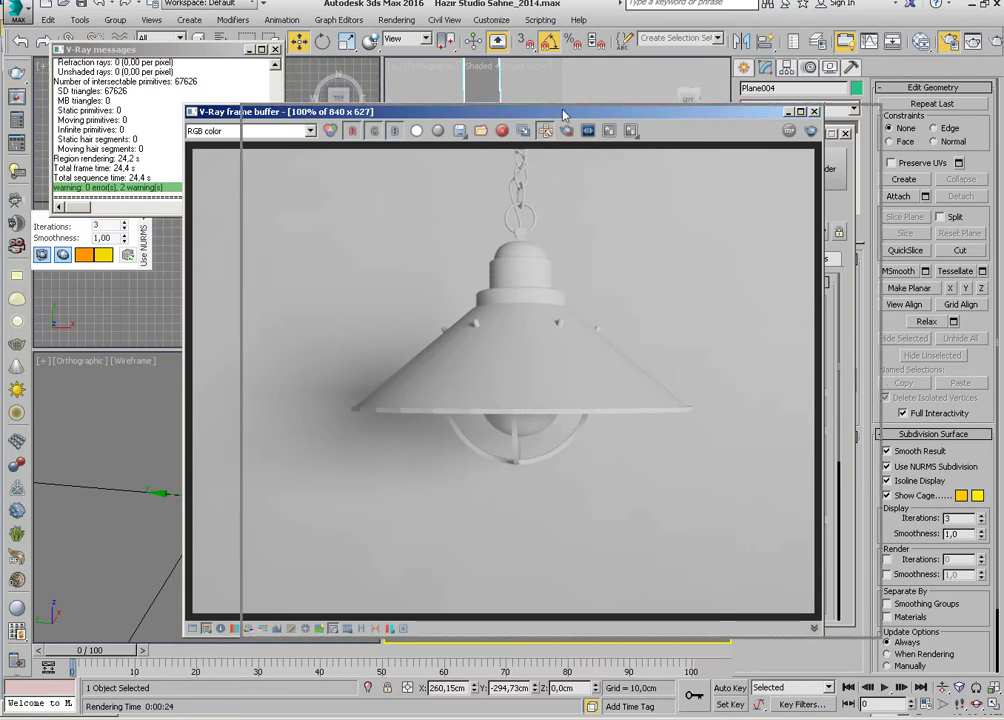
Delete the three old renders from the V-Ray render history
left_click_drag(505, 113, 577, 116)
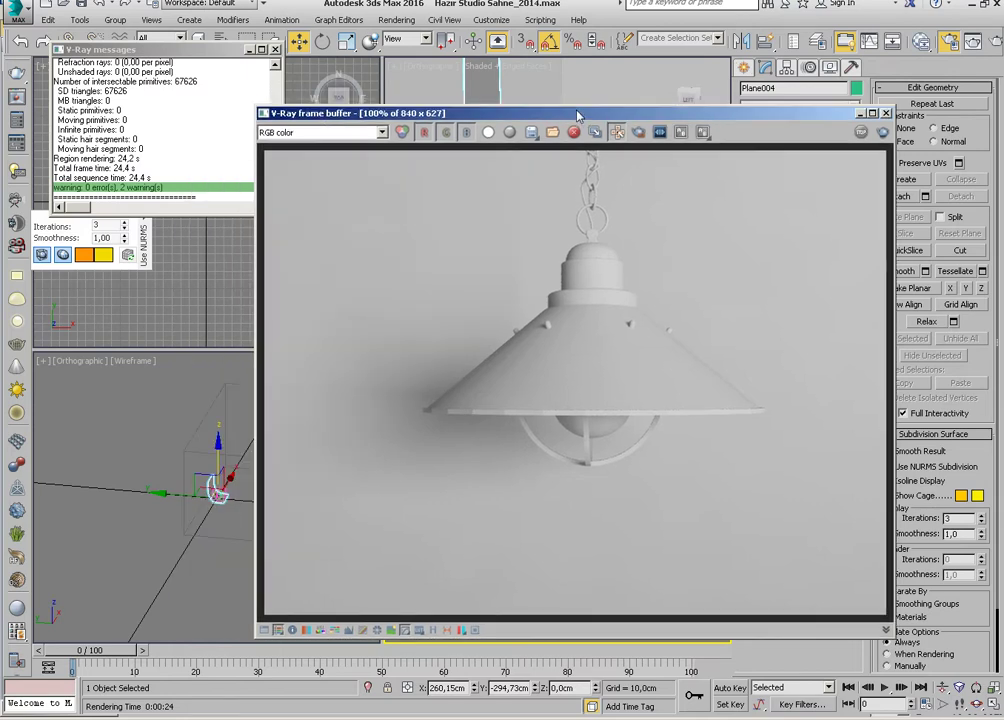
left_click(431, 631)
left_click(110, 238)
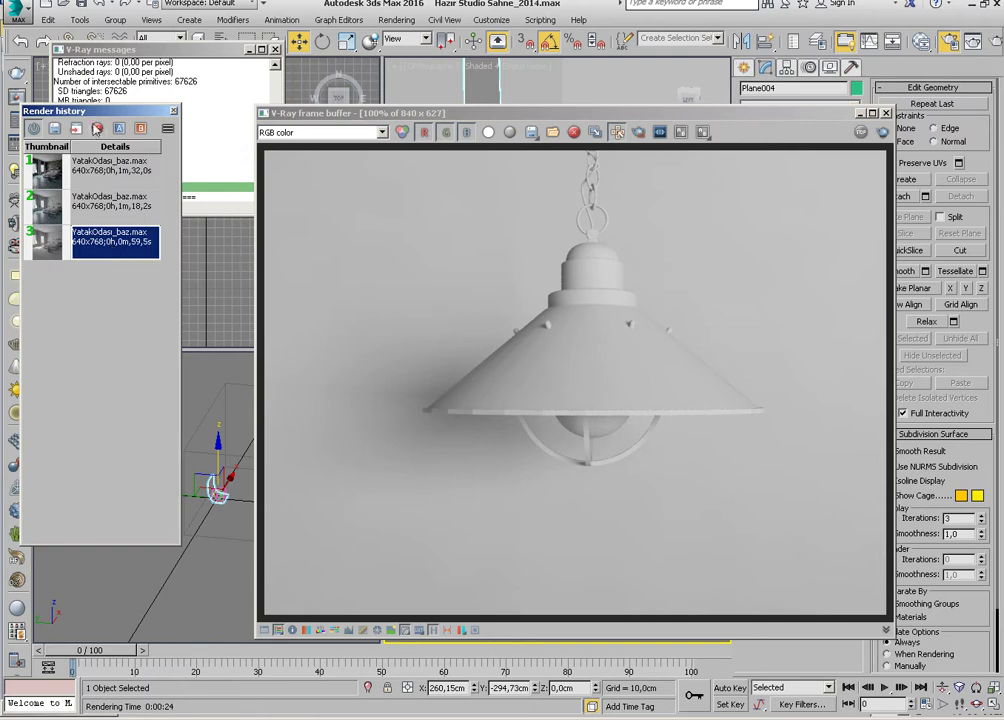
key("Delete")
left_click(108, 205)
key("Delete")
left_click(104, 176)
key("Delete")
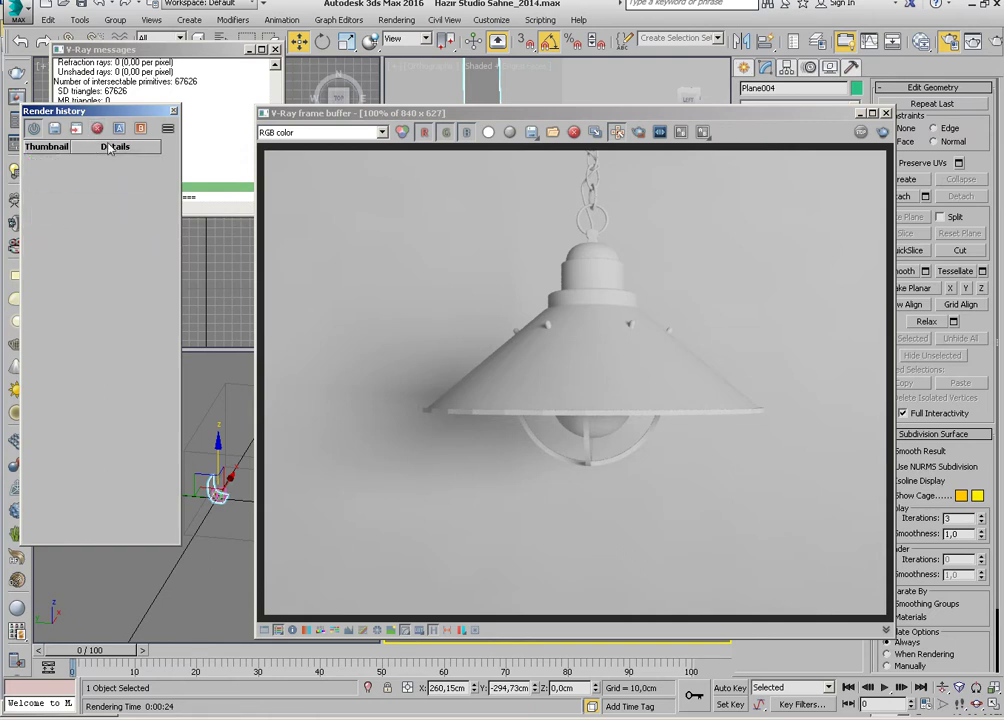
Save the current Hazir Studio Sahne_2014 render to history and close the history window
left_click_drag(116, 113, 183, 127)
left_click(120, 137)
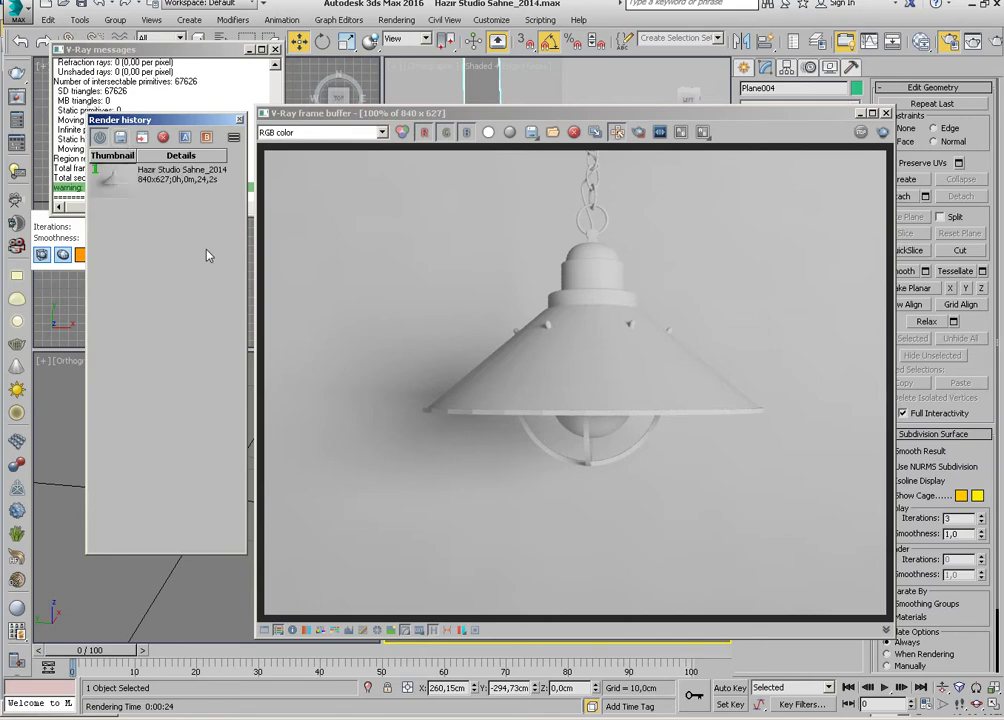
left_click(173, 185)
left_click(238, 121)
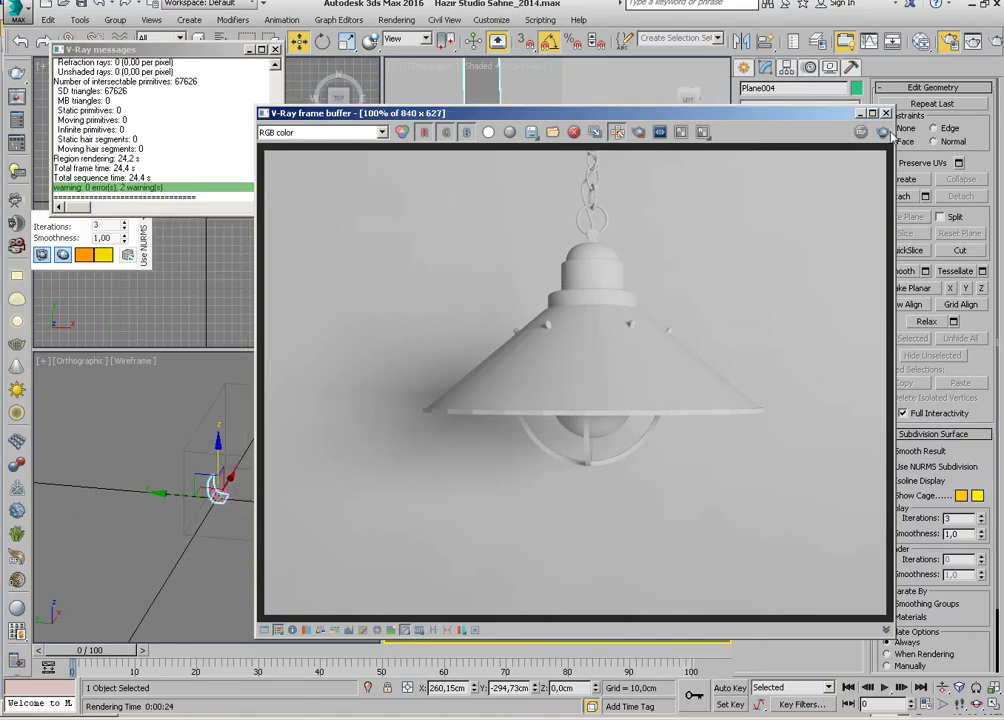
Maximize the camera viewport and open the lamp group for editing
key("F10")
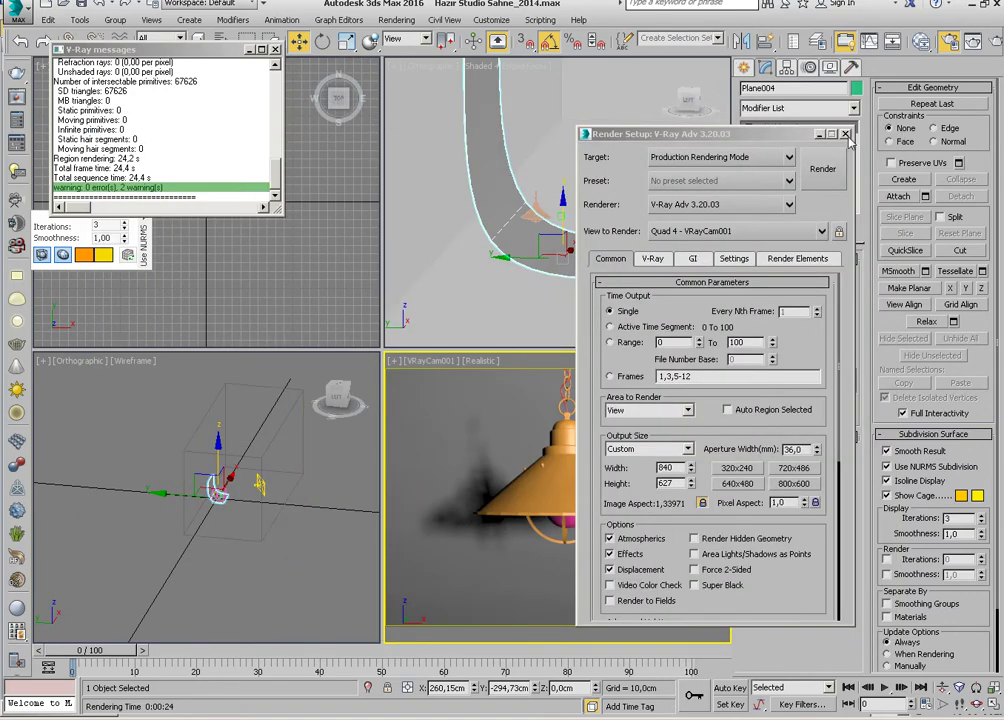
left_click(845, 134)
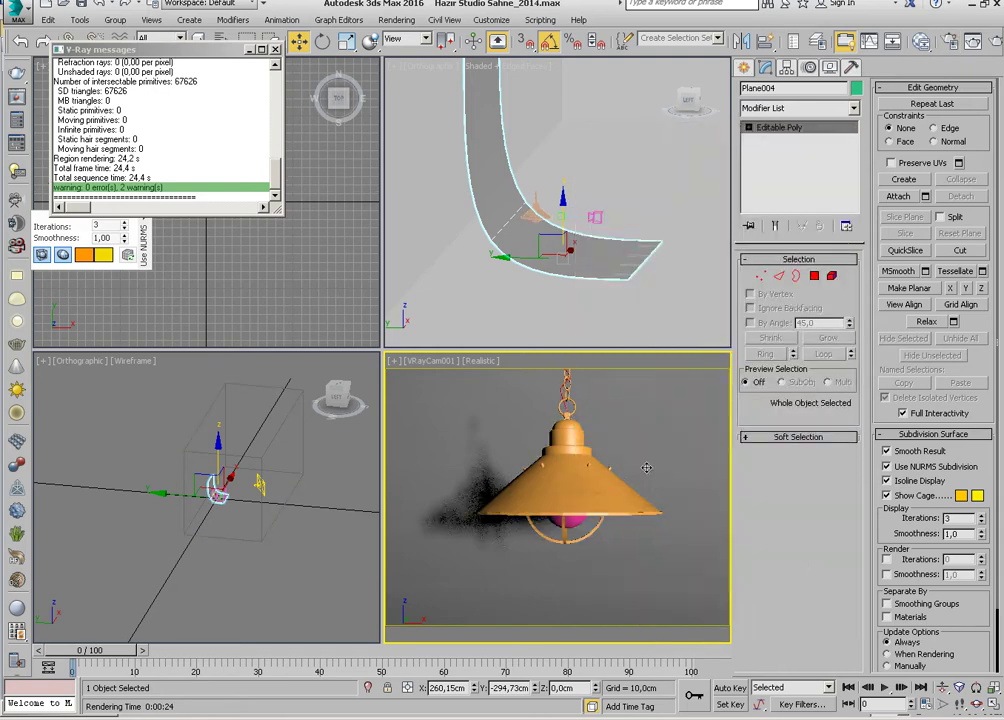
key("alt+w")
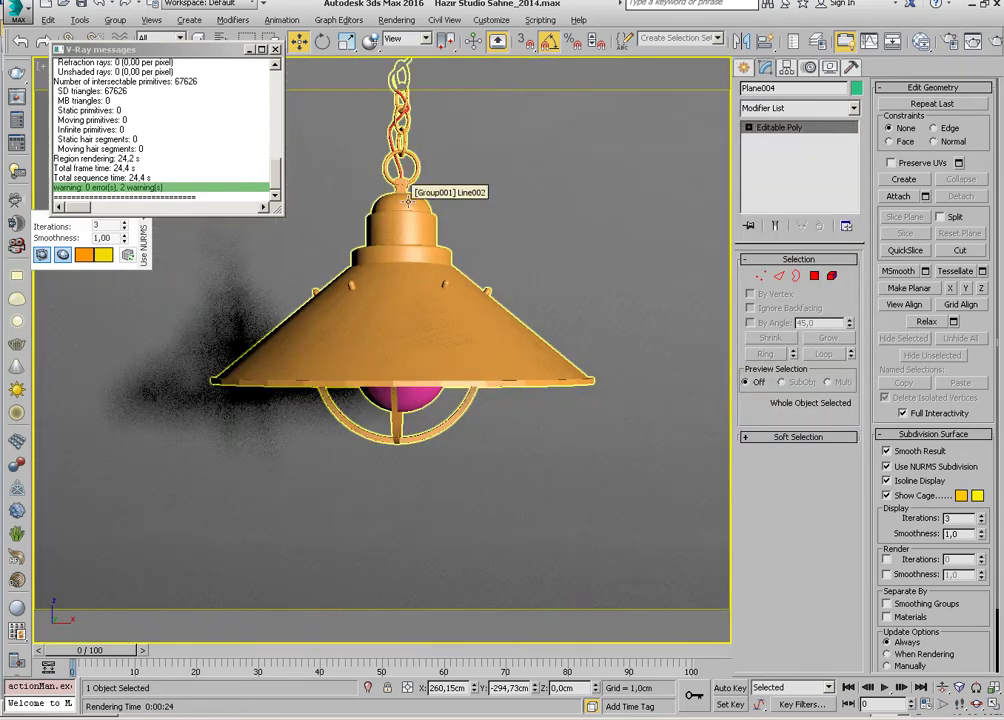
scroll(407, 200, "up", 2)
scroll(400, 210, "up", 4)
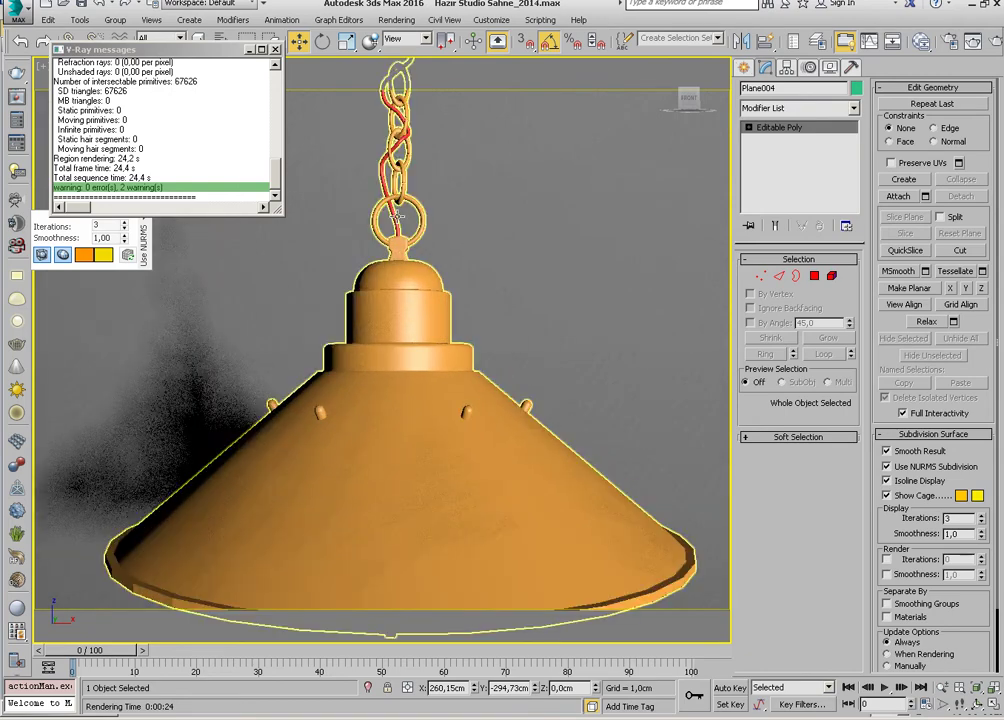
left_click(396, 218)
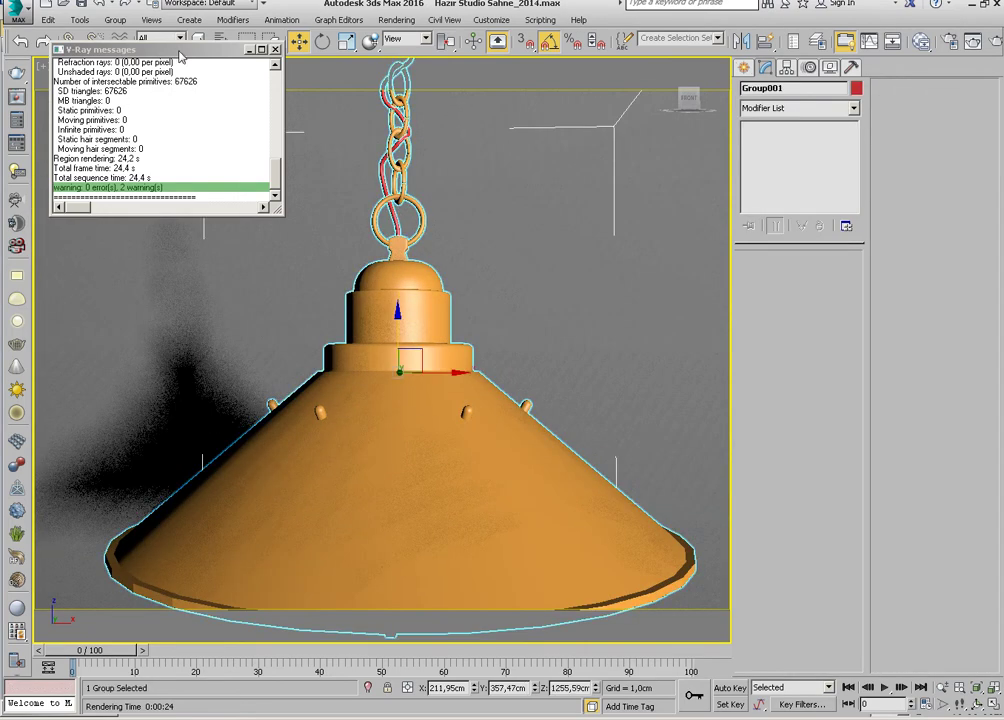
left_click(275, 49)
left_click(115, 20)
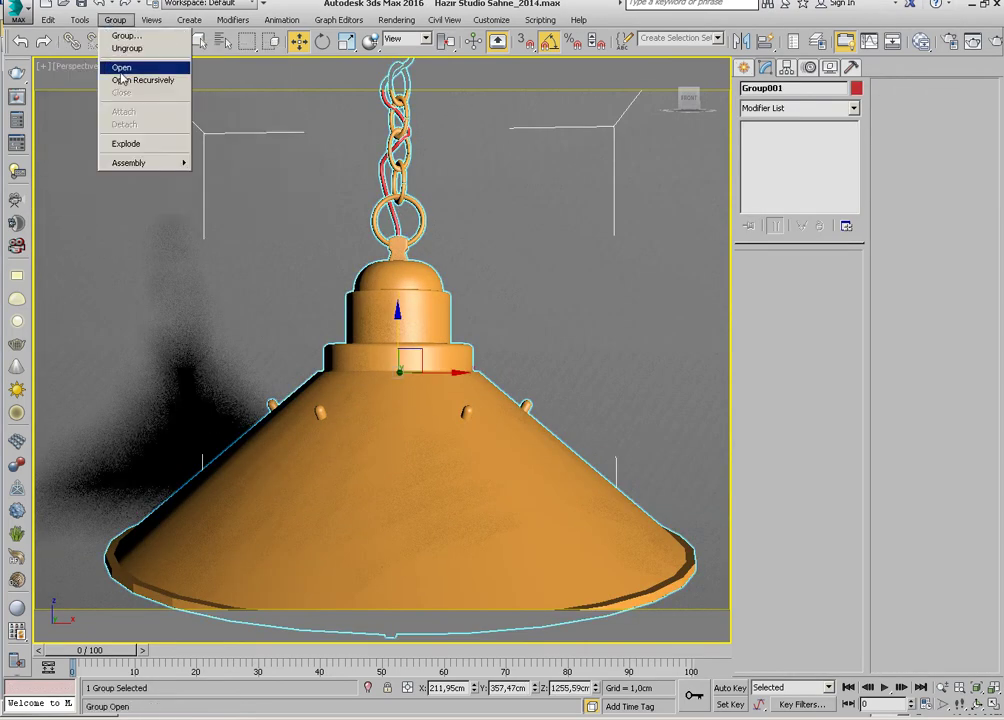
left_click(120, 67)
Rename the chain's spline Line003 to Kablo and convert it to Editable Poly
left_click(398, 170)
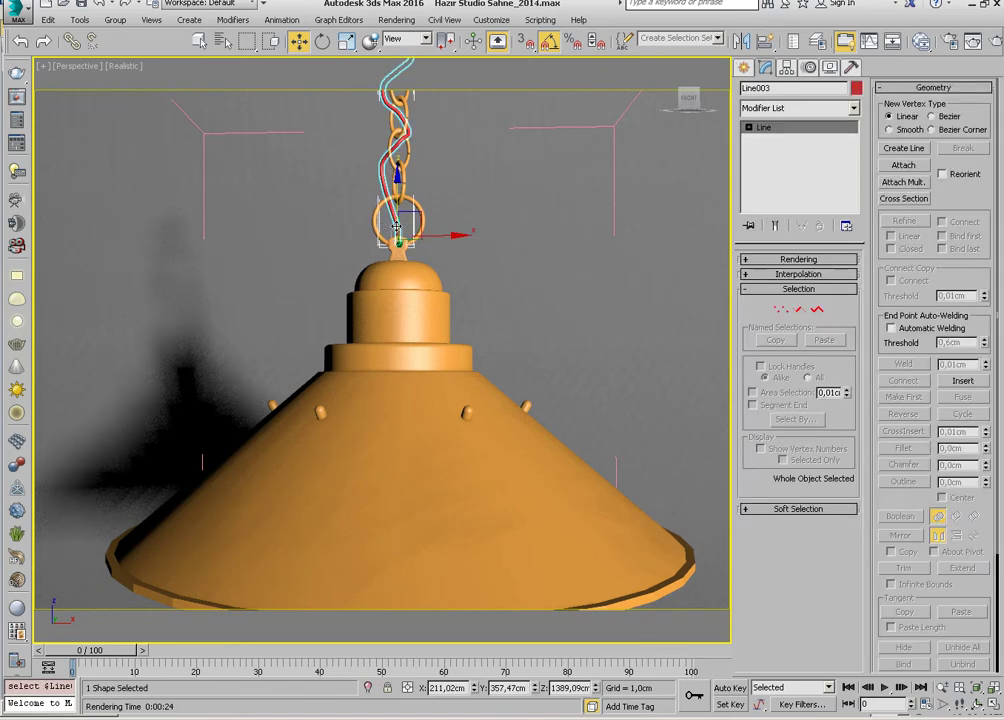
key("BackSpace")
key("BackSpace")
key("BackSpace")
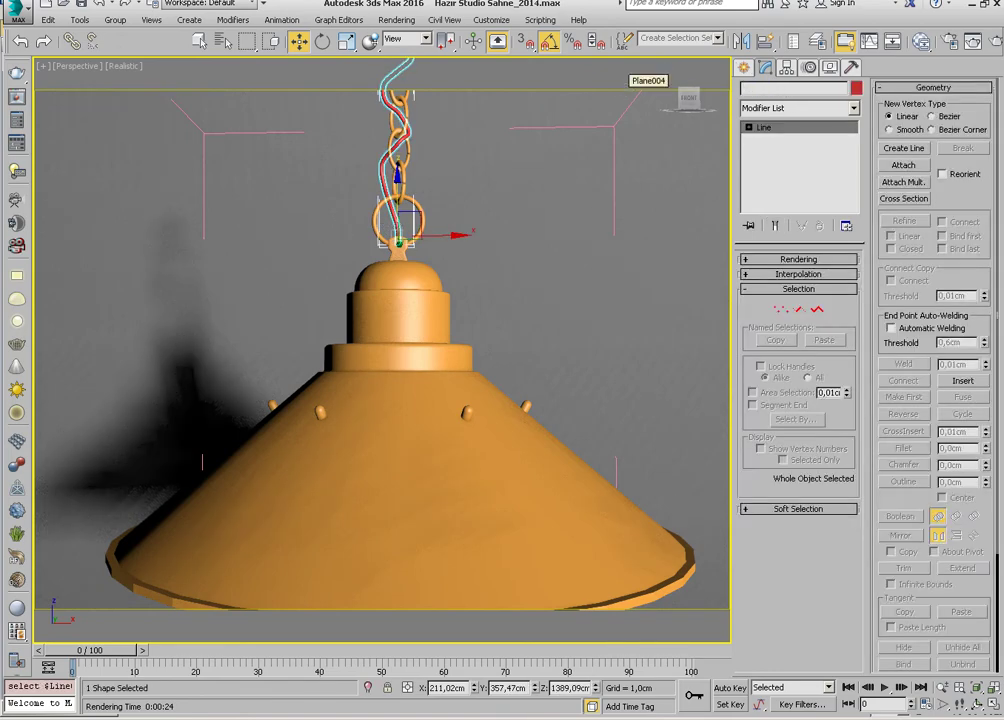
type("Kablo")
key("Return")
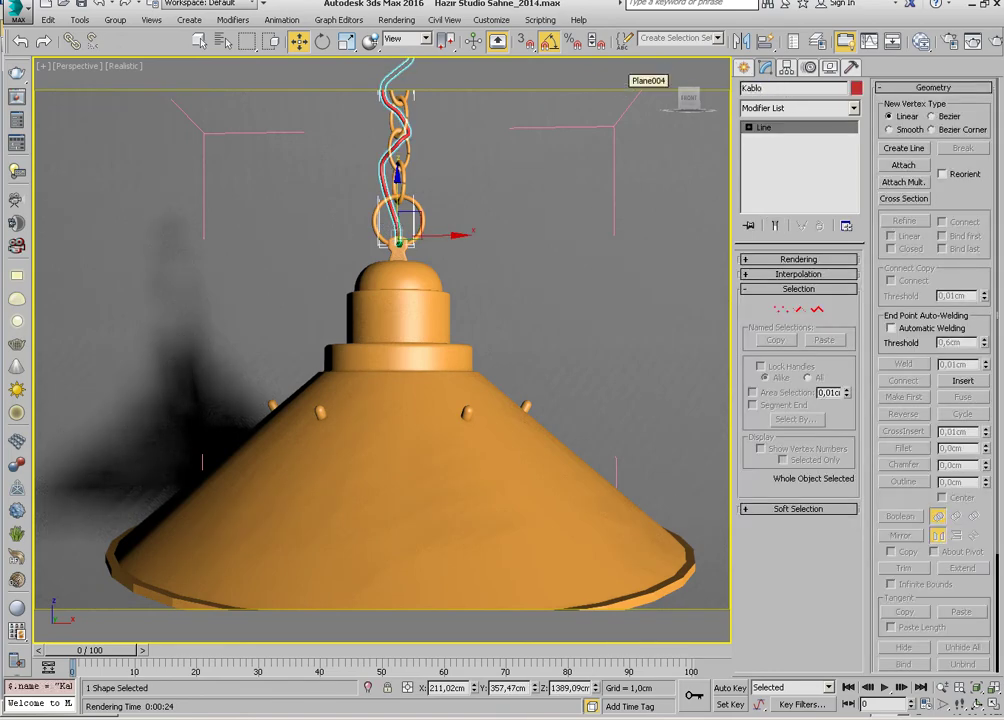
right_click(393, 226)
mouse_move(424, 375)
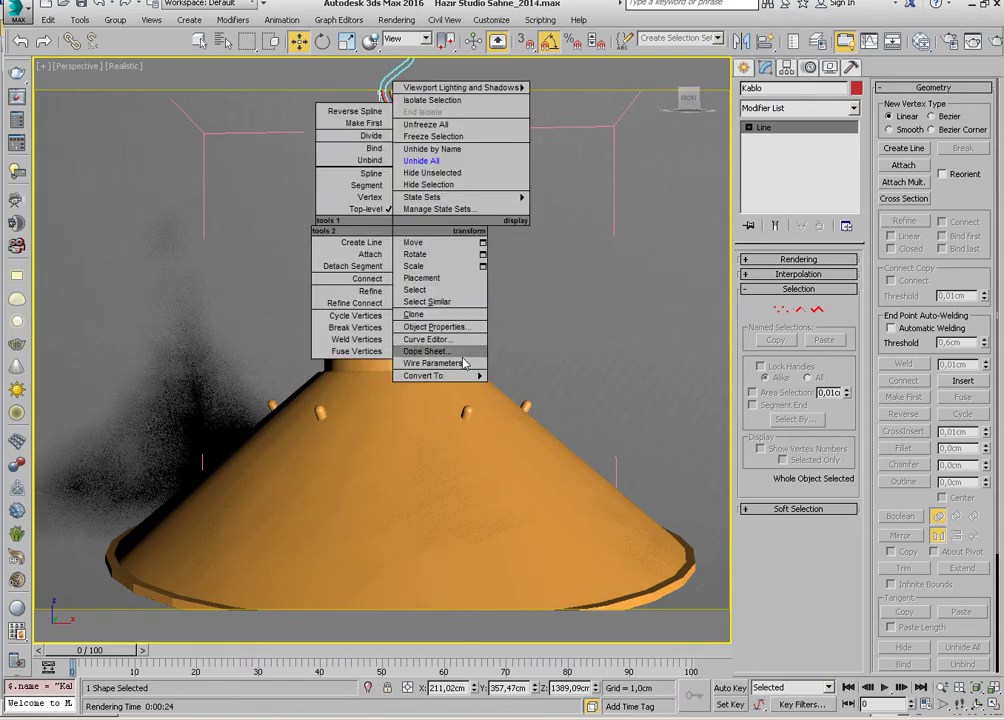
left_click(545, 399)
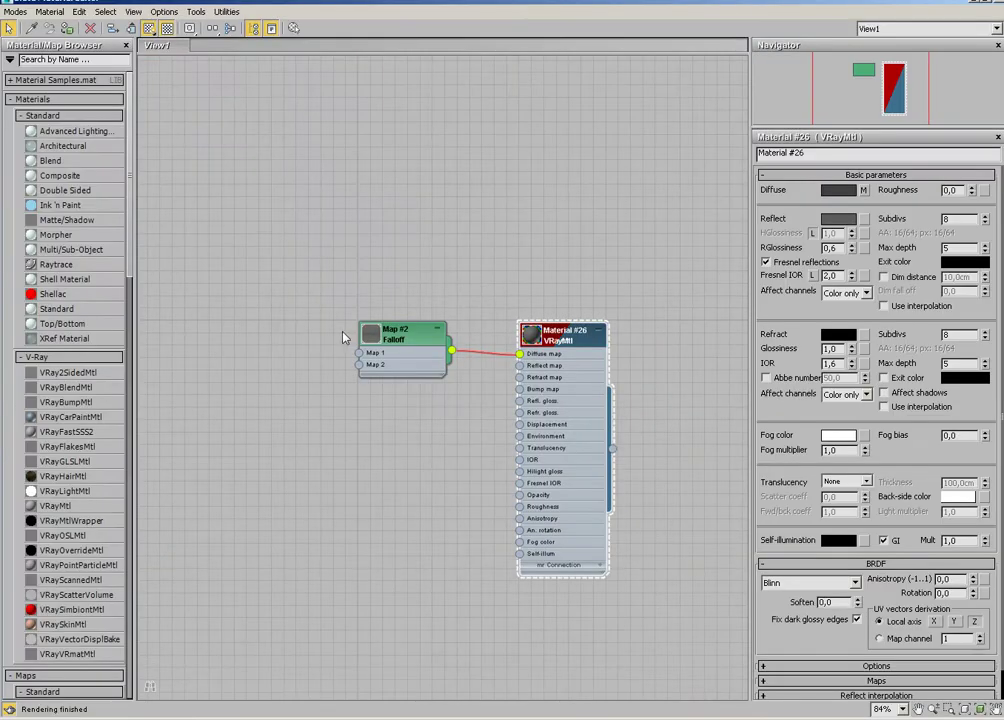
mouse_move(343, 337)
middle_mouse_down()
mouse_move(217, 439)
mouse_move(283, 362)
middle_mouse_up()
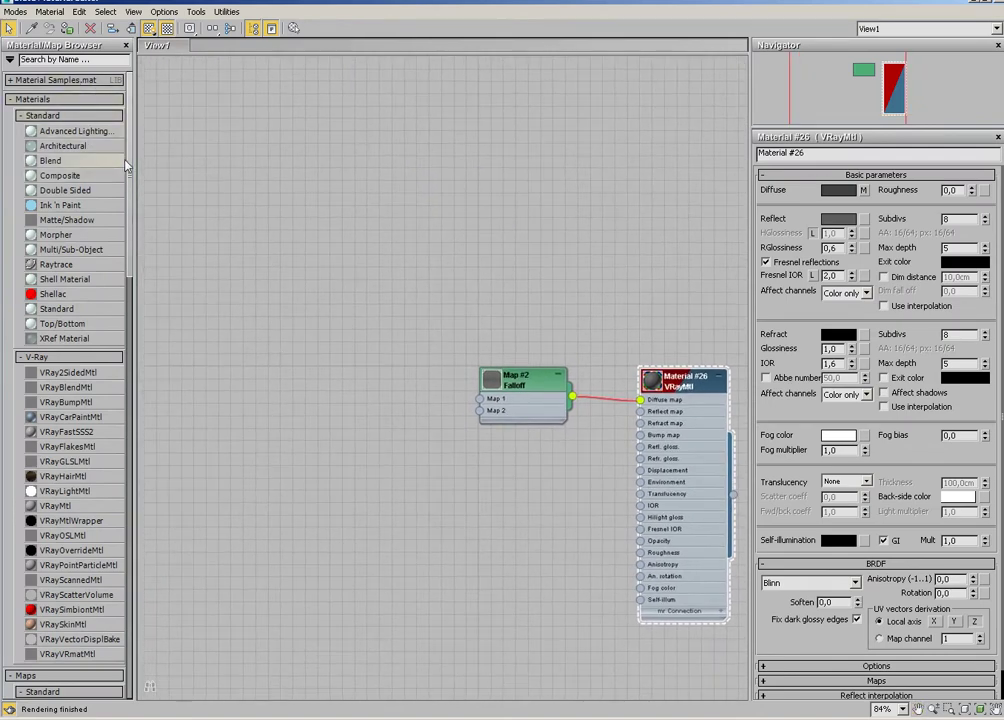
Add a new VRayMtl in the Slate editor with near-black diffuse RGB 3
scroll(133, 204, "down", 3)
scroll(133, 204, "down", 2)
left_click_drag(55, 380, 323, 396)
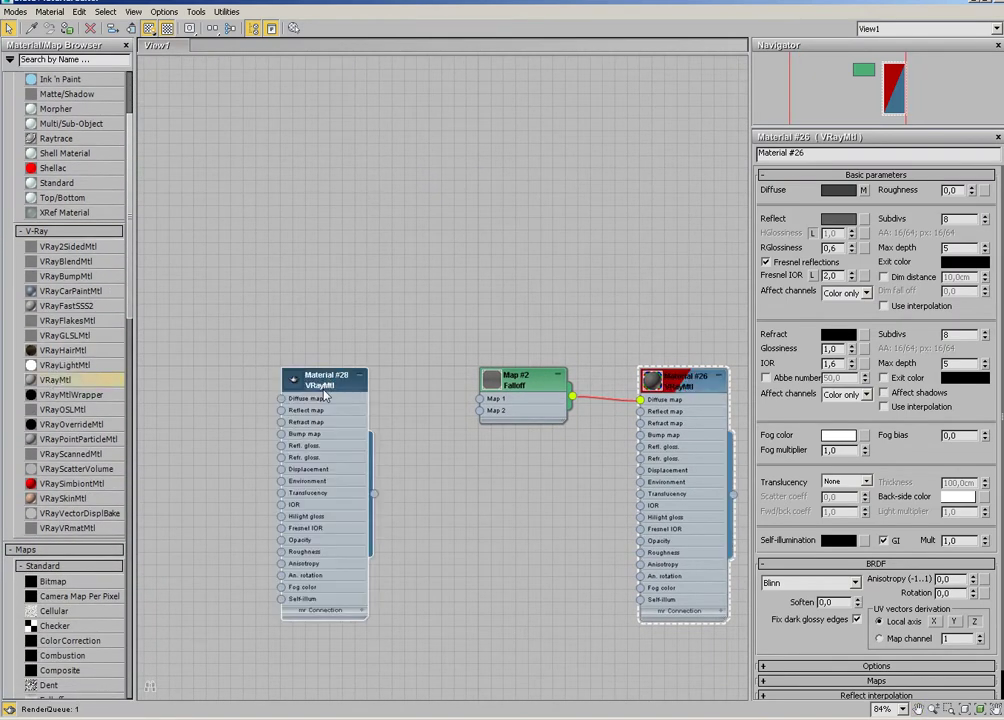
double_click(325, 396)
middle_click_drag(325, 396, 413, 372)
scroll(413, 372, "up", 1)
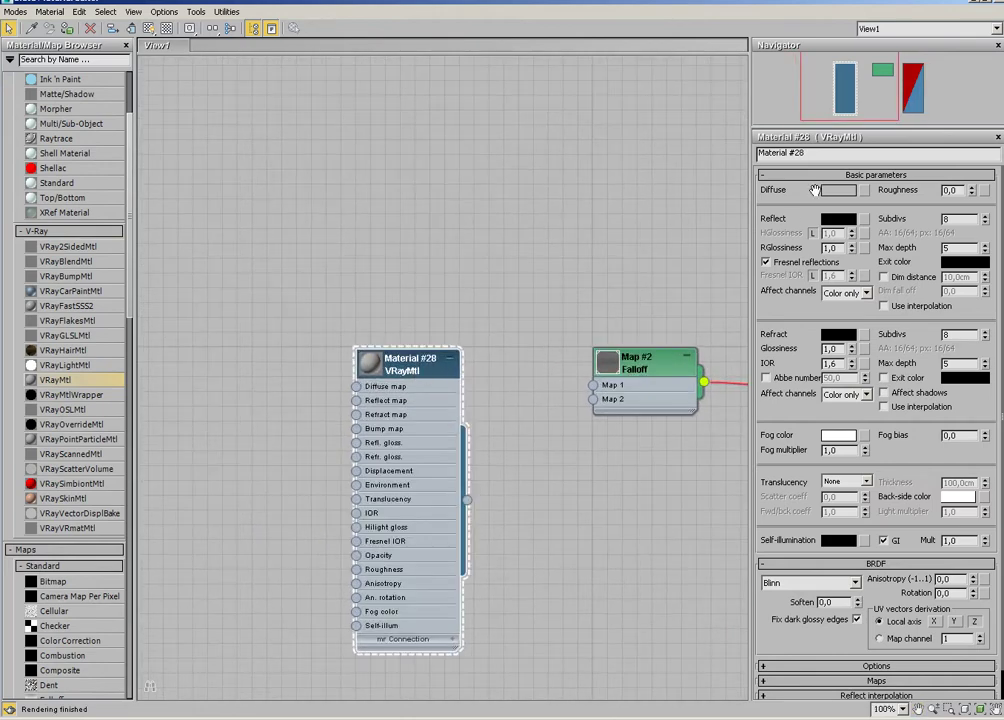
left_click(799, 190)
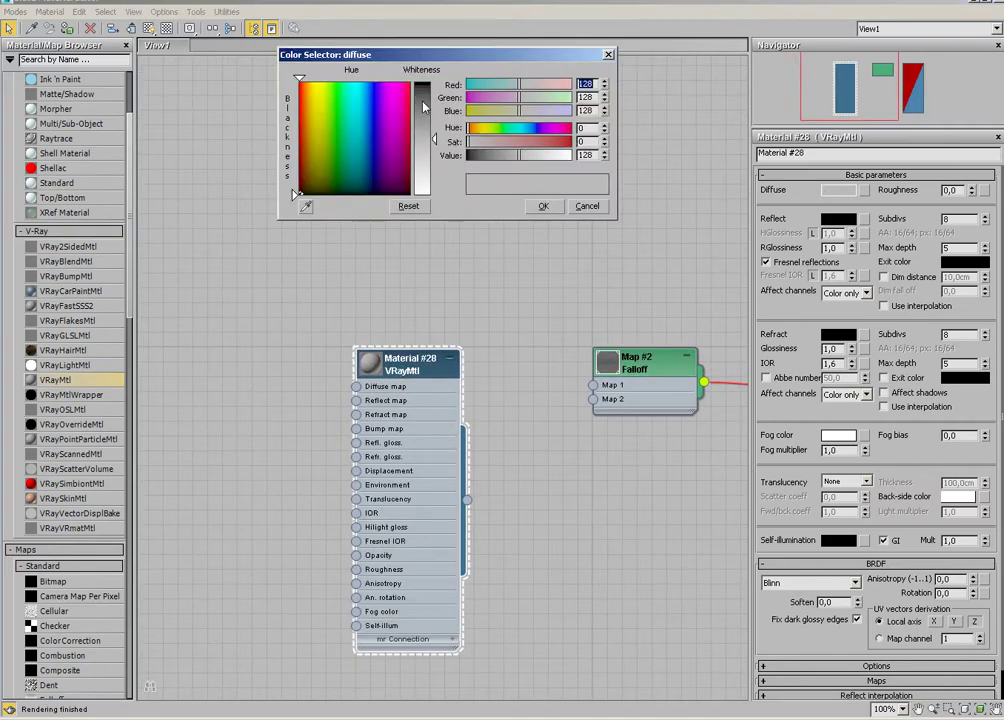
left_click_drag(424, 106, 424, 80)
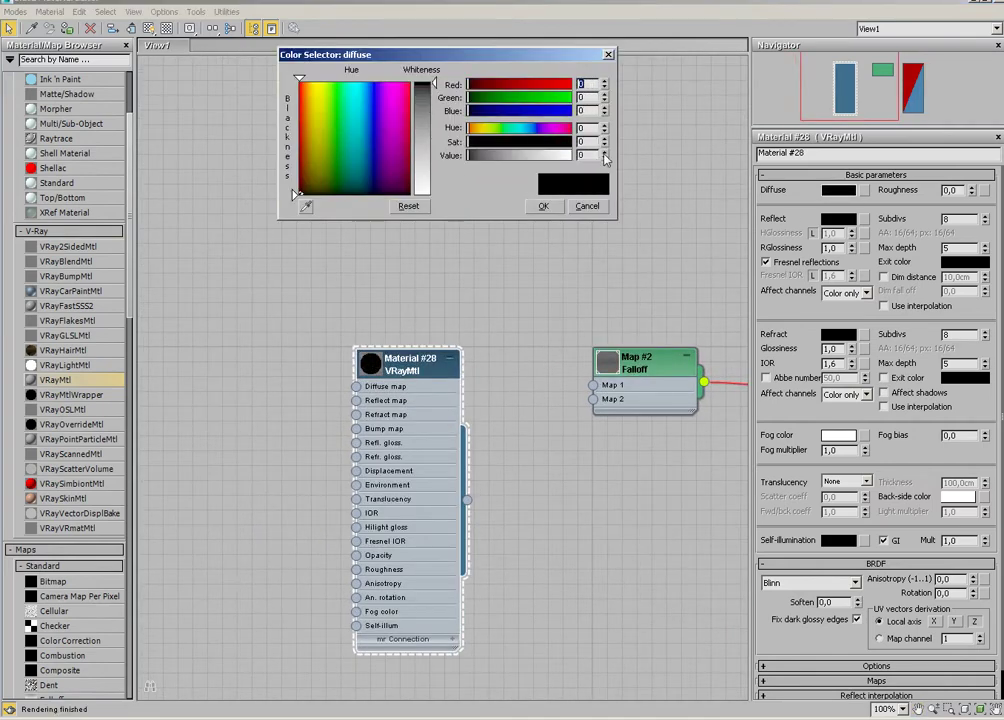
left_click_drag(605, 158, 605, 150)
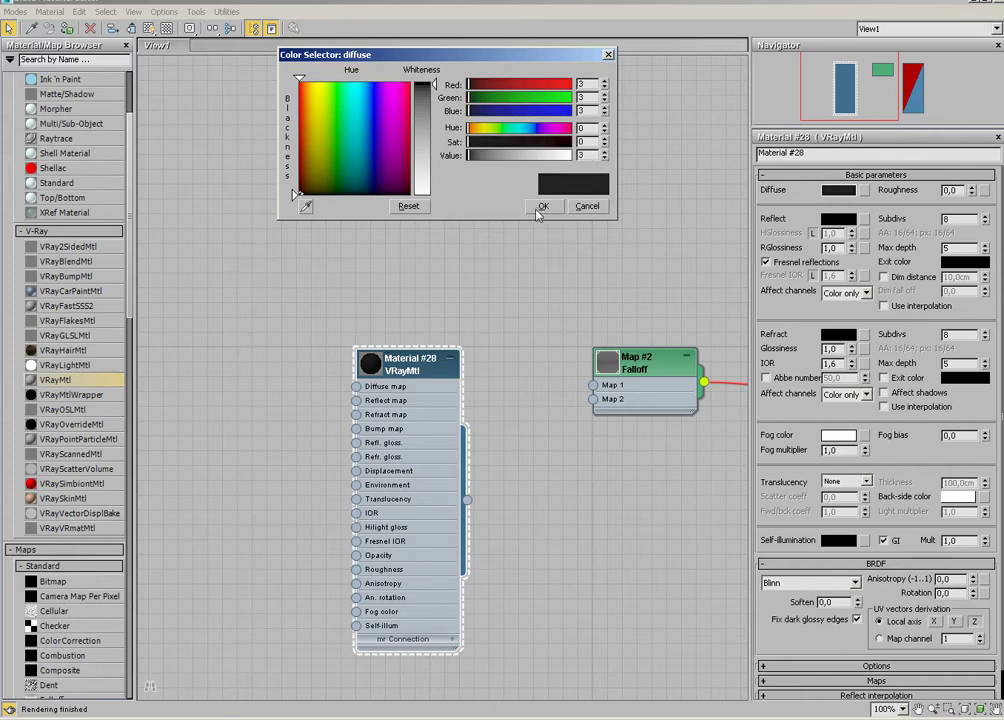
left_click(541, 207)
Give it grey reflection, 0,65 reflection glossiness and unlocked Fresnel IOR 4,0
left_click(838, 218)
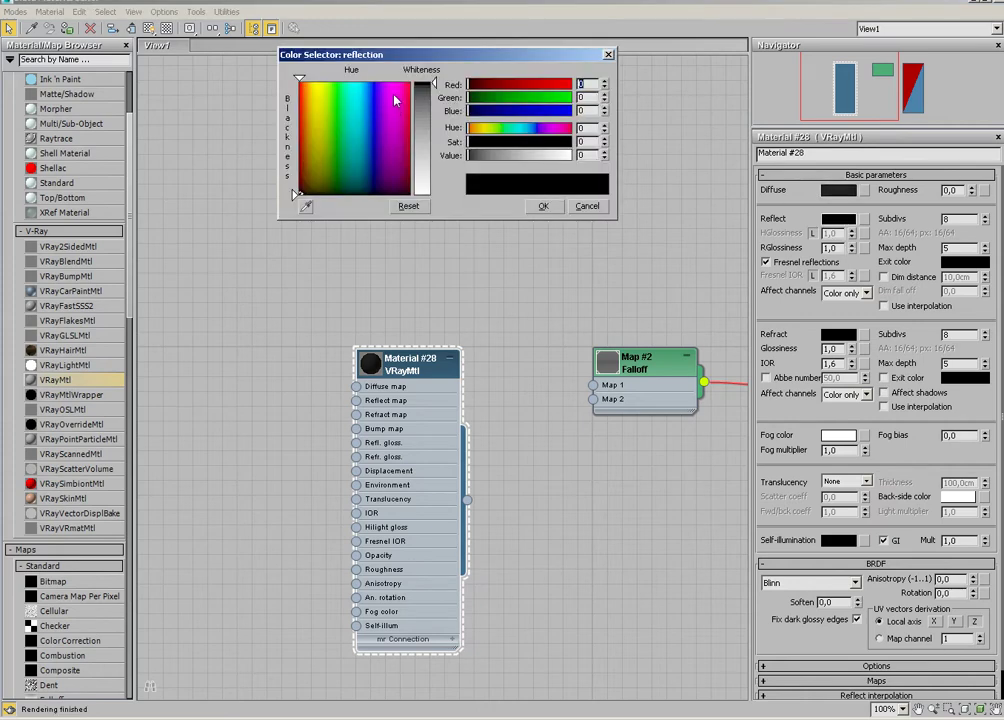
left_click_drag(424, 83, 424, 100)
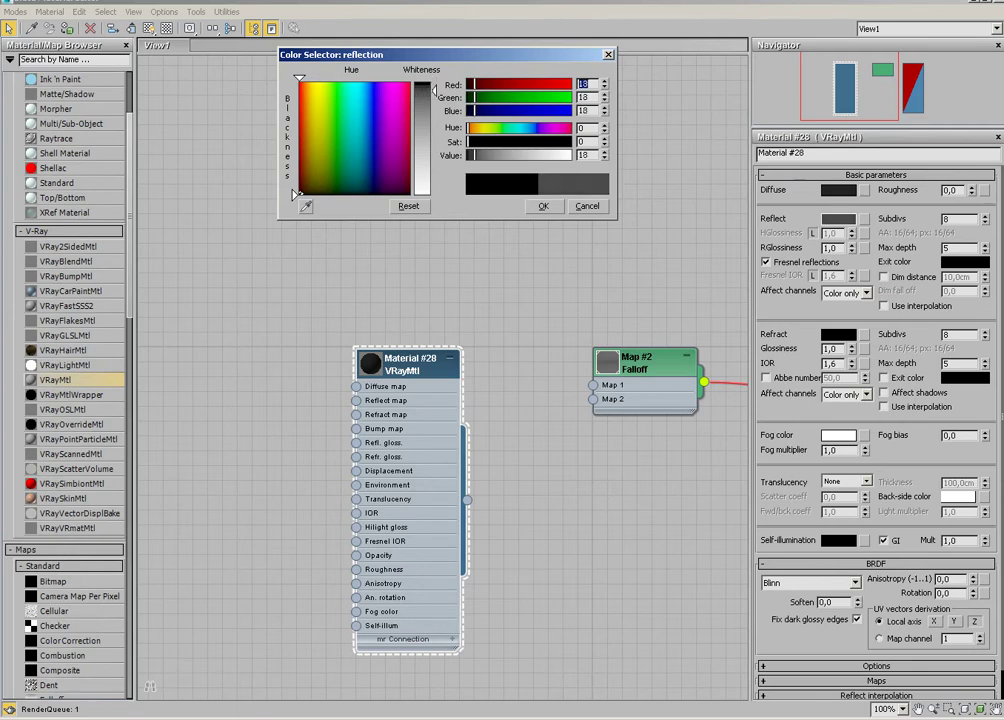
left_click(543, 206)
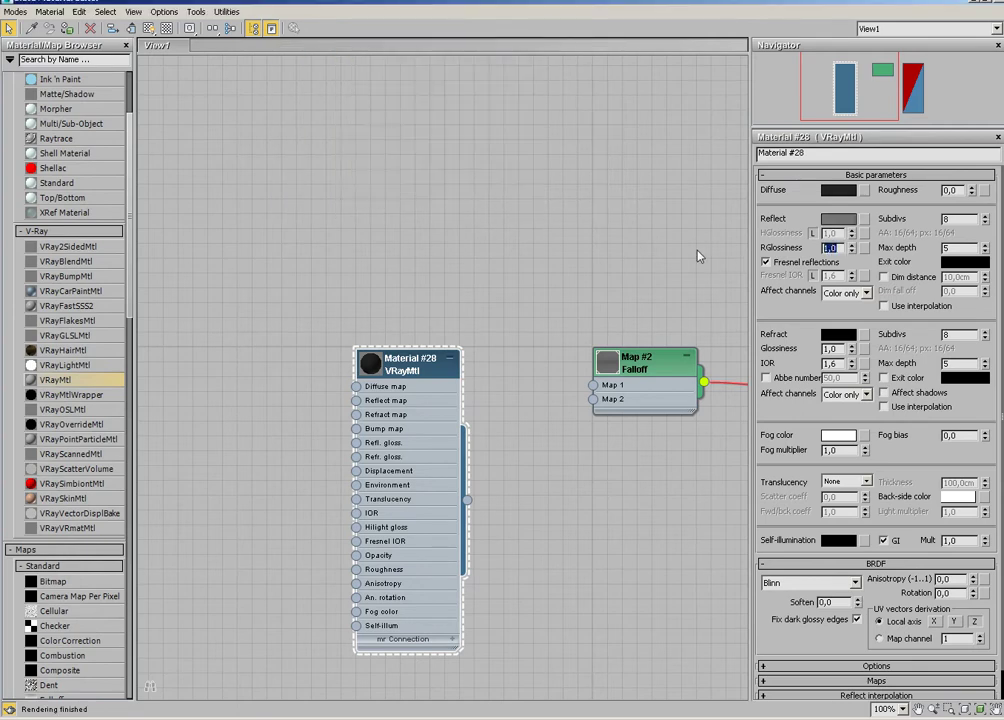
type("0,65")
left_click(813, 275)
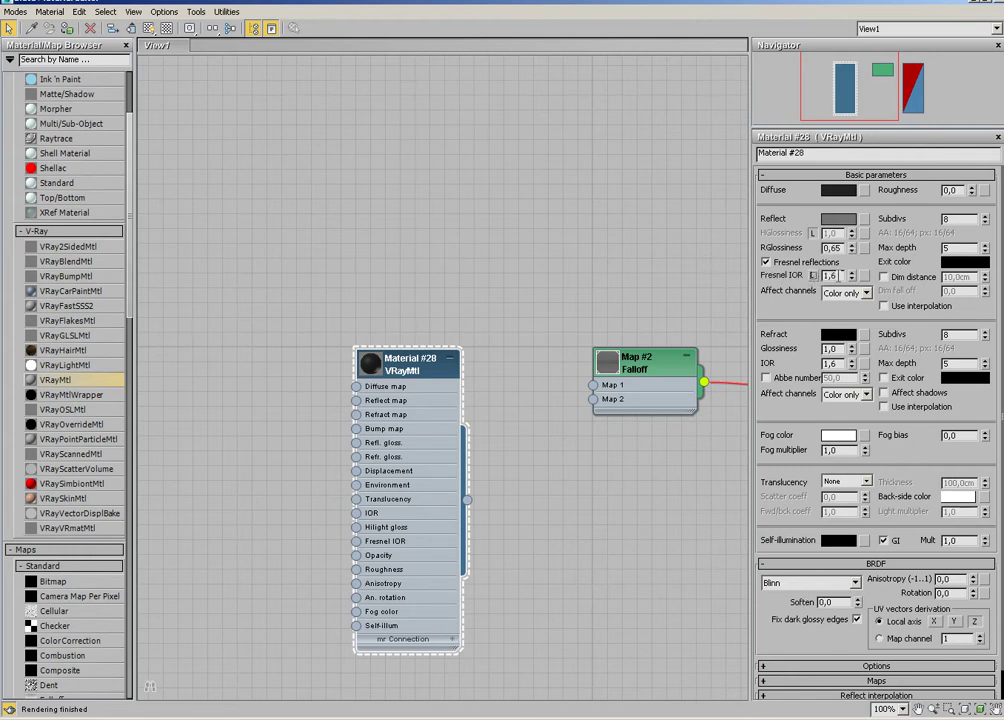
double_click(831, 275)
type("4")
Show a large checkered preview and name the material Kablo Malzemesi
middle_click_drag(440, 410, 383, 328)
left_click(381, 302)
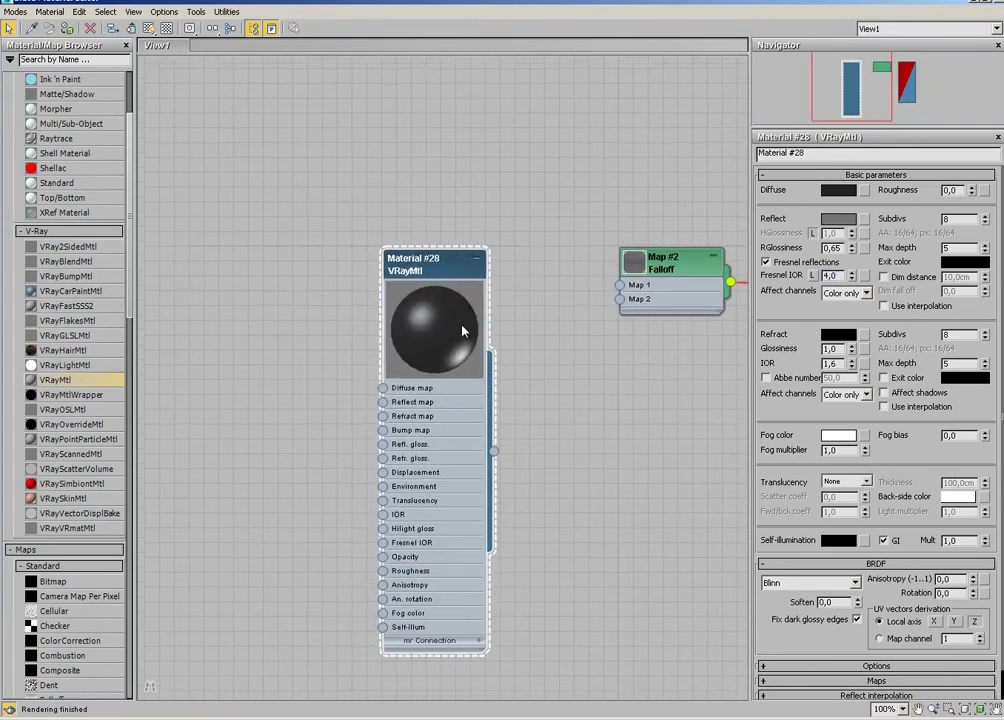
scroll(472, 570, "up", 1)
left_click_drag(482, 600, 541, 625)
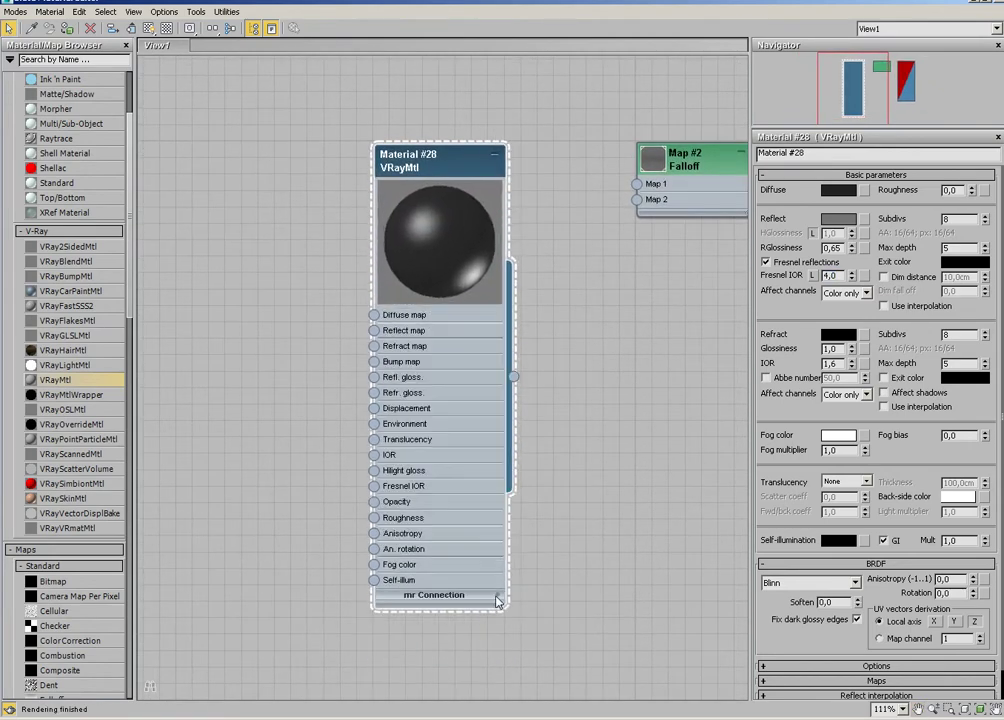
left_click(149, 29)
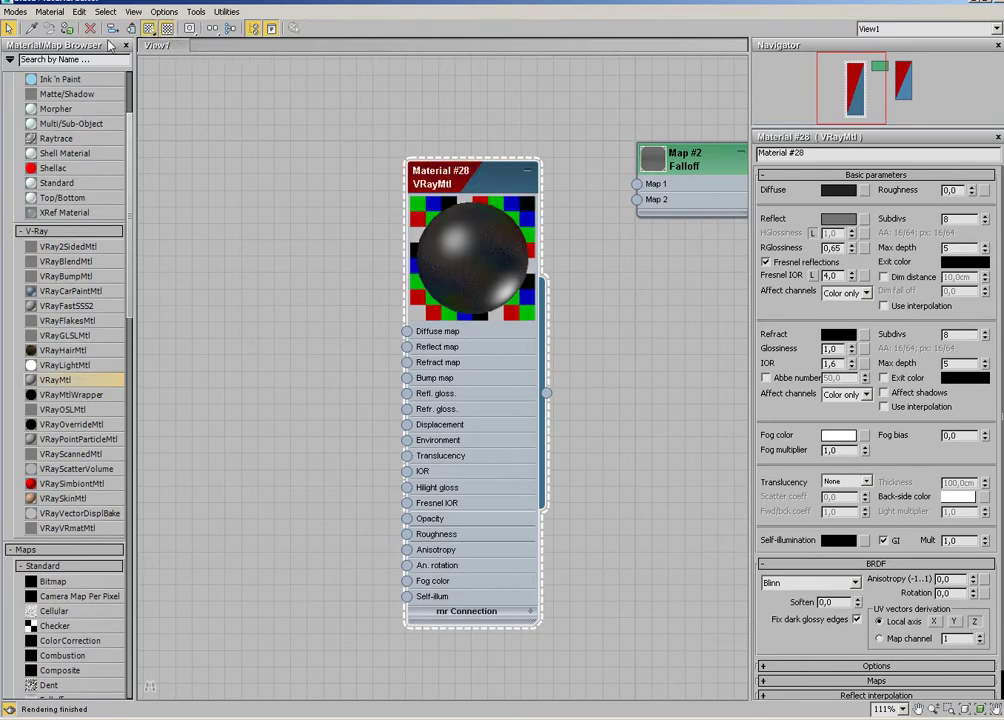
double_click(833, 154)
type("Kablo Malzemesi")
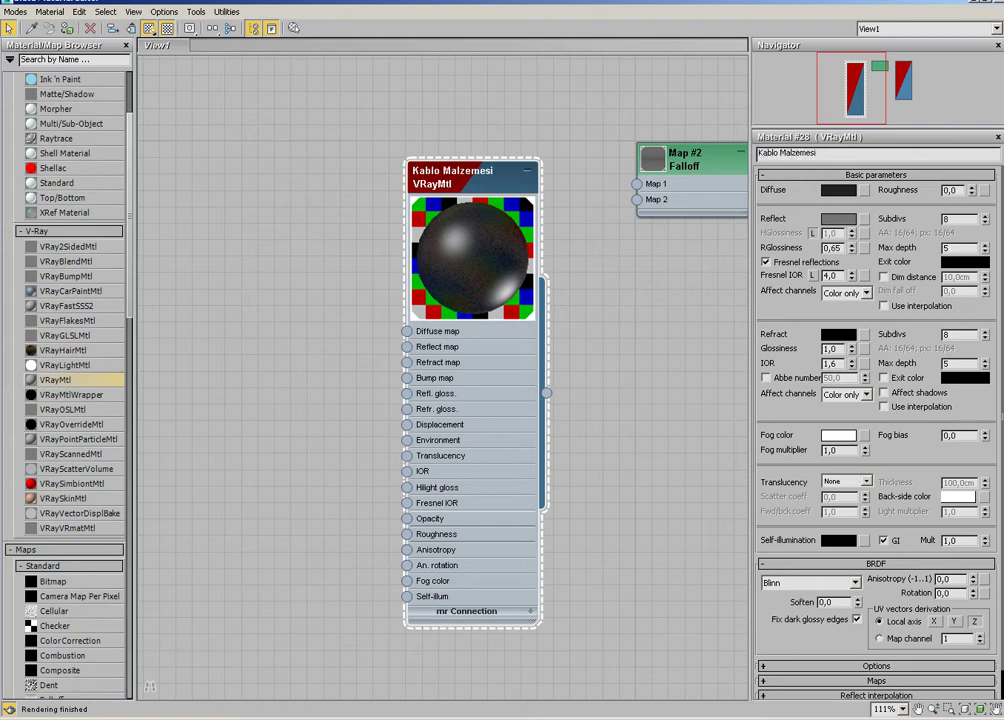
key("Return")
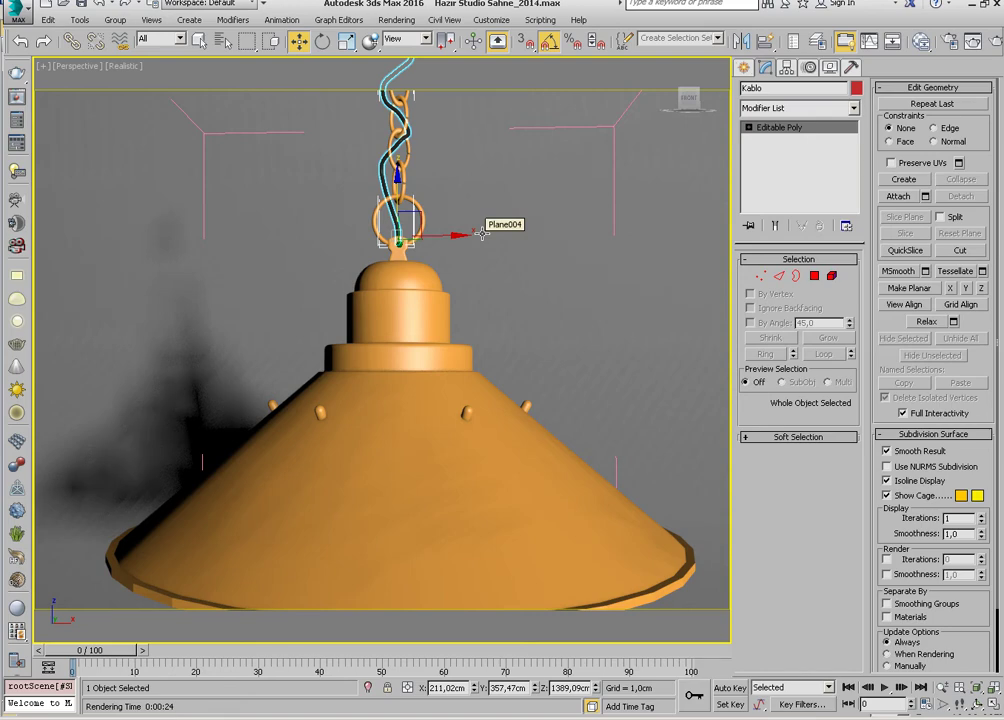
In the VRayCam001 view, exclude Kablo from the override material and start a render
key("c")
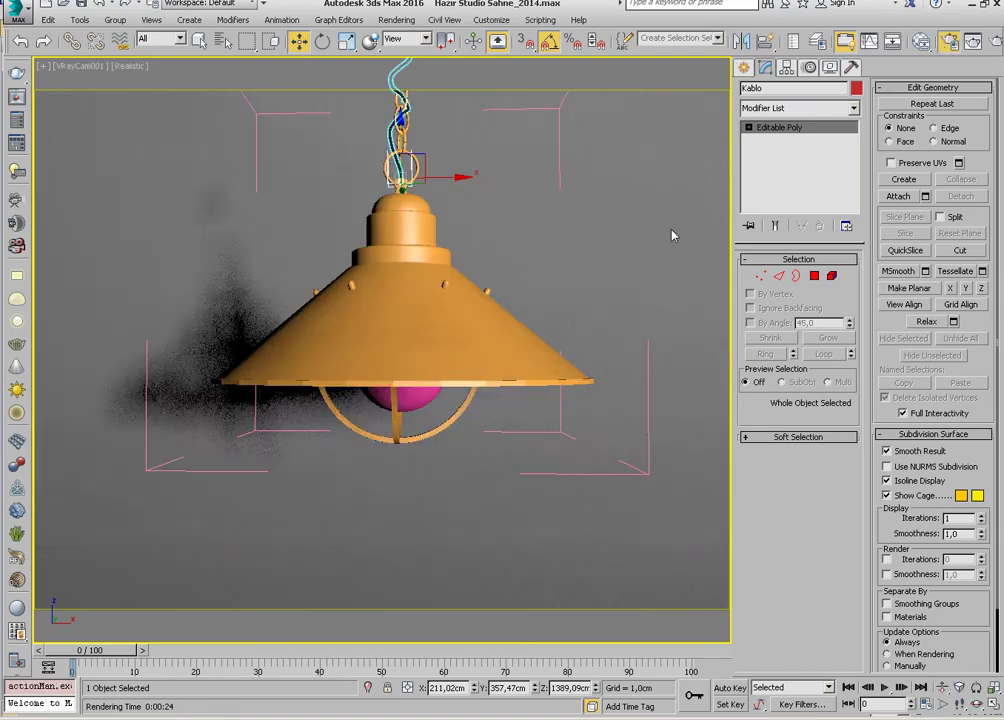
key("F10")
left_click(653, 259)
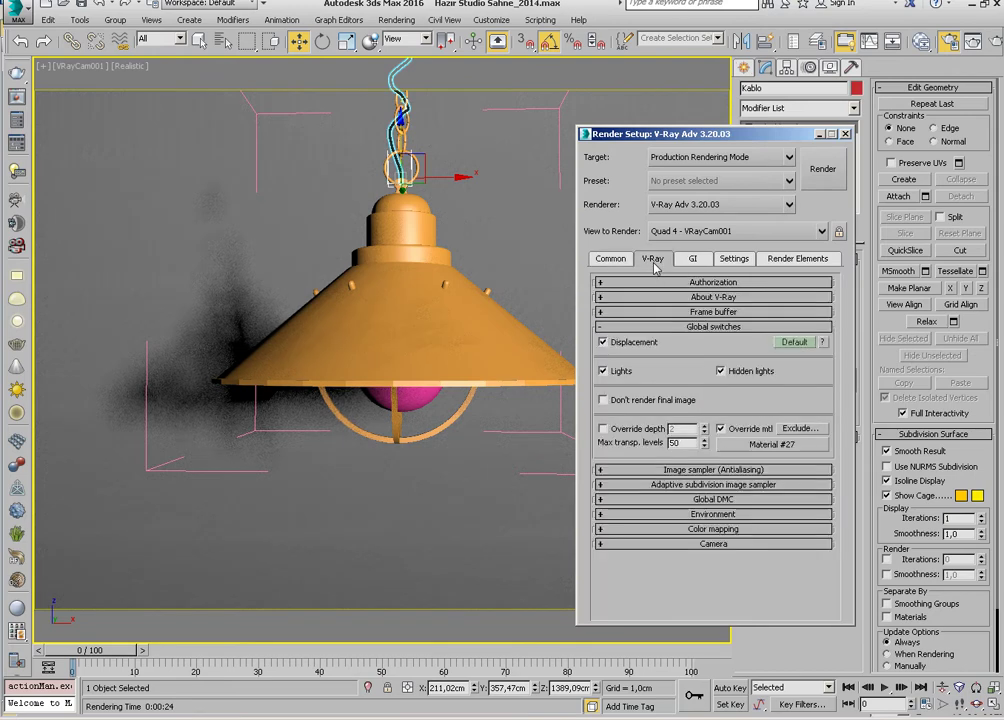
left_click(805, 428)
left_click(267, 269)
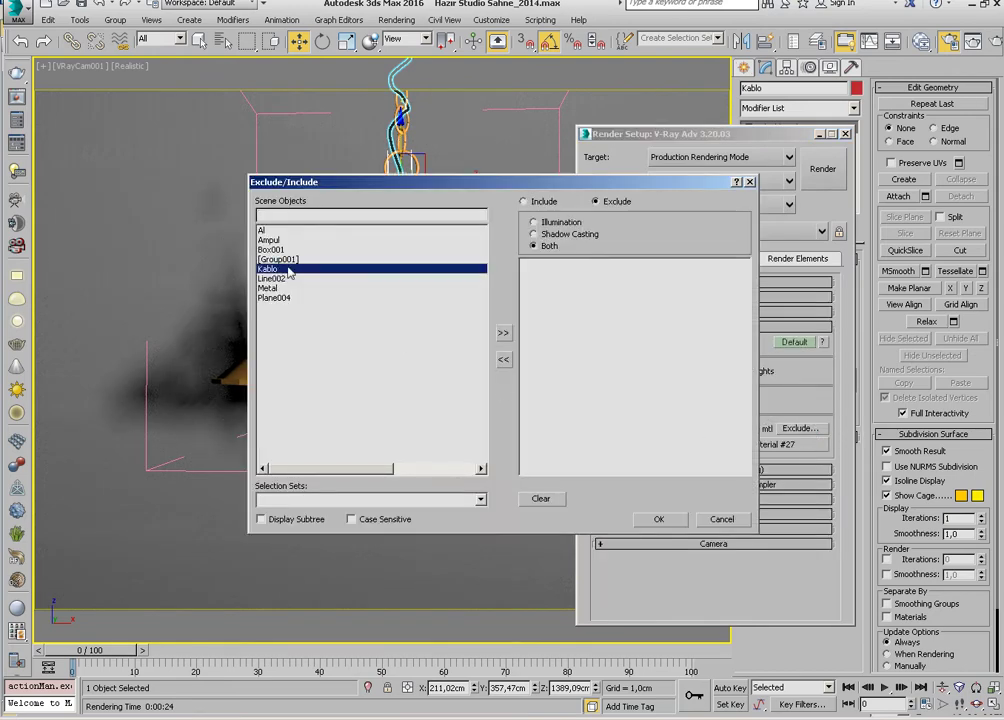
left_click(503, 332)
left_click(657, 520)
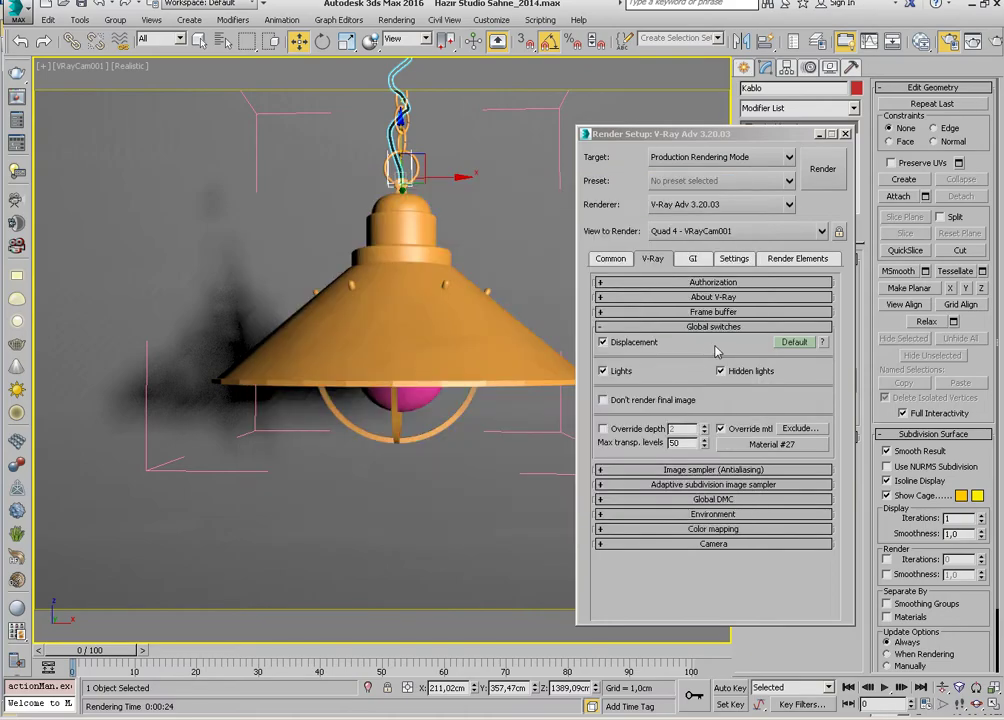
left_click(823, 175)
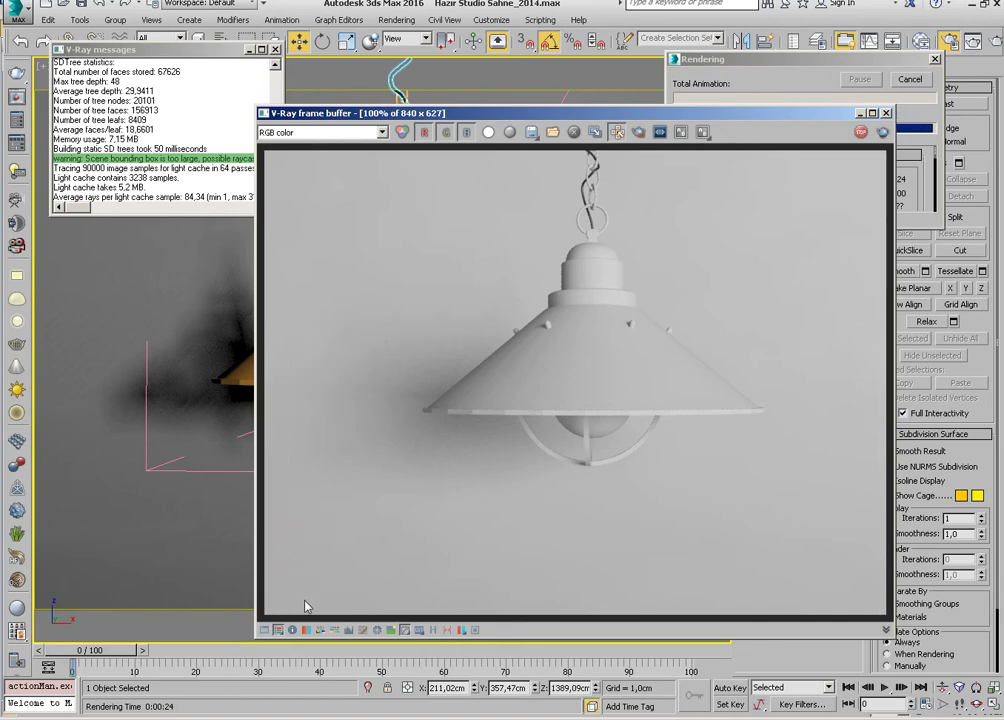
Save the grey test render to history and A/B wipe-compare it with the earlier render
left_click(433, 629)
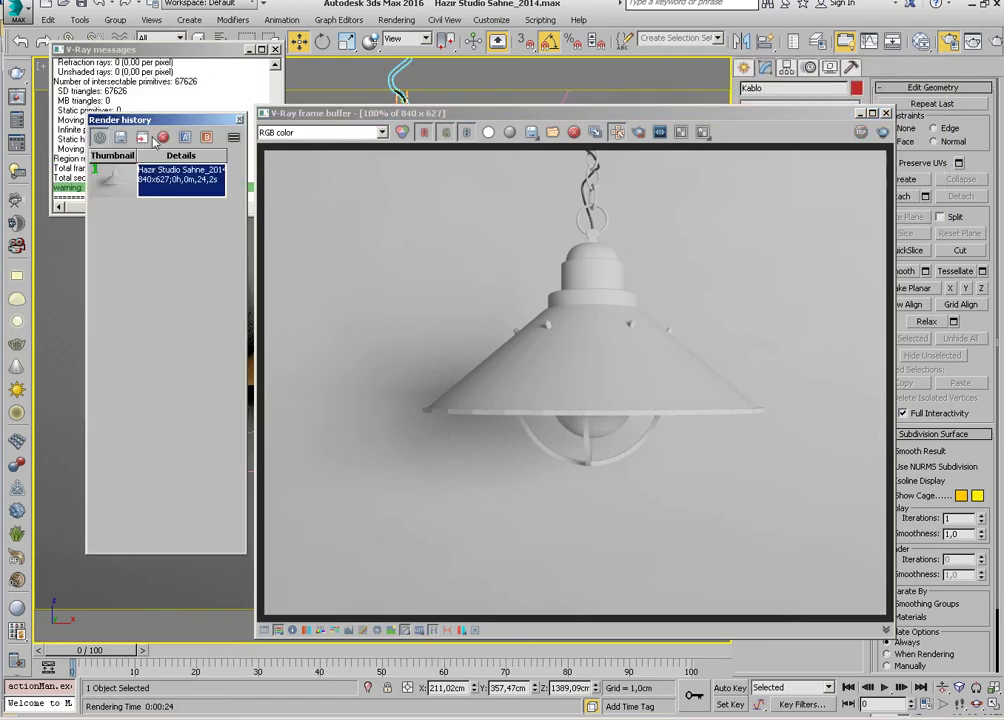
left_click(121, 137)
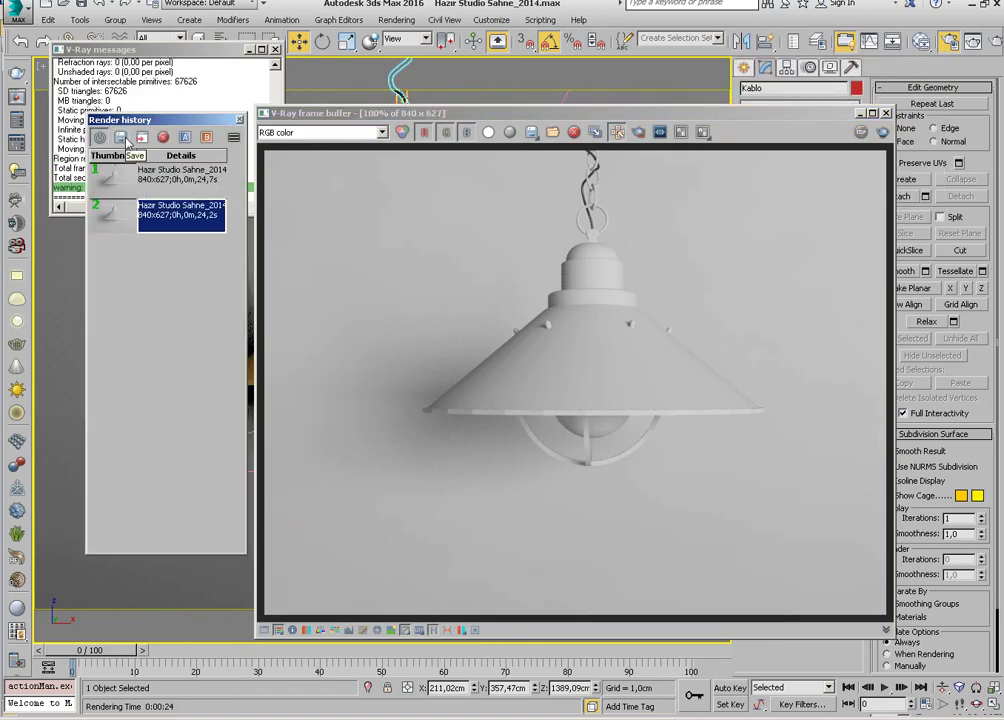
left_click(185, 137)
left_click(180, 175)
left_click(205, 137)
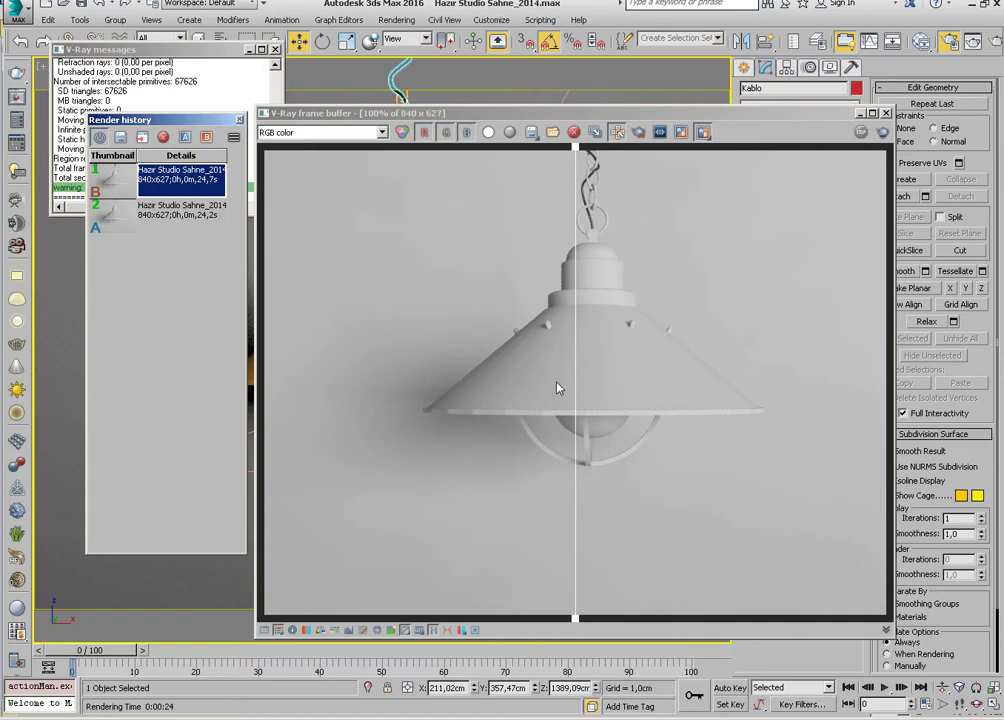
mouse_move(579, 356)
left_mouse_down()
mouse_move(667, 363)
mouse_move(538, 358)
mouse_move(613, 357)
mouse_move(560, 365)
mouse_move(630, 372)
mouse_move(560, 368)
left_mouse_up()
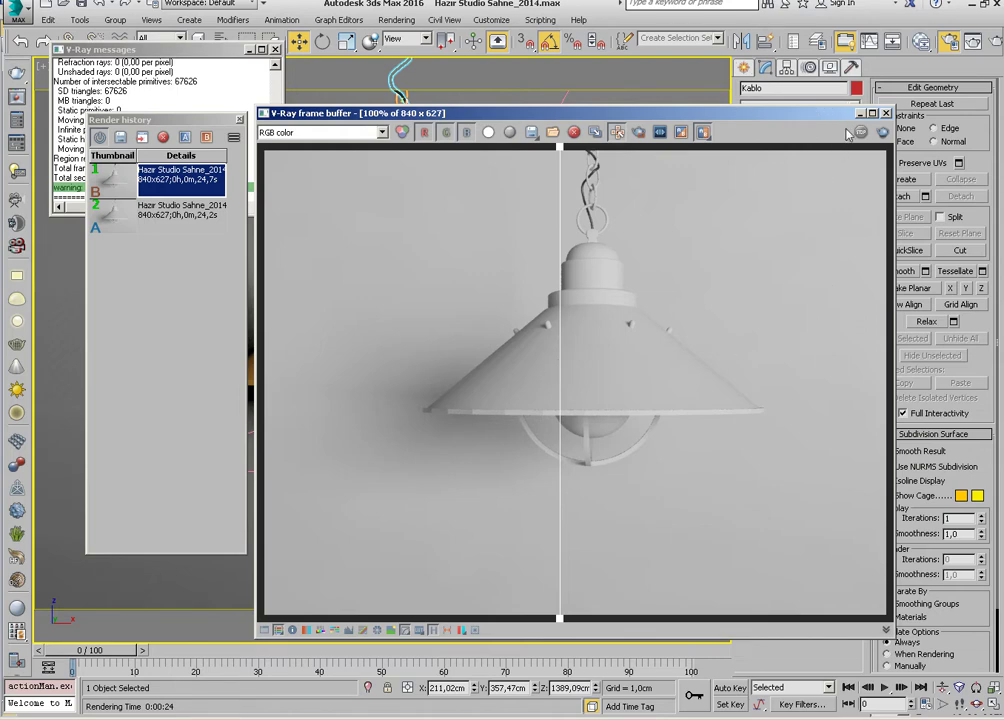
left_click(886, 113)
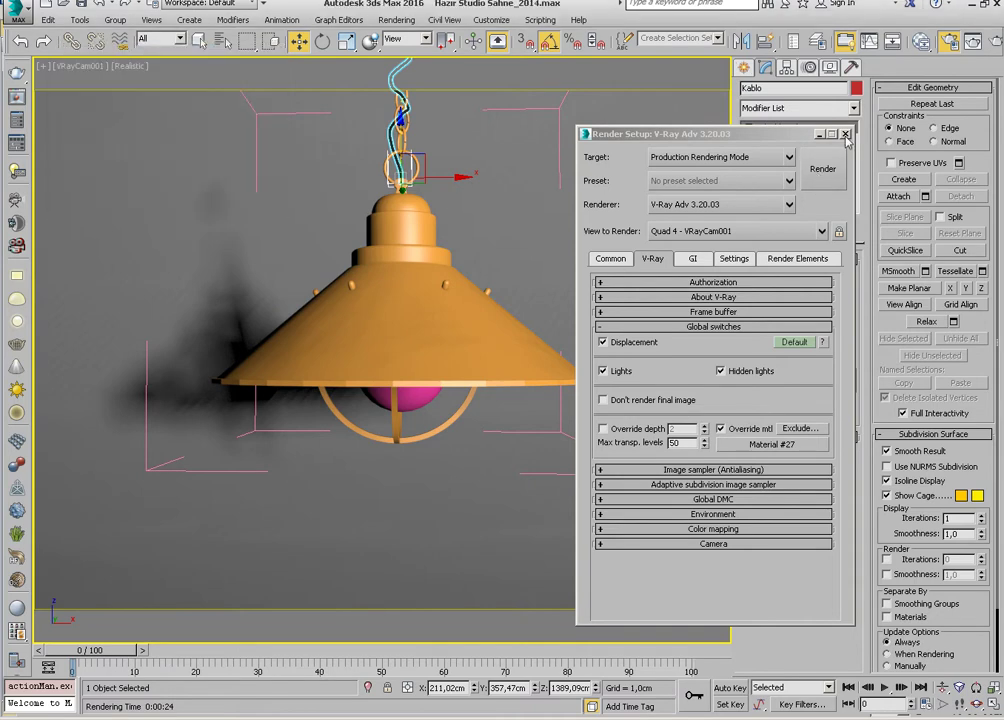
Select the bulb Ampul and add a new VRayMtl in the material editor
key("F10")
left_click(408, 399)
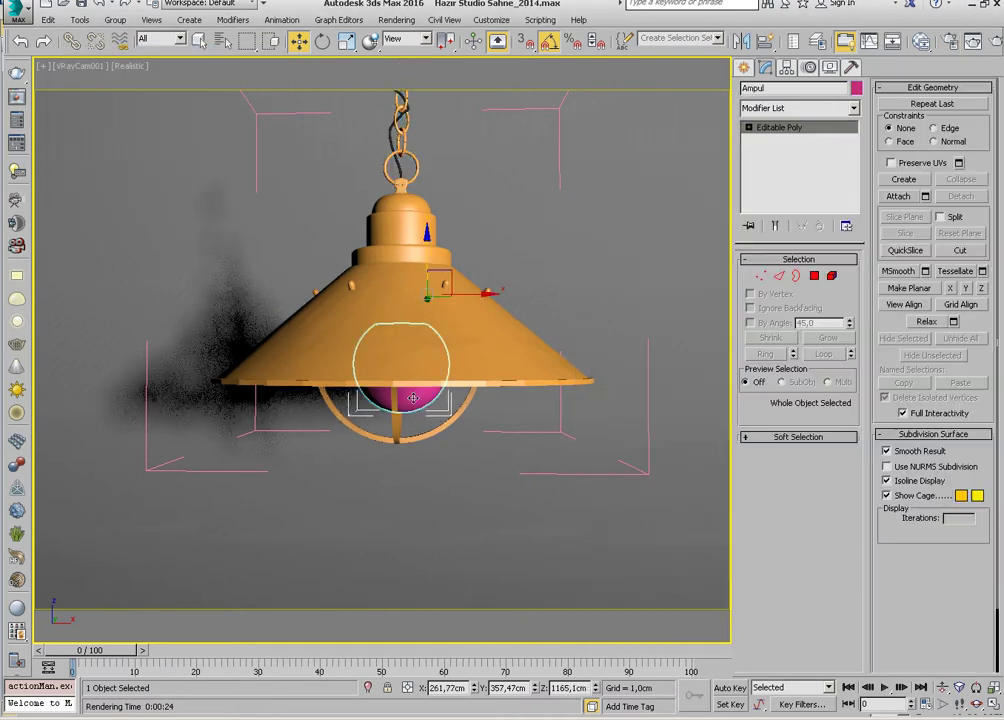
key("m")
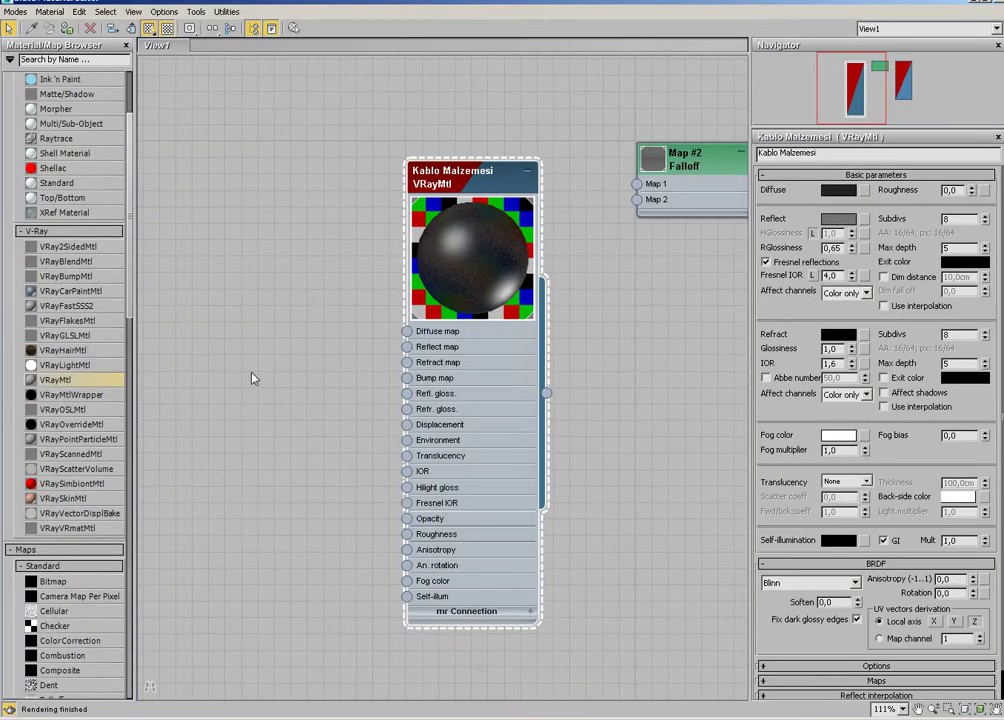
mouse_move(70, 380)
left_mouse_down()
mouse_move(311, 285)
mouse_move(392, 224)
left_mouse_up()
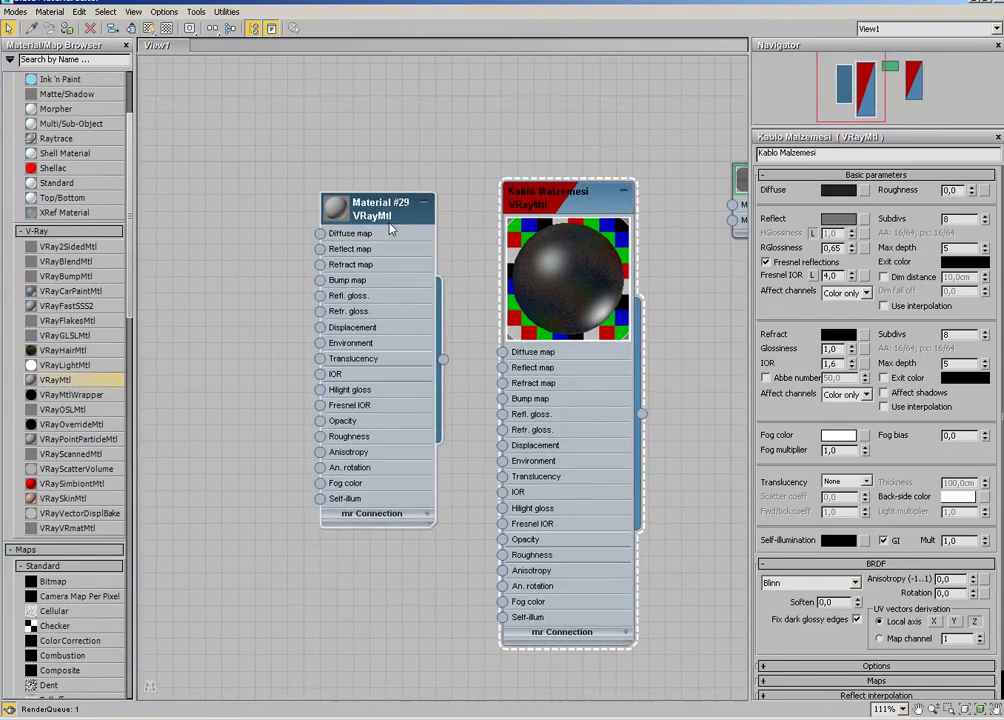
double_click(392, 222)
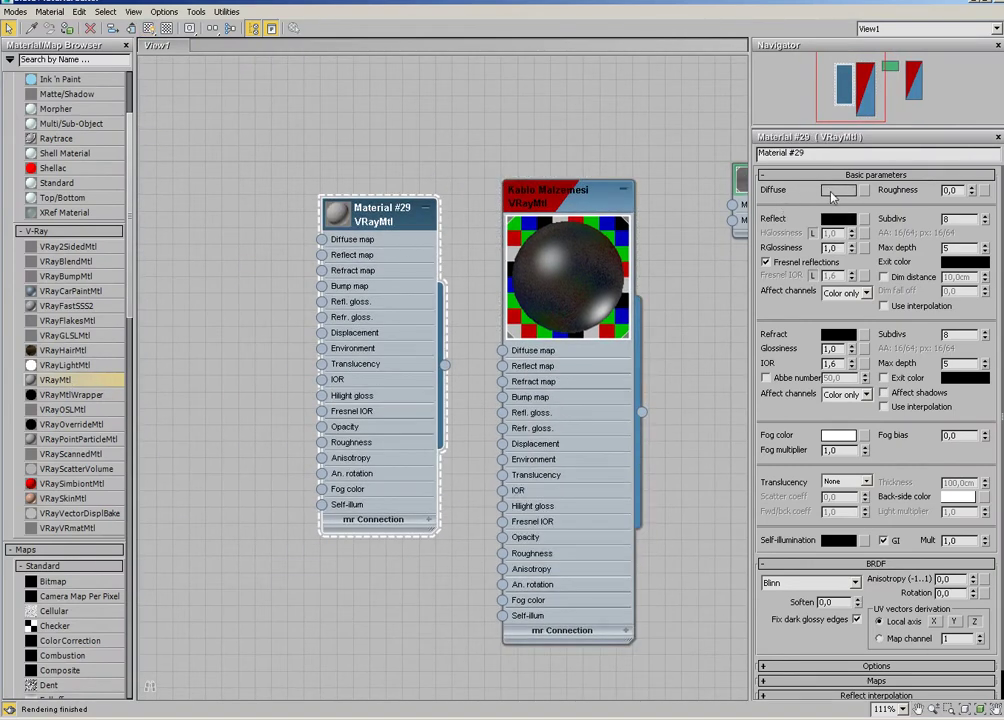
Set the bulb material's diffuse to near-black (1) and reflection to grey 114
left_click(831, 194)
left_click_drag(416, 118, 420, 82)
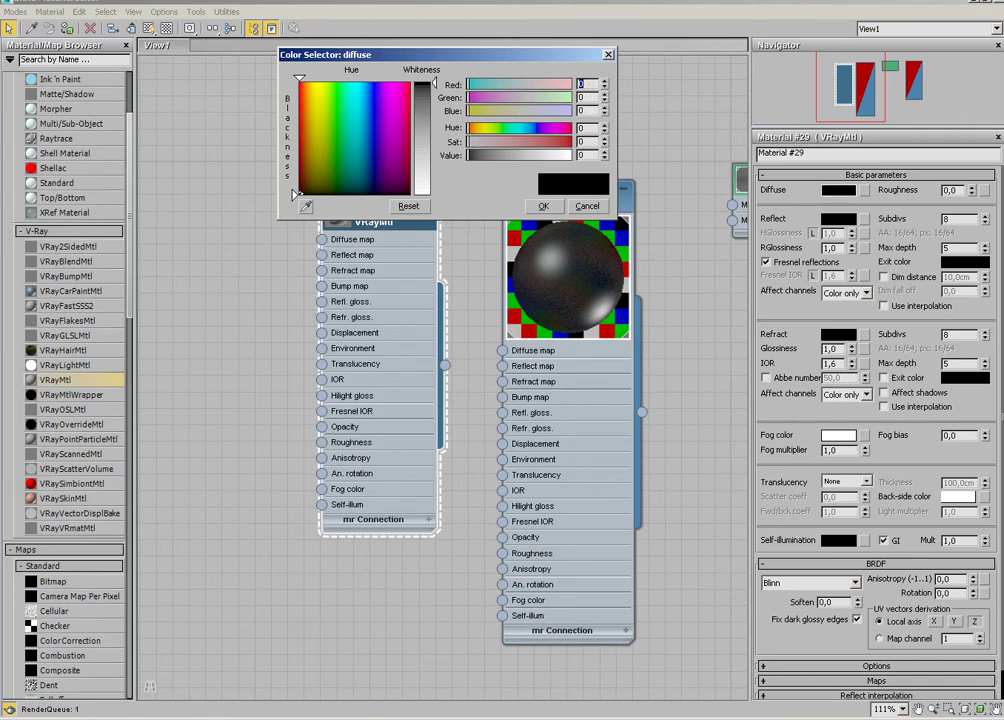
left_click(604, 153)
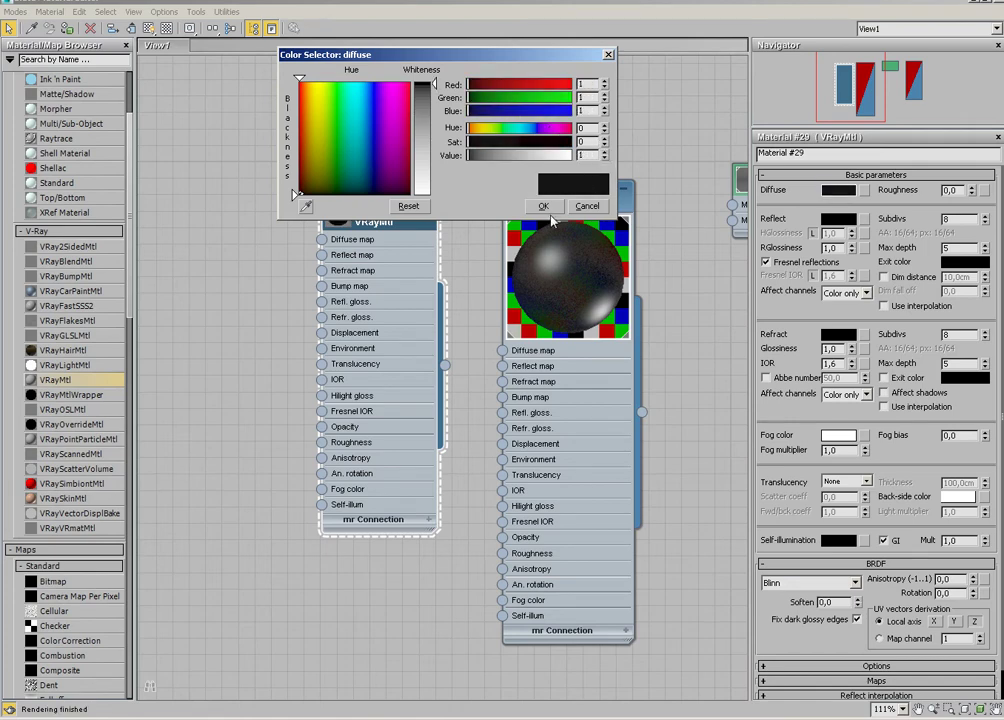
left_click(545, 207)
left_click(840, 220)
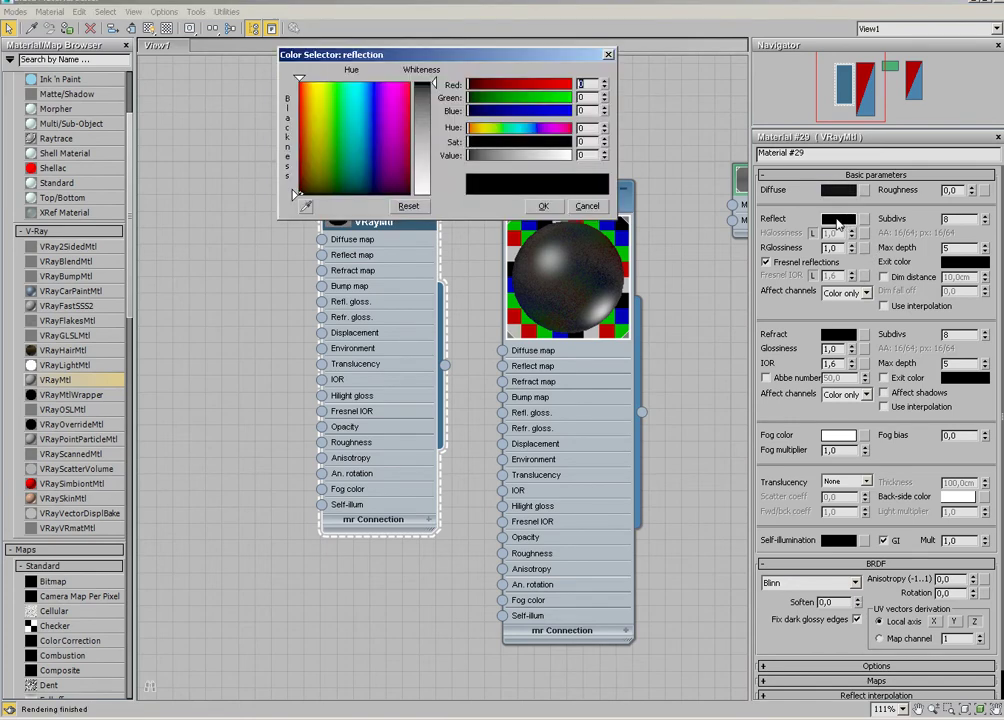
left_click_drag(437, 158, 437, 170)
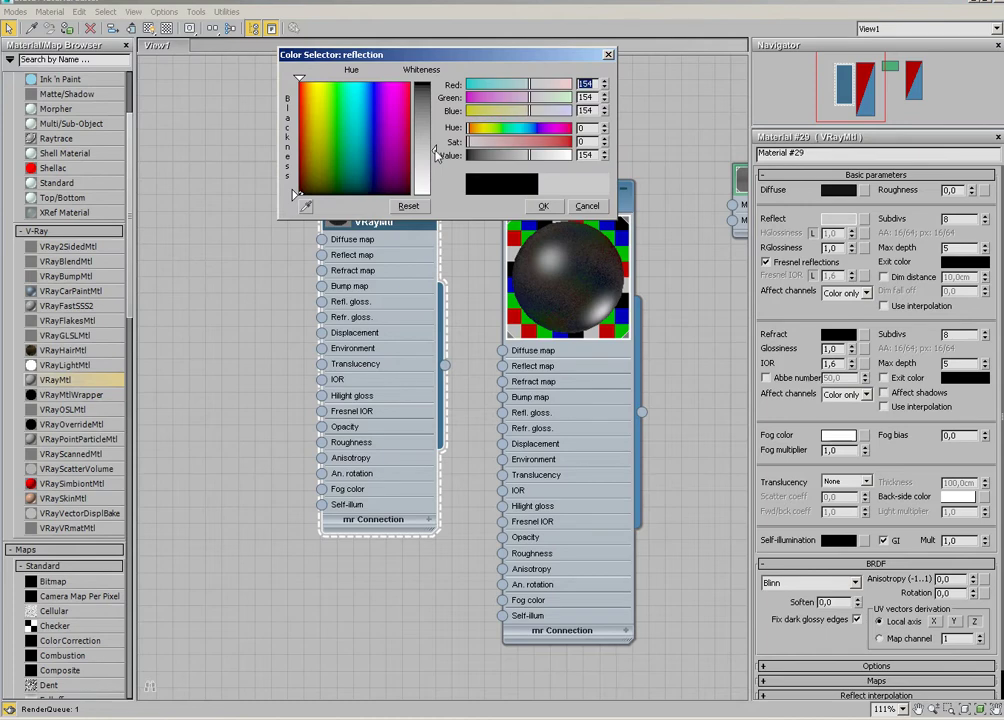
left_click(543, 206)
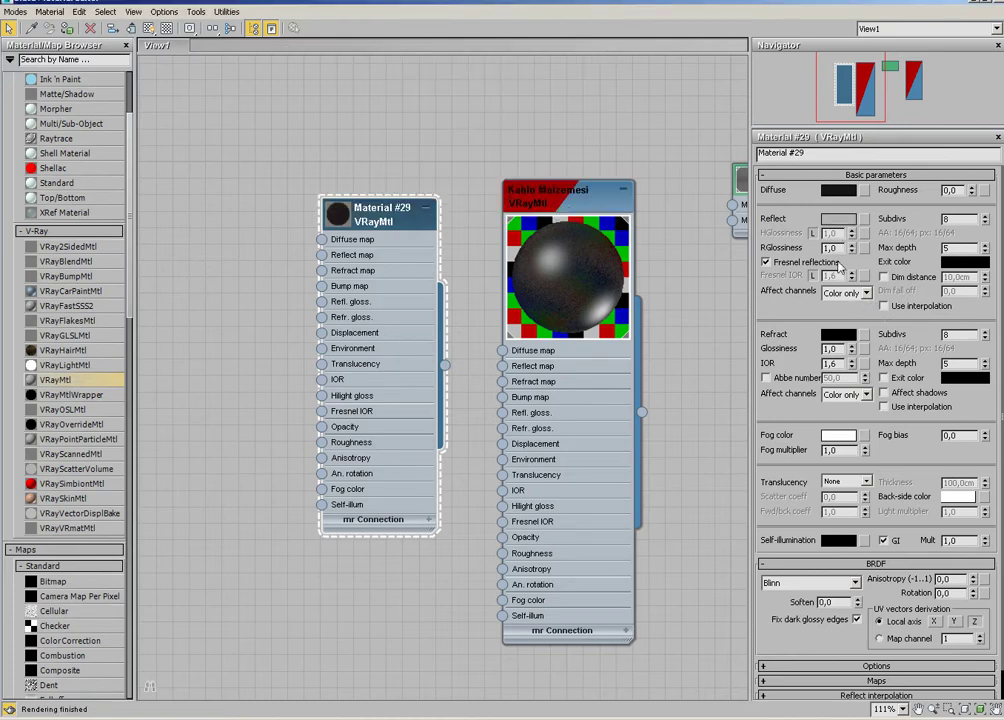
Set refraction to near white and give the fog colour a green tint
left_click(837, 335)
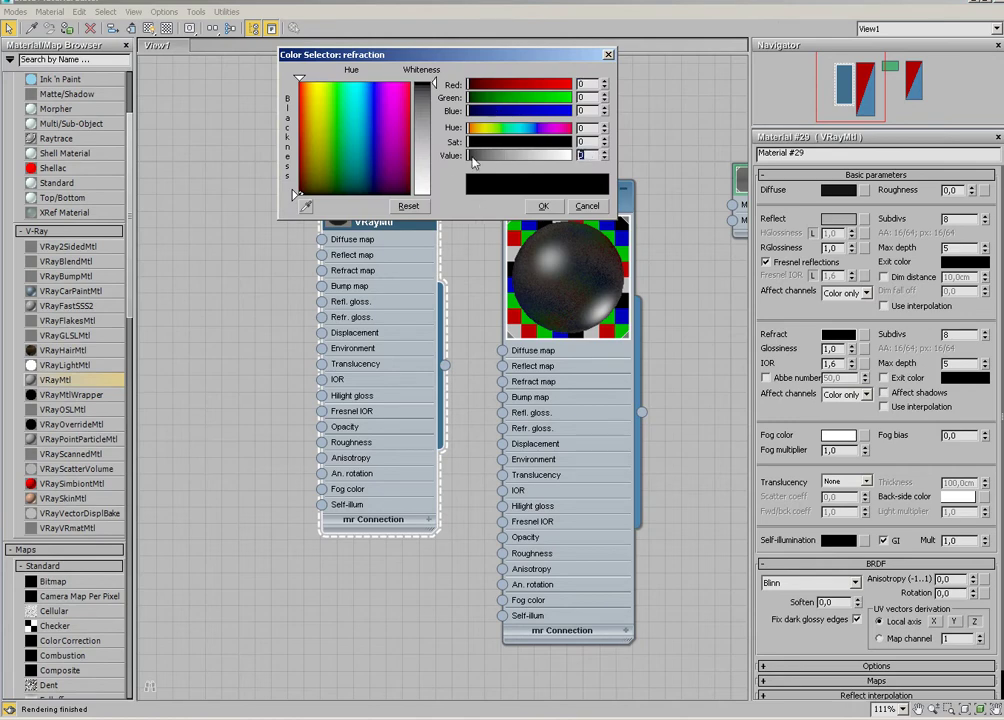
left_click_drag(432, 83, 432, 190)
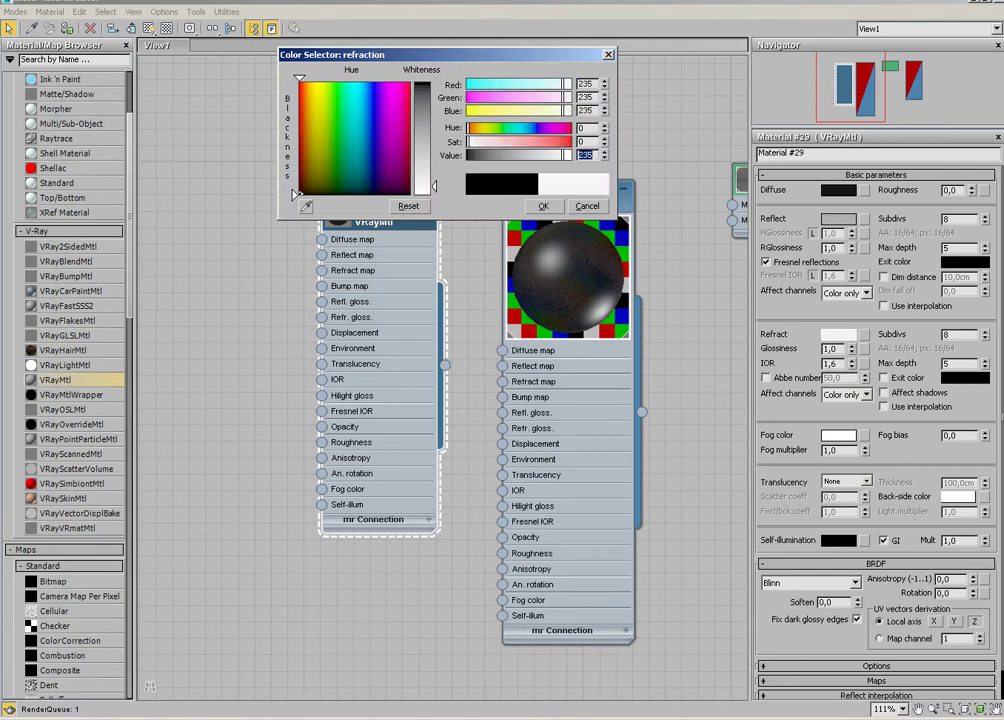
left_click(543, 206)
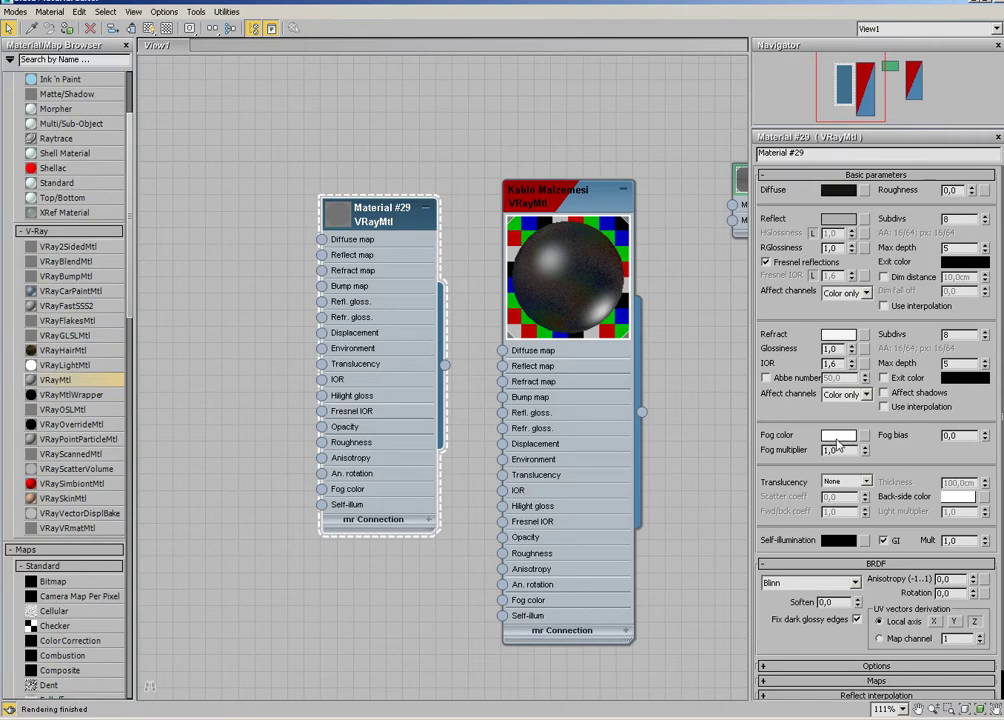
left_click(838, 437)
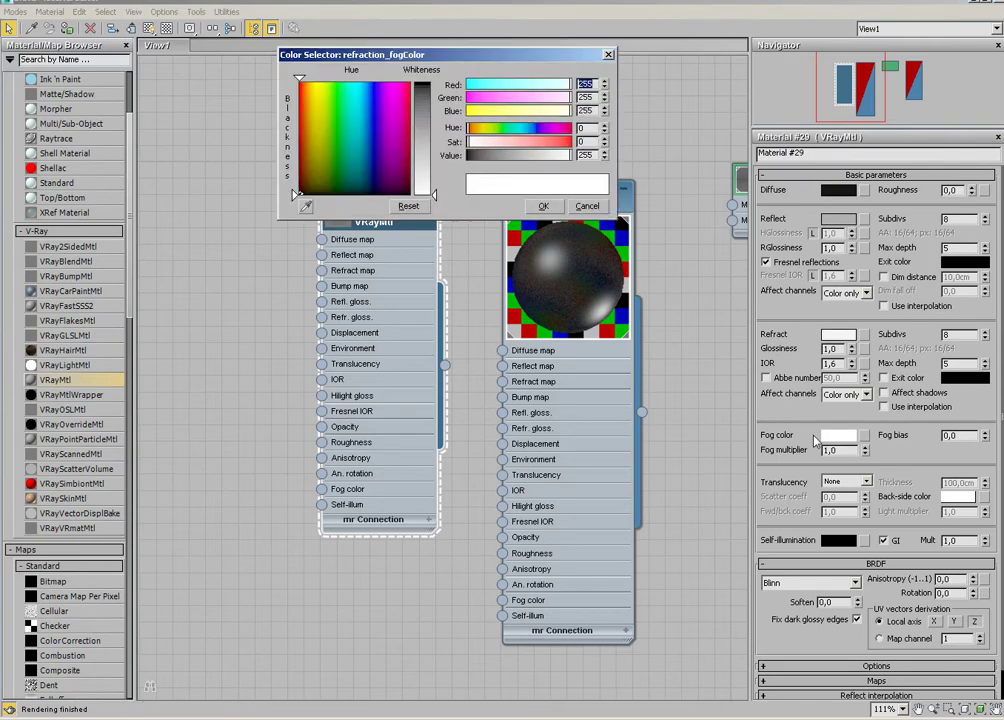
left_click(345, 186)
left_click_drag(434, 194, 433, 172)
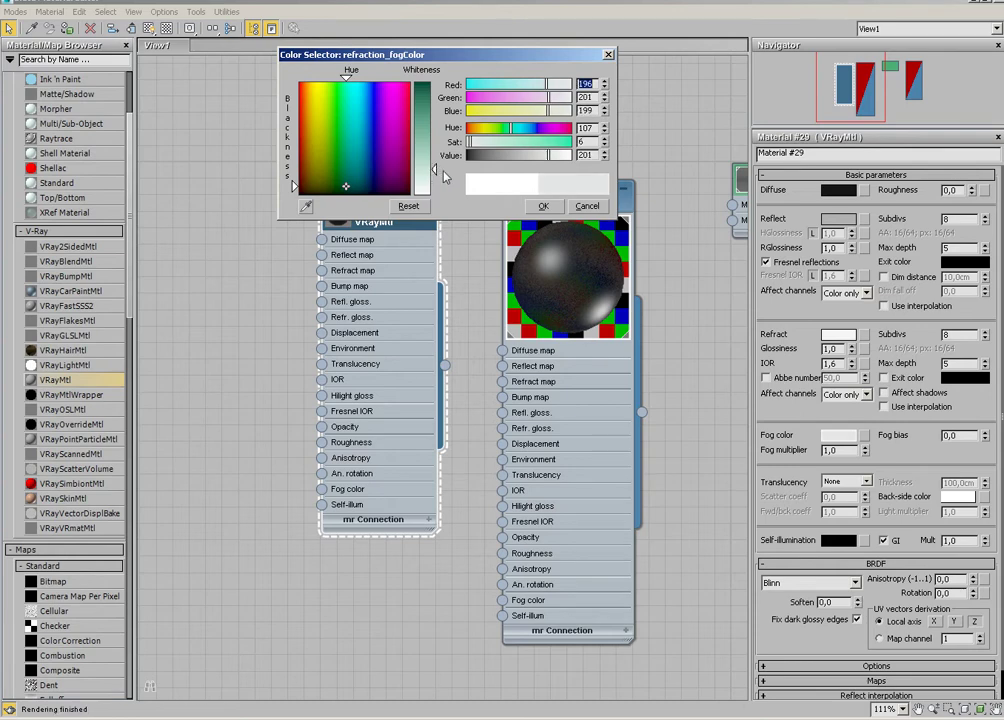
left_click_drag(537, 144, 550, 144)
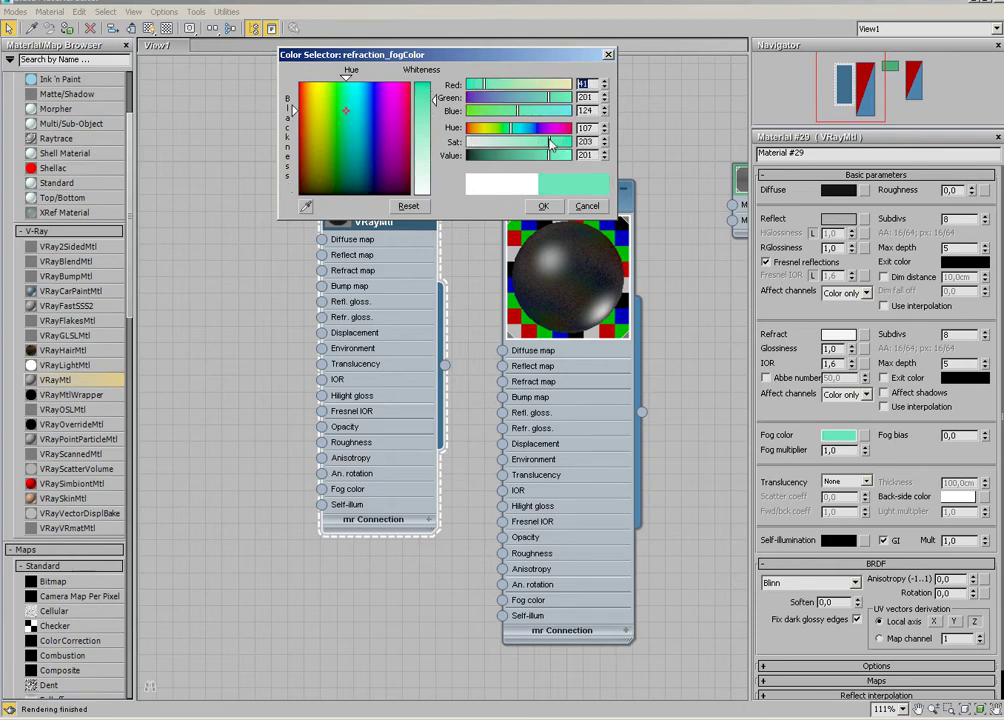
left_click(546, 208)
Change the fog multiplier and make the fog colour near white (247,253,250)
double_click(363, 222)
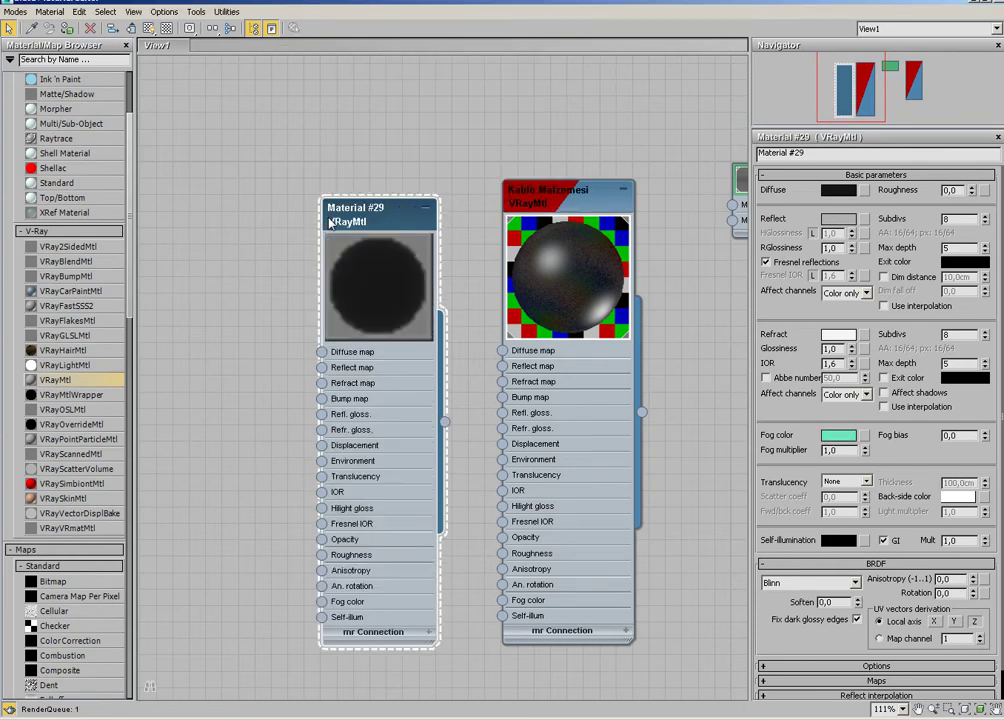
left_click(149, 29)
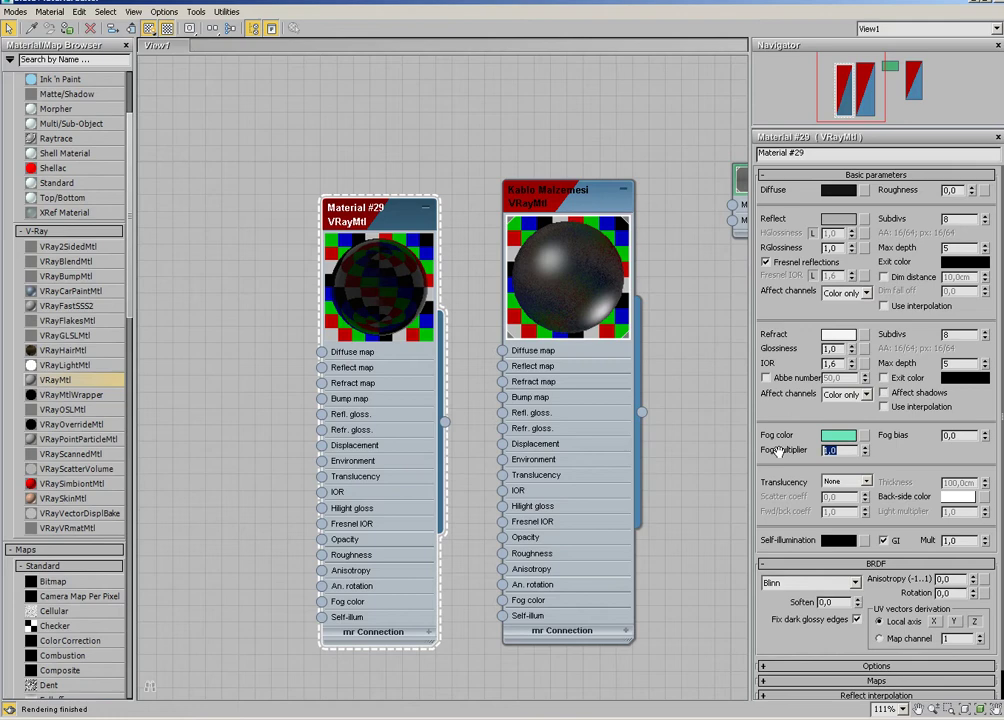
type("0")
key("Return")
key("Return")
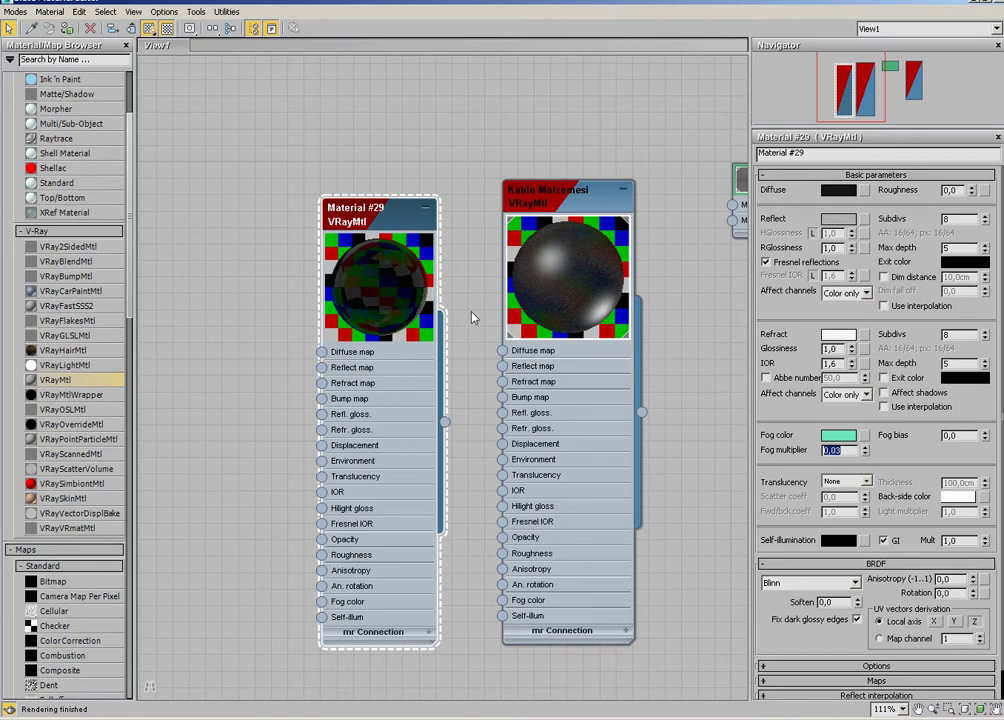
left_click(838, 435)
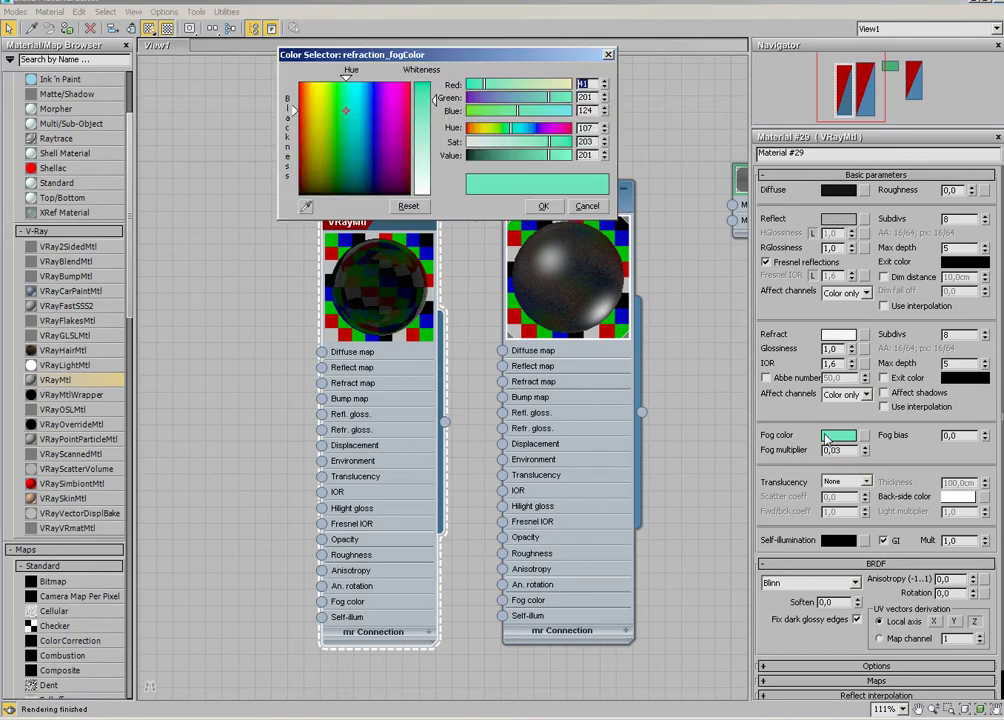
left_click_drag(428, 137, 434, 196)
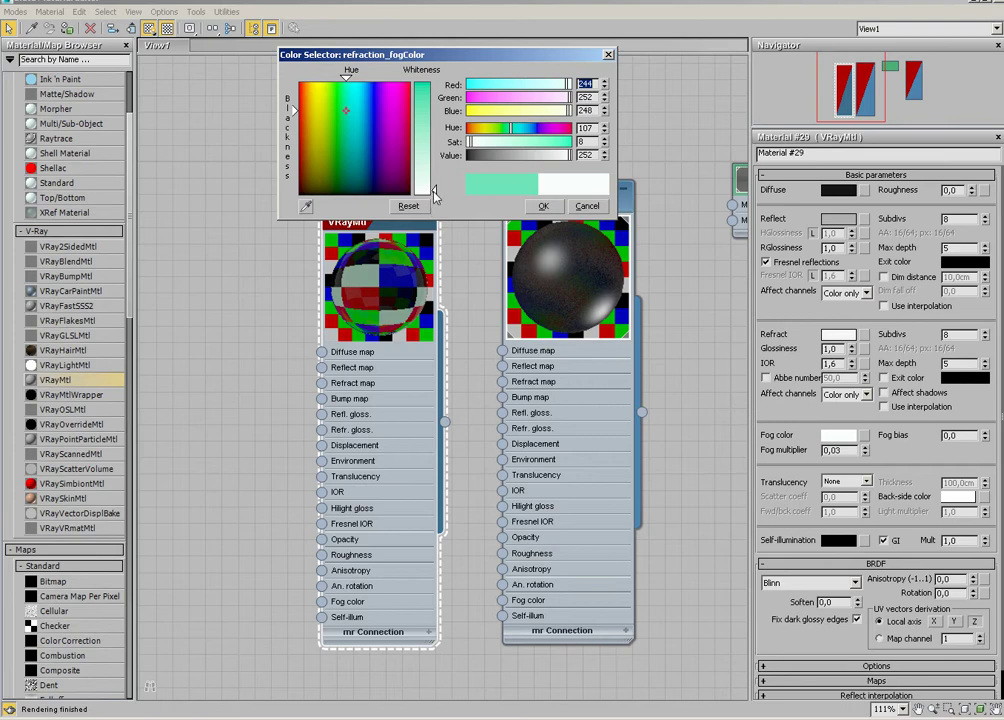
left_click_drag(433, 193, 434, 197)
left_click(550, 209)
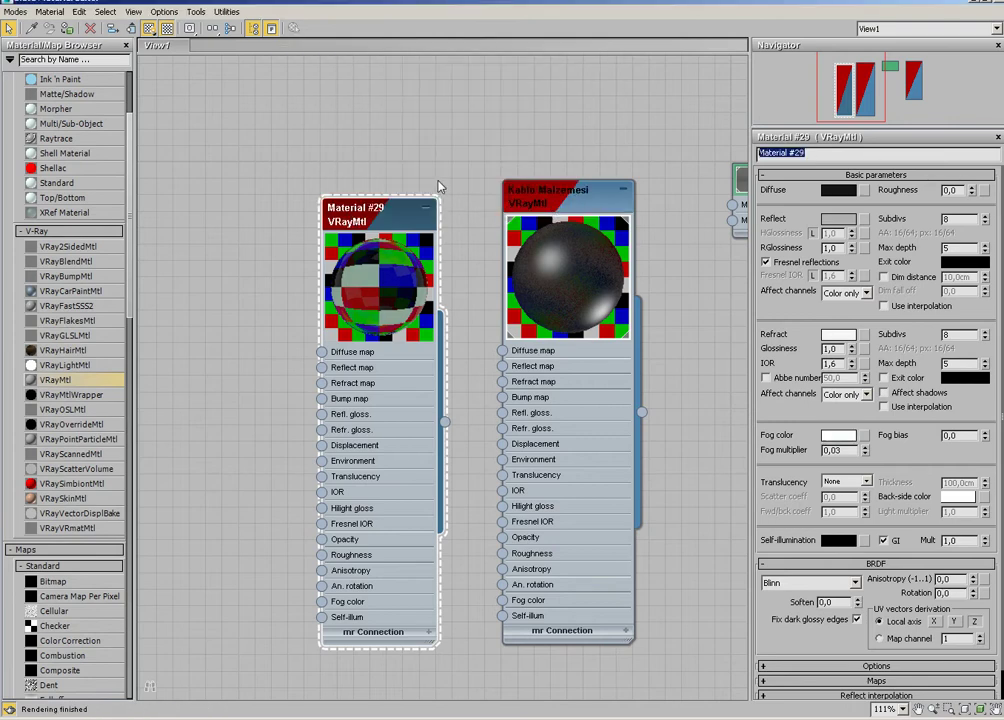
Name the material Ampul Malzemesi and close the Slate Material Editor
type("Ampul Malzemesi")
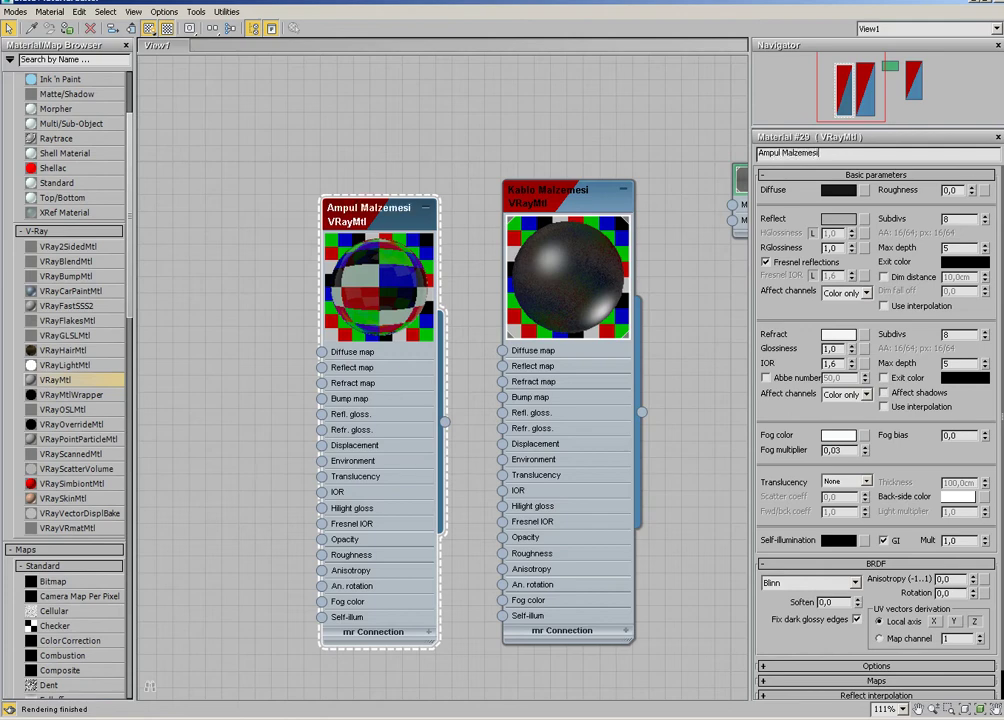
key("Return")
left_click(997, 5)
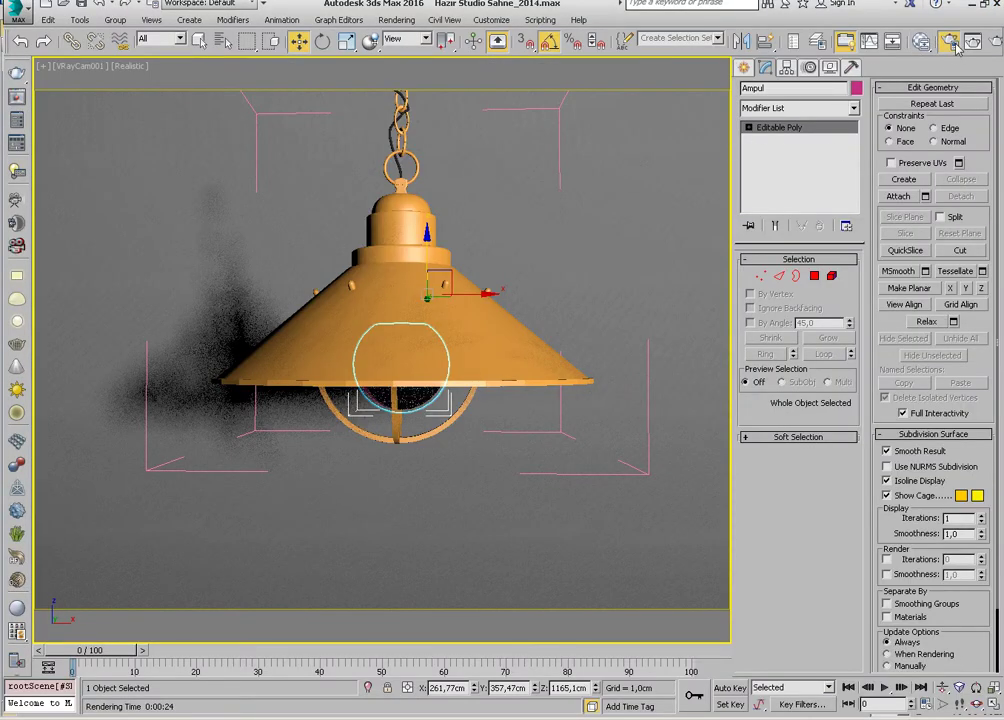
Add Ampul to the override exclusion list, then run and stop a test render
key("F10")
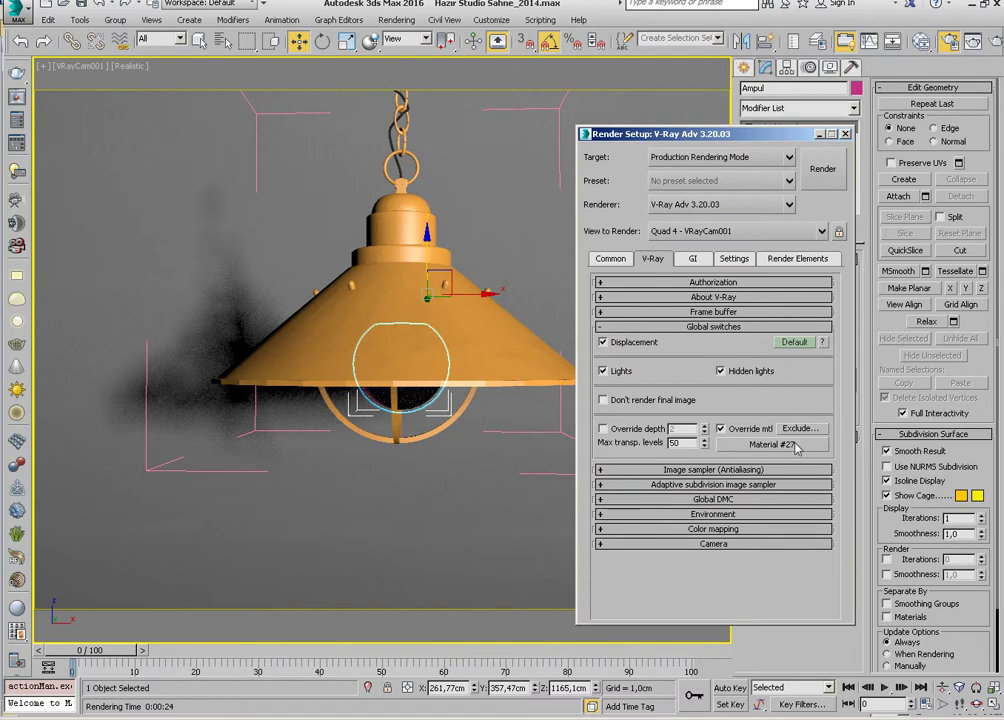
left_click(799, 428)
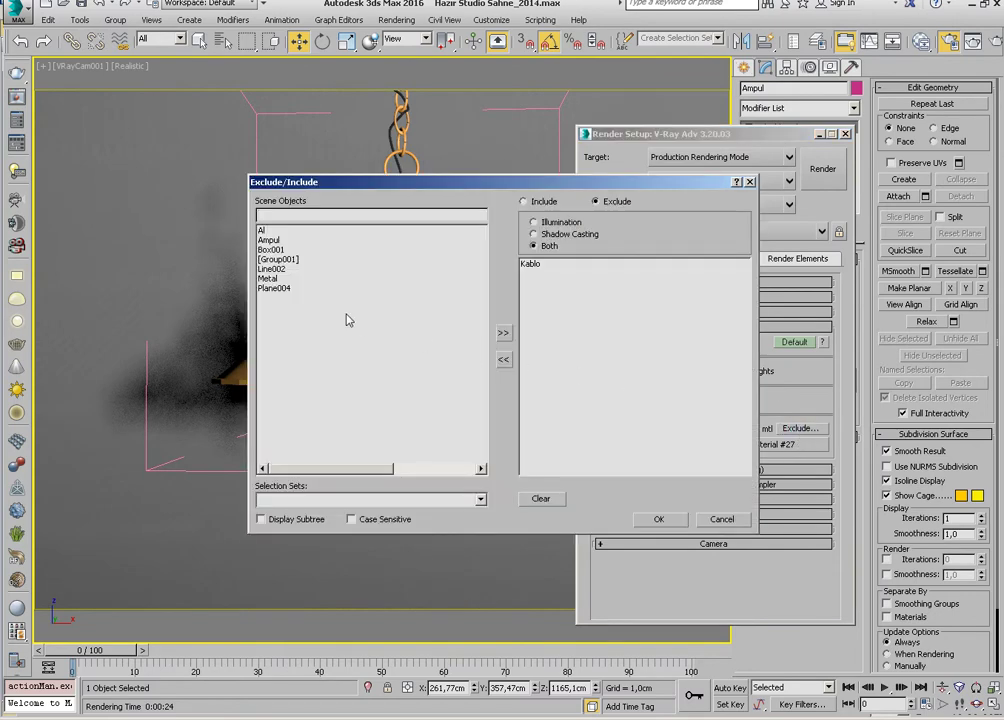
left_click(288, 241)
left_click(504, 333)
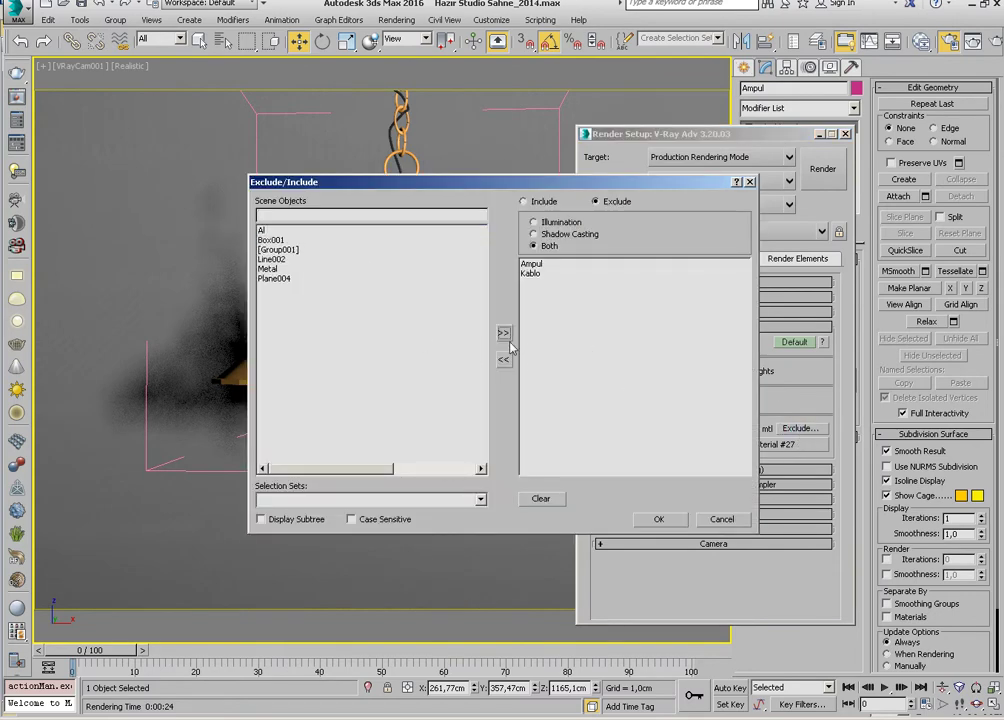
left_click(659, 517)
left_click(820, 176)
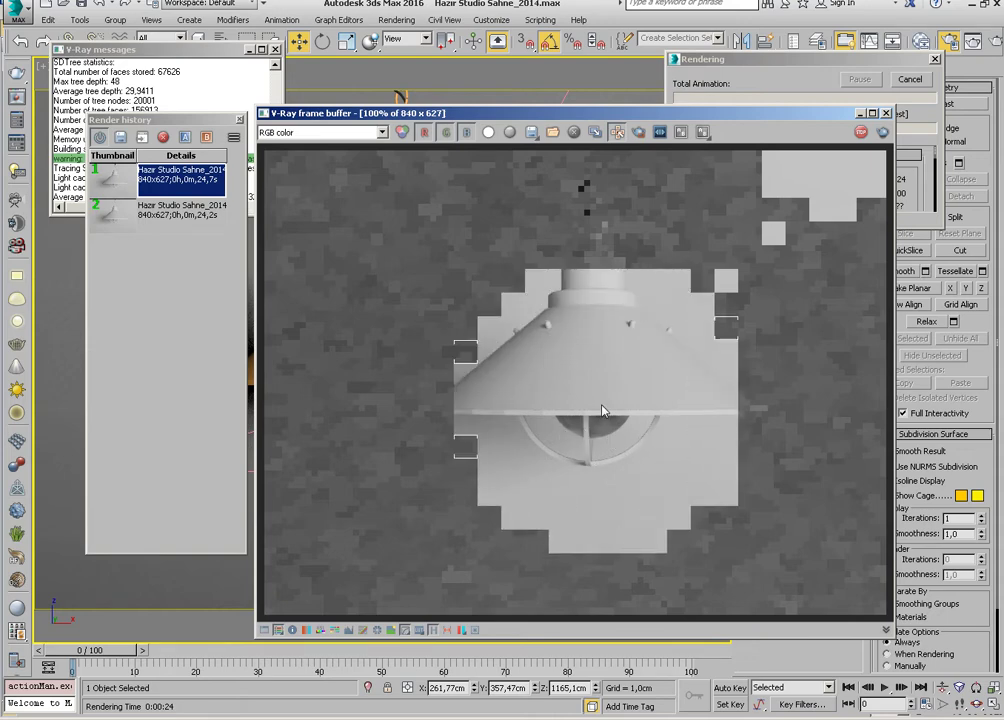
left_click(860, 131)
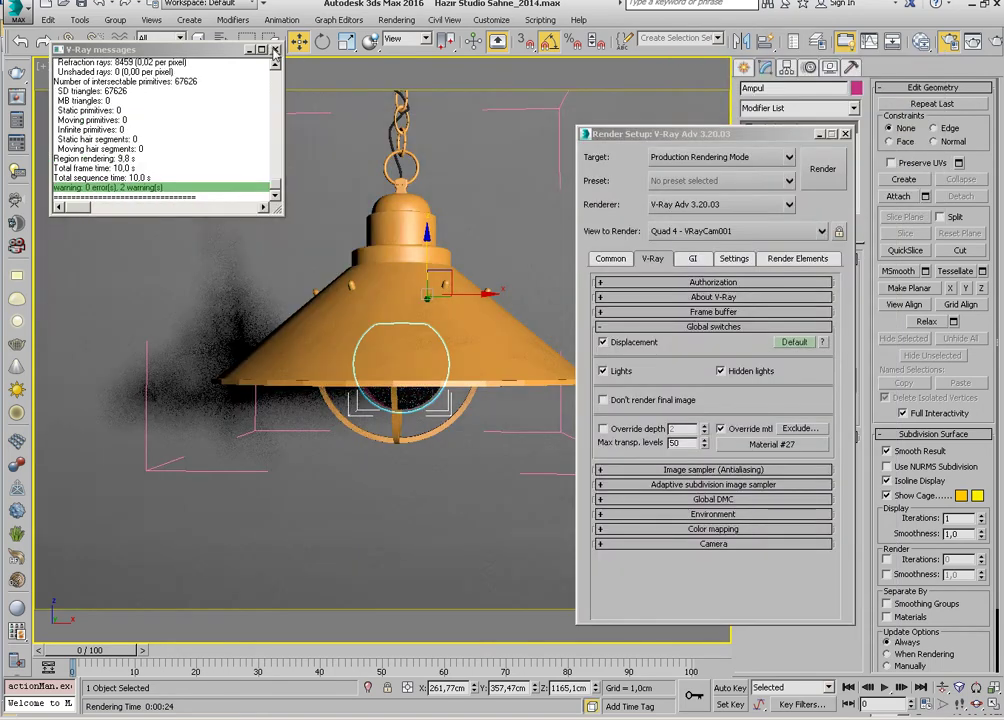
Set Ampul Malzemesi's fog multiplier to 1,0, keeping the white fog colour
left_click(845, 133)
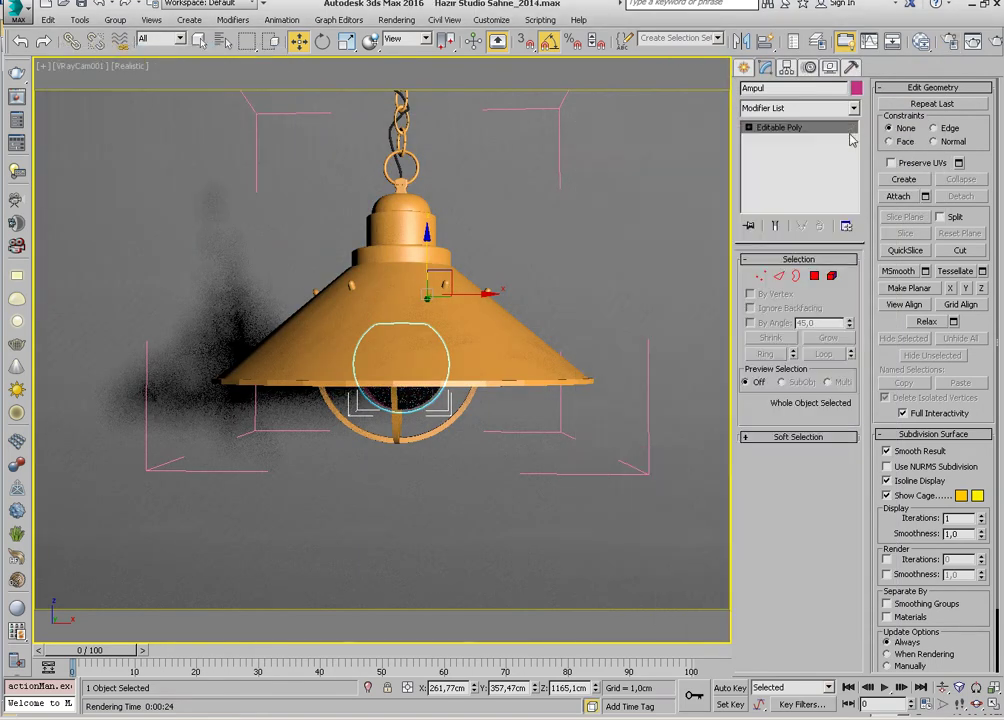
key("m")
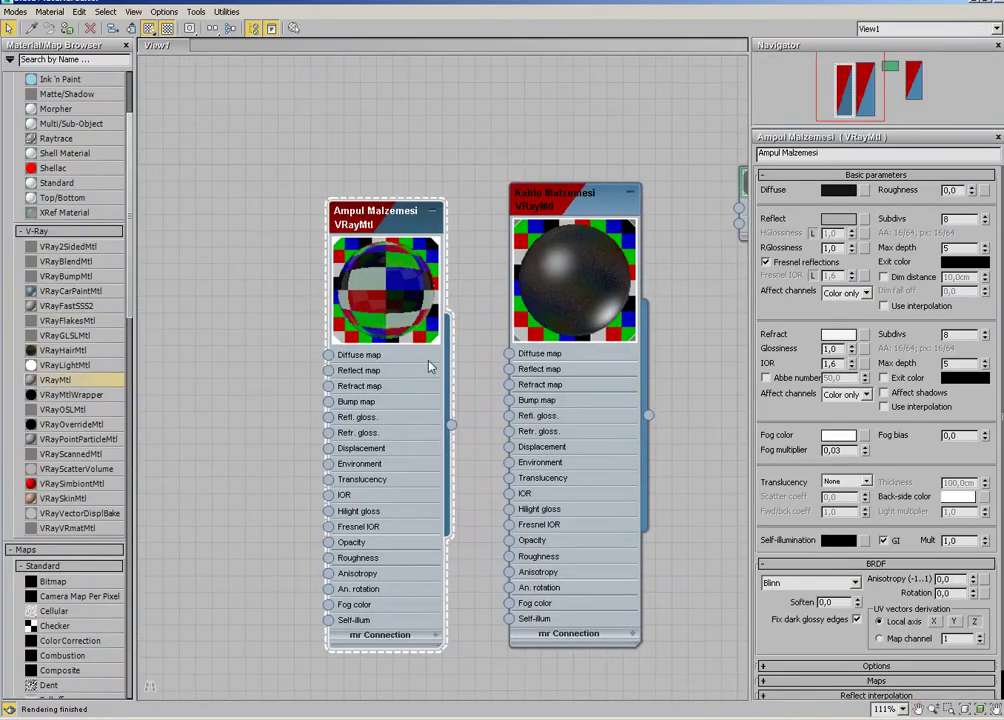
left_click(838, 436)
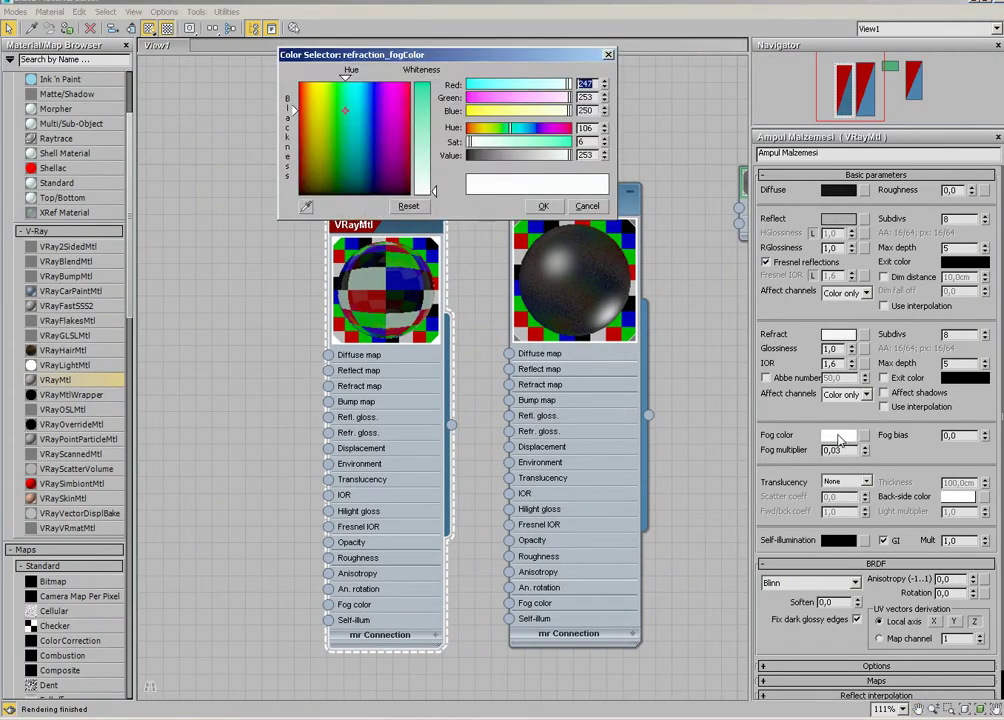
left_click(543, 206)
left_click_drag(841, 451, 798, 445)
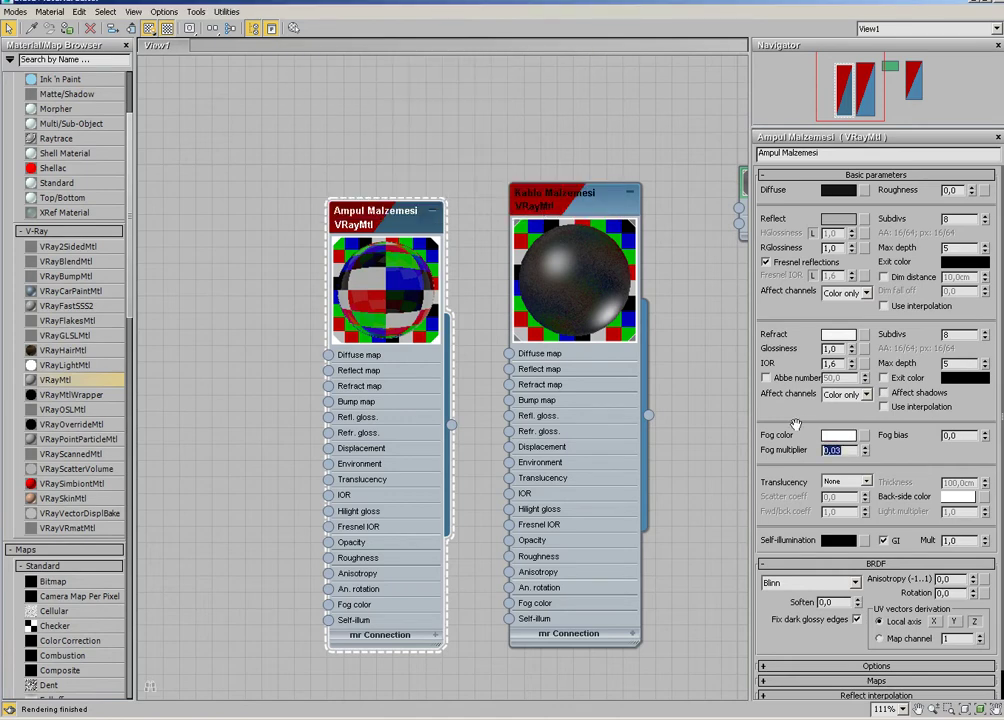
type("1")
key("Return")
Set reflection and refraction max depth to 12 and turn on Affect shadows
left_click_drag(972, 248, 928, 249)
type("12")
key("Return")
left_click_drag(958, 365, 740, 363)
left_click(913, 400)
middle_click_drag(529, 417, 540, 430)
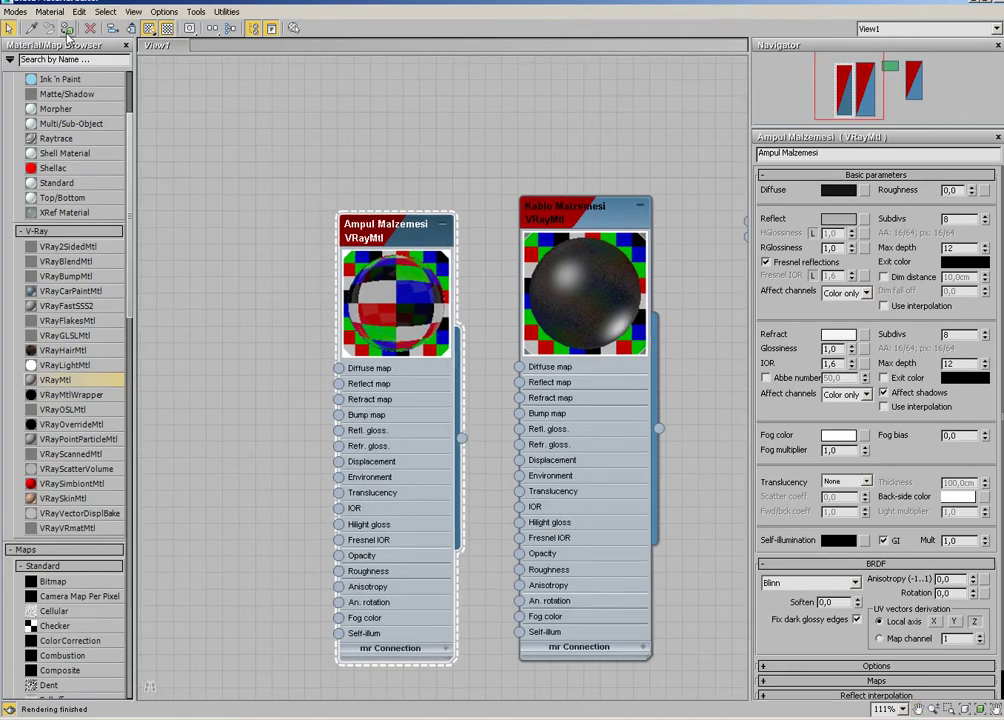
left_click(987, 6)
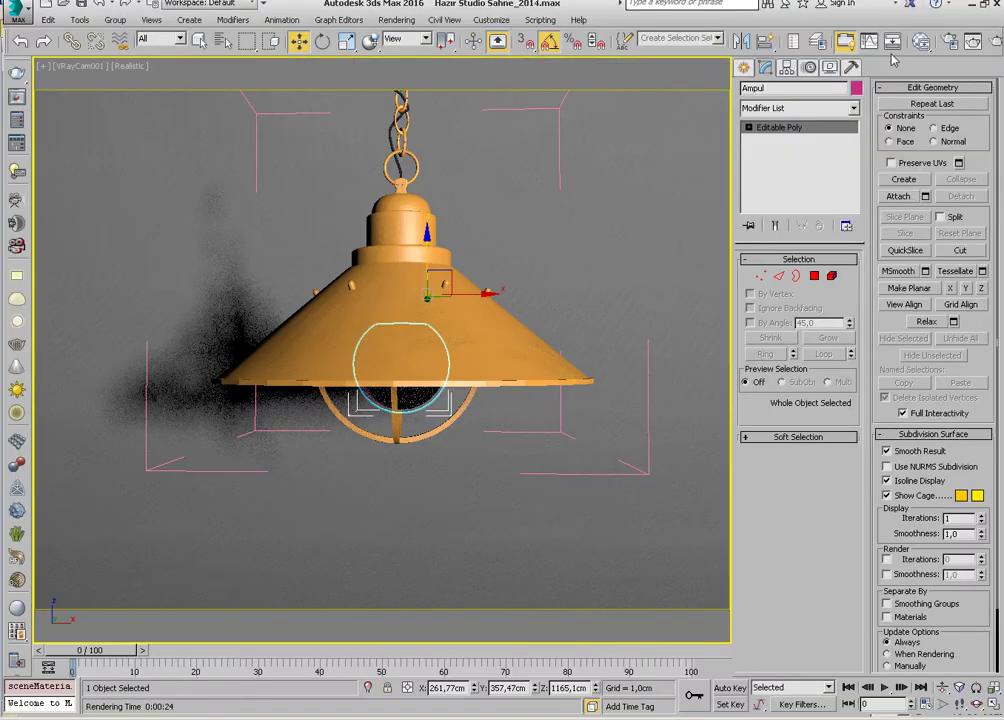
Run a quick test render of the lamp with the updated bulb material, then select the shade Line002
left_click(990, 44)
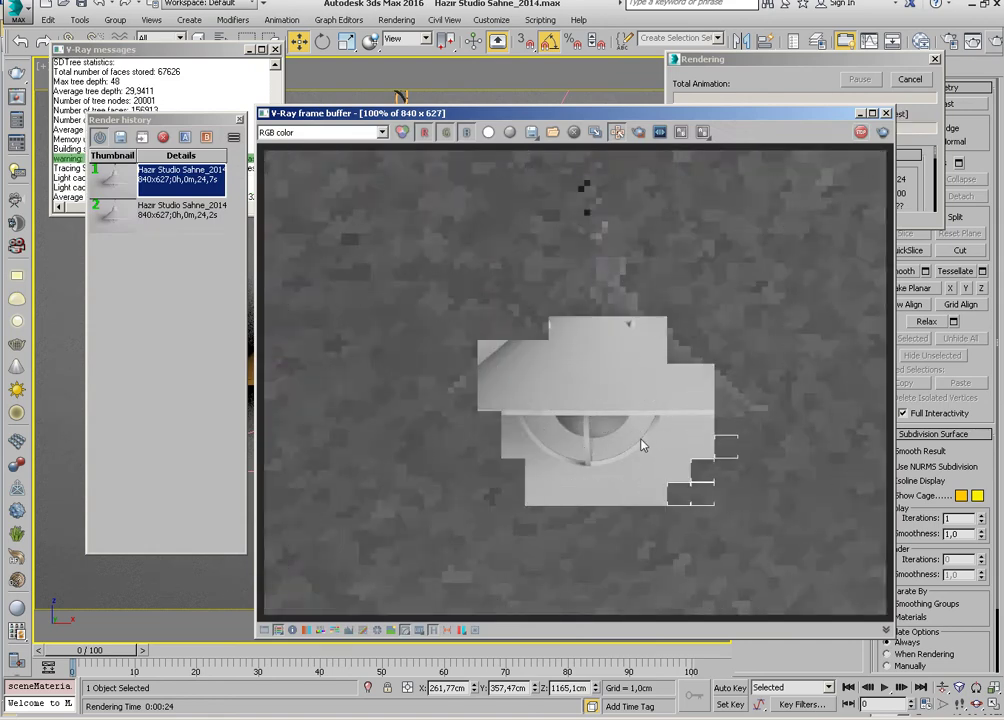
left_click(861, 132)
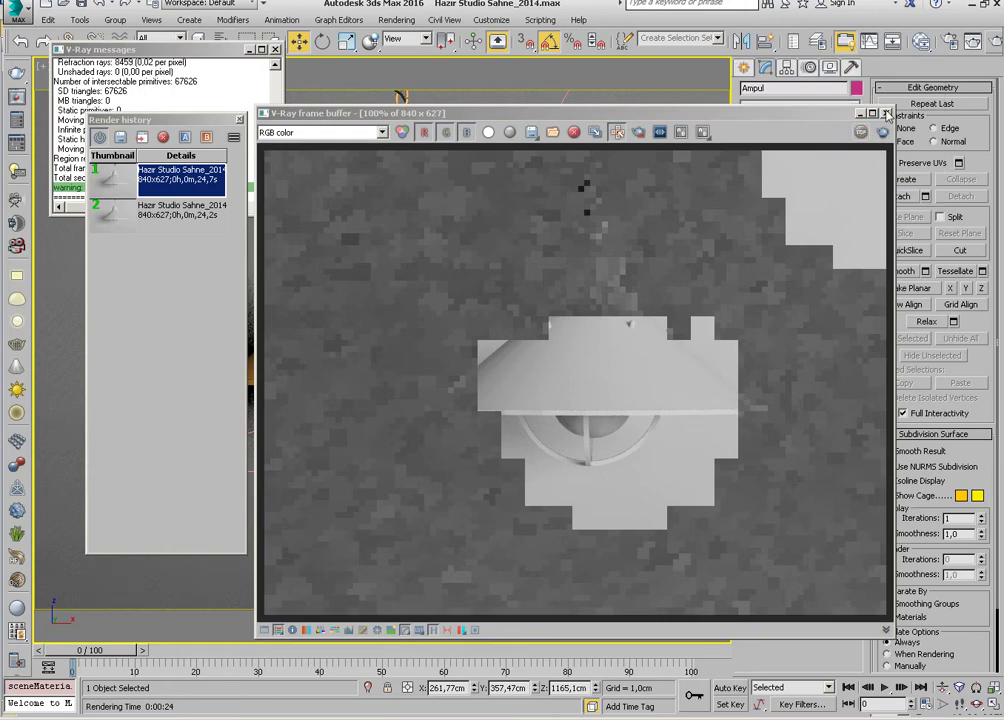
left_click(885, 113)
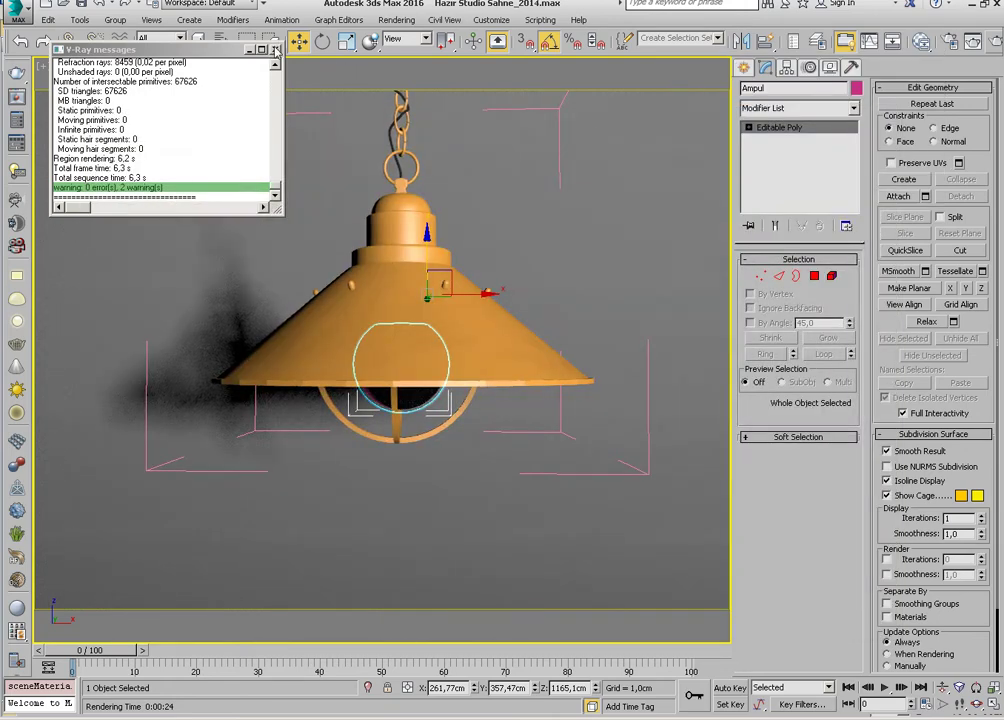
left_click(276, 50)
left_click(392, 233)
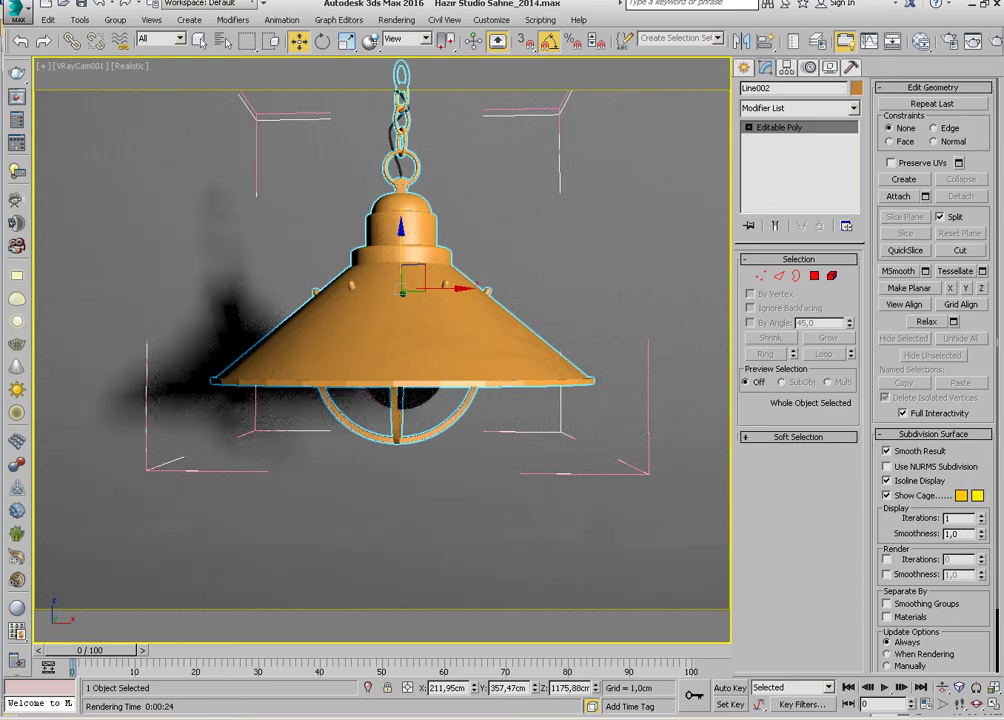
Compare the reference lamp photo in Photo Viewer with the 3ds Max model
key("alt+Tab")
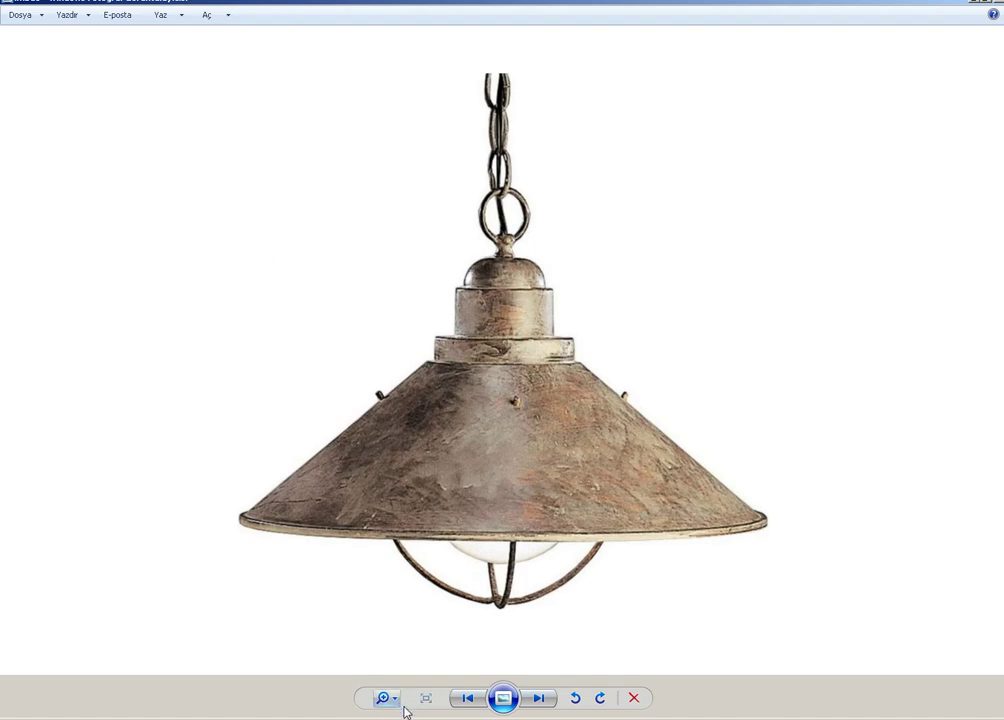
key("alt+Tab")
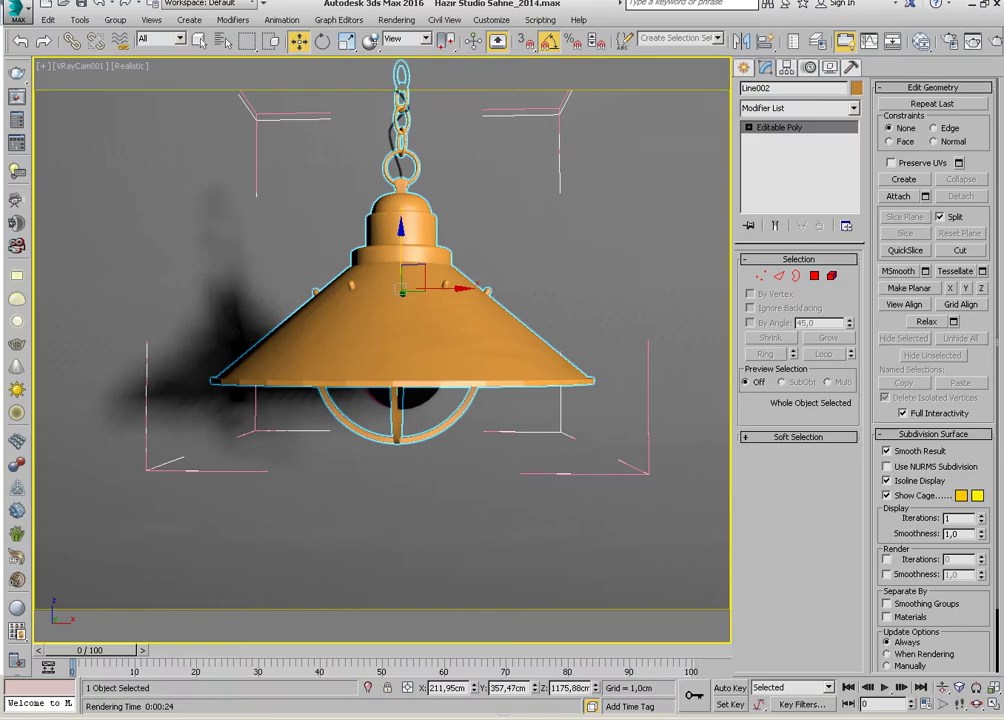
key("alt+Tab")
key("alt+Tab")
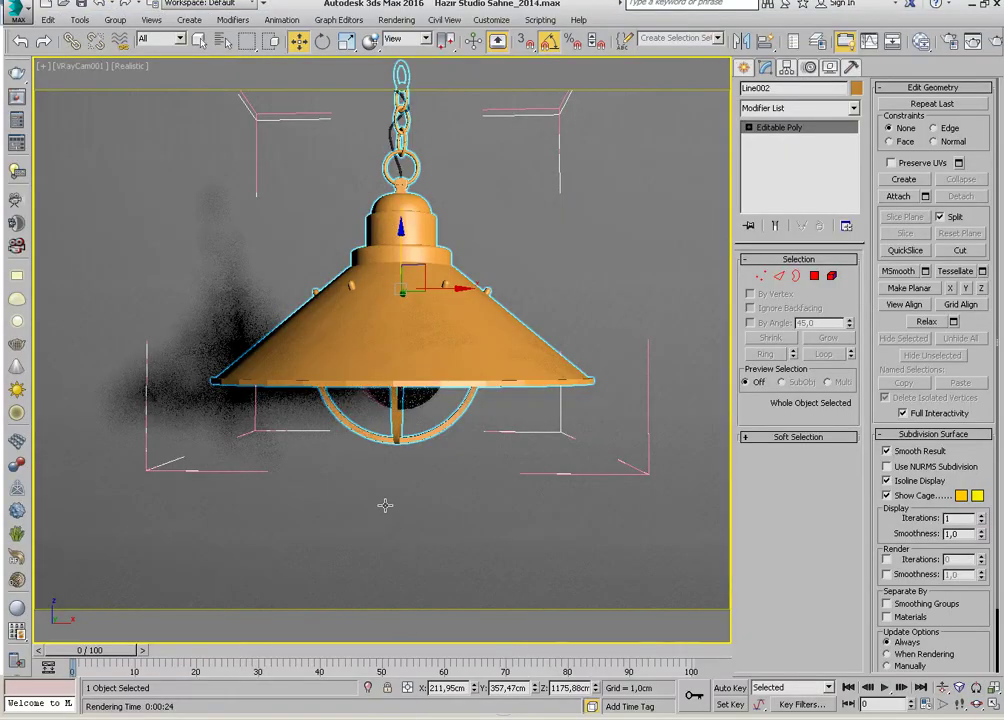
Add a new VRayMtl, Material #30, in the Slate editor and bring up the Modelleme folder
key("m")
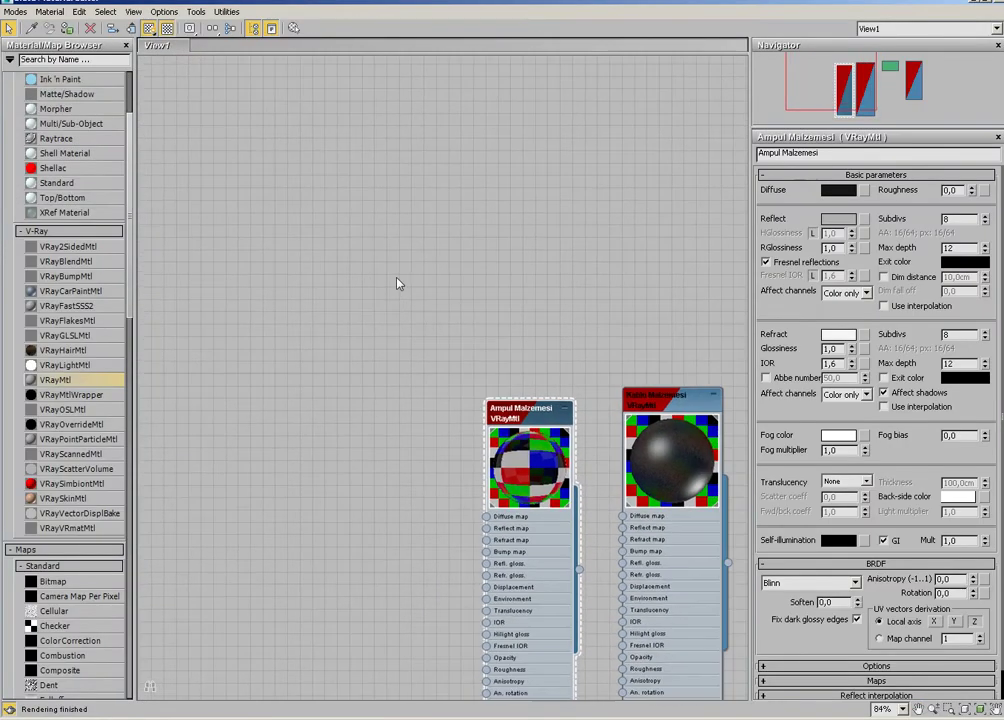
middle_click_drag(397, 284, 395, 408)
left_click_drag(328, 202, 370, 212)
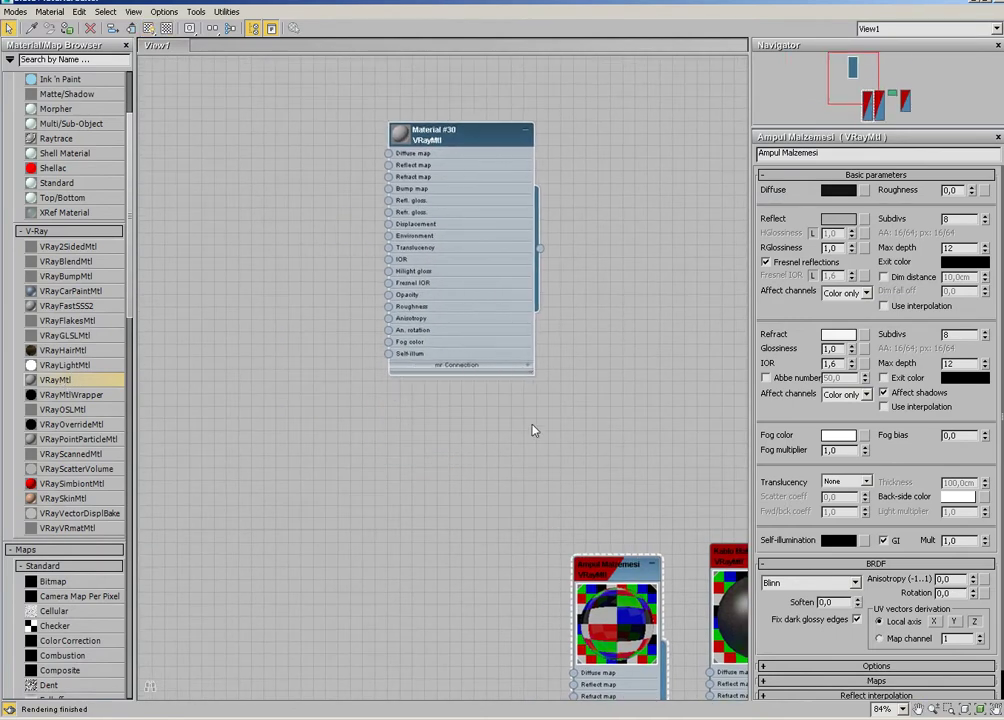
double_click(401, 134)
scroll(465, 232, "up", 2)
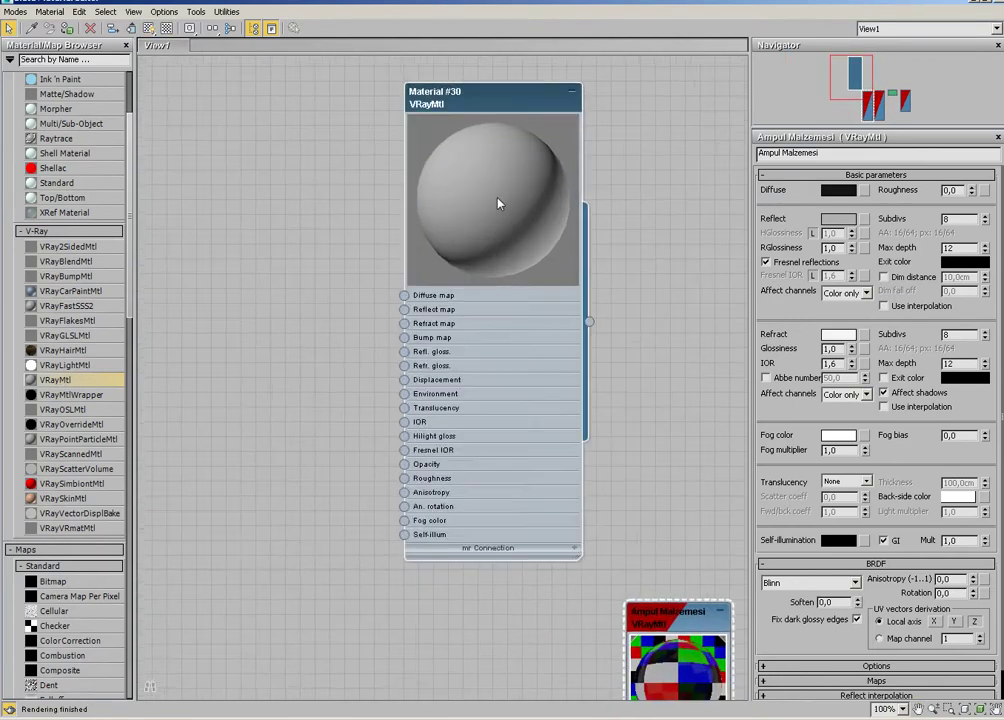
scroll(497, 201, "up", 2)
double_click(442, 180)
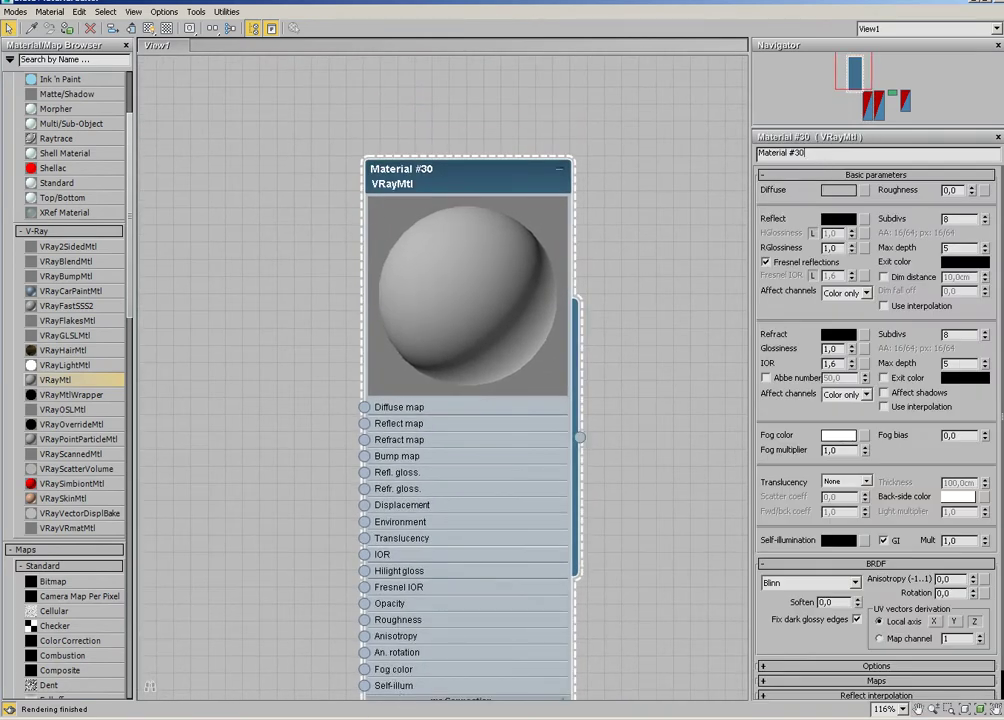
left_click(100, 719)
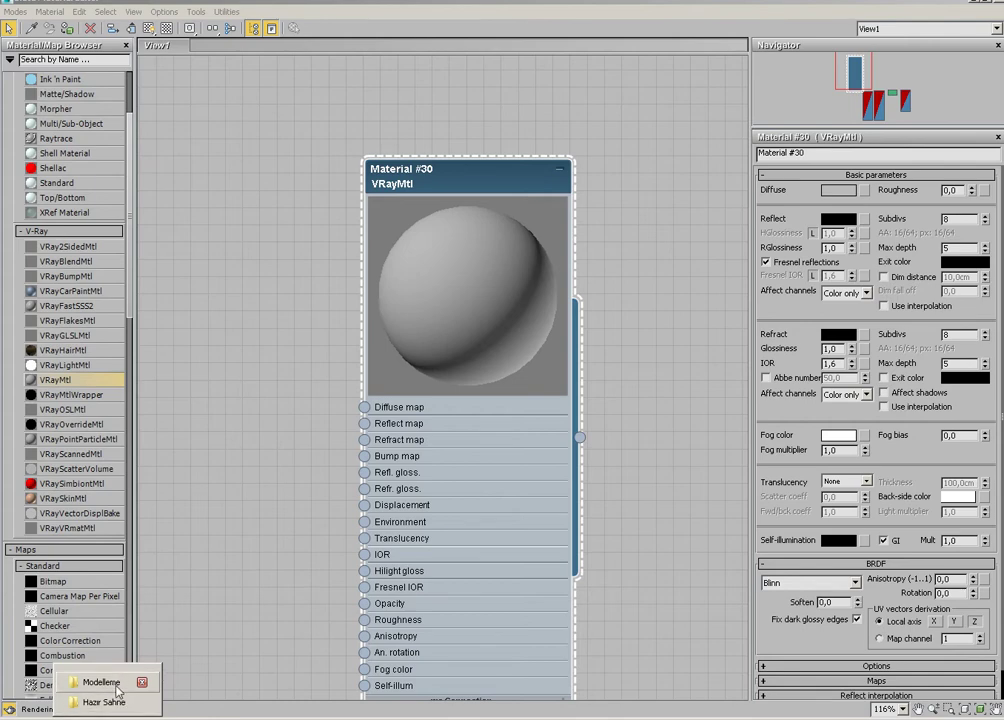
left_click(102, 682)
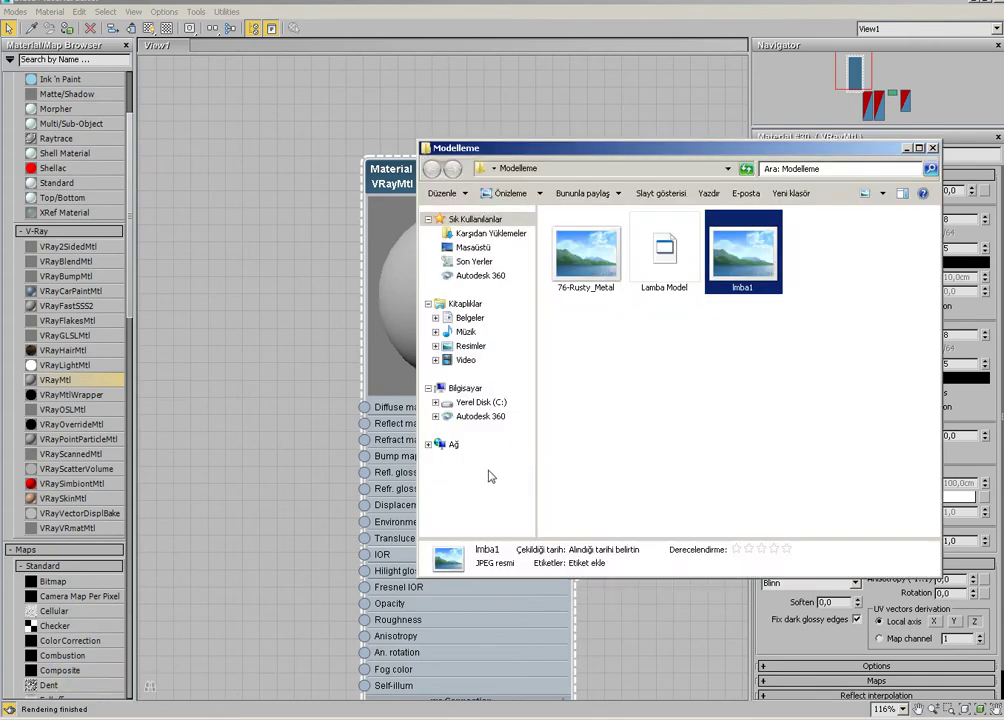
Add the Imba1 lamp photo from Modelleme as bitmap node Map #7, then close the folder
left_click_drag(587, 278, 585, 278)
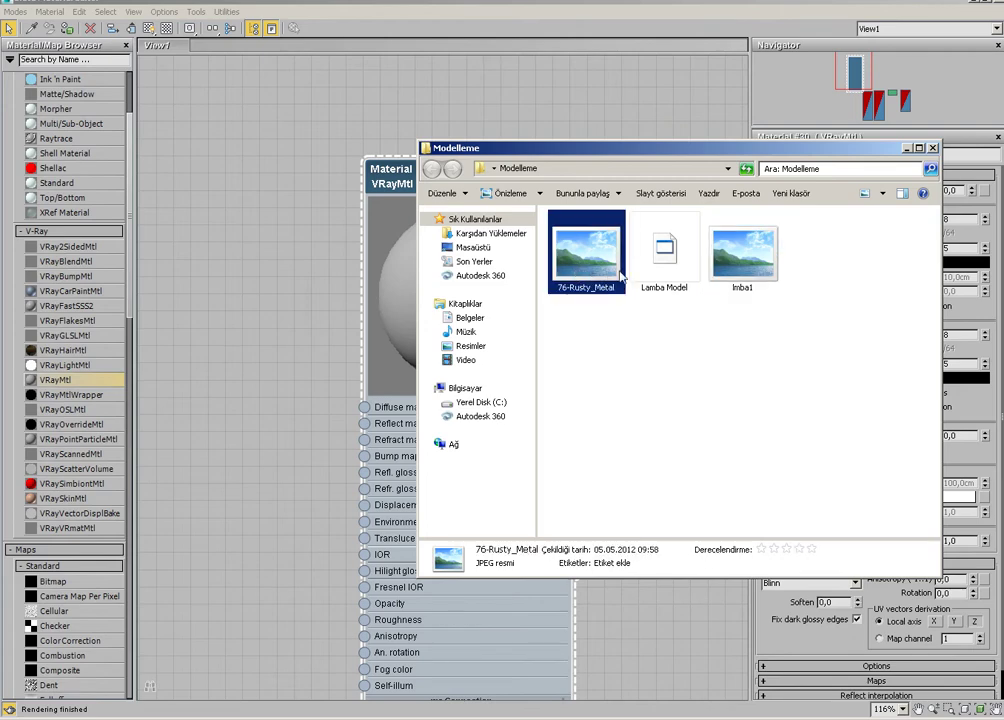
left_click_drag(713, 287, 229, 314)
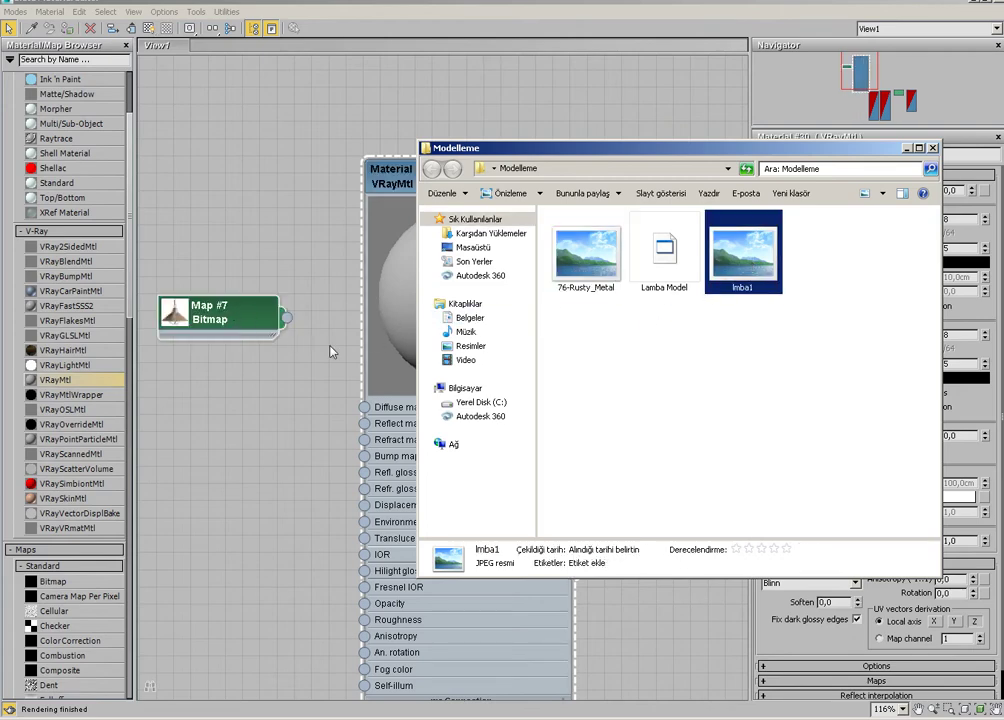
left_click(585, 277)
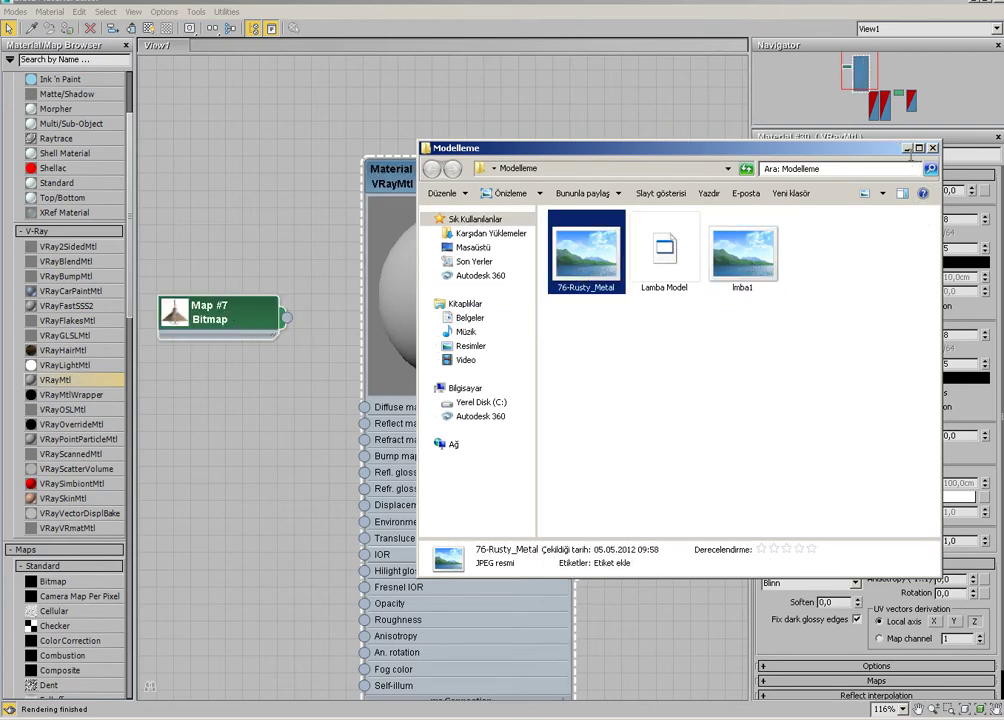
left_click(907, 150)
mouse_move(258, 311)
left_mouse_down()
mouse_move(368, 389)
mouse_move(267, 97)
left_mouse_up()
double_click(287, 393)
Enlarge Map #7's rusty lamp preview and frame it beside Material #30 in the Slate view
mouse_move(327, 252)
left_mouse_down()
mouse_move(358, 264)
mouse_move(460, 370)
left_mouse_up()
middle_click_drag(405, 343, 465, 398)
mouse_move(466, 398)
left_mouse_down()
mouse_move(380, 380)
mouse_move(482, 425)
left_mouse_up()
scroll(418, 393, "up", 2)
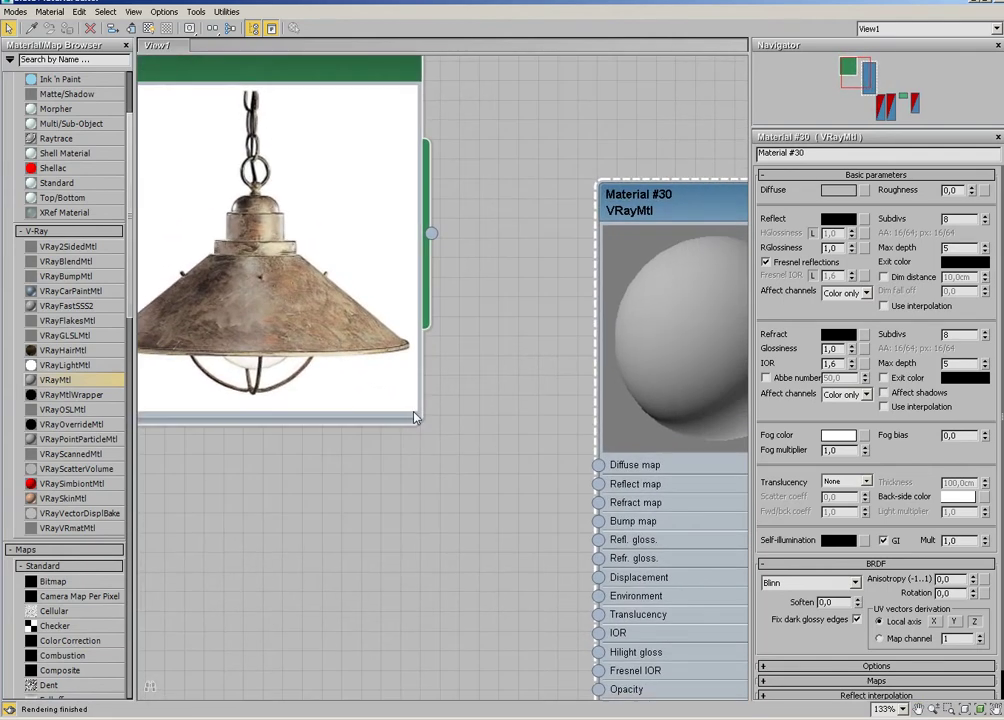
middle_click_drag(482, 425, 348, 433)
scroll(348, 433, "down", 1)
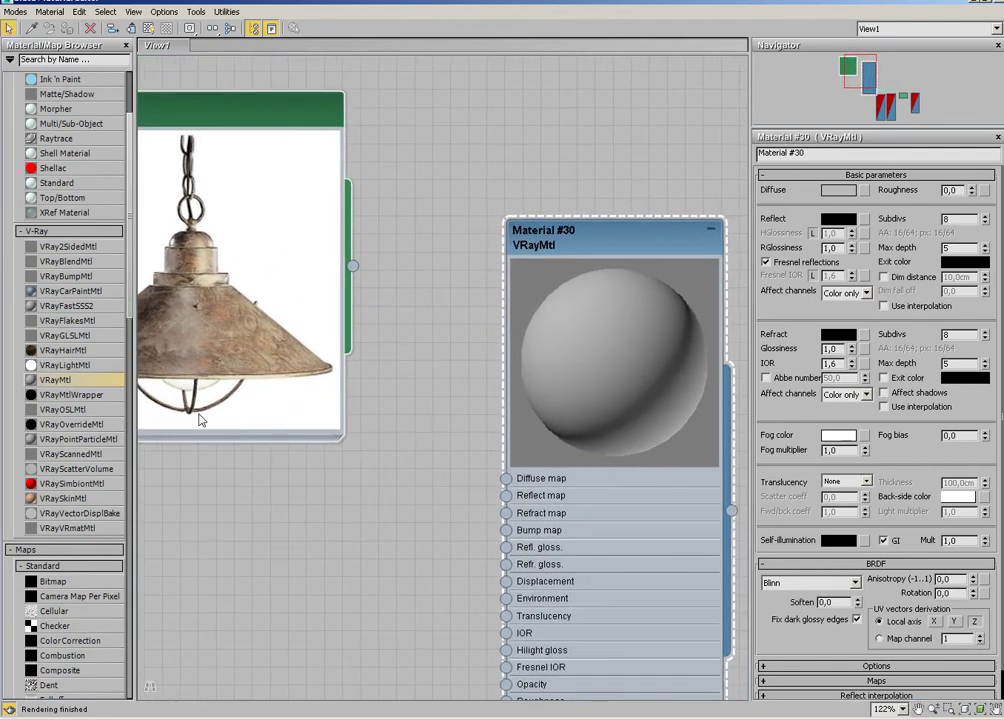
middle_click_drag(285, 449, 396, 431)
scroll(398, 434, "down", 1)
scroll(408, 442, "down", 1)
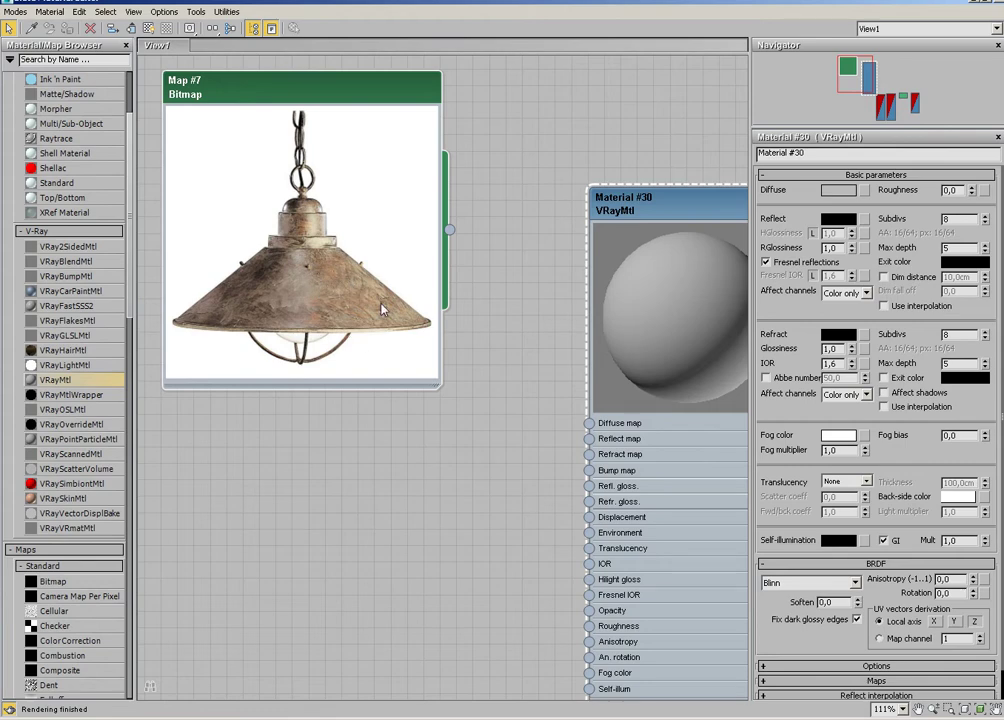
Set Material #30's diffuse colour to a beige sampled from the lamp photo
middle_click_drag(365, 209, 377, 247)
left_click(827, 193)
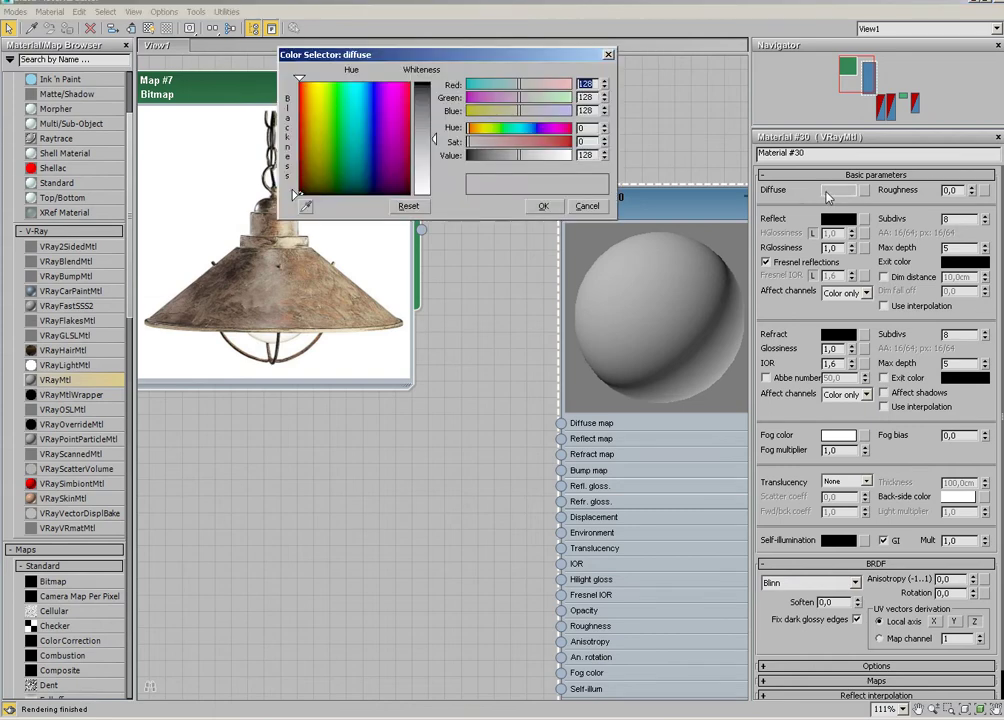
left_click(306, 206)
left_click(273, 230)
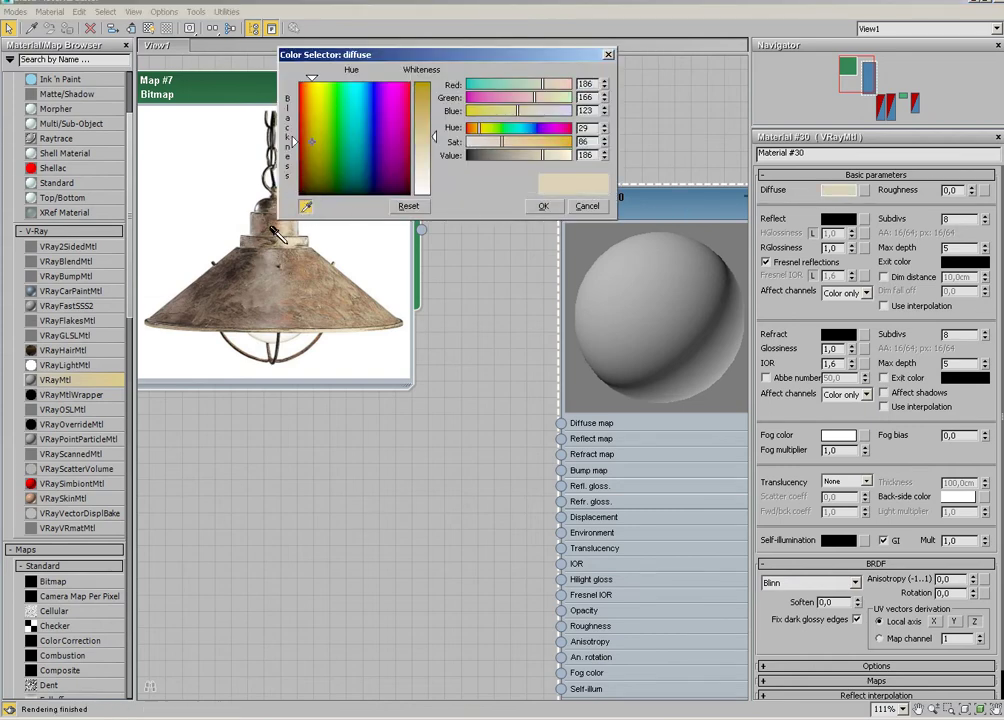
left_click(545, 206)
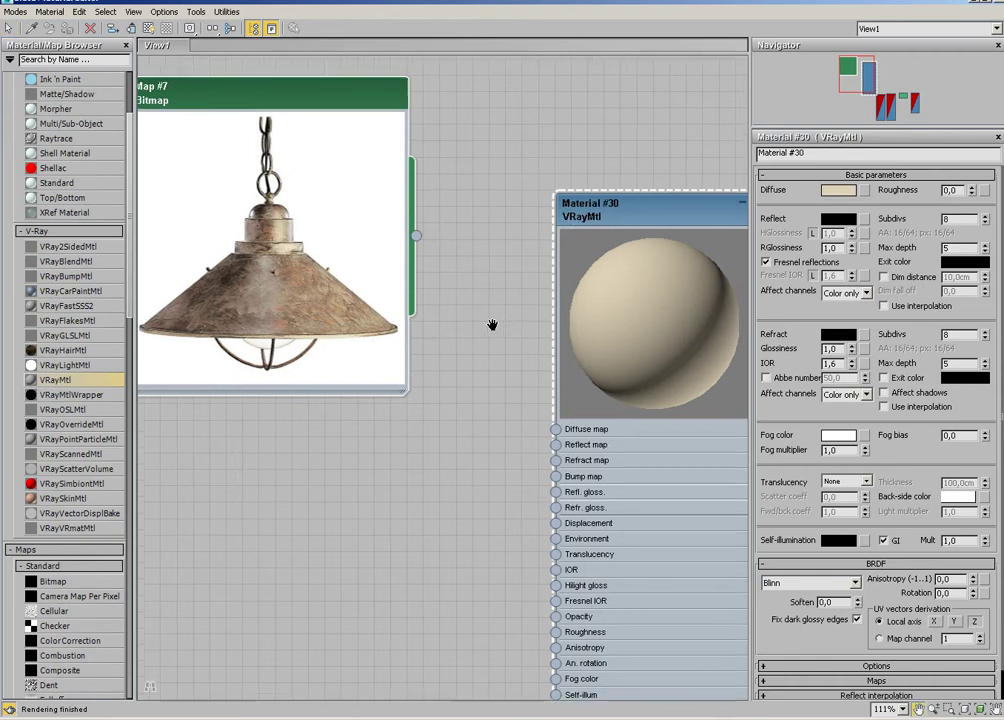
Give Material #30 a grey 102 reflection colour and 0,6 reflection glossiness
middle_click_drag(491, 320, 492, 331)
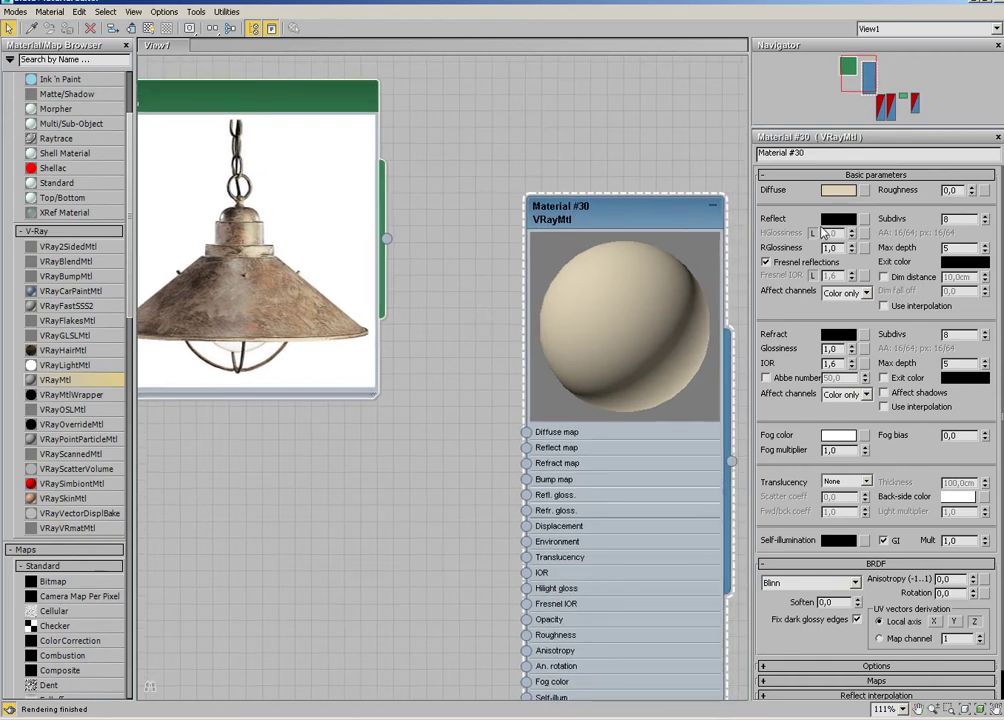
left_click(838, 219)
left_click_drag(467, 155, 508, 155)
left_click(540, 205)
left_click(830, 248)
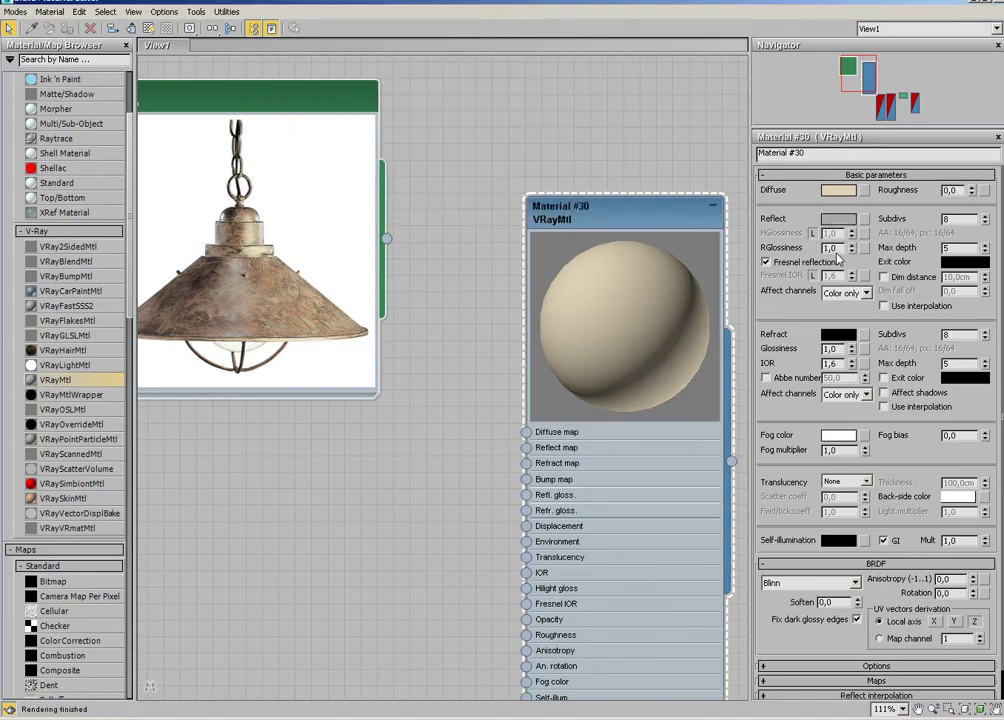
type("0,6")
middle_click_drag(614, 337, 545, 358)
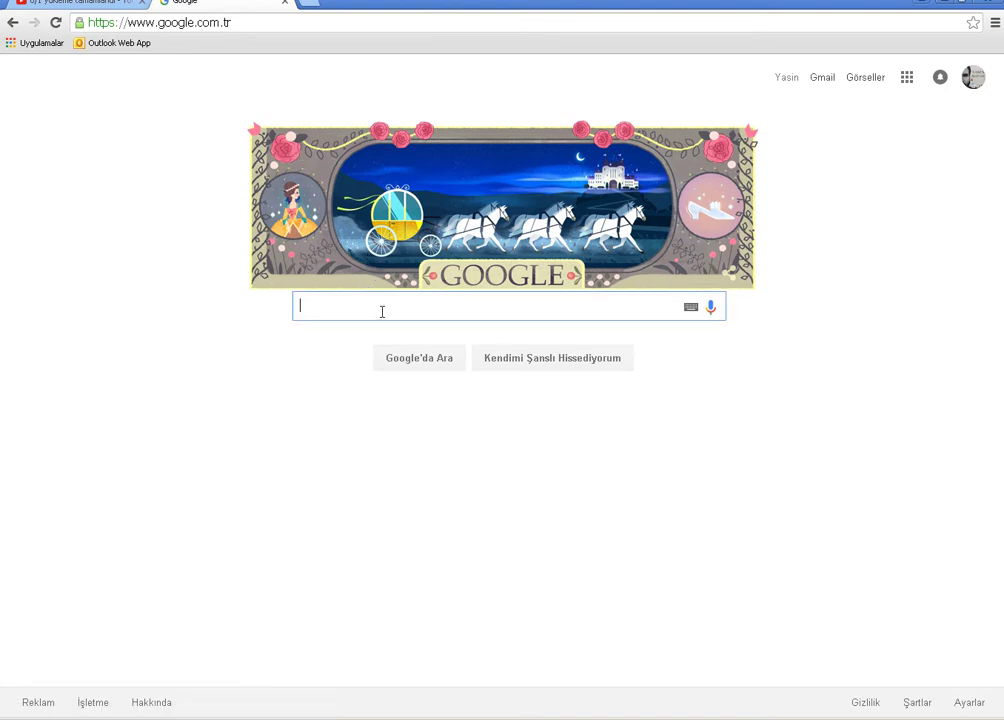
Search Google Images for 'seamless metal bump texture' and preview results, choosing a crinkled metal image
type("seamless")
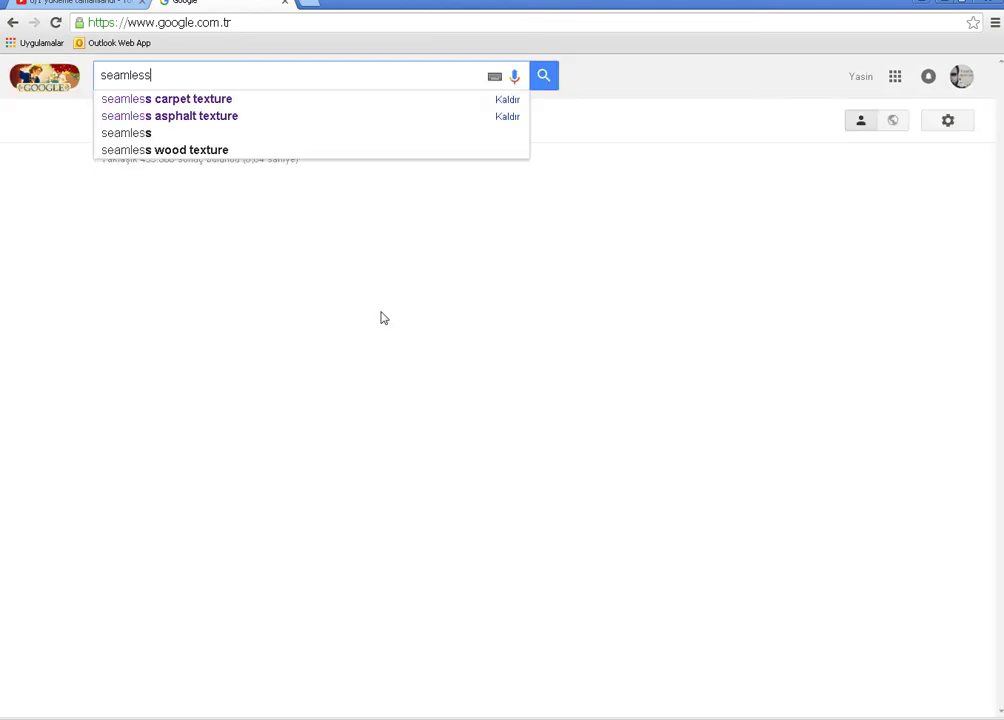
type(" metal bu")
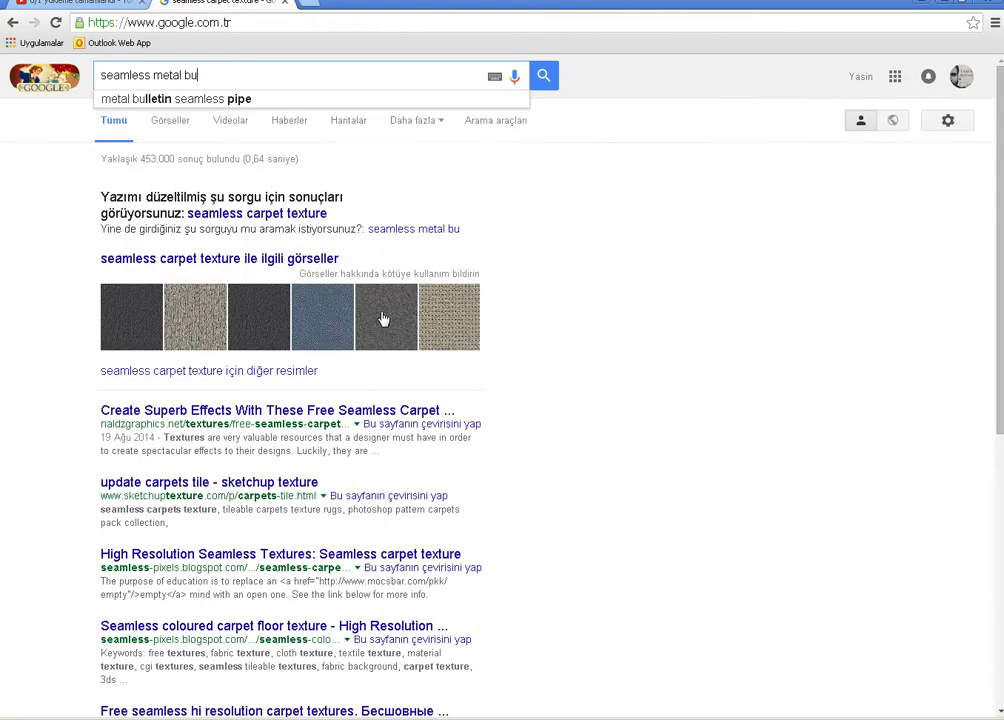
type("mp texture")
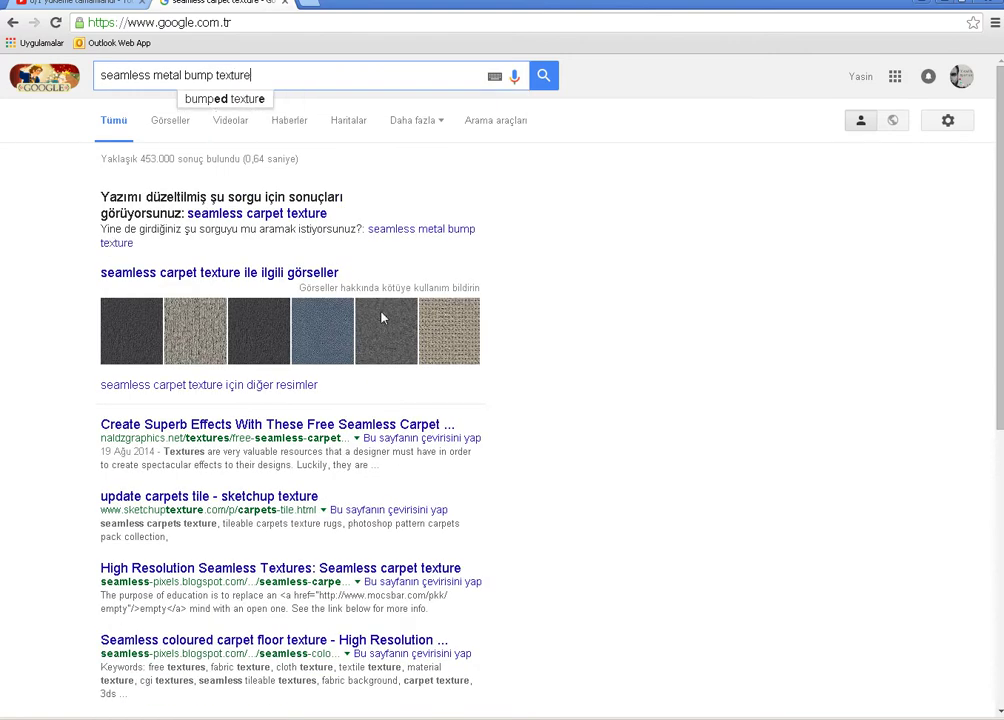
key("Return")
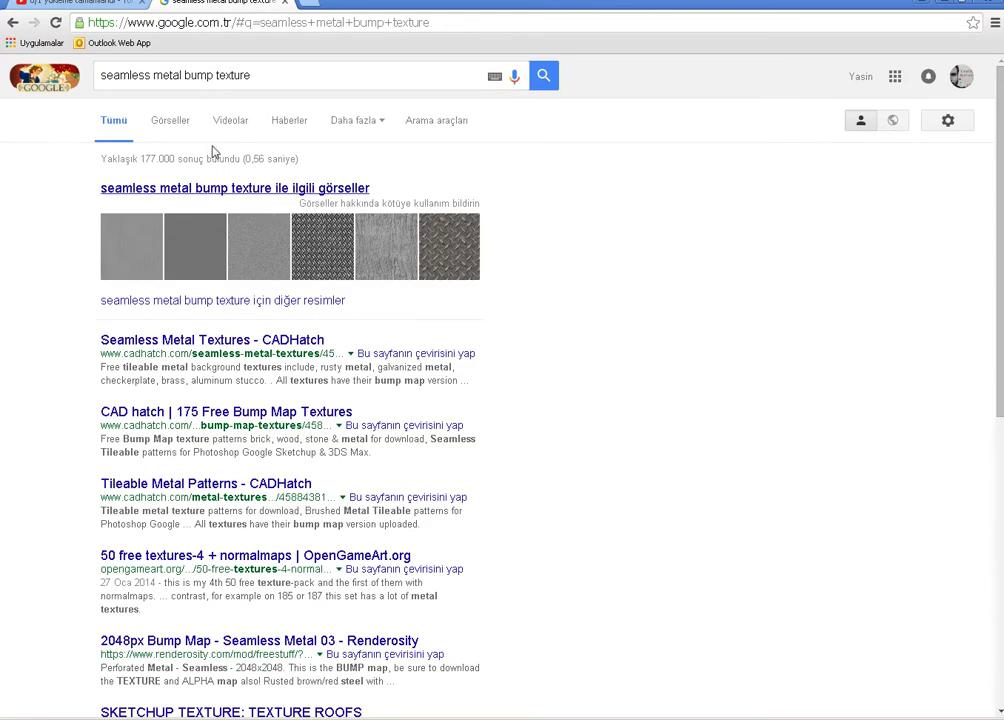
left_click(186, 126)
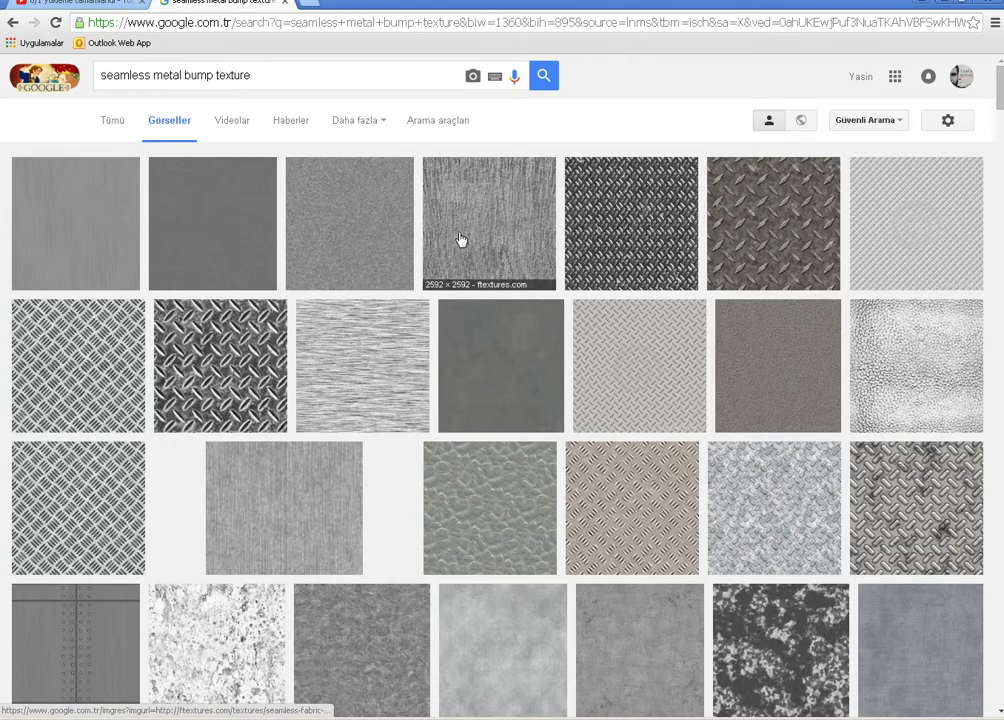
left_click(461, 239)
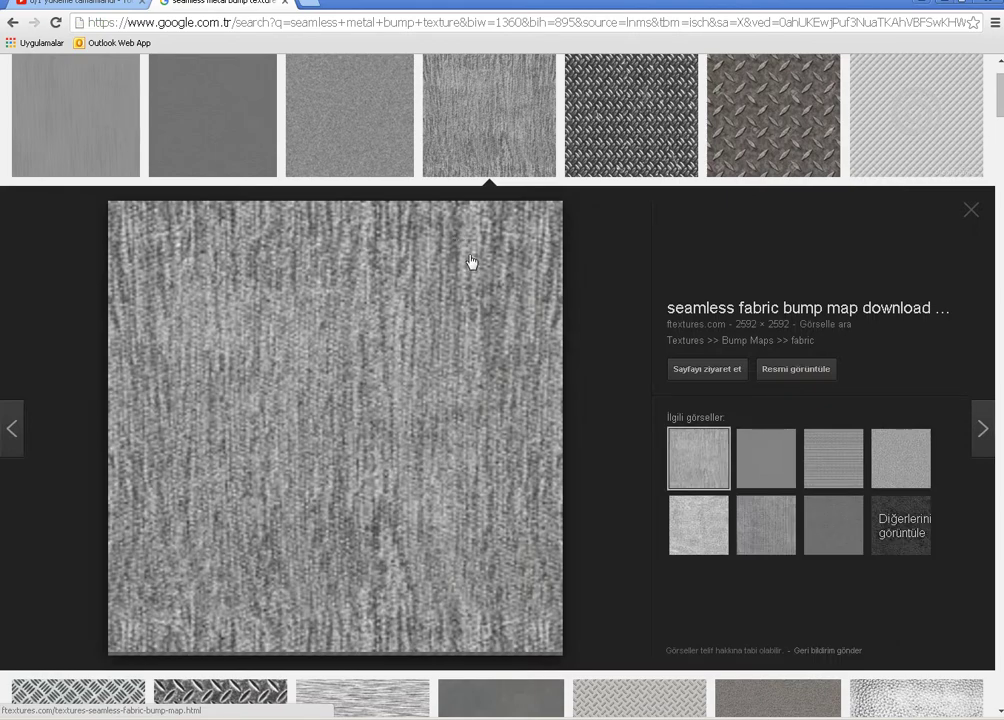
scroll(471, 262, "up", 2)
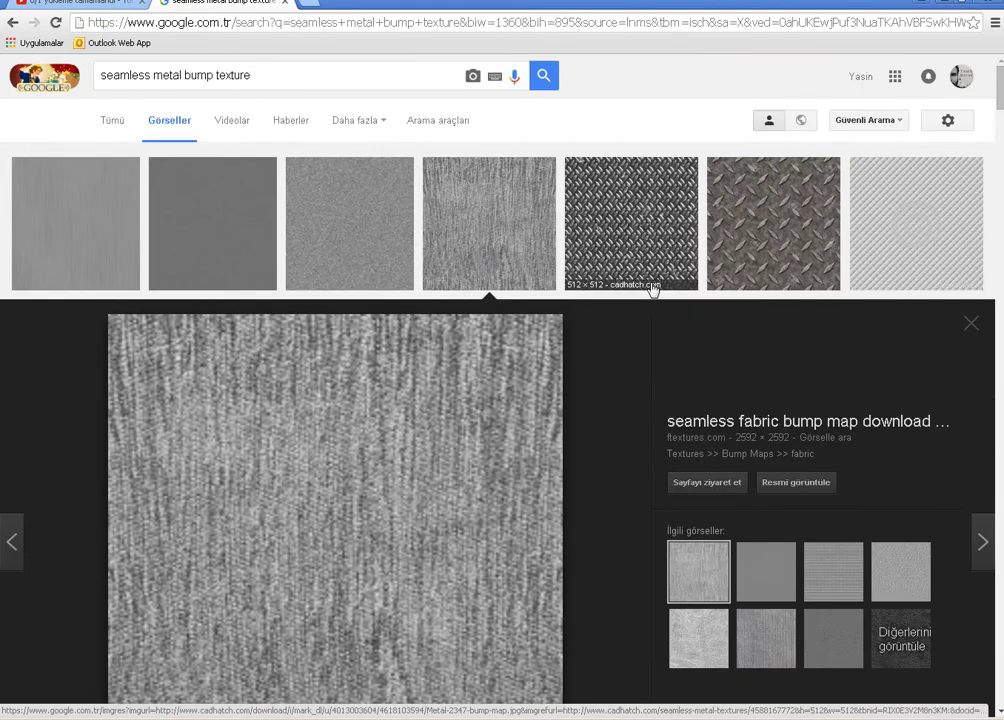
left_click(98, 246)
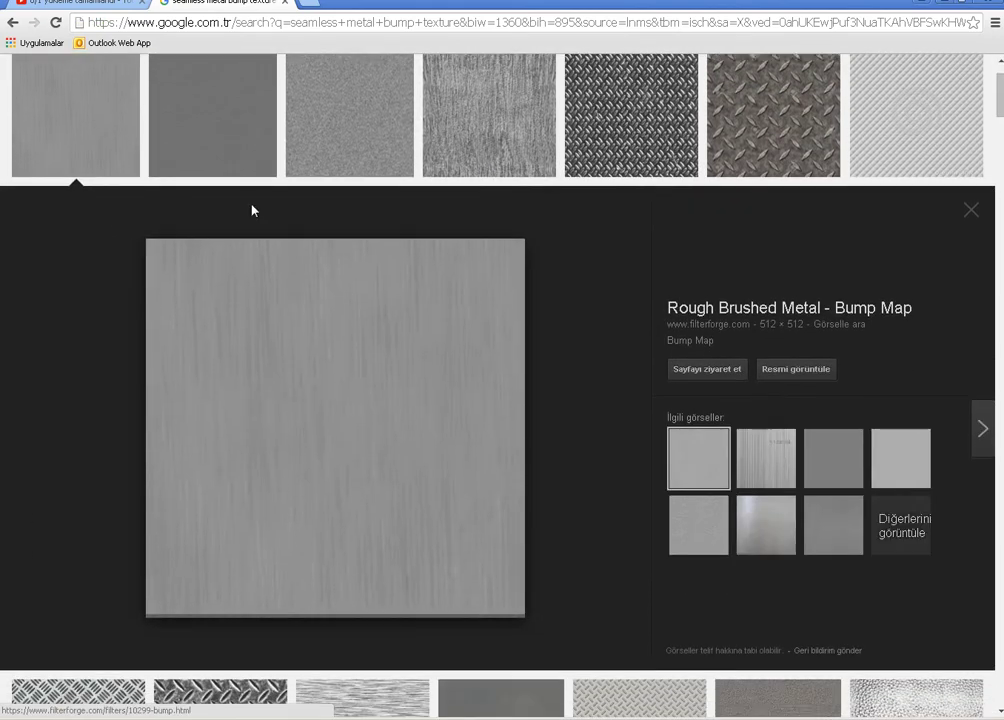
left_click(232, 140)
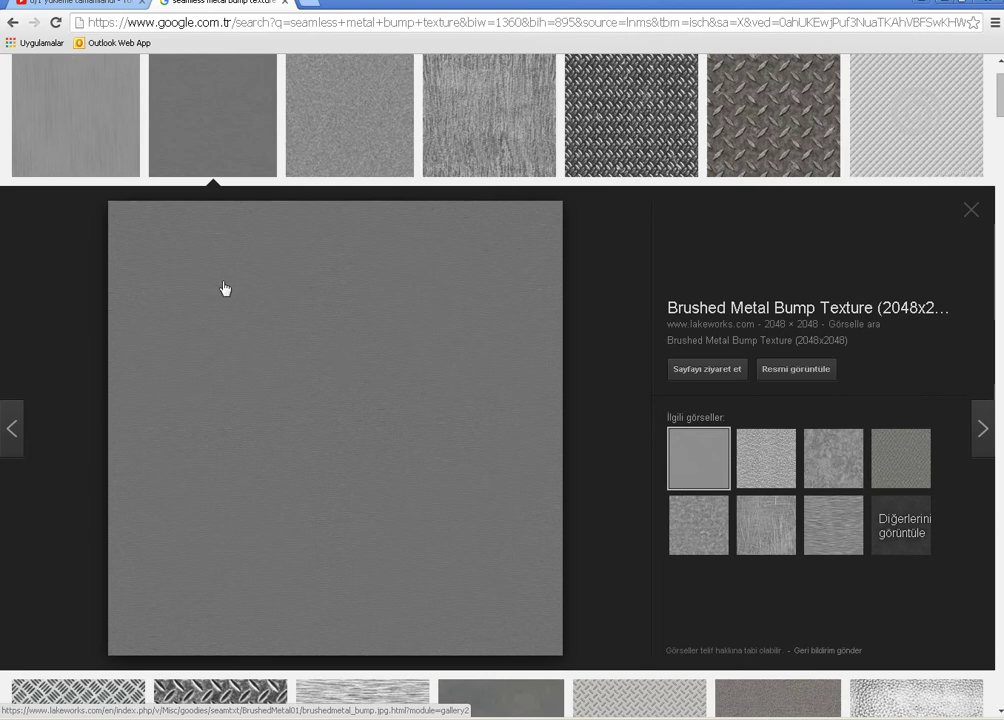
left_click(92, 135)
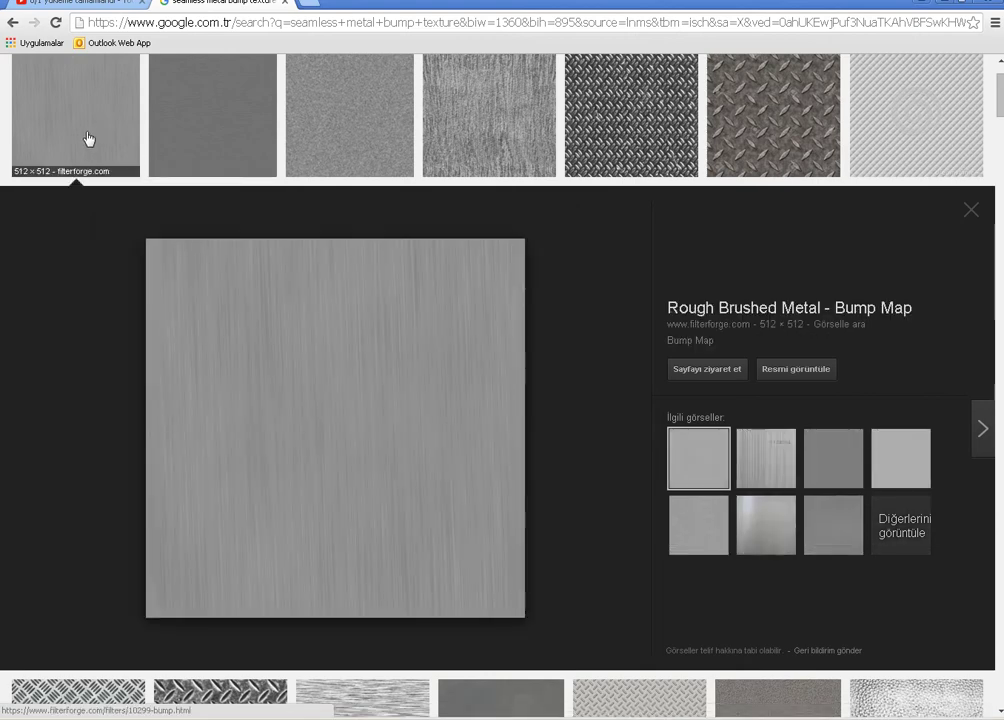
left_click(189, 126)
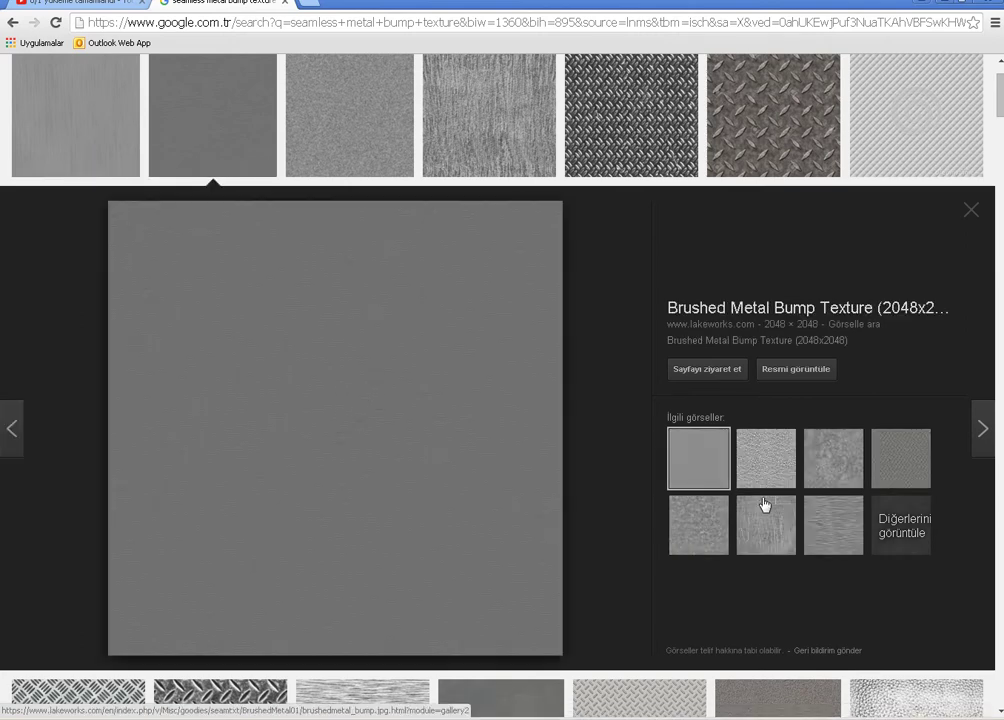
left_click(779, 449)
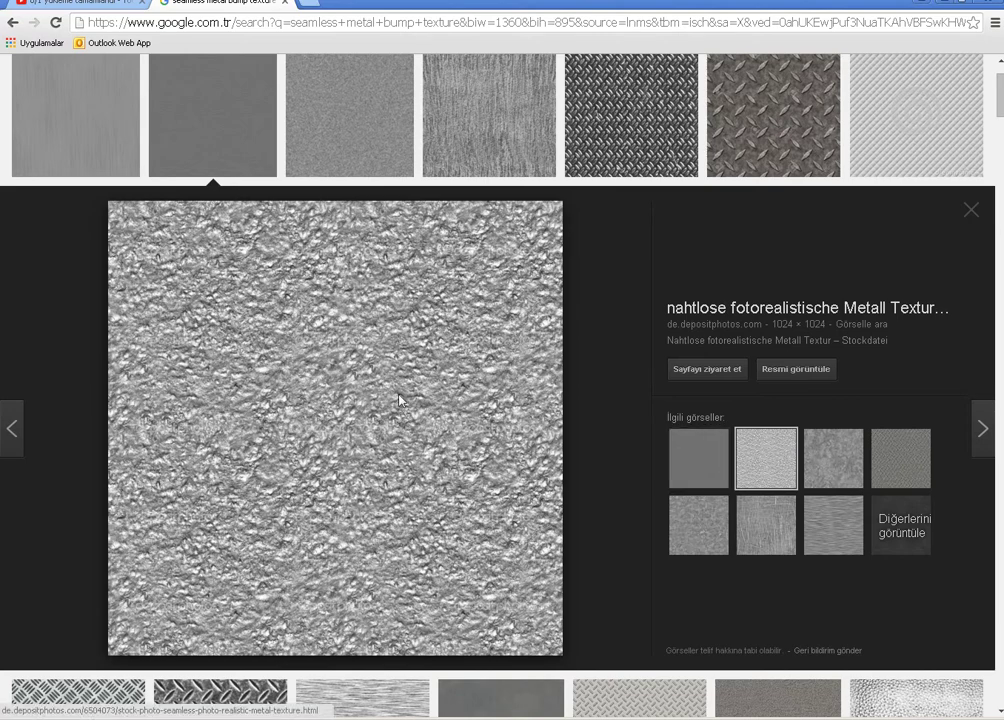
Save the crinkled metal texture as a JPEG into the Modelleme folder
right_click(399, 395)
left_click(447, 507)
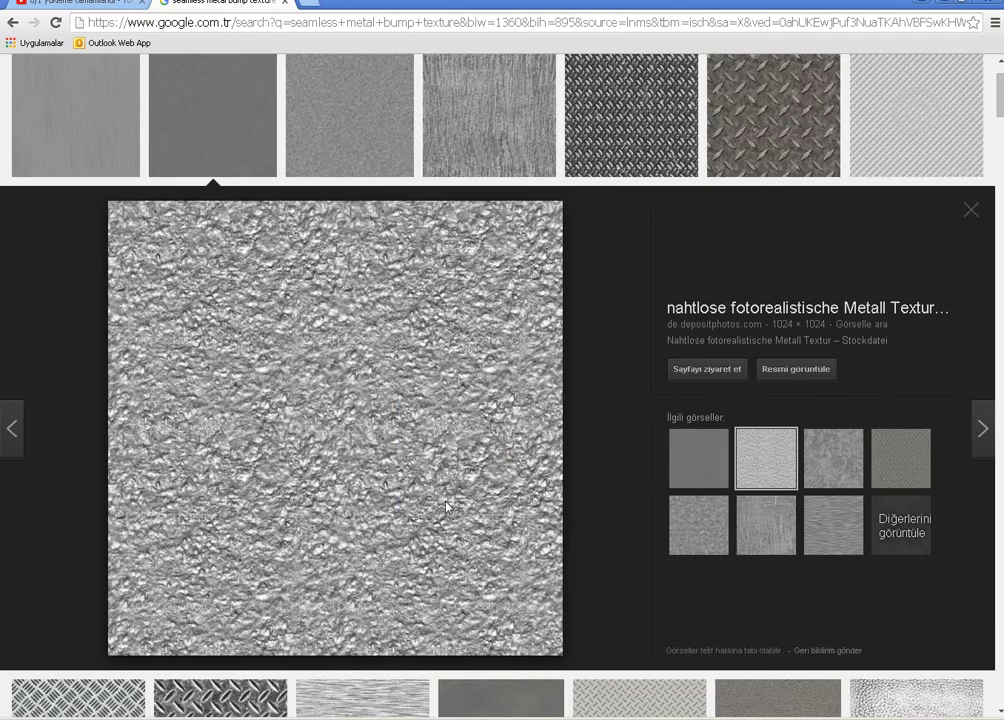
left_click(52, 104)
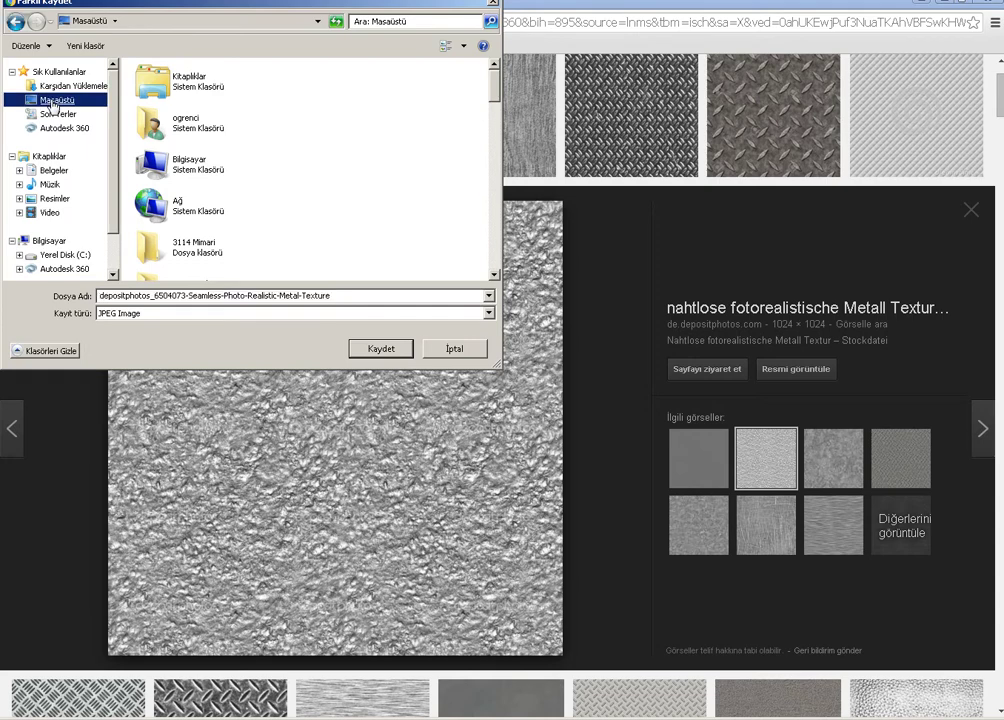
left_click(216, 252)
scroll(217, 252, "down", 3)
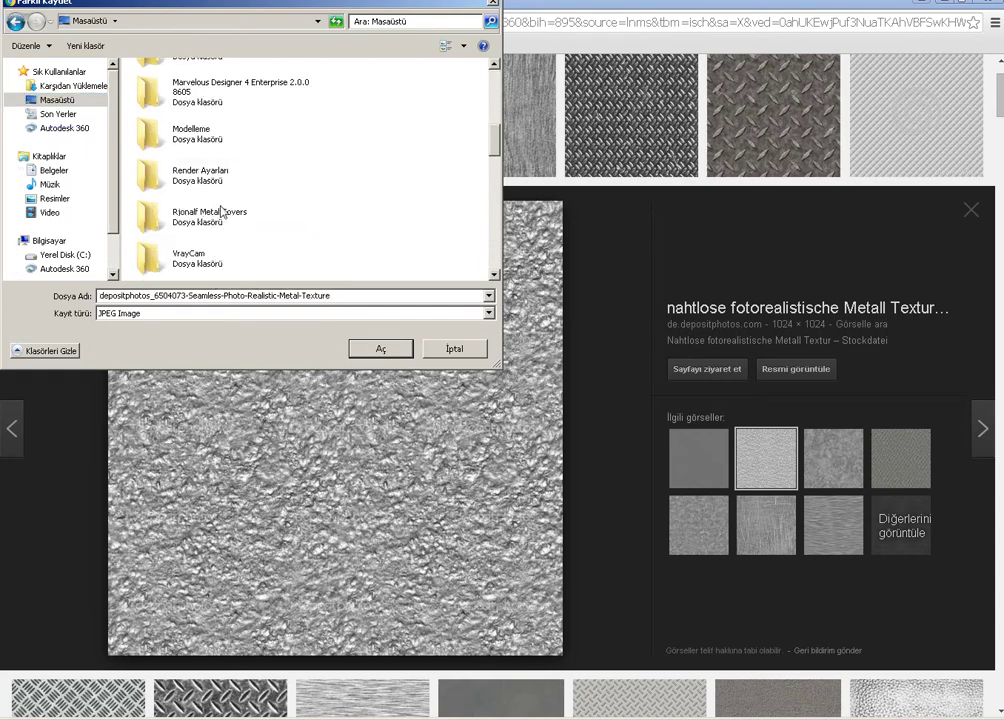
double_click(195, 135)
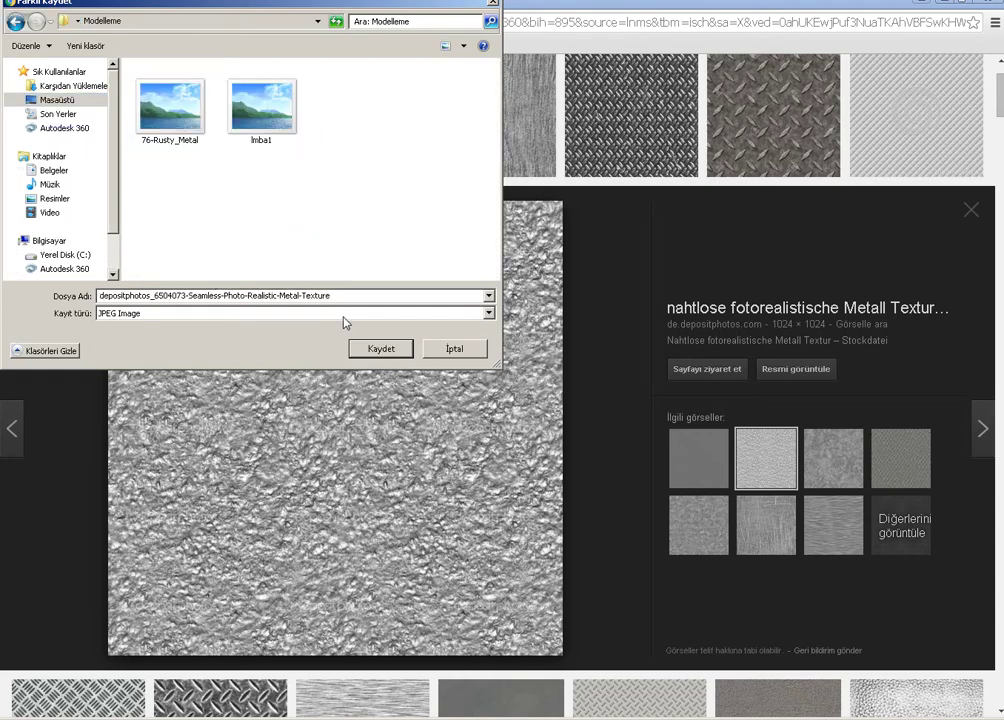
left_click(369, 350)
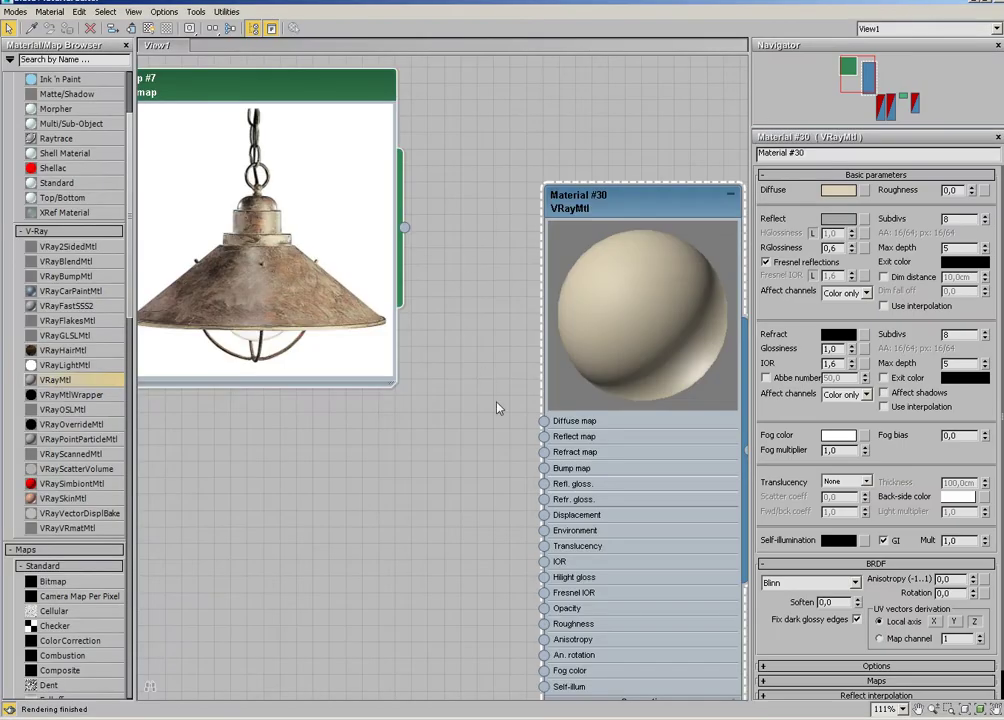
Load the rusty metal texture from Modelleme as a Bitmap in Material #30's Bump map
middle_click_drag(497, 408, 432, 402)
left_click(603, 184)
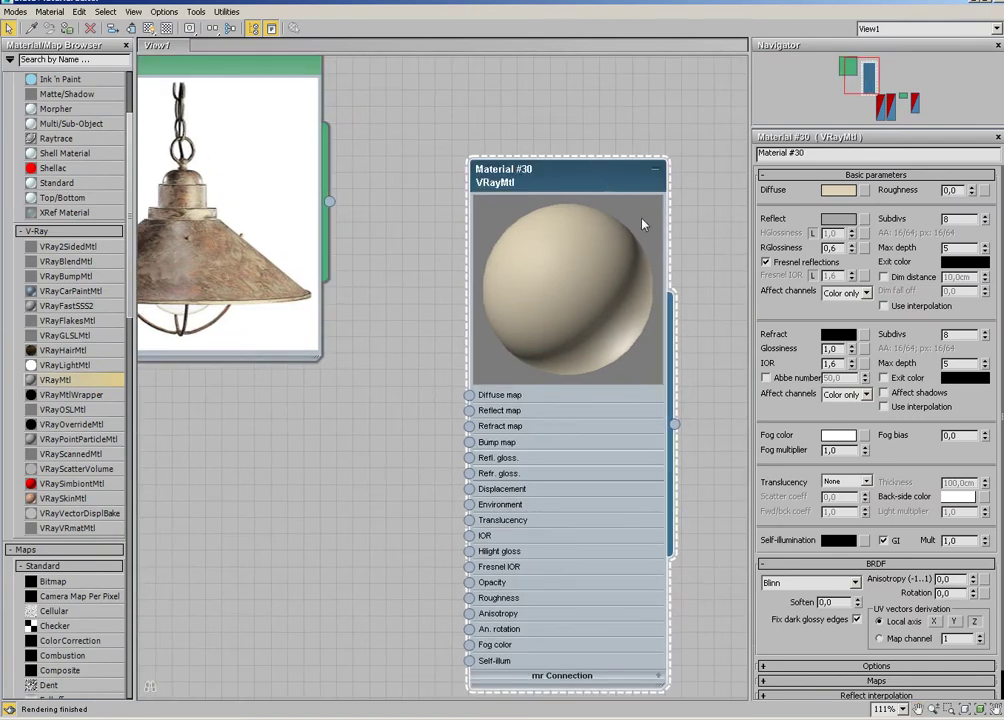
left_click(470, 443)
scroll(302, 309, "up", 5)
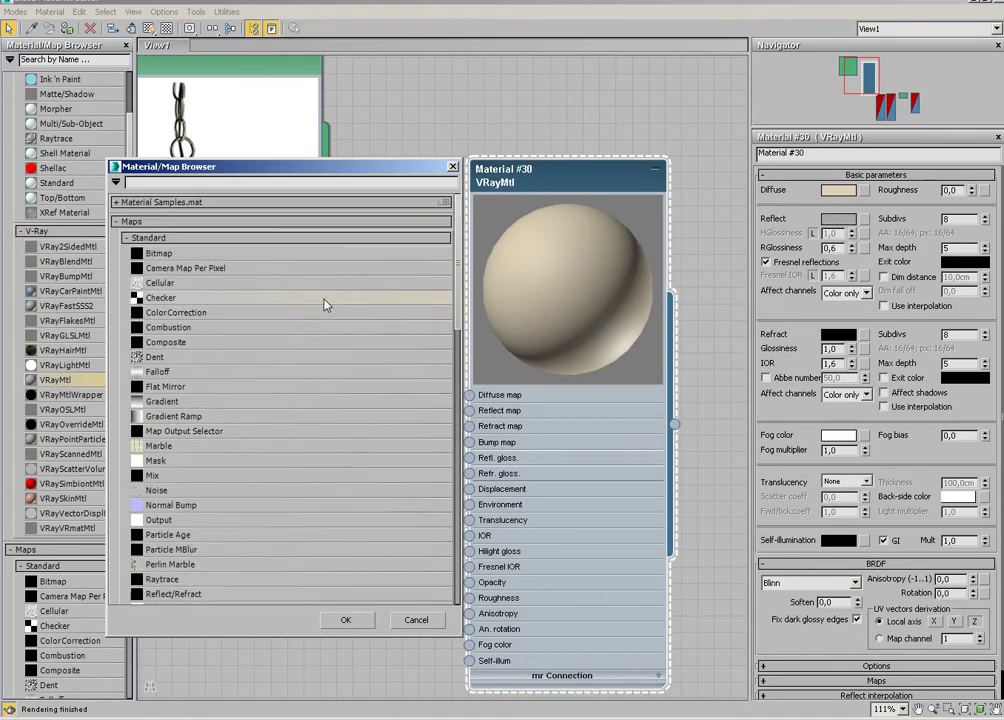
double_click(160, 198)
left_click(68, 113)
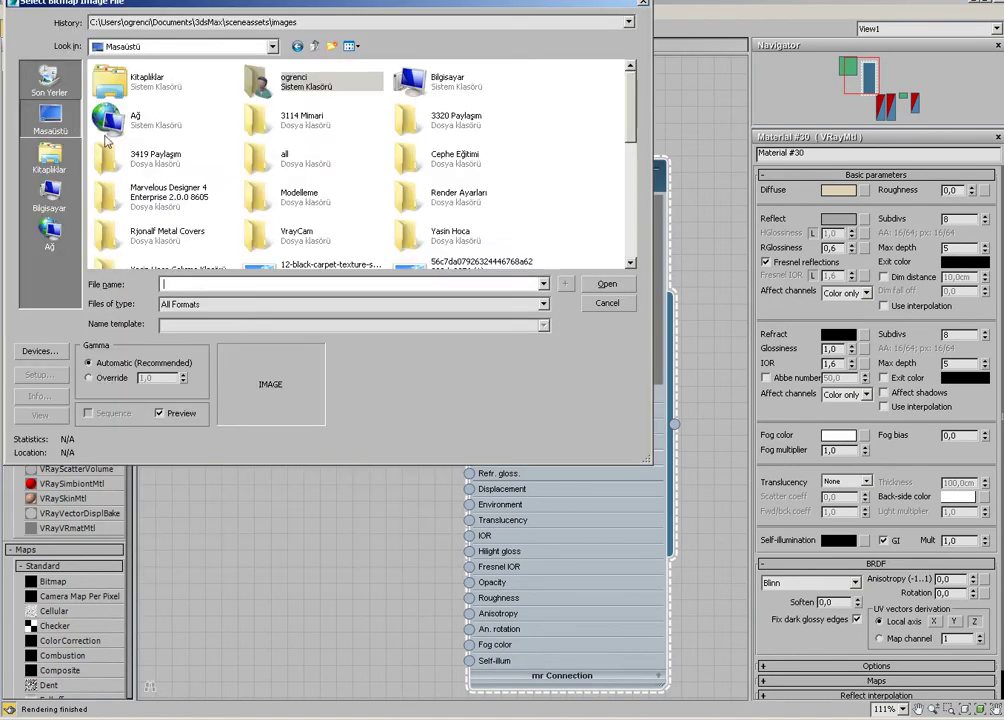
left_click(197, 200)
double_click(283, 205)
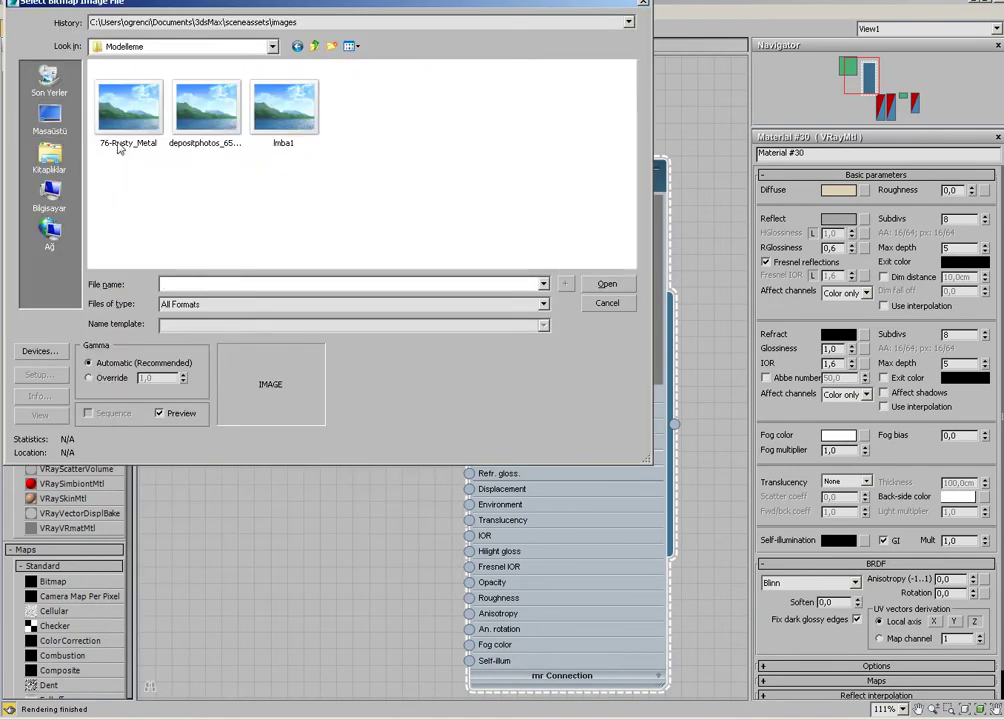
double_click(225, 128)
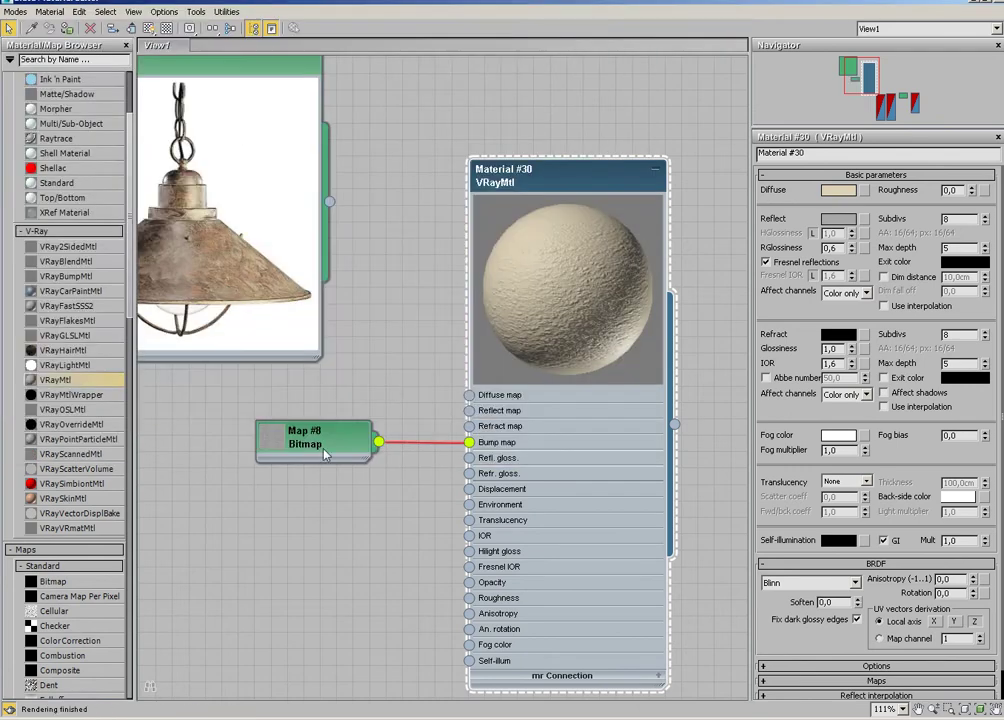
Connect the same metal bitmap, Map #8, to Material #30's Reflect map as well
left_click(276, 450)
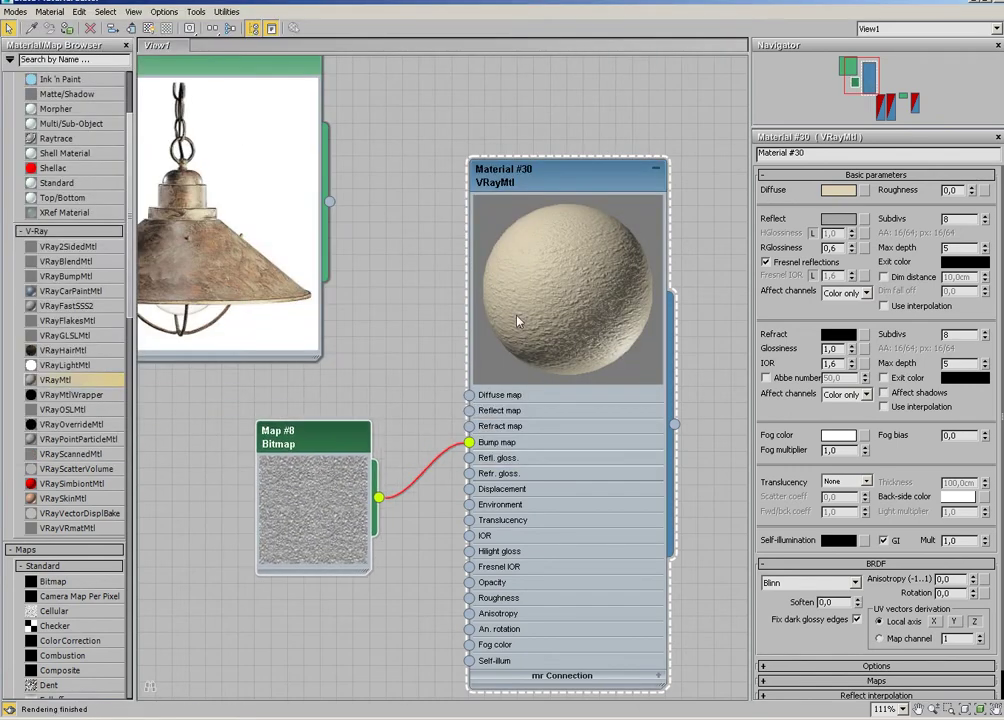
middle_click_drag(342, 326, 432, 350)
scroll(515, 309, "up", 2)
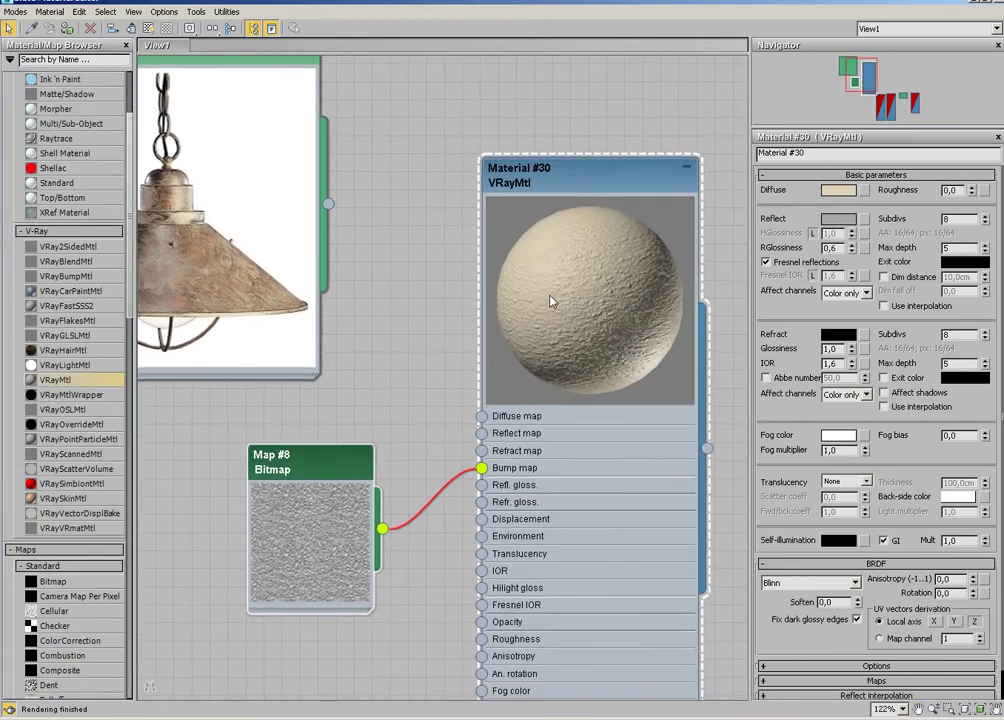
middle_click_drag(597, 288, 635, 243)
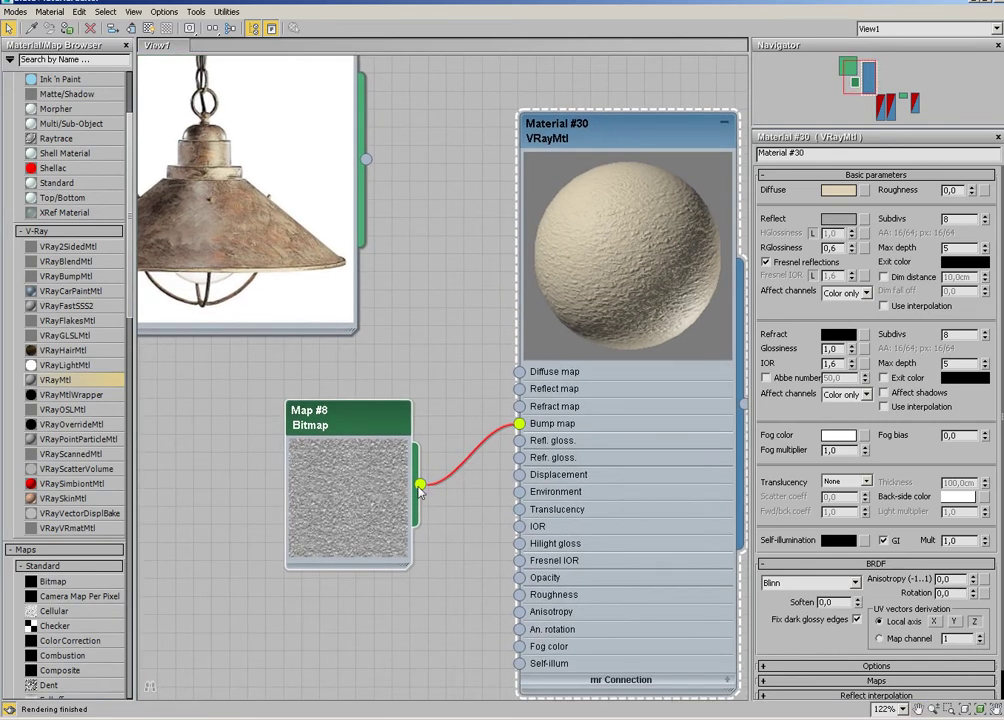
left_click_drag(420, 486, 519, 389)
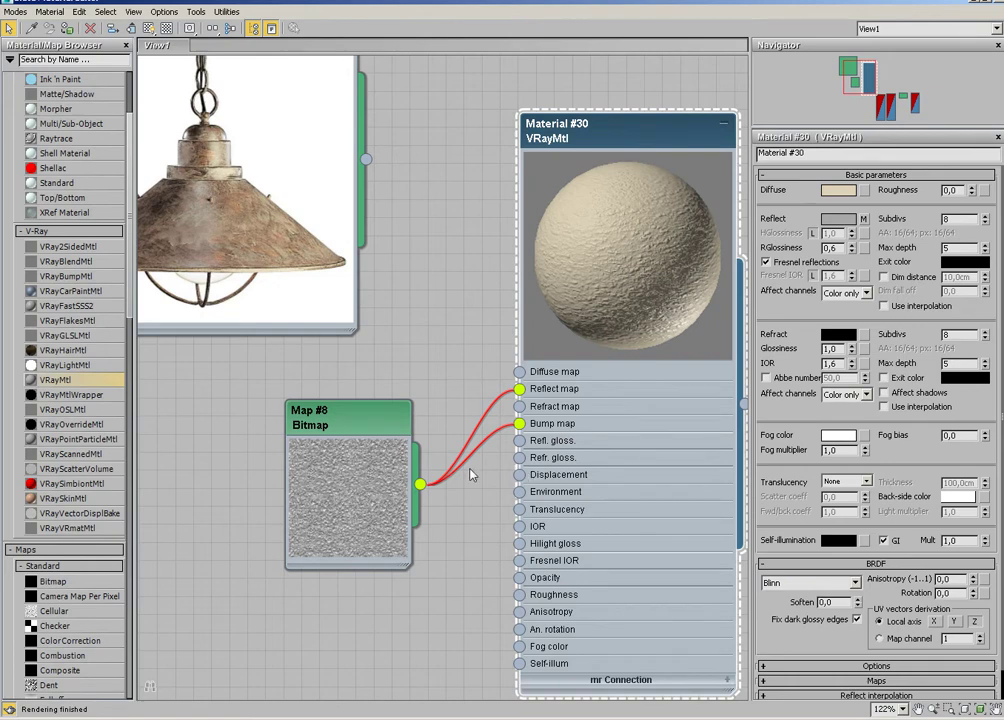
Insert a Color Correction map between the metal texture and Material #30's Reflect map
middle_click_drag(471, 475, 567, 470)
left_click_drag(466, 441, 301, 476)
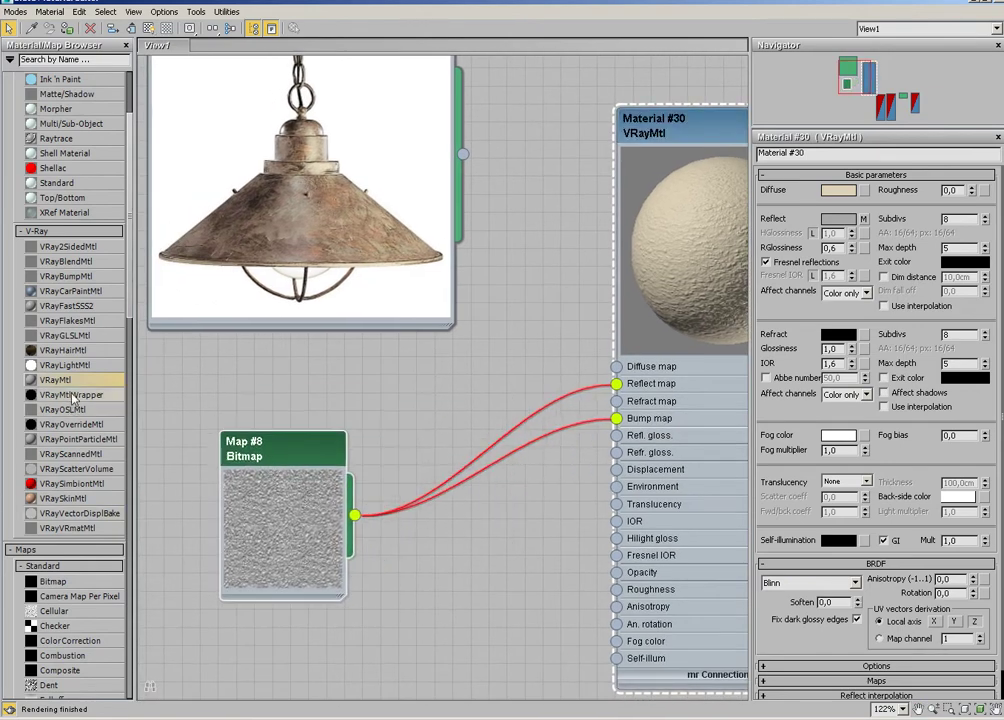
scroll(65, 480, "down", 2)
scroll(63, 510, "down", 2)
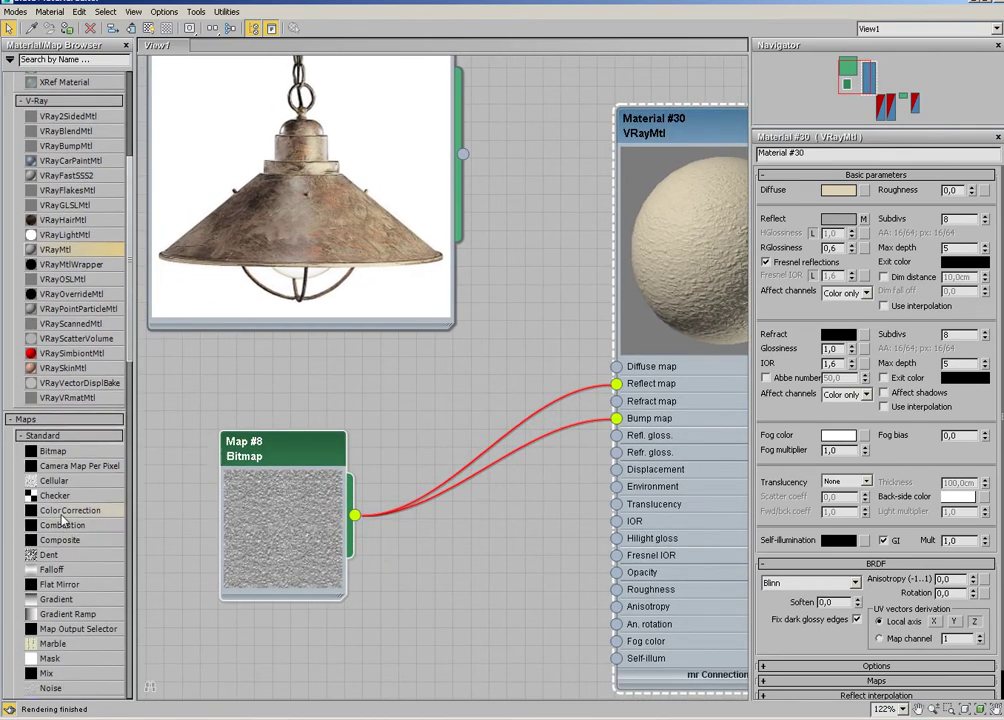
left_click_drag(63, 510, 488, 352)
mouse_move(354, 515)
left_mouse_down()
mouse_move(412, 428)
mouse_move(418, 368)
left_mouse_up()
left_click_drag(552, 353, 616, 384)
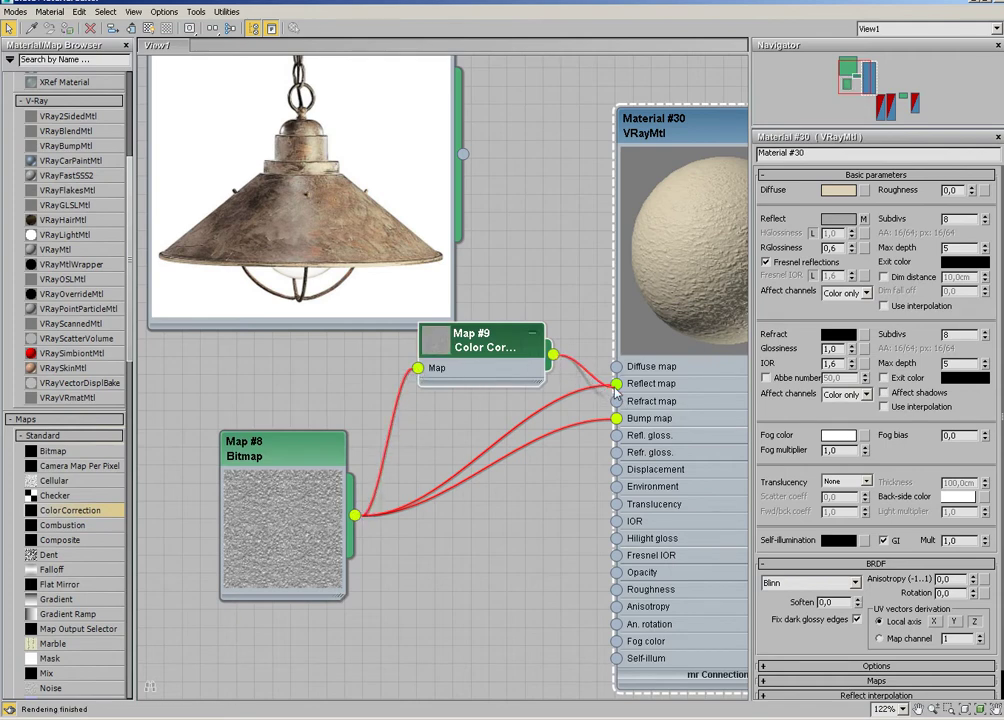
Set the Color Correction brightness to -20,93 and contrast to 4,98
double_click(465, 345)
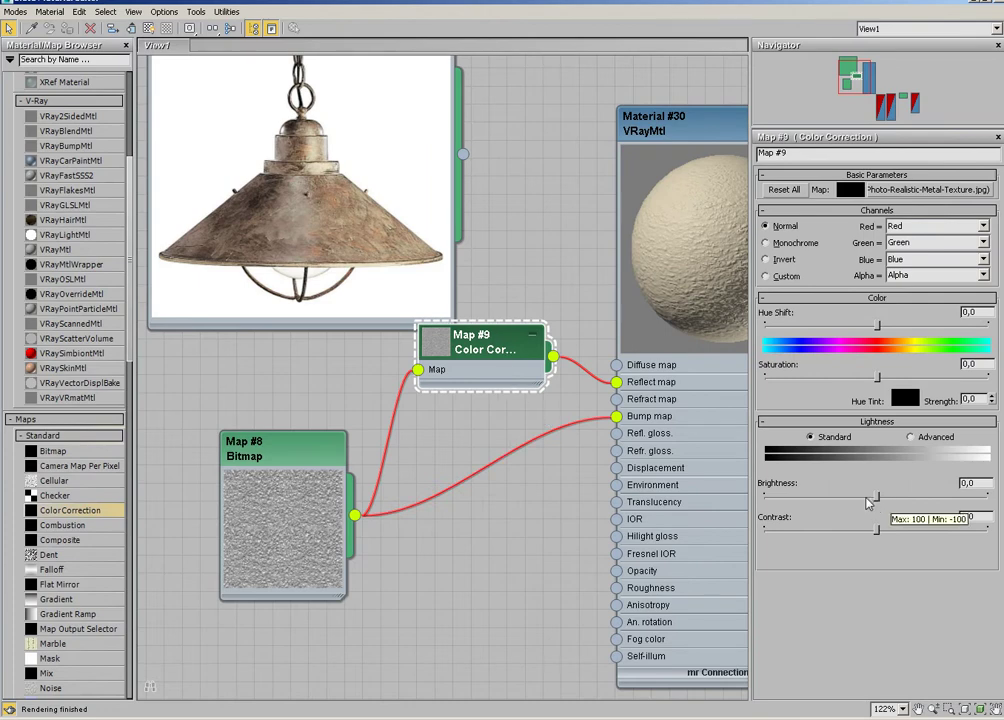
left_click_drag(876, 496, 852, 495)
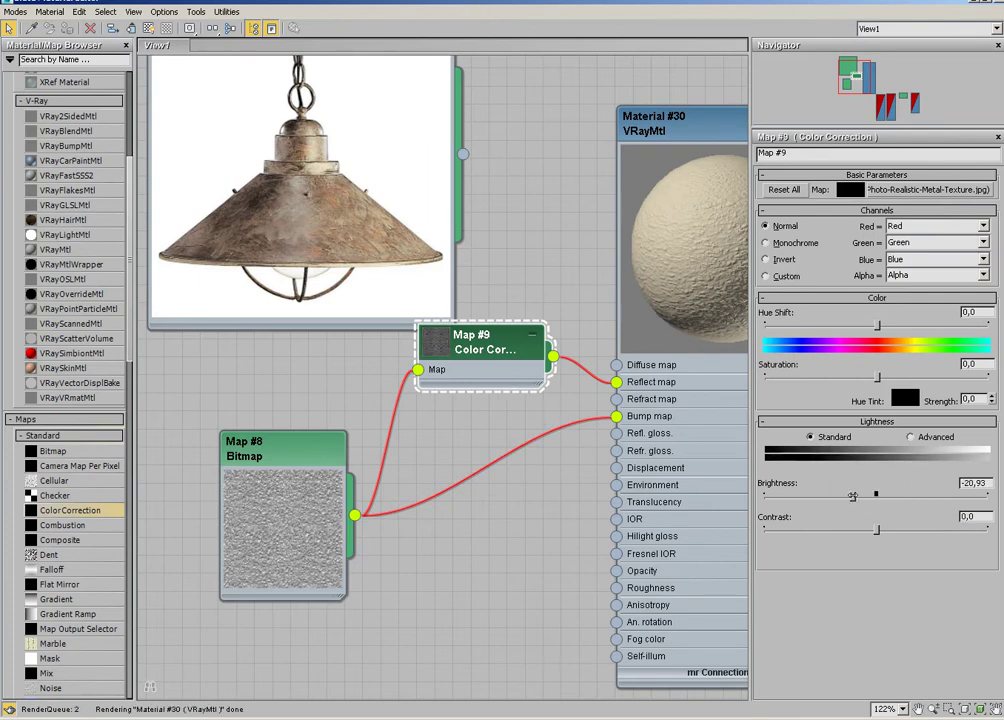
scroll(650, 441, "up", 1)
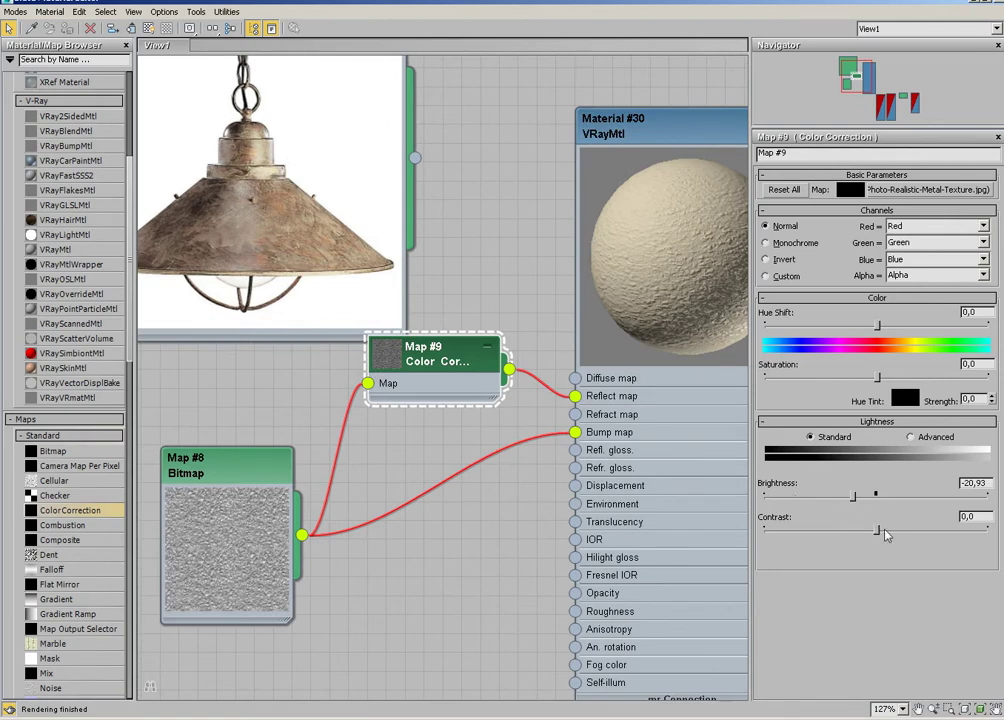
left_click_drag(885, 535, 882, 531)
middle_click_drag(515, 363, 453, 395)
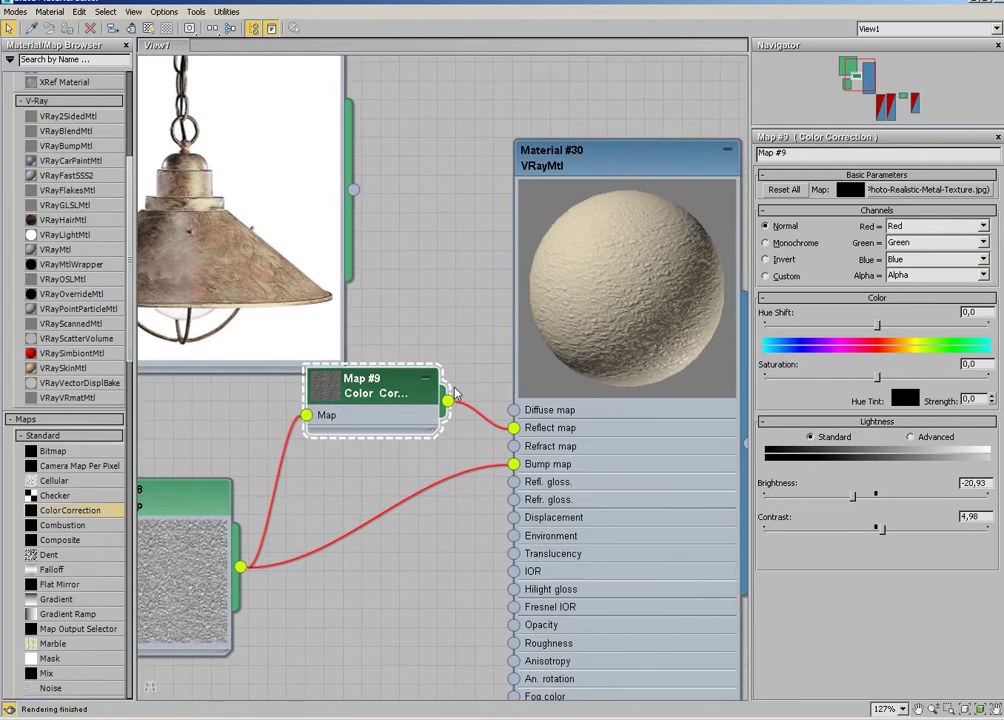
scroll(453, 395, "down", 1)
middle_click_drag(331, 349, 422, 363)
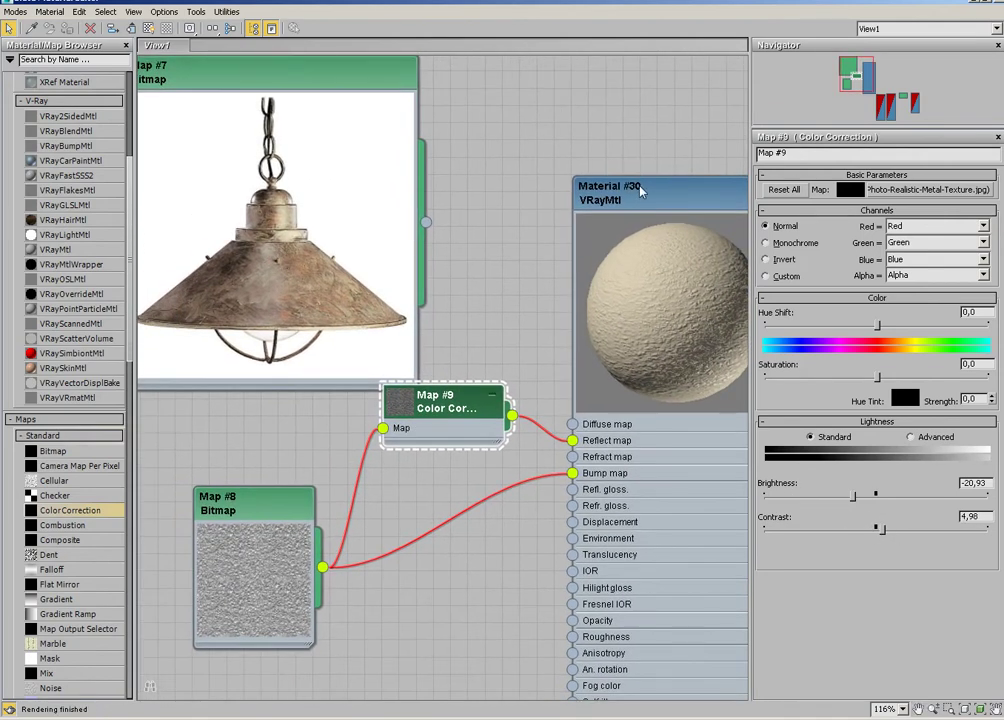
left_click(640, 189)
Lower Material #30's Reflect map amount from 100 to 70, leaving bump at 30
scroll(800, 510, "down", 1)
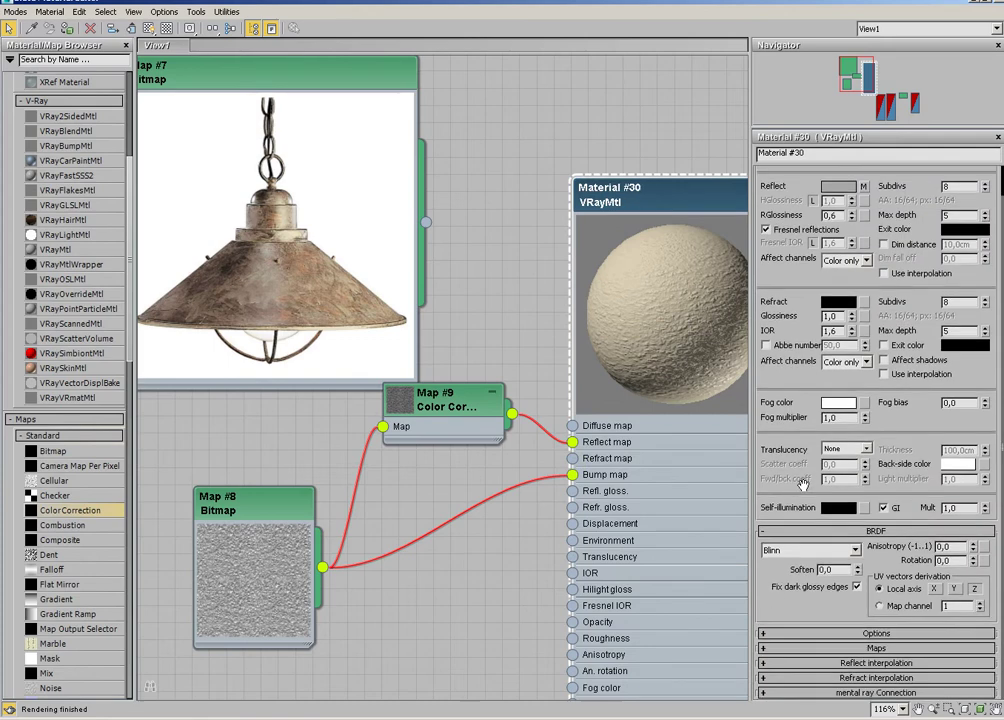
left_click(818, 650)
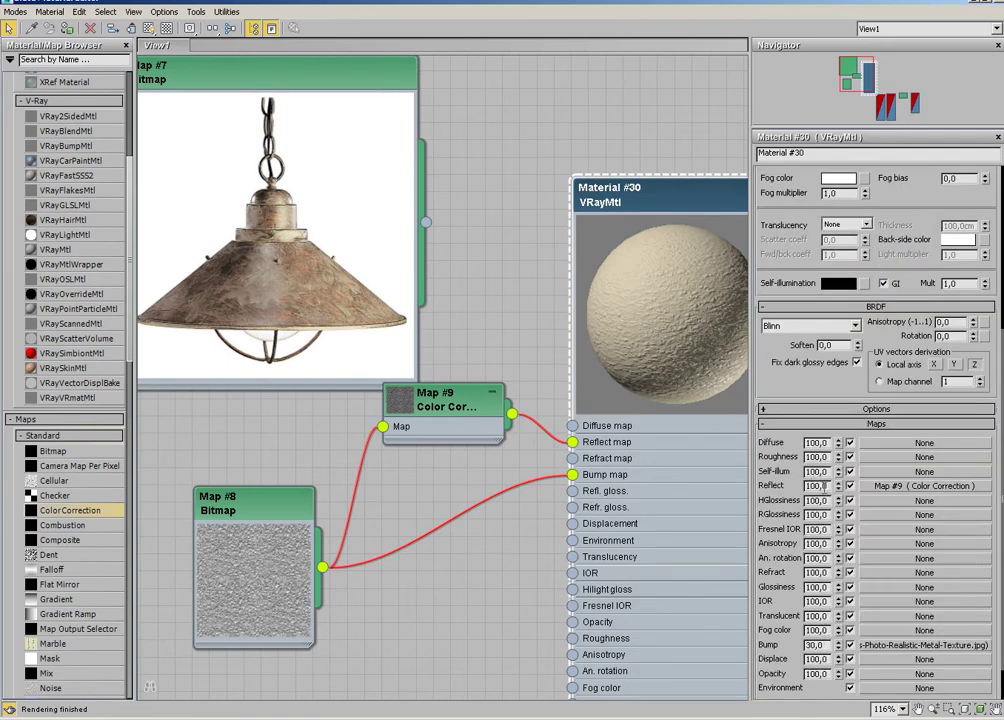
left_click_drag(818, 486, 777, 486)
type("70")
key("Return")
middle_click_drag(659, 303, 338, 313)
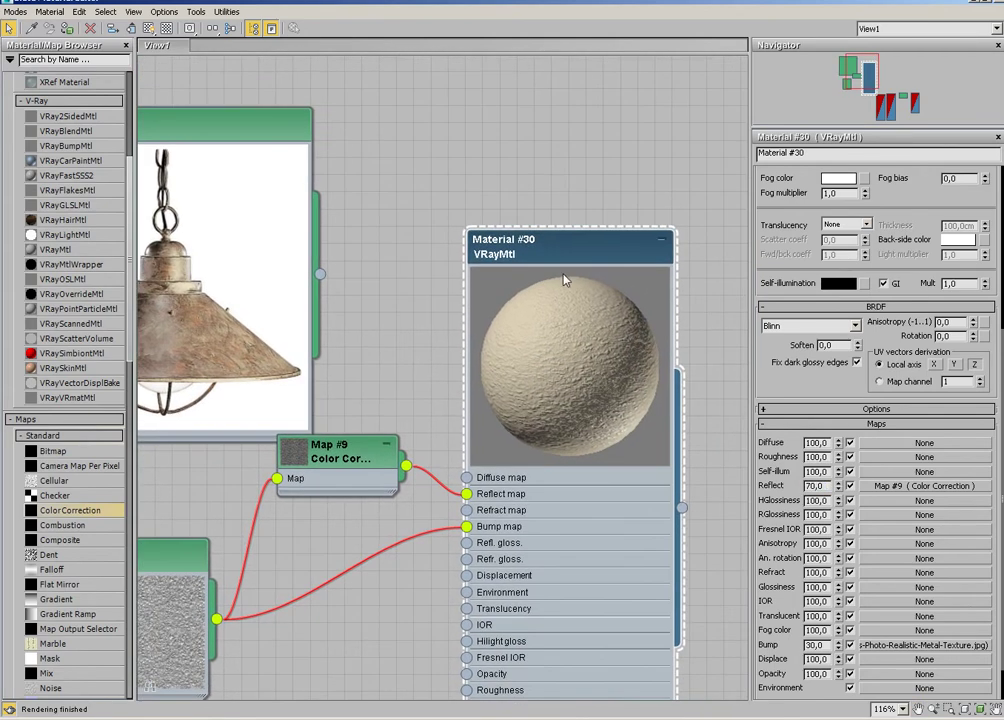
scroll(381, 288, "down", 2)
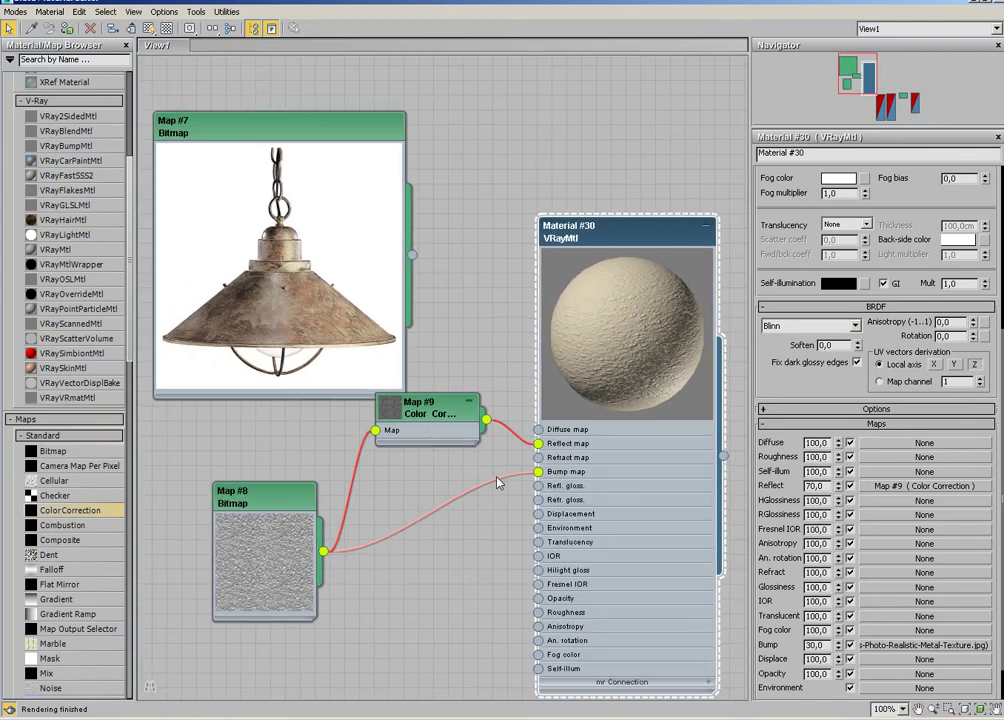
left_click_drag(432, 413, 434, 427)
scroll(434, 427, "down", 3)
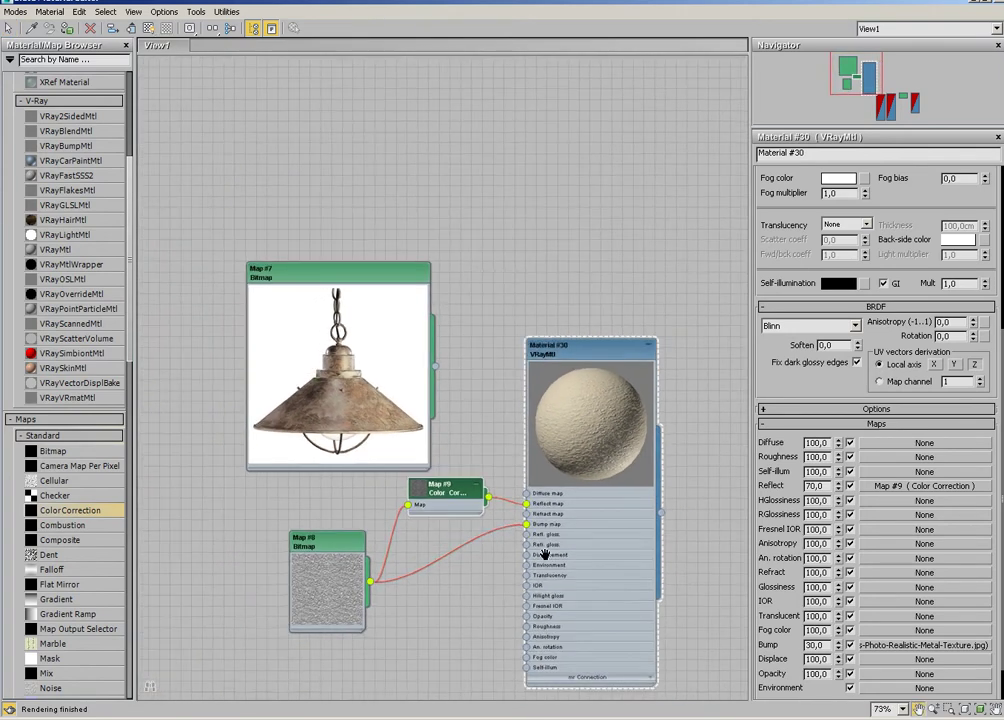
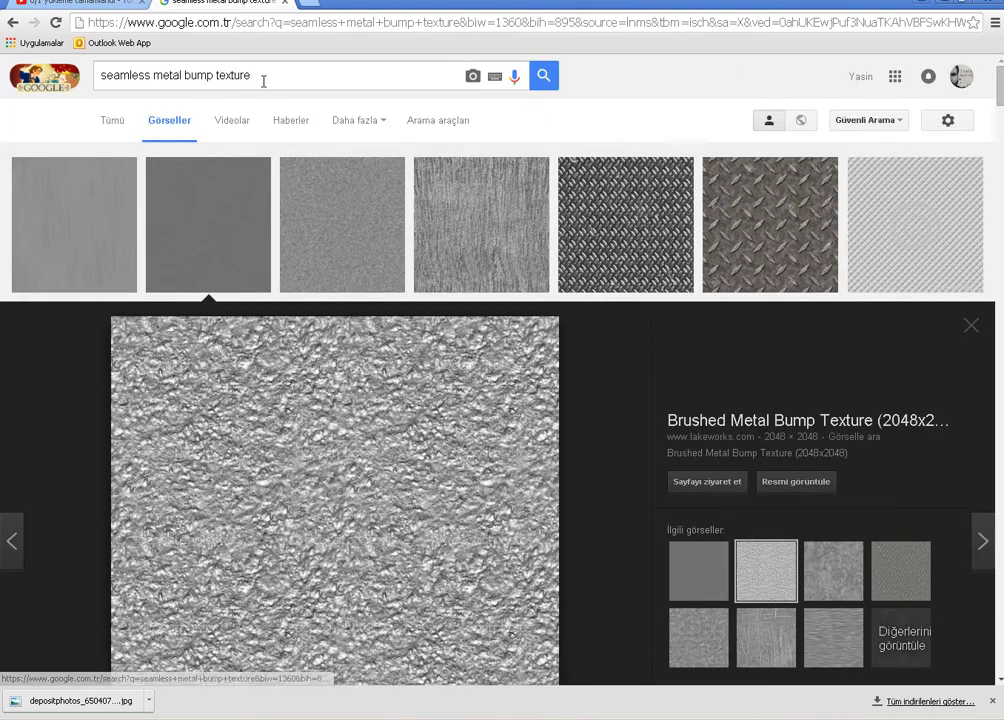
Change the Google Images search to 'seamless rust texture' and run it
left_click_drag(264, 81, 146, 80)
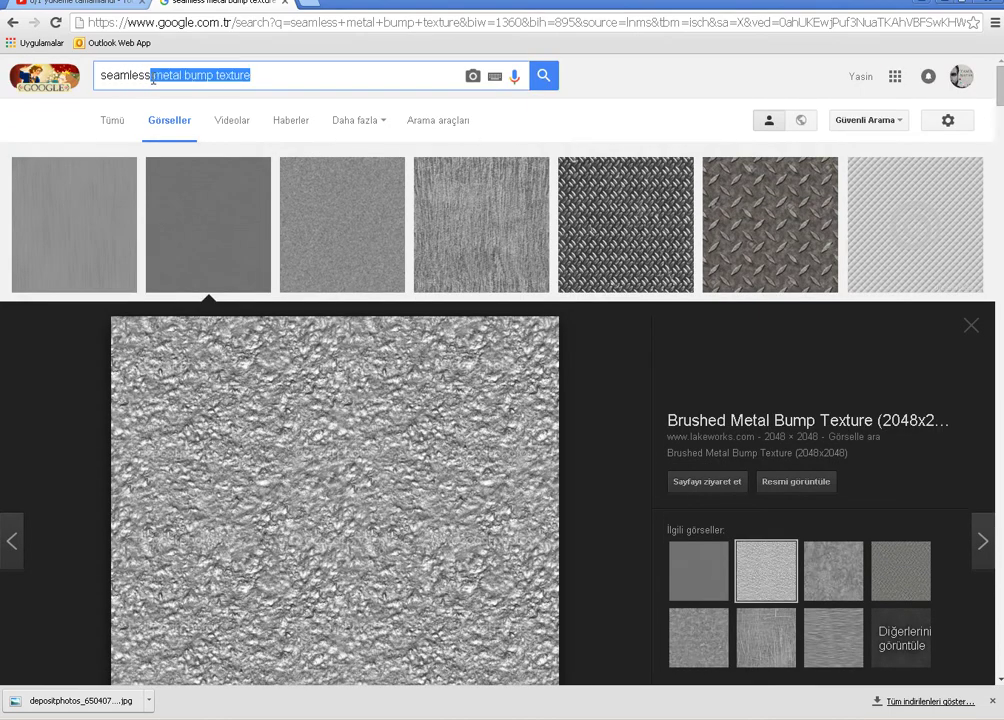
key("BackSpace")
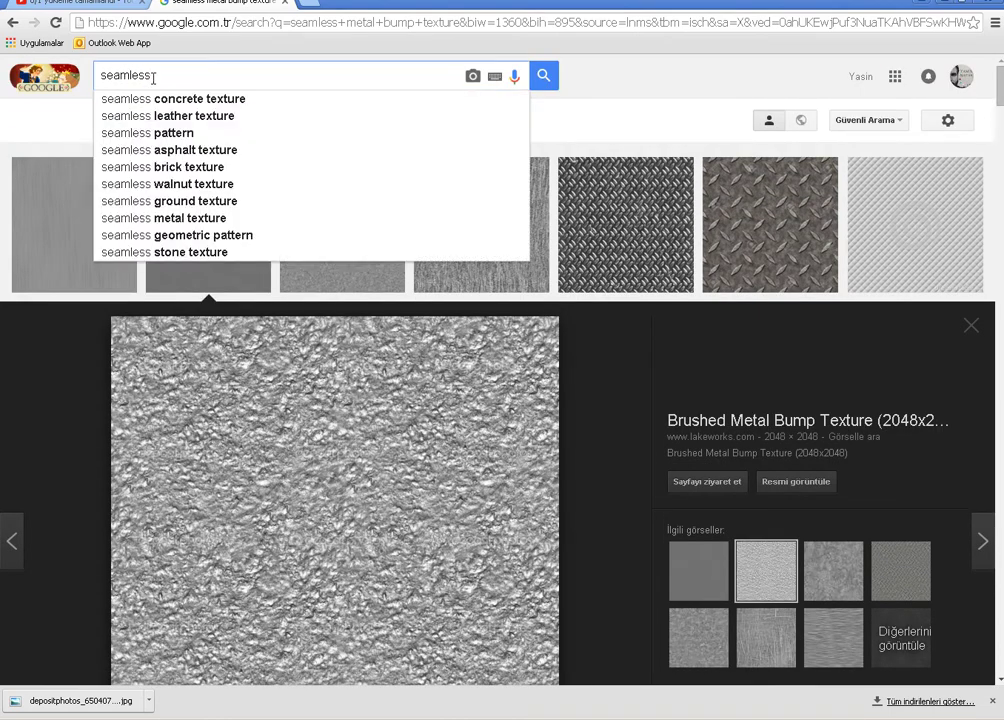
type("rust tex")
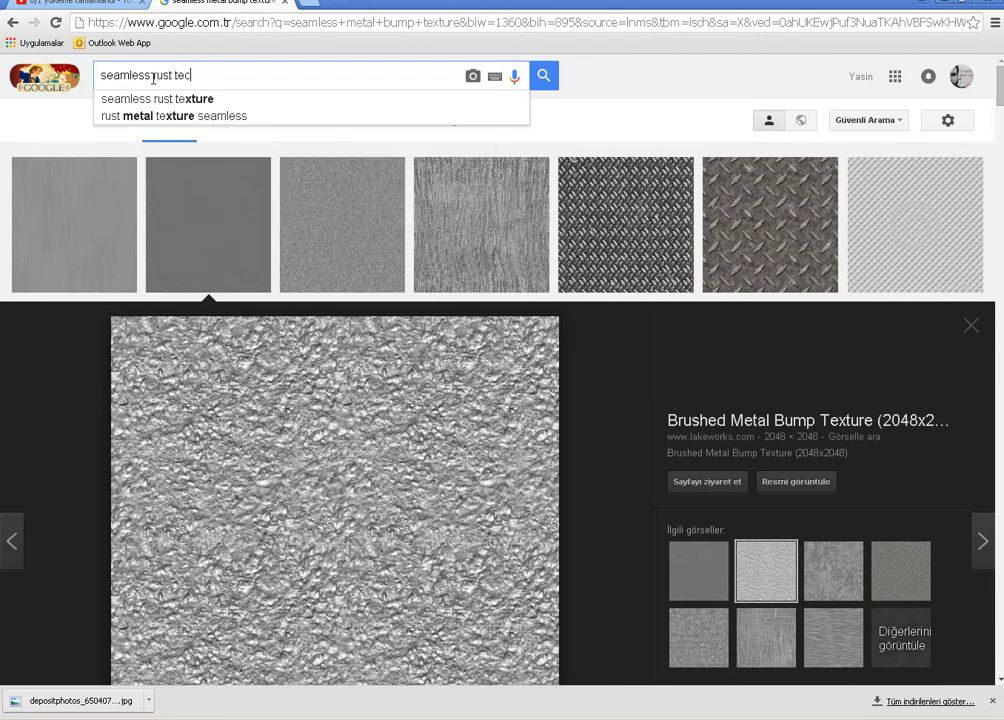
type("t")
key("BackSpace")
key("BackSpace")
type("xt")
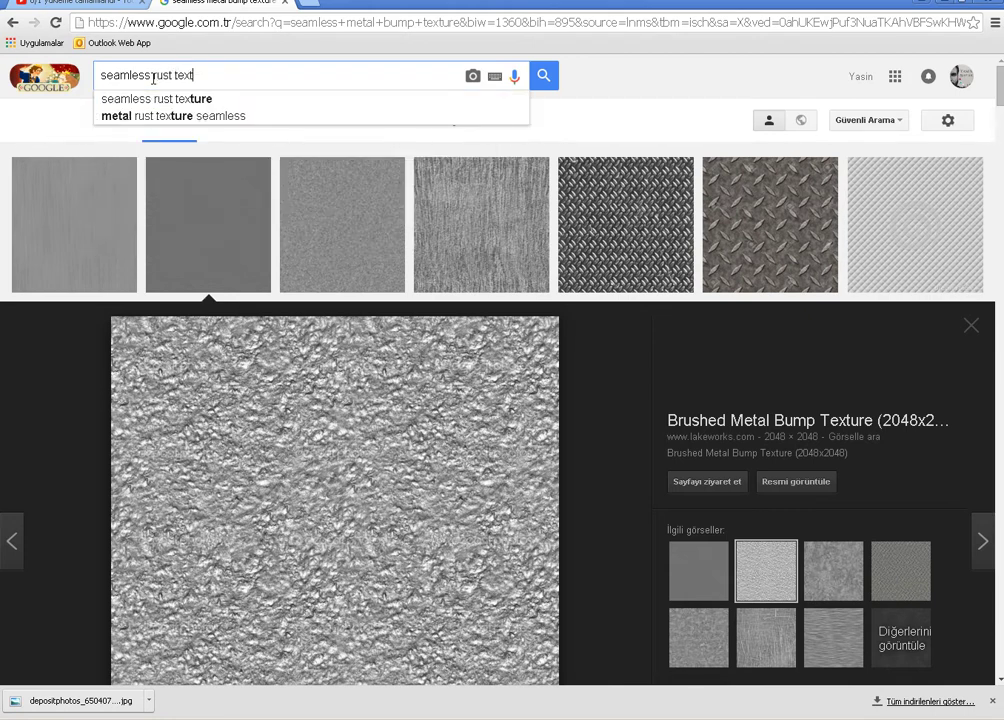
type("ure")
key("Return")
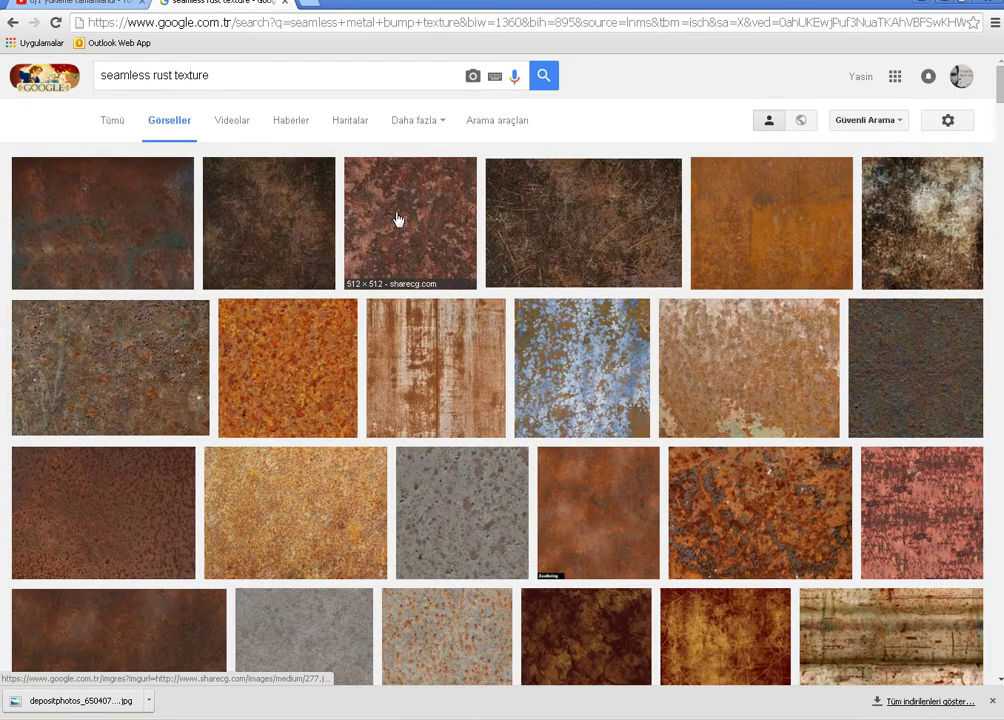
Save the dark scratched rust texture image to the computer
left_click(291, 219)
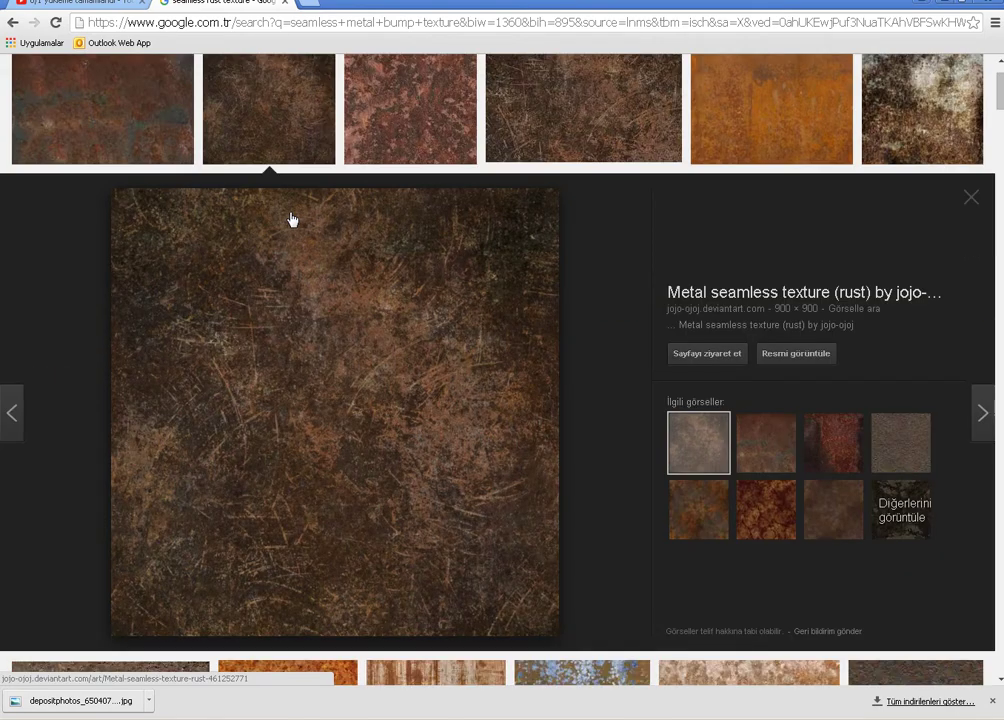
right_click(316, 325)
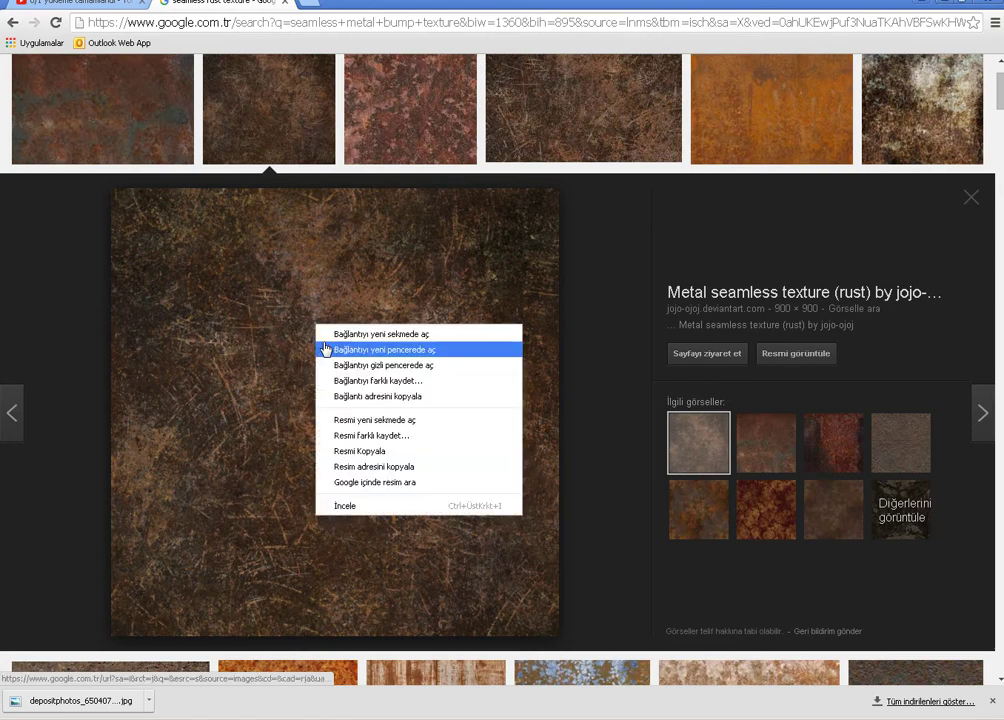
left_click(347, 437)
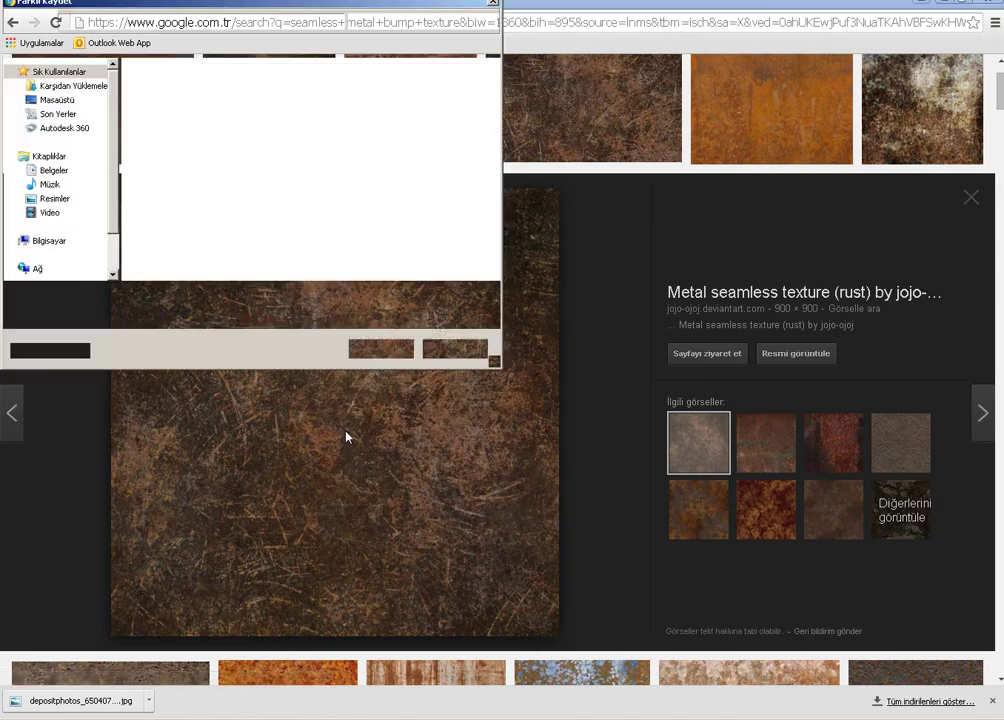
left_click(369, 353)
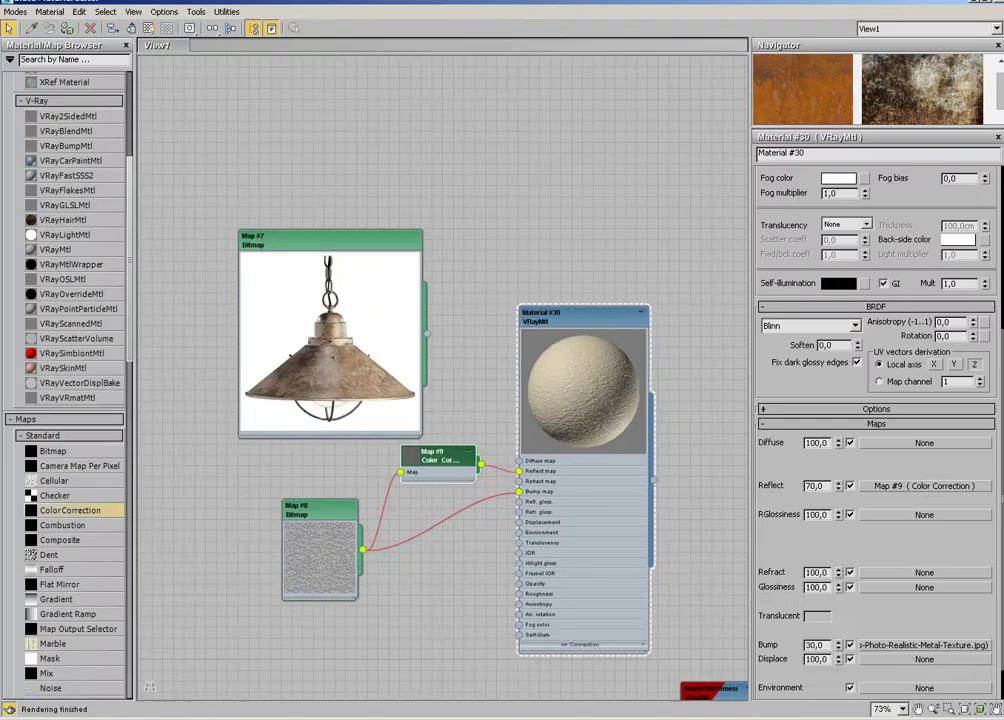
Add a new VRayMtl node, Material #31, to the Slate graph and open its parameters
middle_click_drag(531, 265, 443, 379)
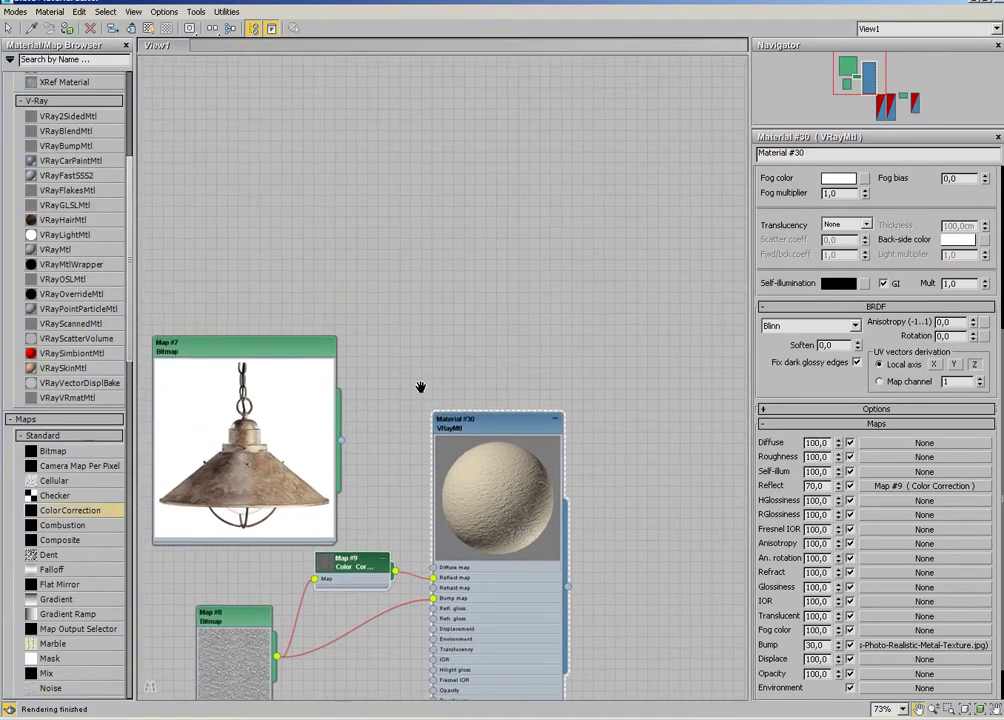
left_click_drag(55, 249, 475, 150)
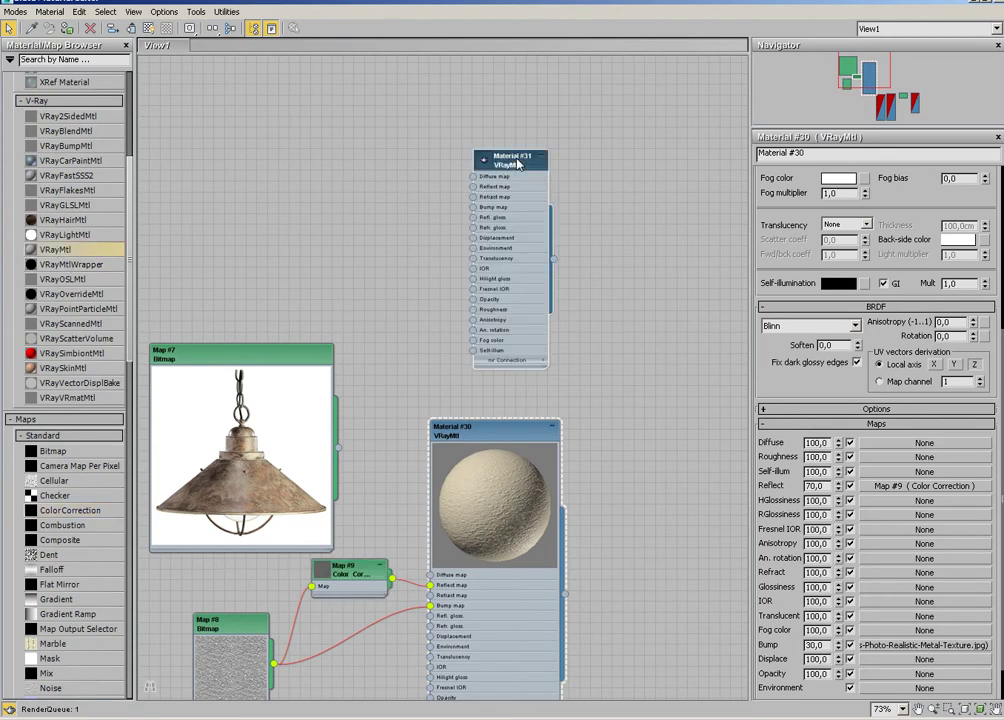
scroll(500, 180, "up", 2)
scroll(518, 195, "up", 1)
double_click(518, 195)
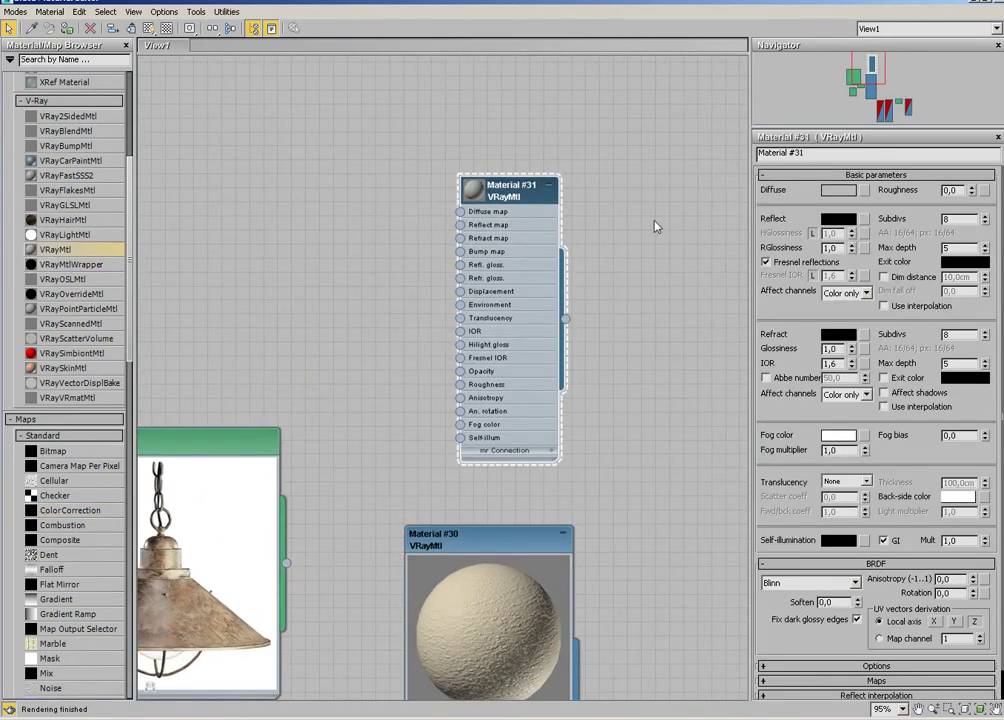
Load the downloaded rust image as Material #31's diffuse bitmap with blur 0,6
left_click(862, 192)
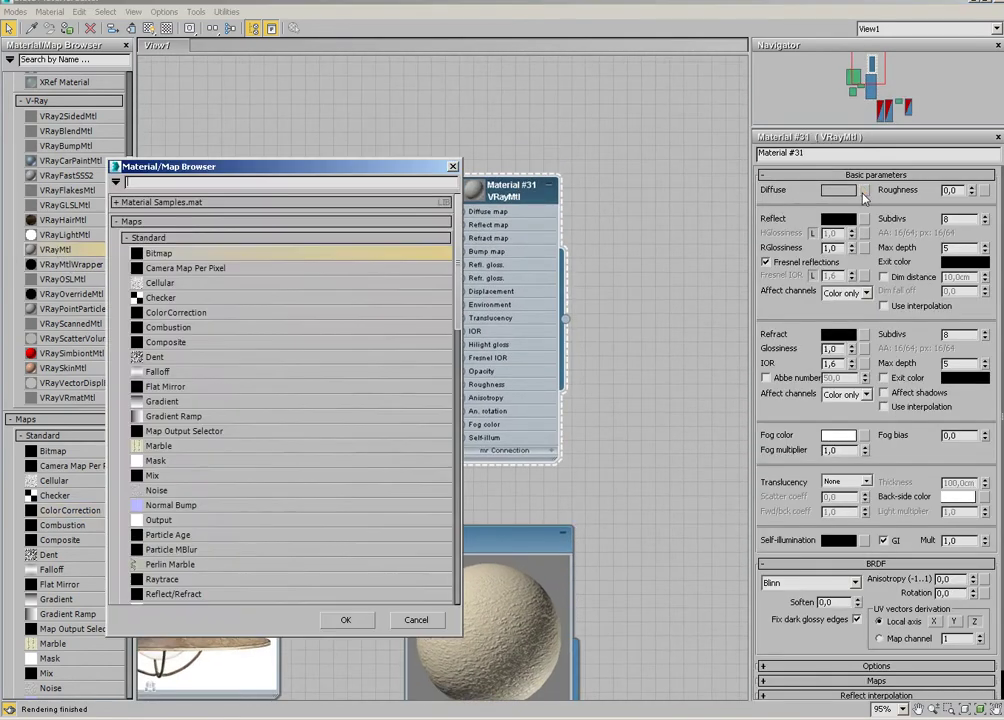
double_click(160, 253)
left_click(360, 160)
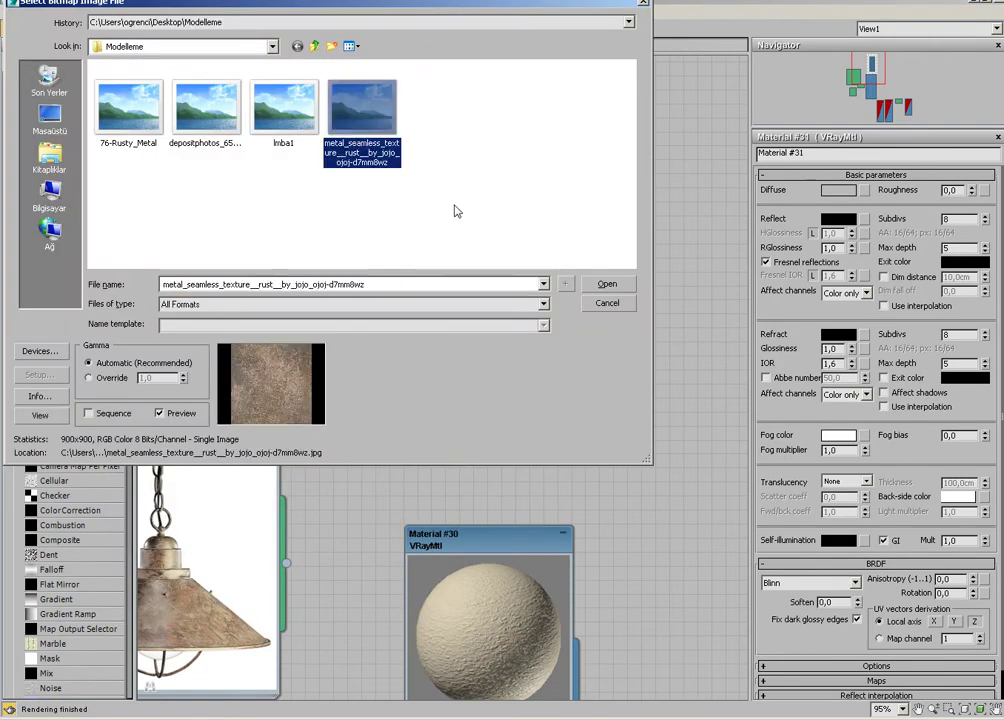
left_click(600, 284)
double_click(322, 203)
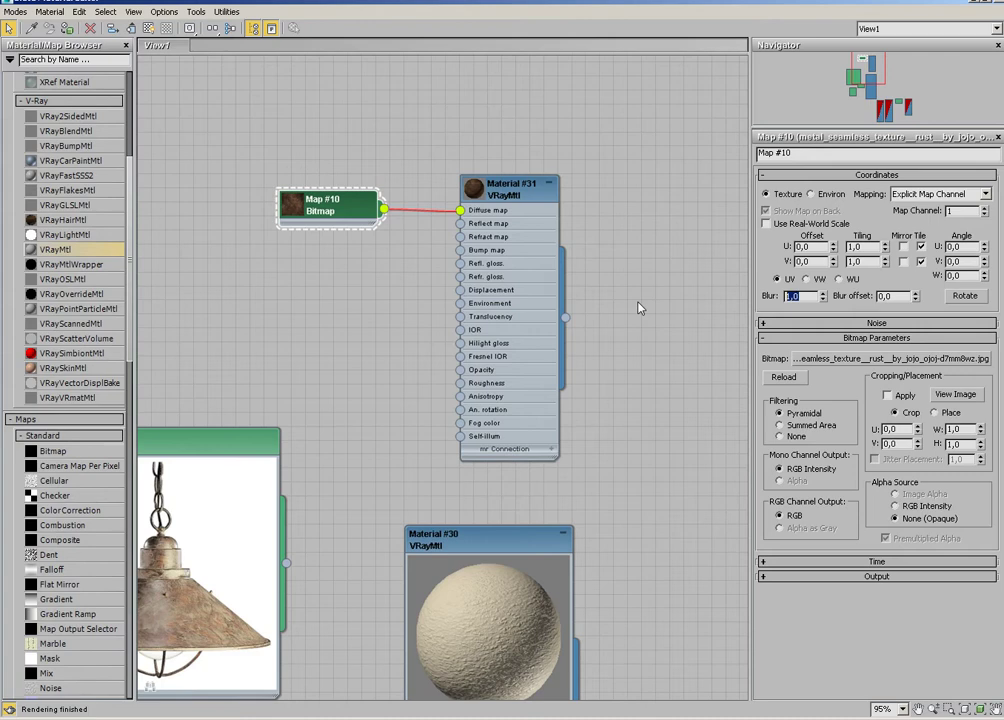
type("0,6")
key("Return")
Set the rust bitmap to Summed Area filtering and wire Map #10 into Material #31's Reflect and Bump maps
left_click(779, 425)
middle_click_drag(318, 220, 314, 196)
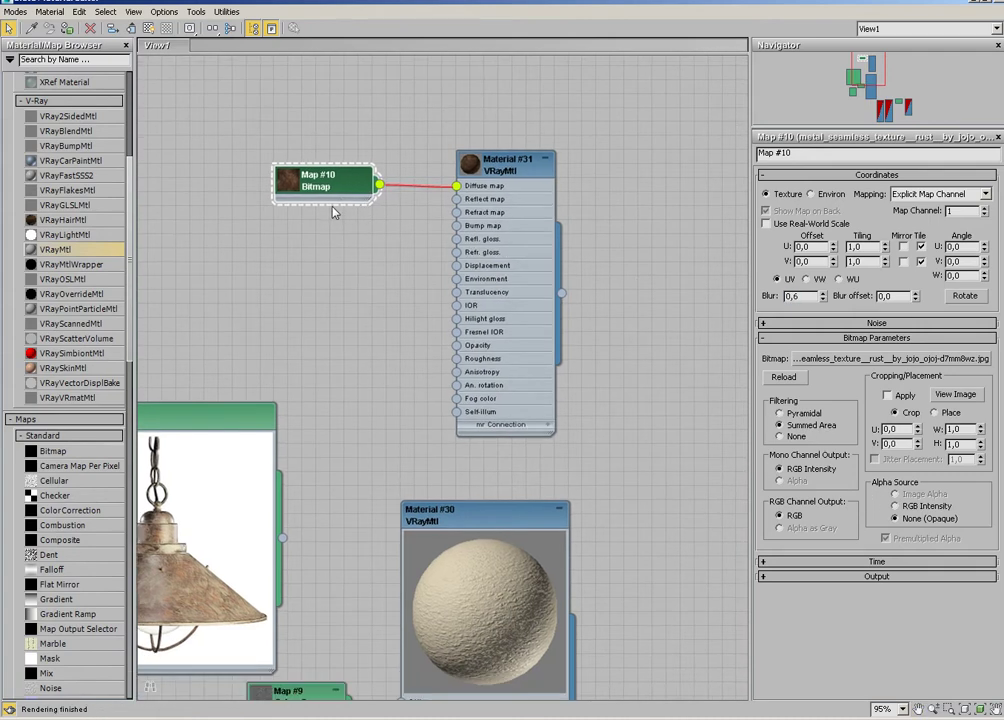
mouse_move(334, 200)
left_mouse_down()
mouse_move(293, 160)
mouse_move(337, 201)
mouse_move(456, 199)
left_mouse_up()
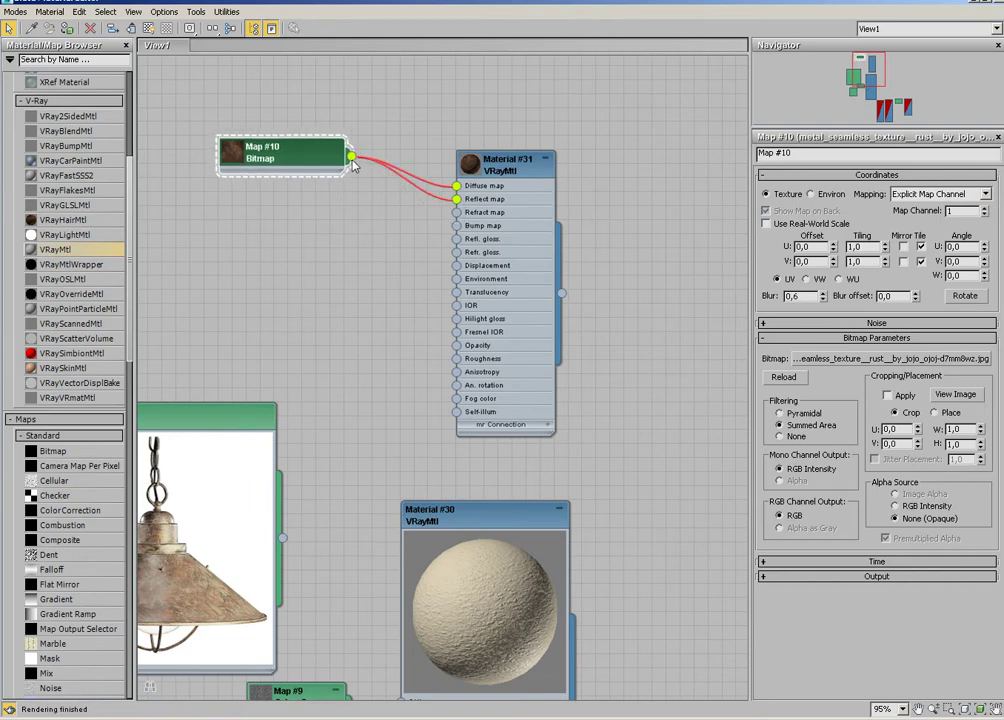
left_click_drag(437, 224, 456, 225)
middle_click_drag(443, 455, 469, 324)
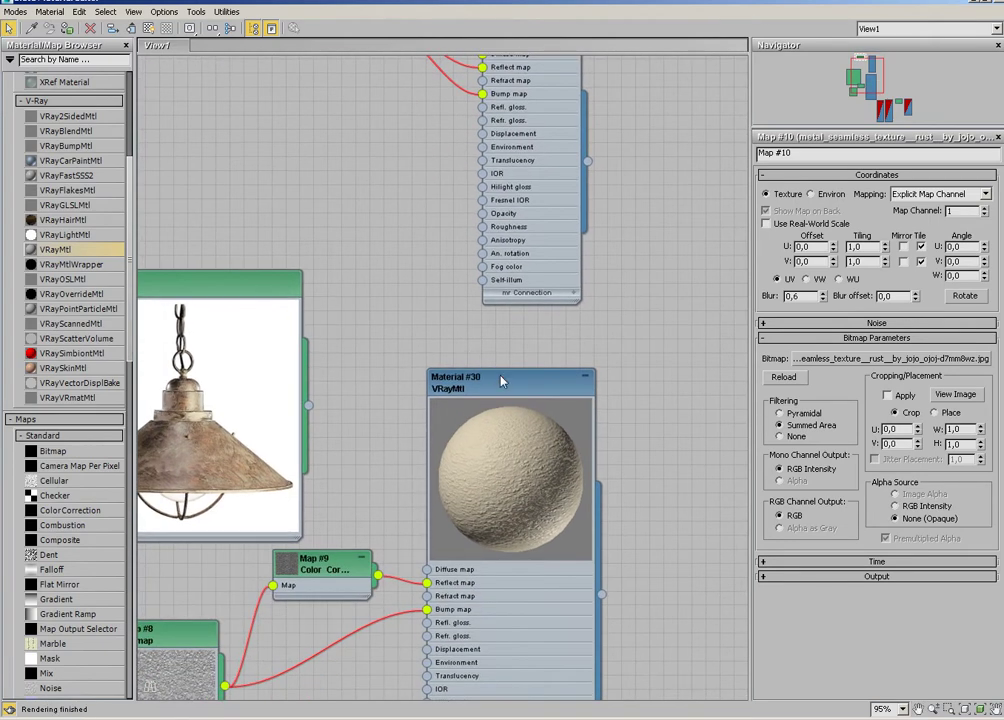
Set Material #30's bump amount to 10
left_click(502, 381)
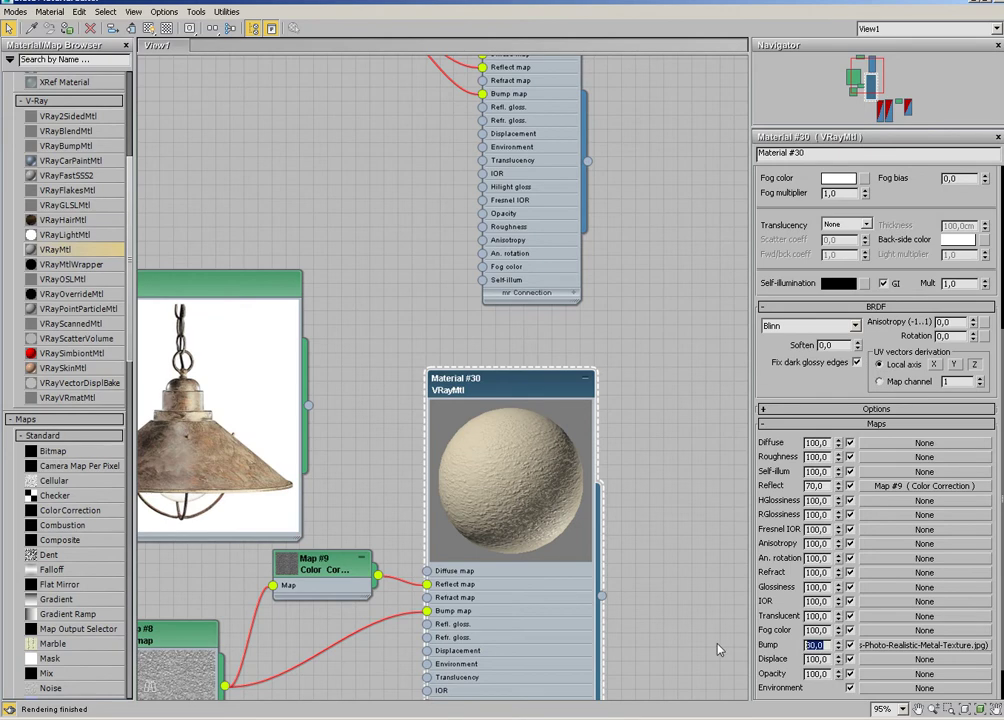
type("10")
key("Return")
Set Material #31's bump amount to 20 in the Maps rollout
middle_click_drag(448, 308, 493, 479)
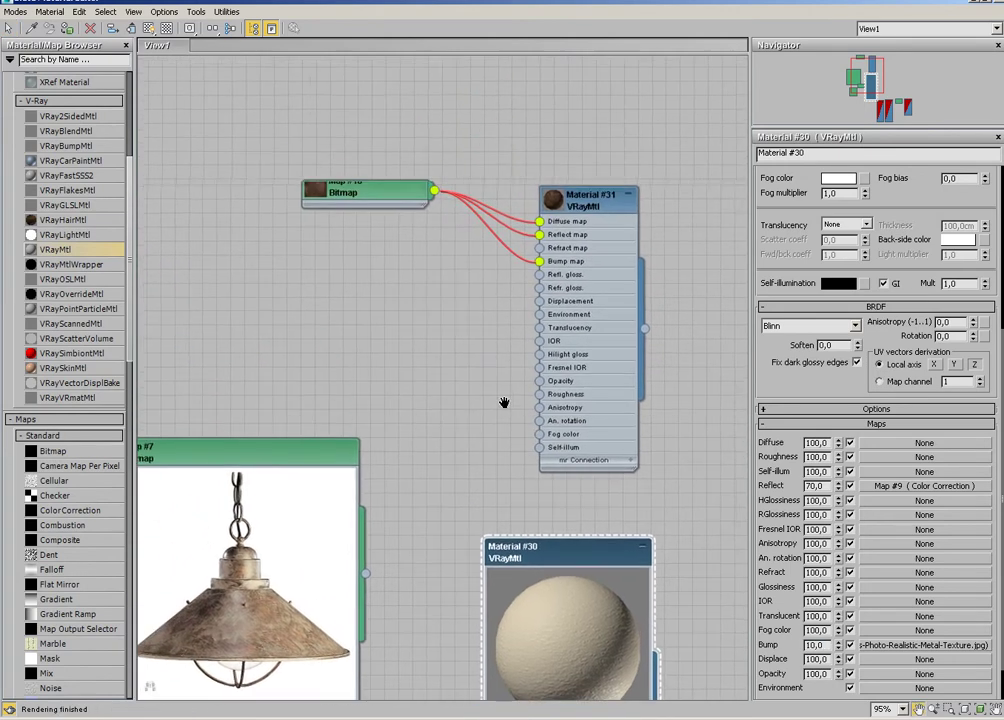
left_click(577, 210)
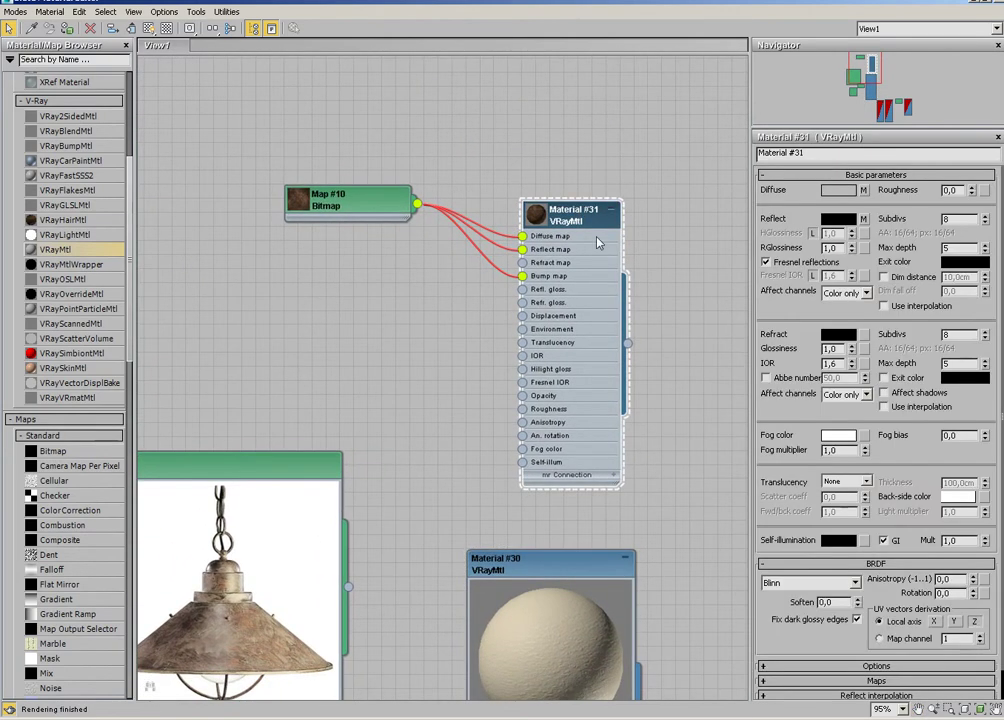
scroll(803, 560, "down", 1)
scroll(803, 560, "down", 1)
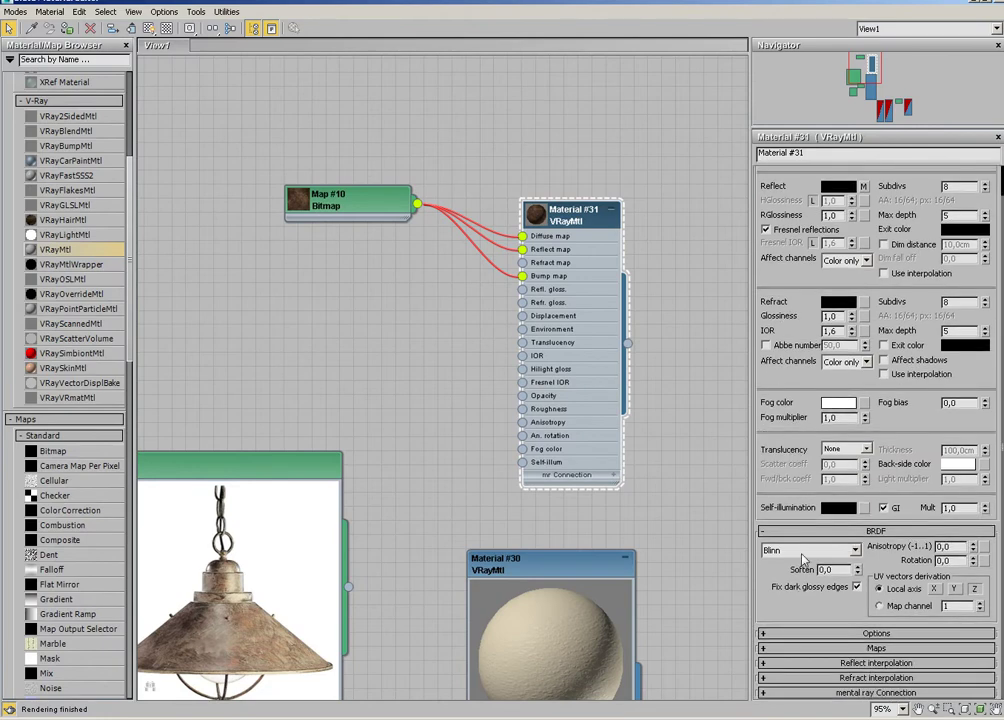
left_click(824, 649)
double_click(818, 645)
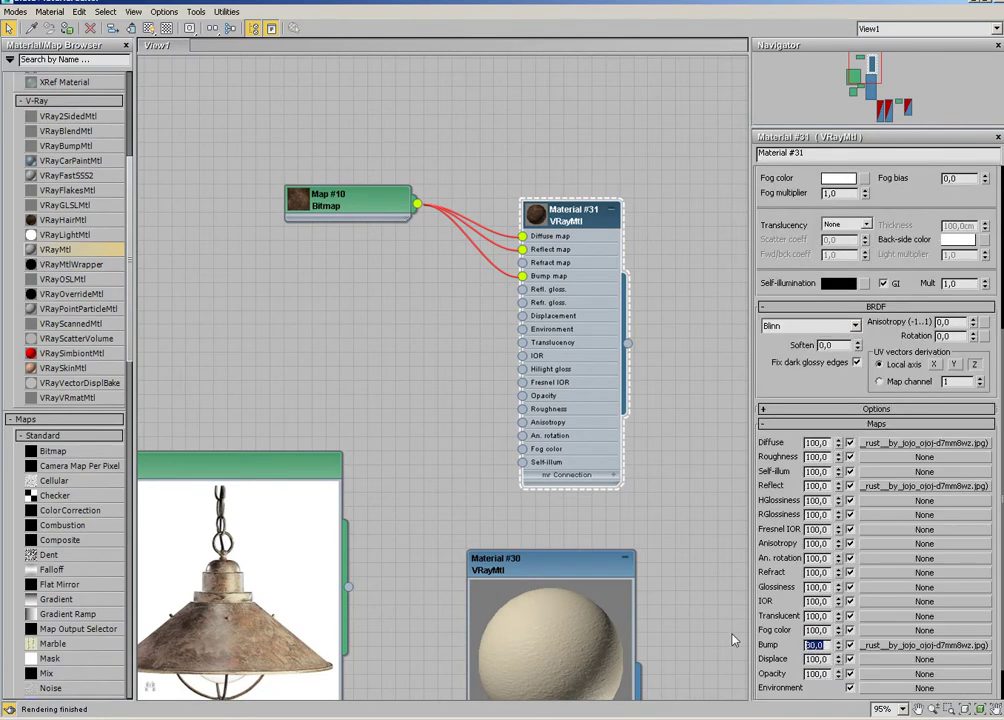
Set Material #31's reflection glossiness to 0,65
middle_click_drag(436, 232, 441, 271)
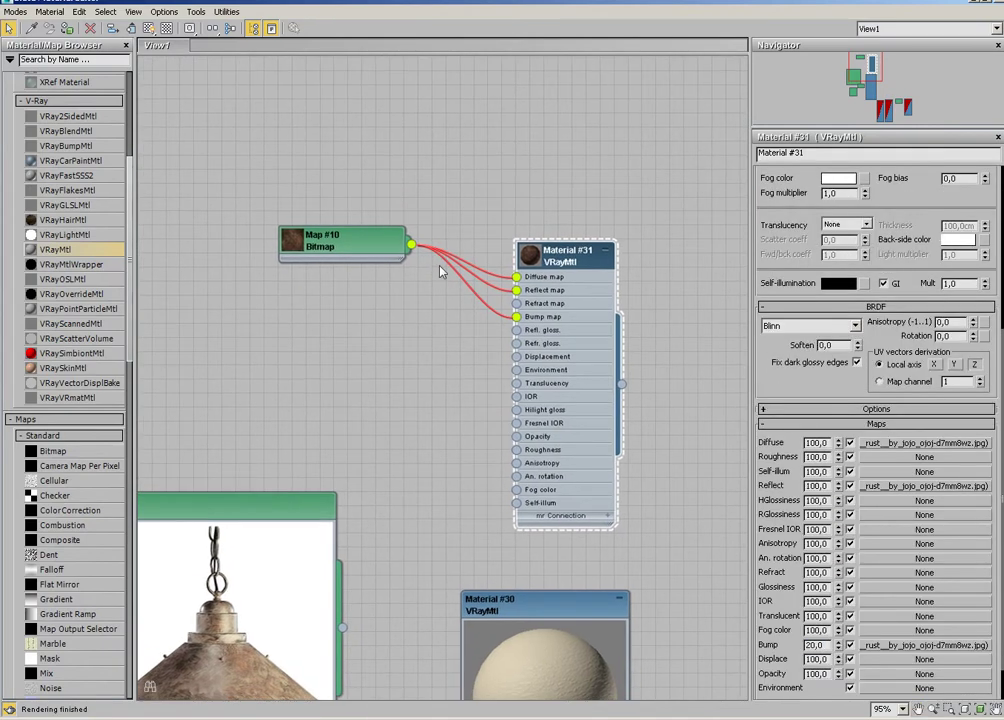
left_click_drag(555, 268, 541, 184)
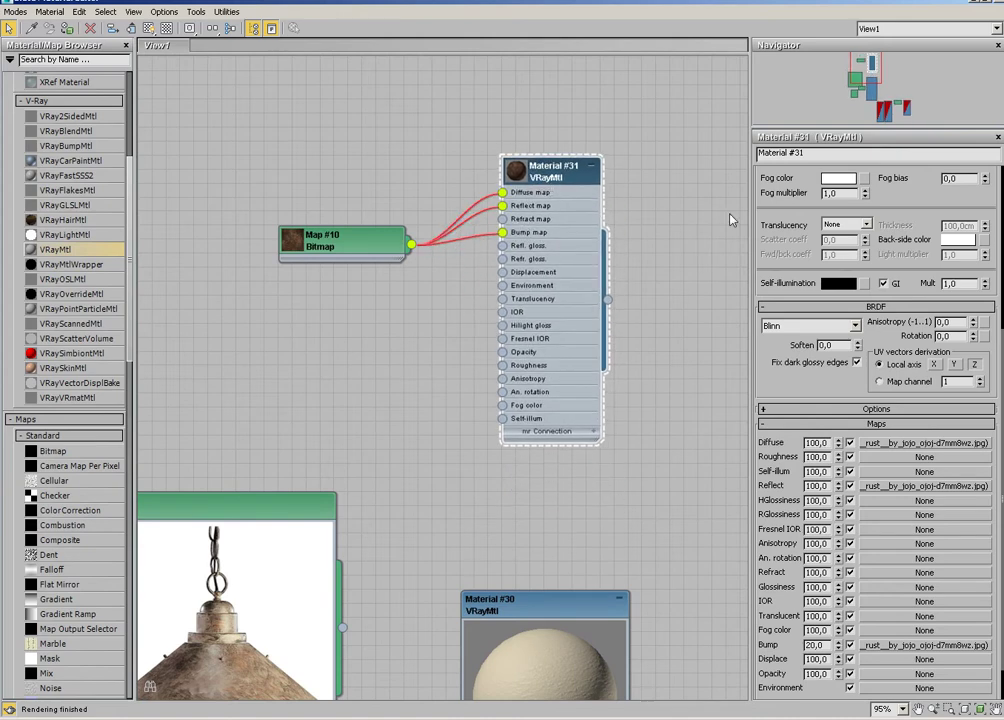
scroll(790, 358, "up", 5)
scroll(790, 358, "up", 3)
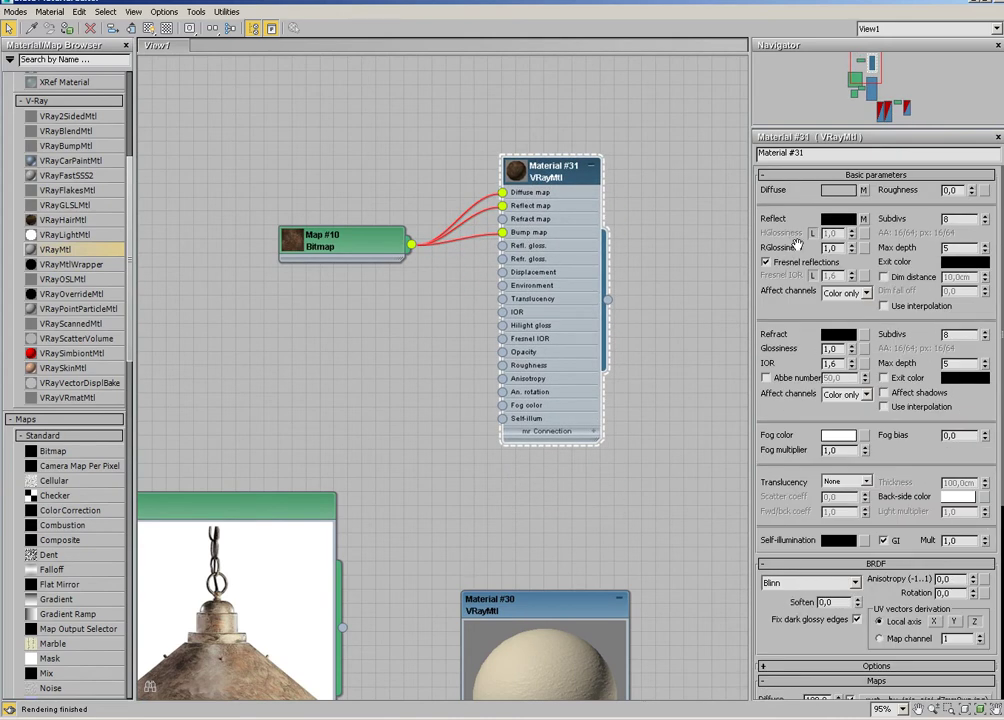
type("0,65")
key("Return")
Show an enlarged rusty sphere preview inside the Material #31 node and tidy the node layout
left_click_drag(603, 445, 686, 445)
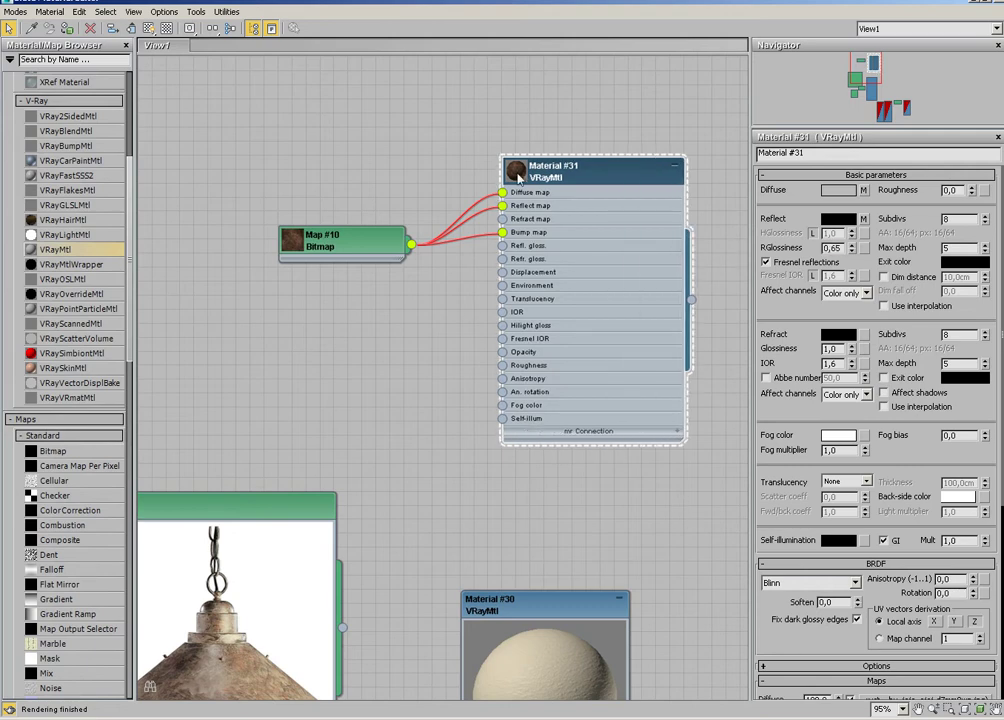
double_click(518, 178)
left_click_drag(520, 168, 504, 92)
middle_click_drag(450, 300, 428, 320)
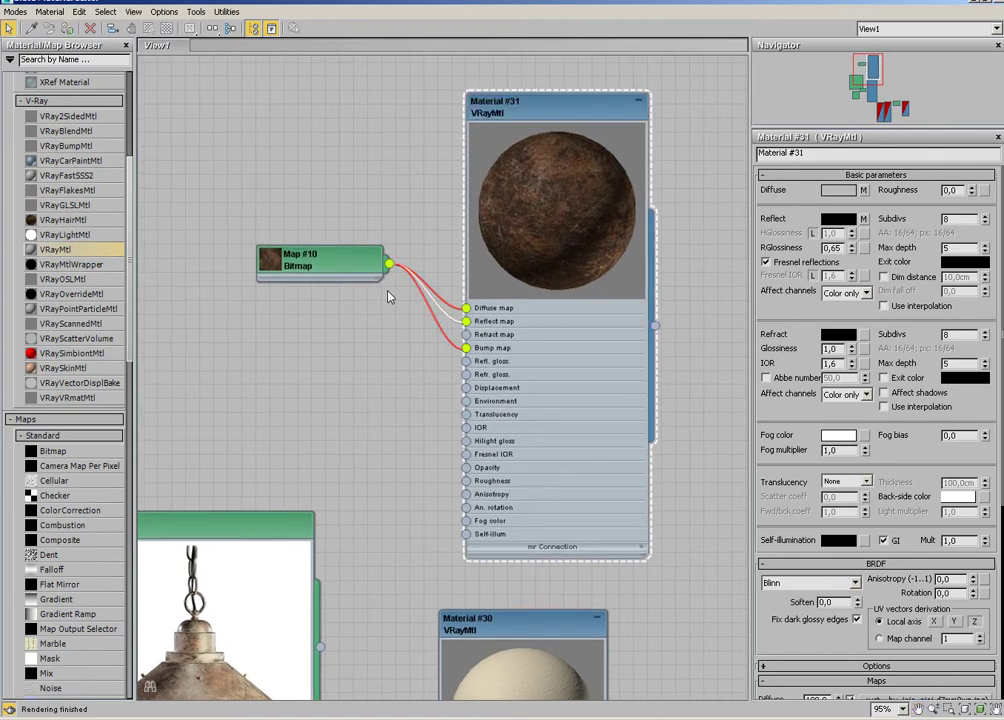
left_click_drag(318, 268, 247, 211)
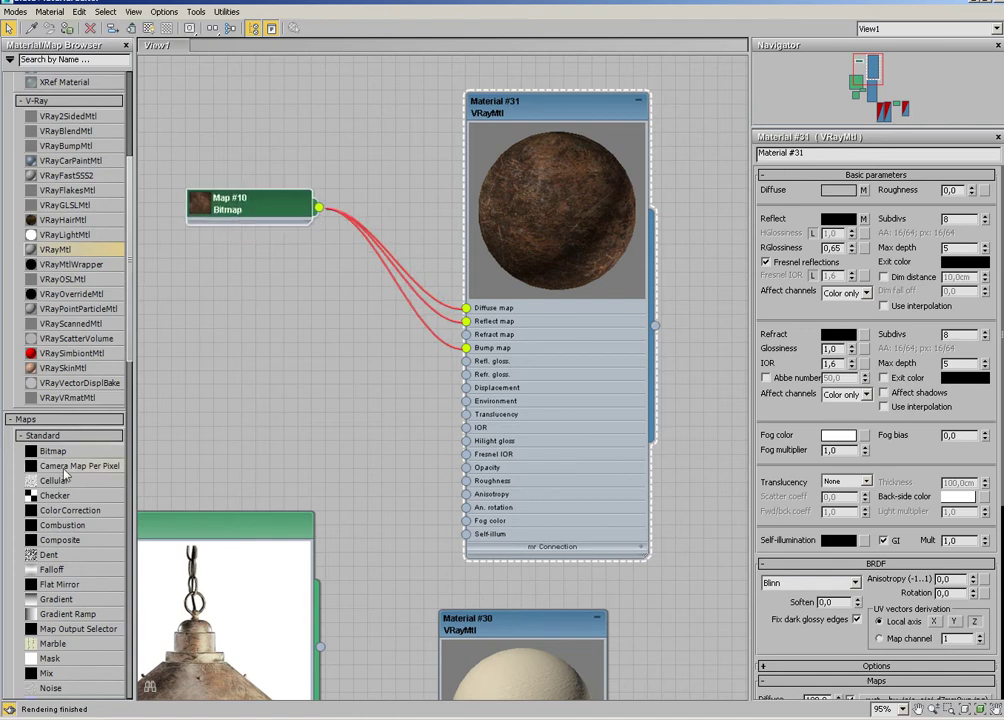
Feed the rust bitmap into a new Color Correction map with saturation removed
left_click_drag(62, 513, 245, 335)
middle_click_drag(250, 262, 312, 252)
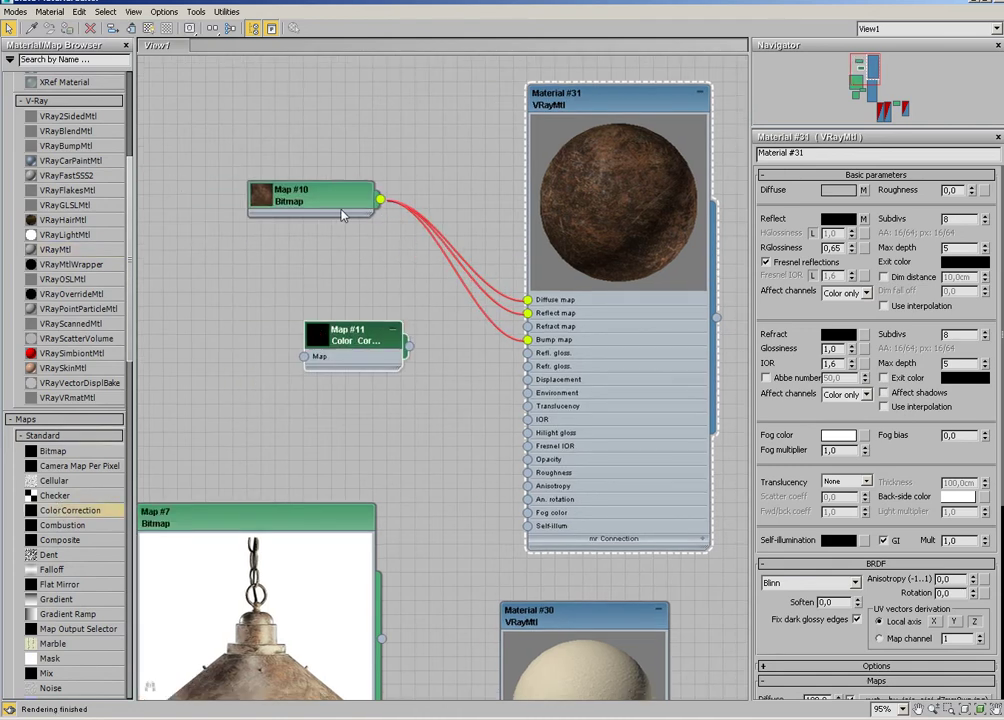
left_click_drag(381, 200, 303, 357)
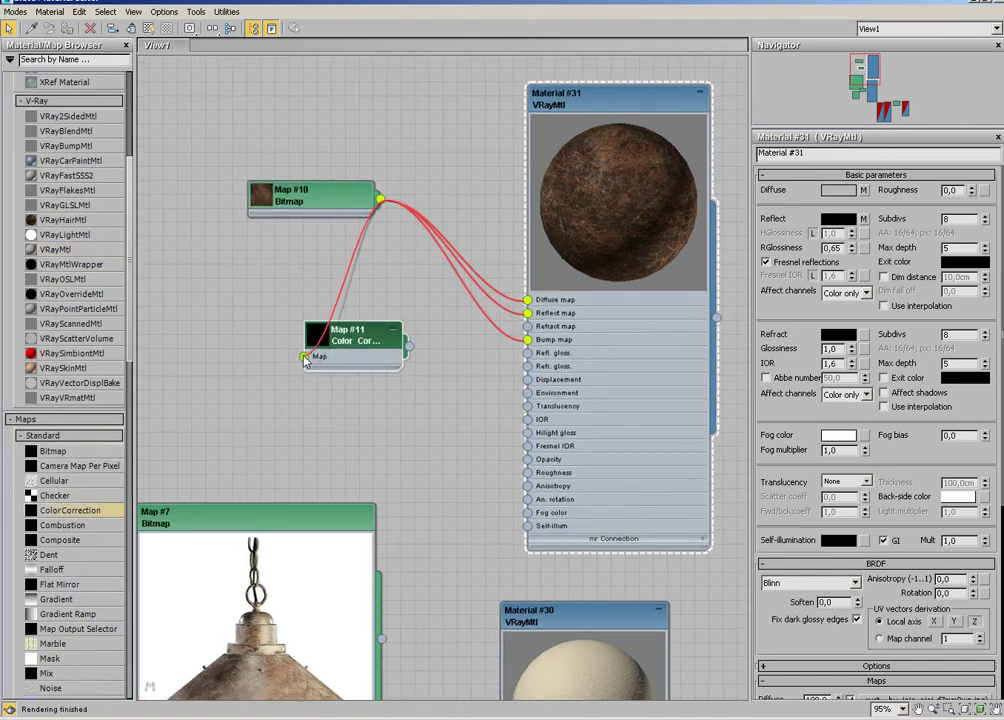
double_click(368, 342)
left_click_drag(877, 377, 742, 391)
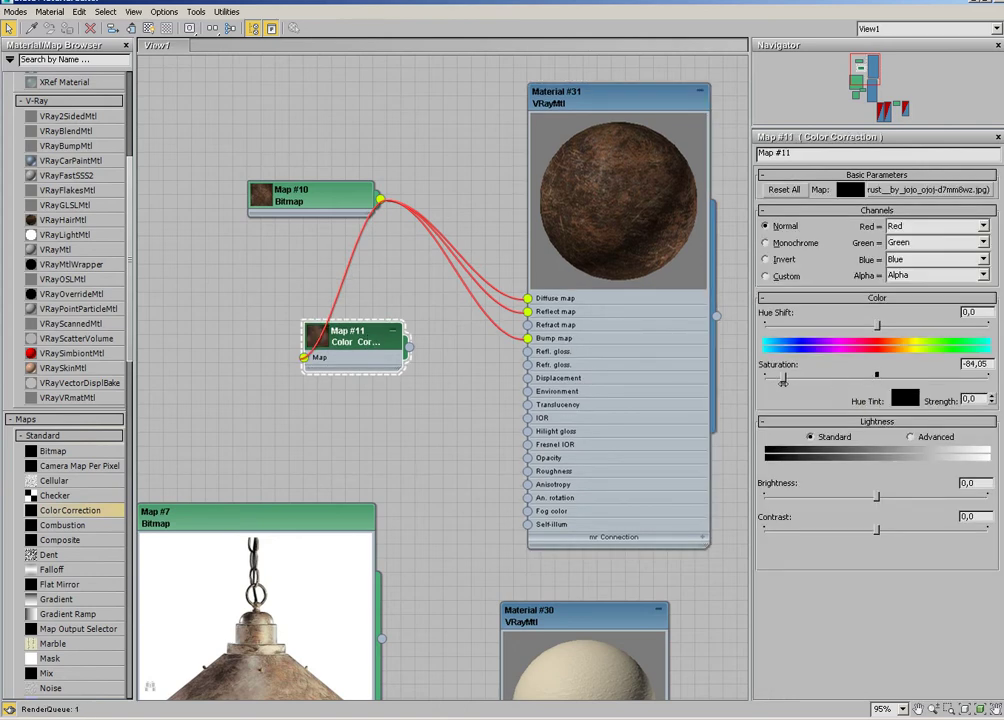
Raise the Color Correction brightness to 3,65 and contrast to 5,65, driving Material #31's Reflect map
middle_click_drag(647, 291, 635, 301)
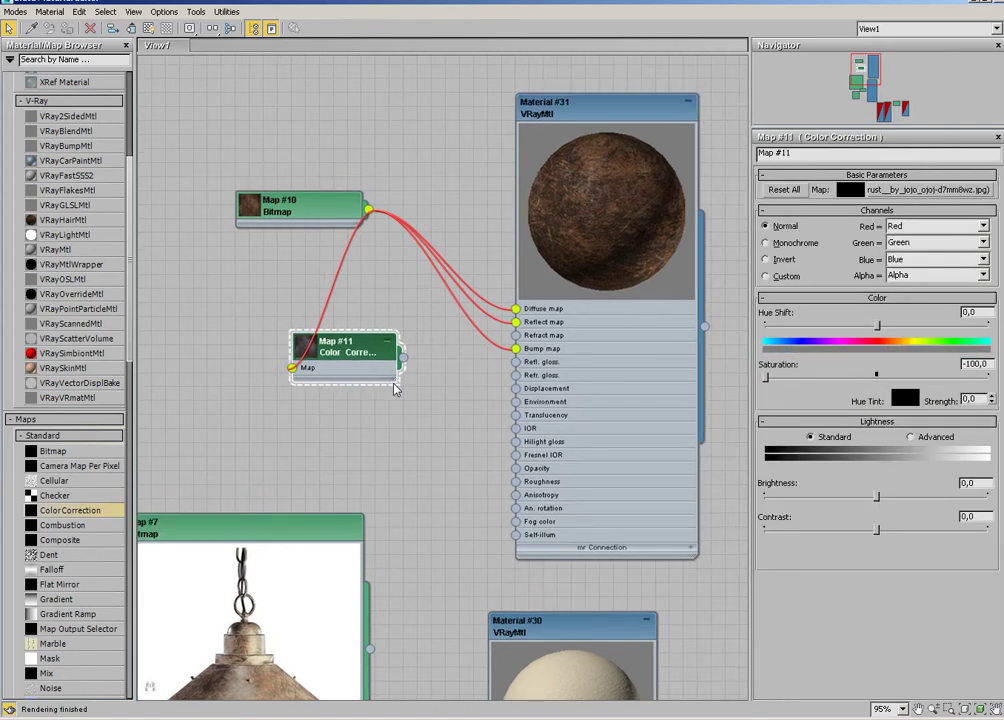
left_click_drag(399, 372, 450, 375)
double_click(302, 345)
left_click_drag(370, 344, 355, 317)
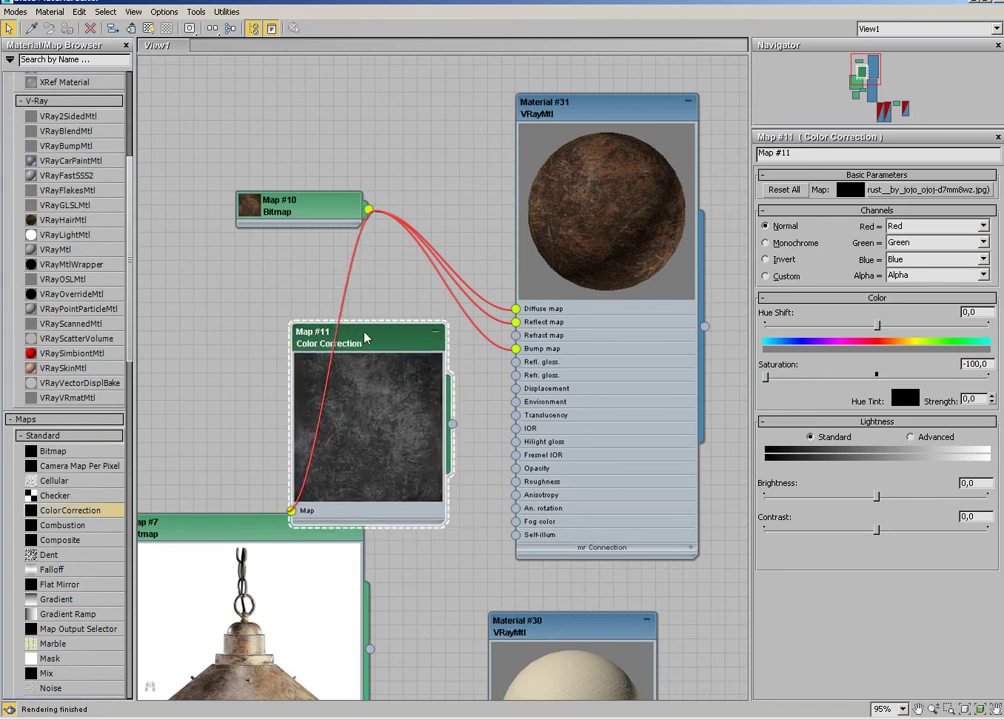
mouse_move(877, 495)
left_mouse_down()
mouse_move(897, 533)
mouse_move(879, 532)
left_mouse_up()
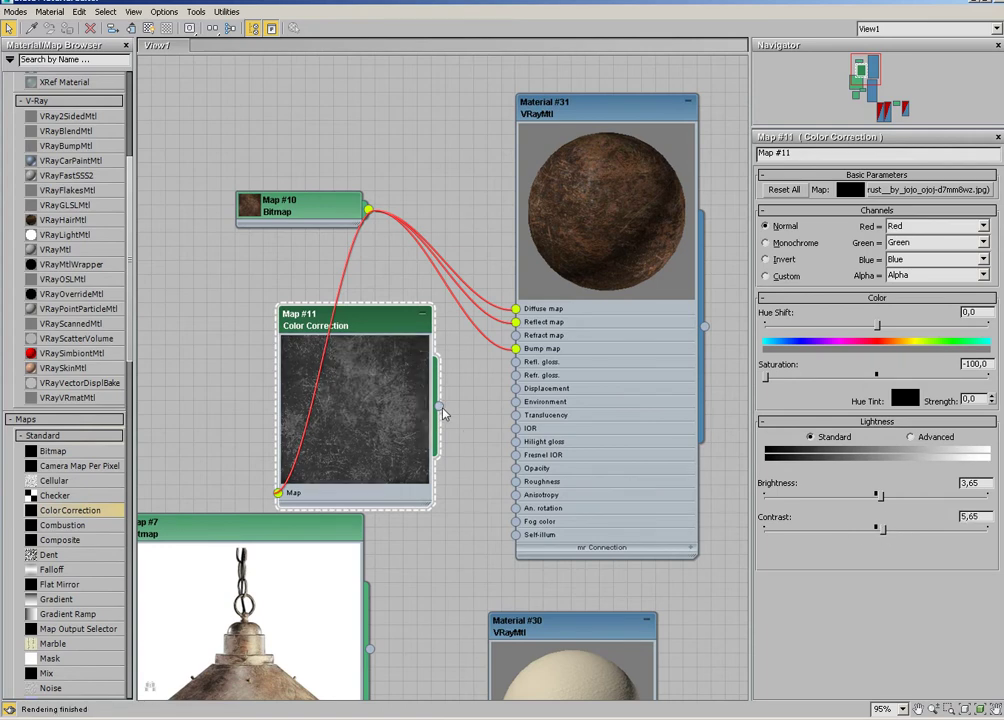
left_click_drag(440, 408, 515, 323)
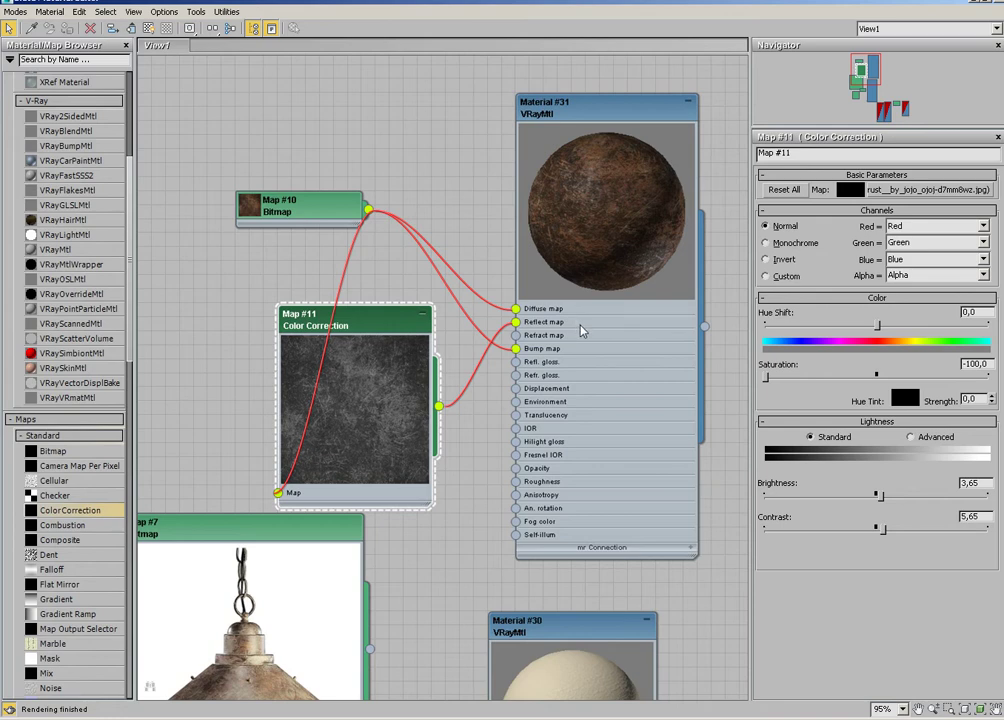
Select Material #31's name field to replace its name
middle_click_drag(600, 331, 581, 344)
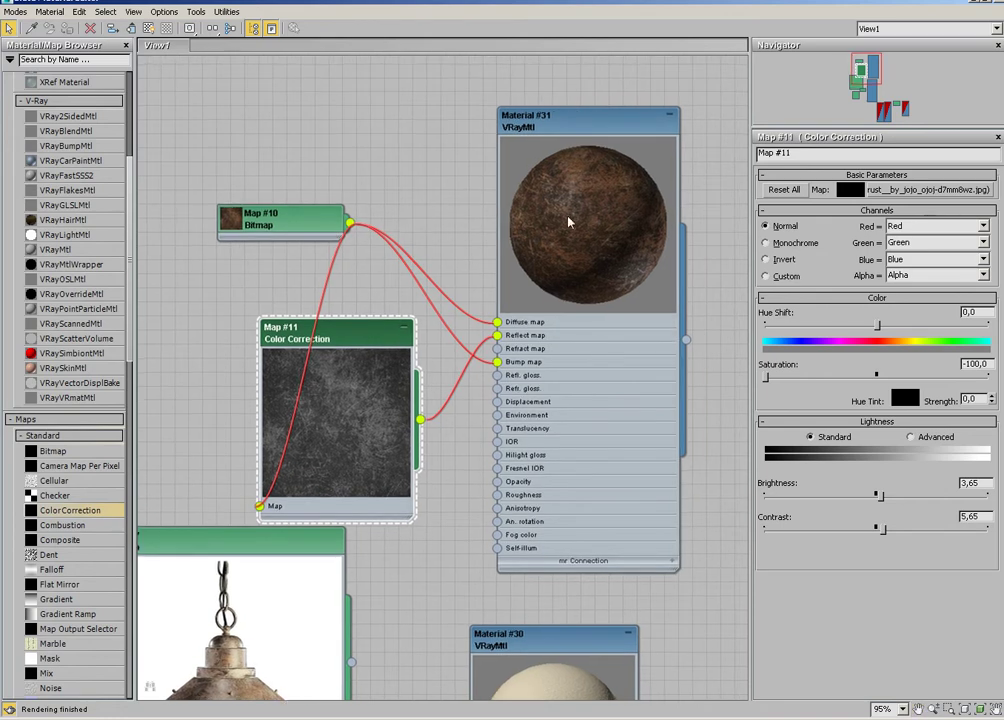
left_click(572, 133)
middle_click_drag(655, 197, 494, 237)
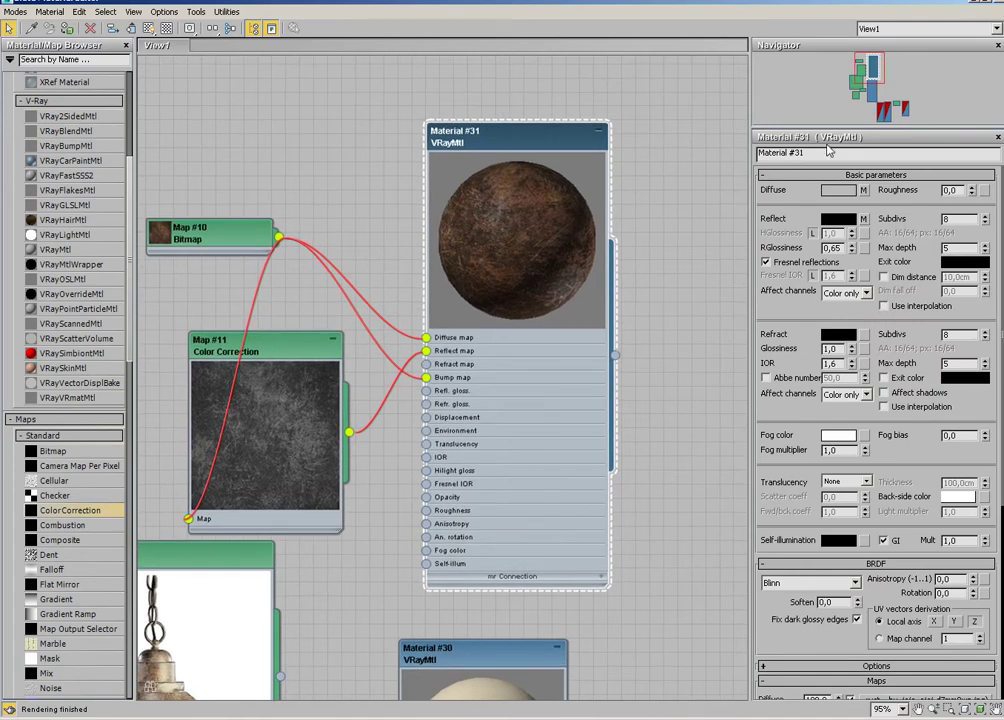
left_click_drag(829, 152, 759, 156)
Rename Material #31 to Pas and Material #30 to Boya
type("Pas")
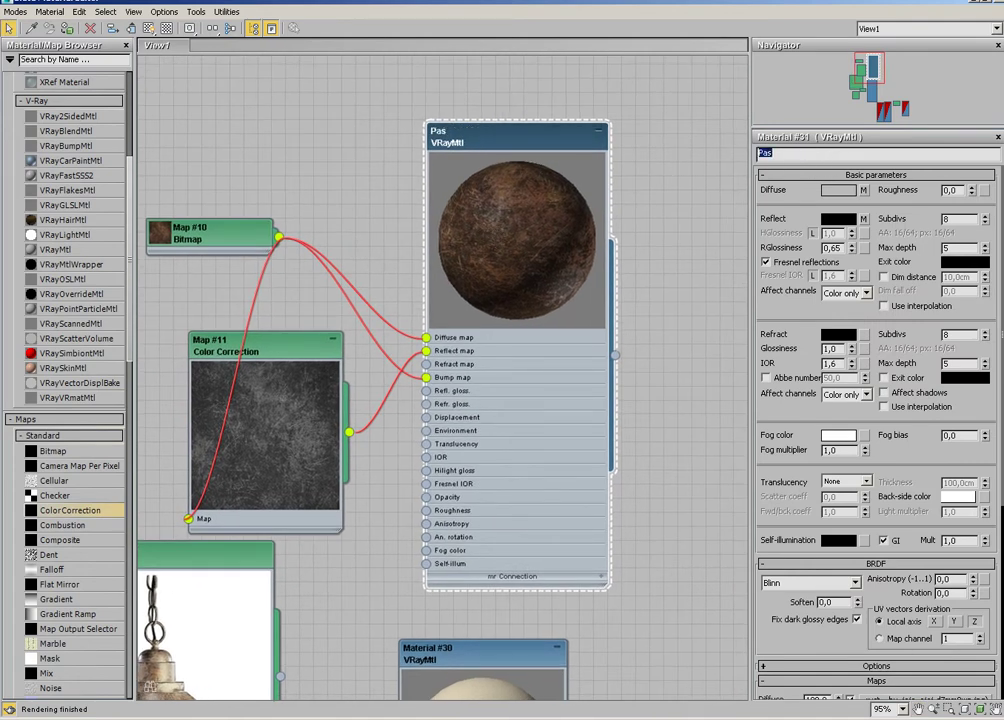
middle_click_drag(528, 529, 572, 323)
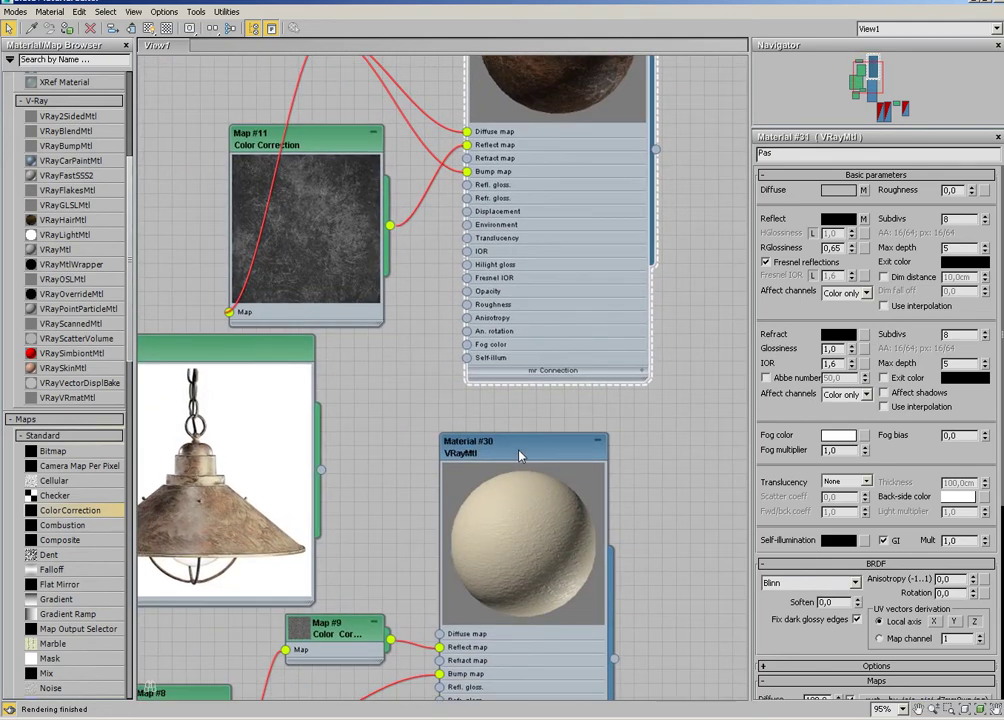
left_click(528, 453)
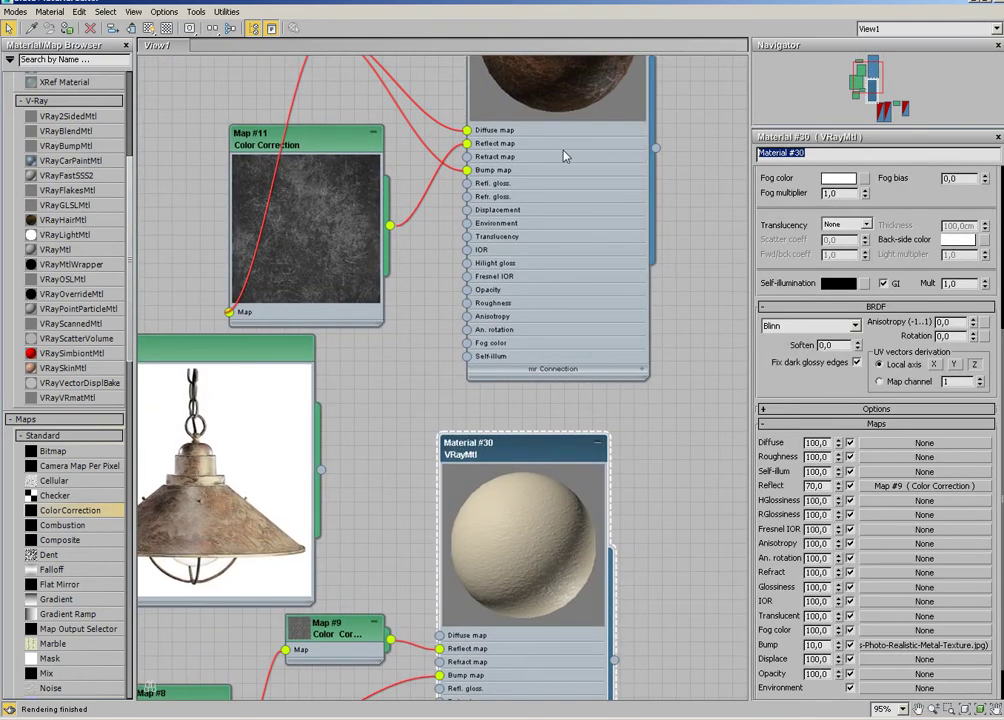
type("Boya")
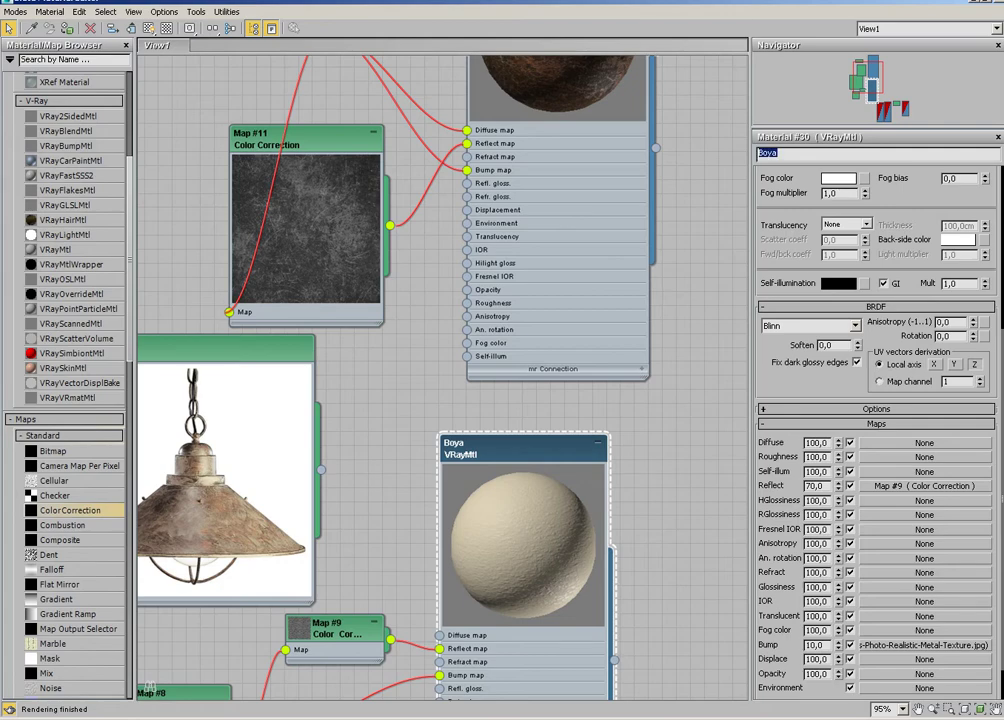
Bring the Pas material node back into view and open its parameters
scroll(403, 285, "down", 2)
scroll(425, 314, "down", 2)
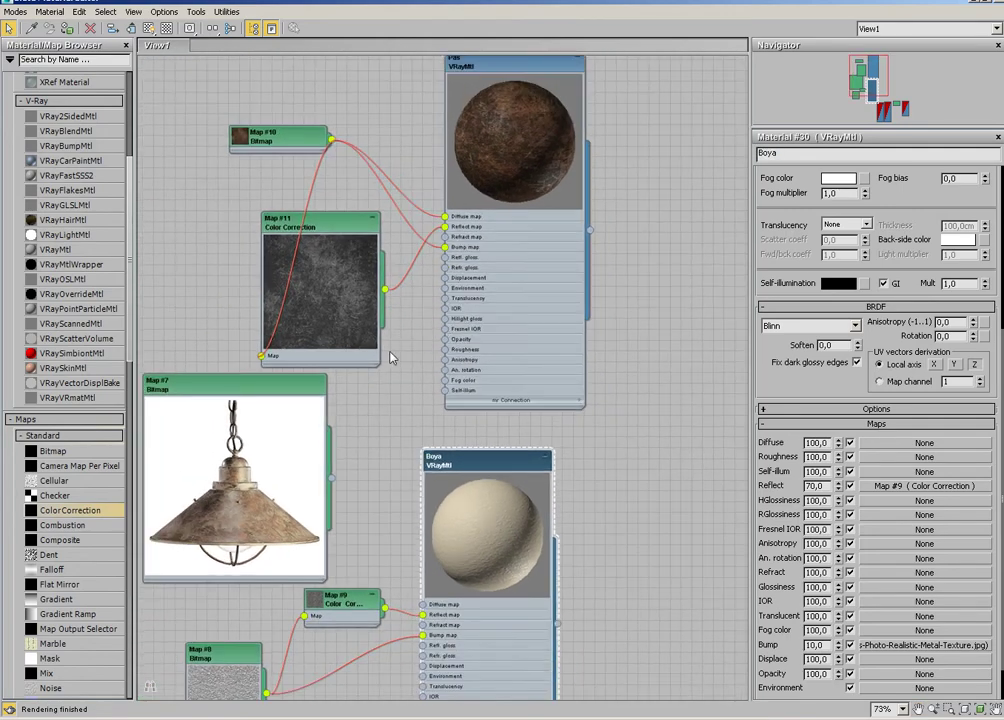
scroll(130, 252, "up", 1)
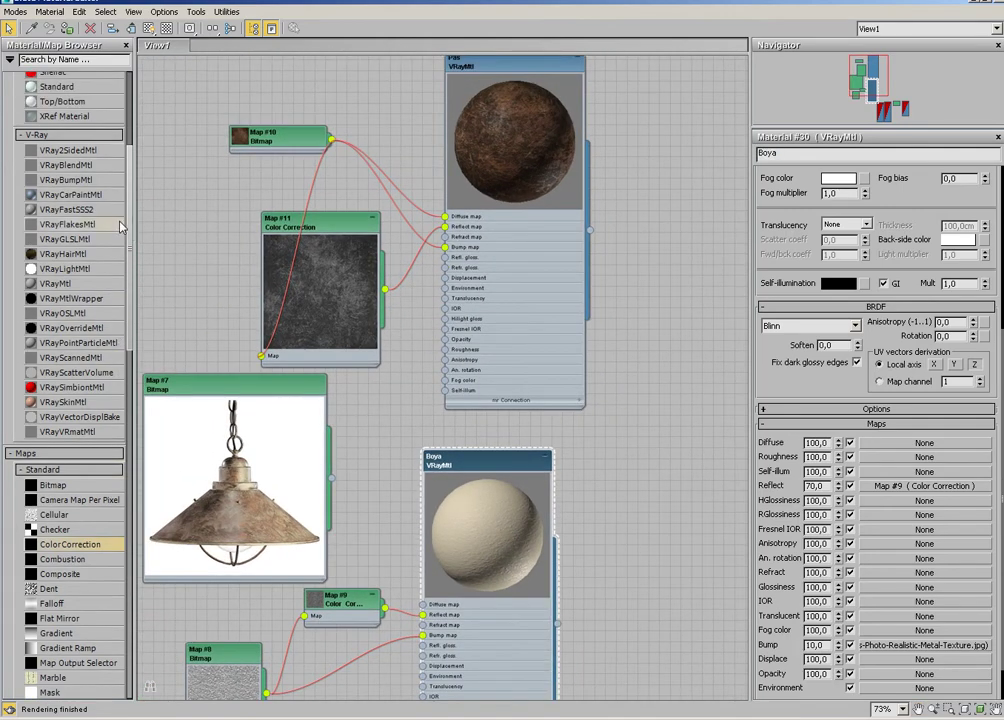
mouse_move(389, 271)
middle_mouse_down()
mouse_move(400, 333)
mouse_move(408, 273)
mouse_move(383, 331)
middle_mouse_up()
scroll(460, 305, "up", 1)
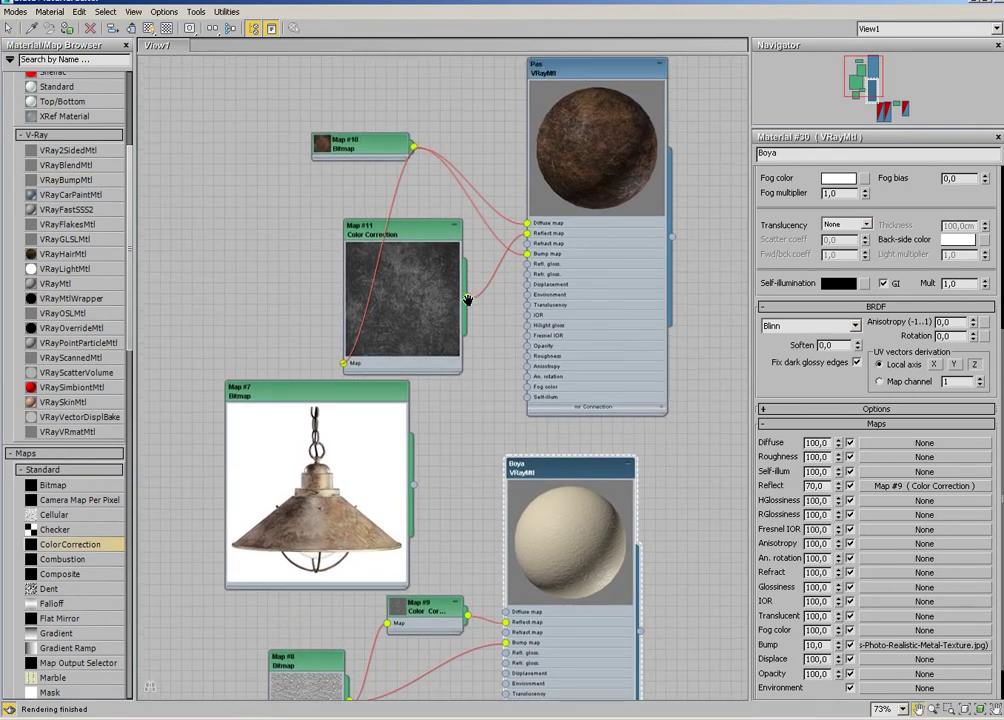
scroll(466, 300, "up", 1)
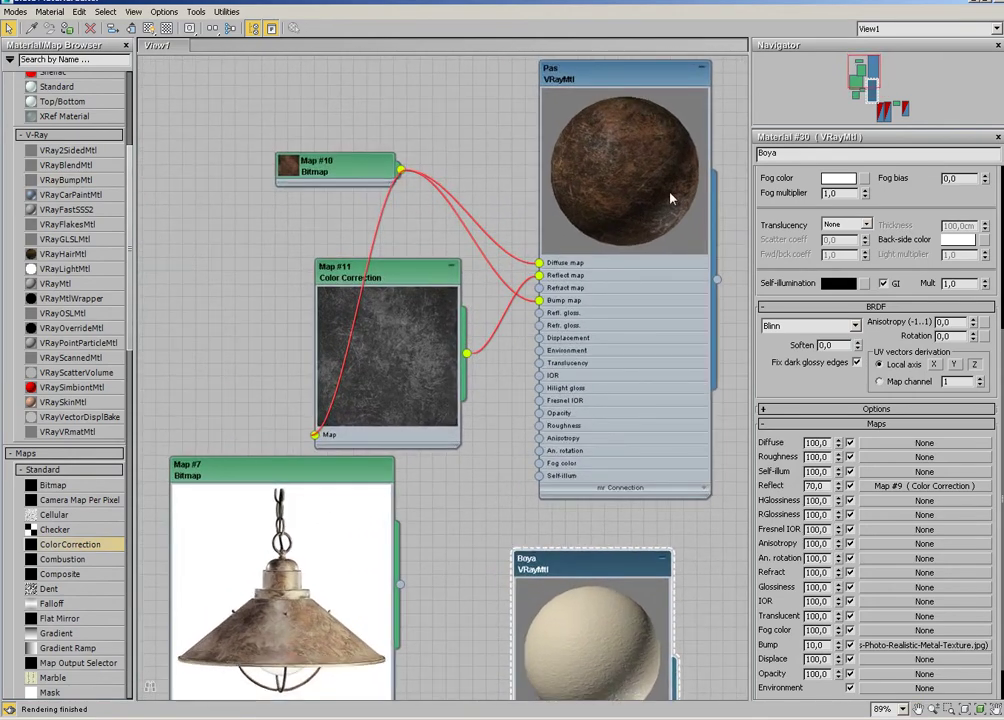
double_click(587, 80)
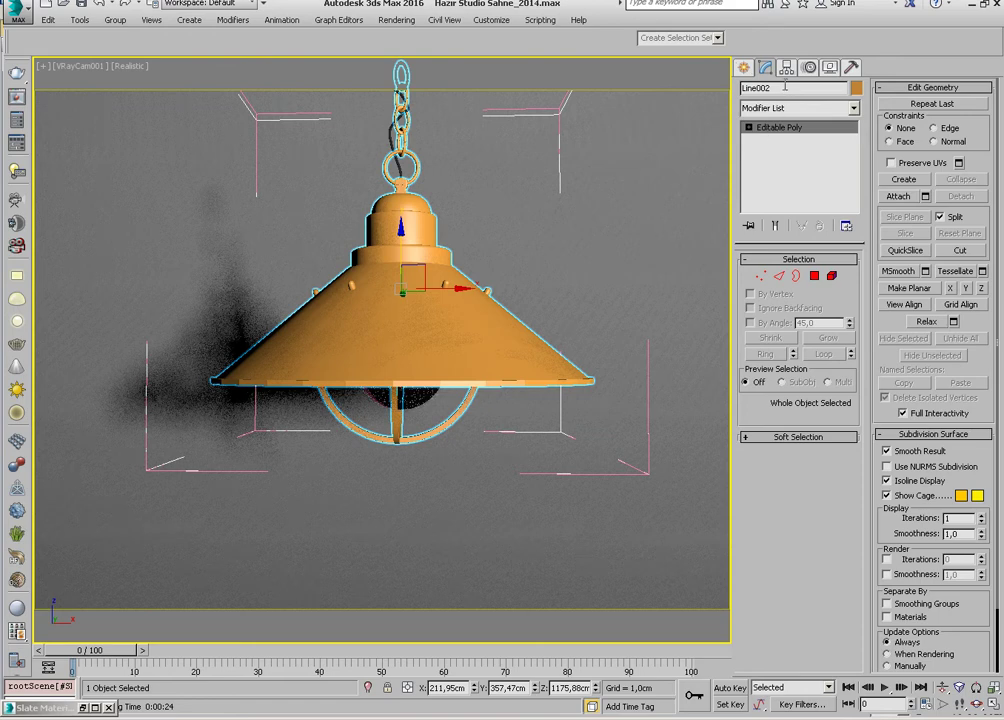
Rename the lamp object to Lamba and display the rusty Pas material on it
double_click(746, 89)
key("BackSpace")
type("Lamba")
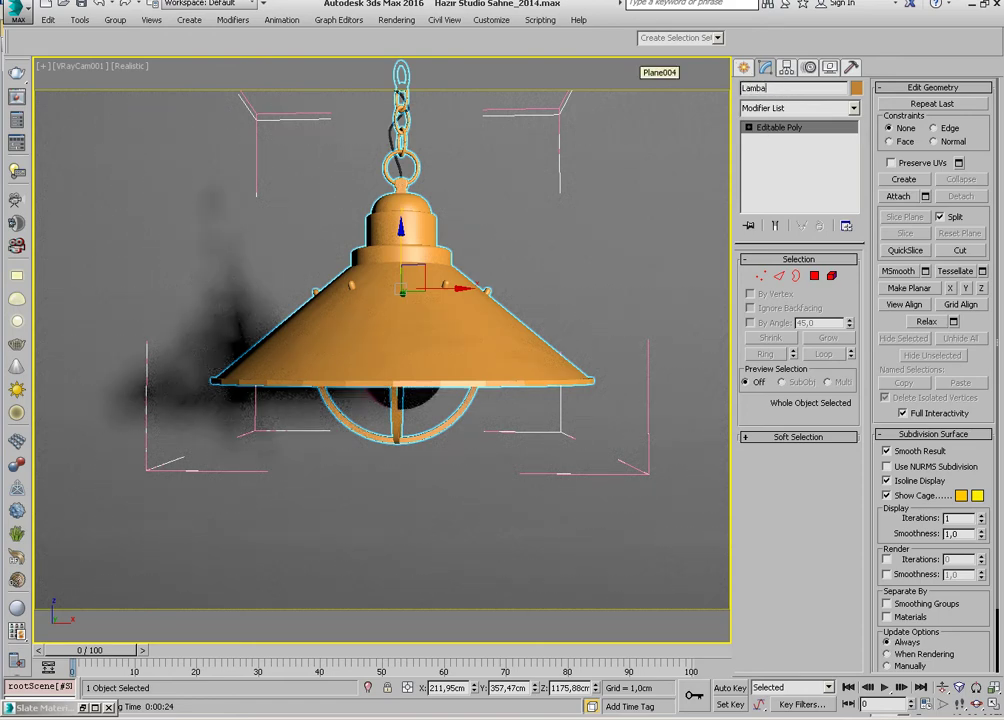
key("Return")
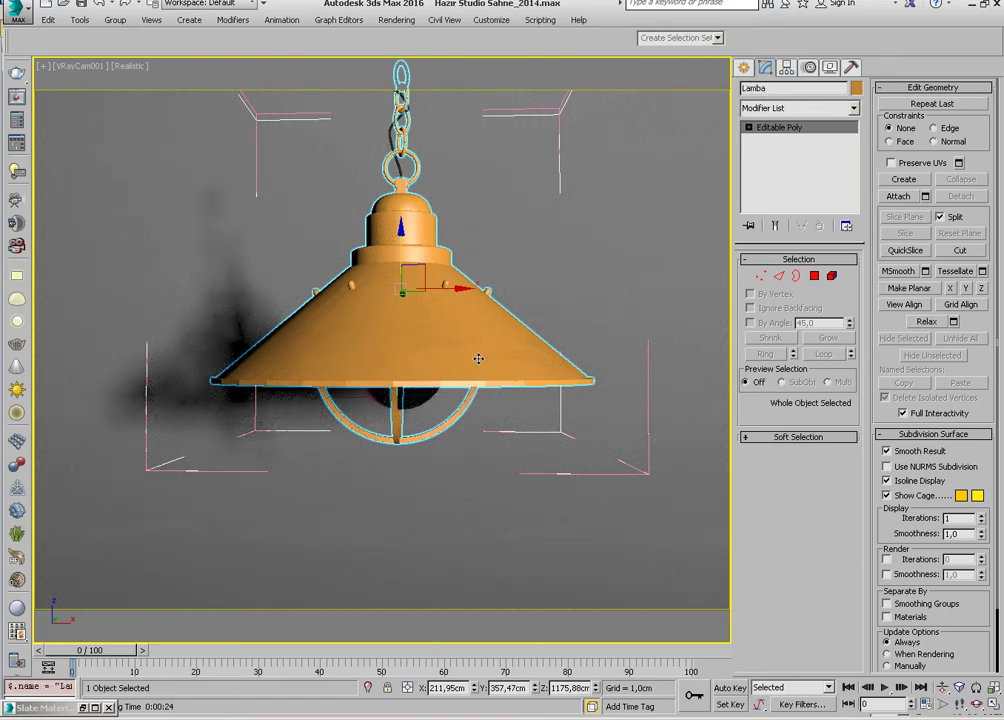
key("m")
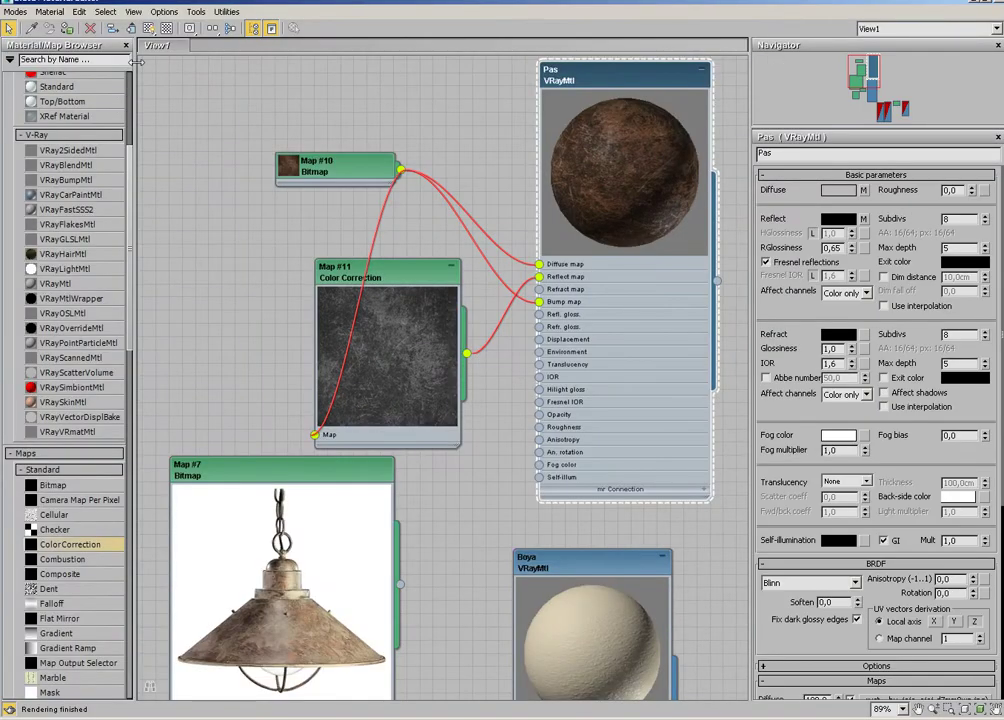
left_click(148, 28)
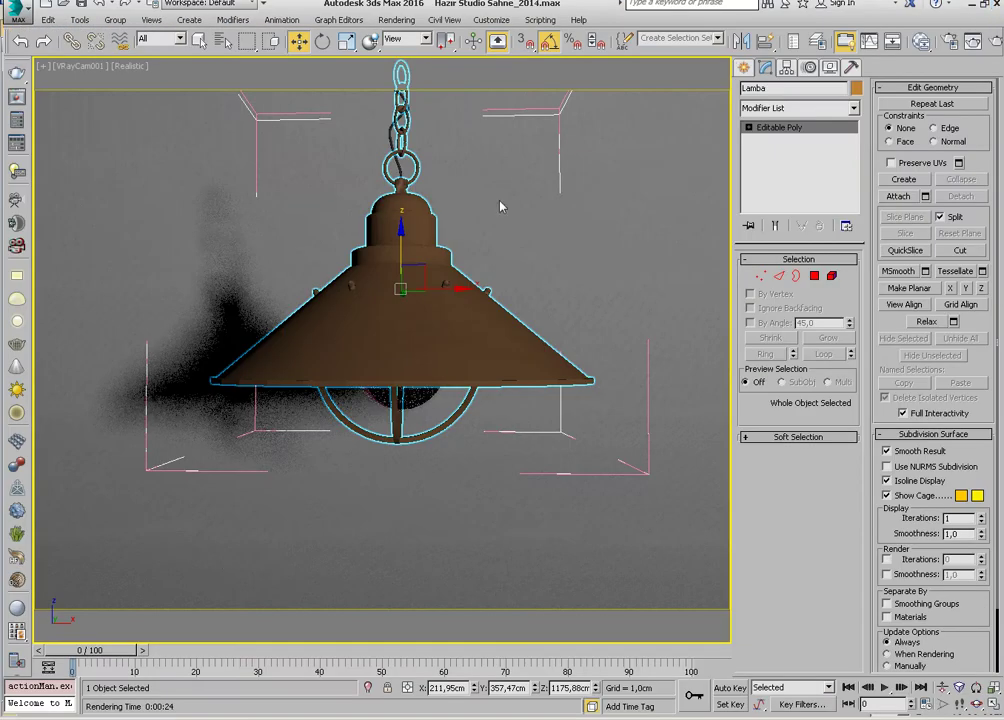
Add a Box UVW Map modifier to Lamba with Length, Width and Height of 650 cm
left_click(810, 108)
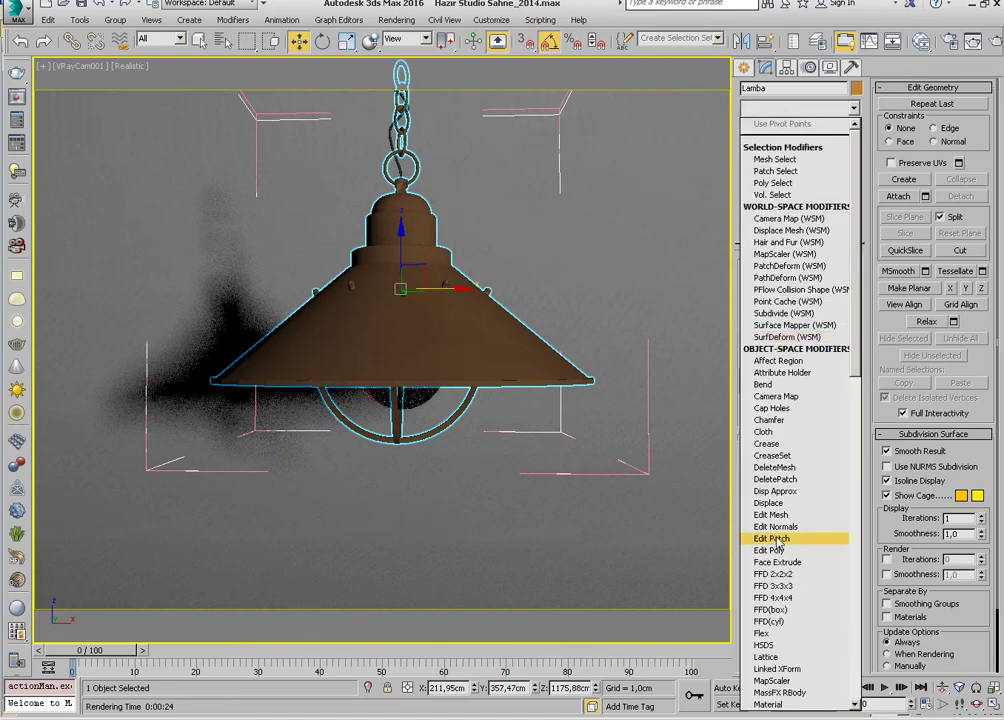
key("u")
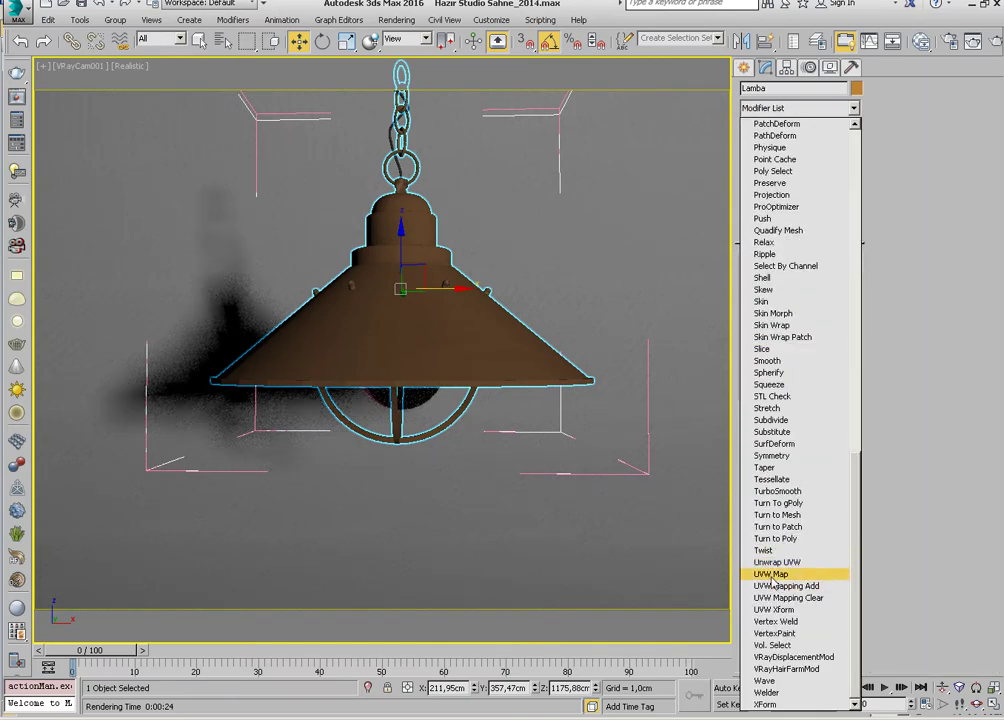
left_click(771, 576)
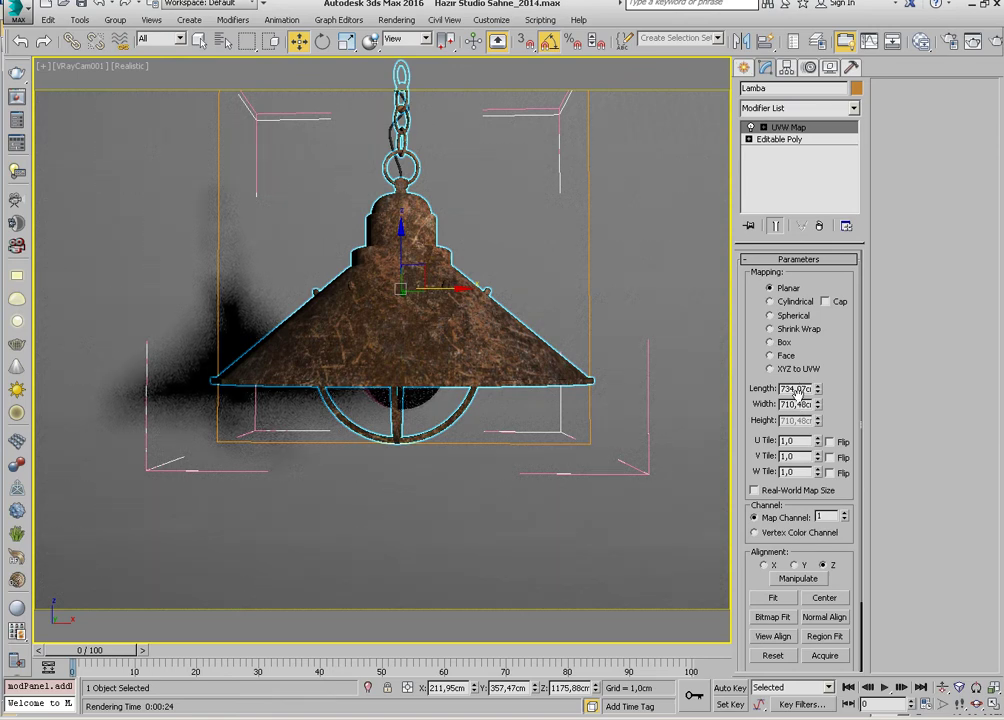
left_click(783, 342)
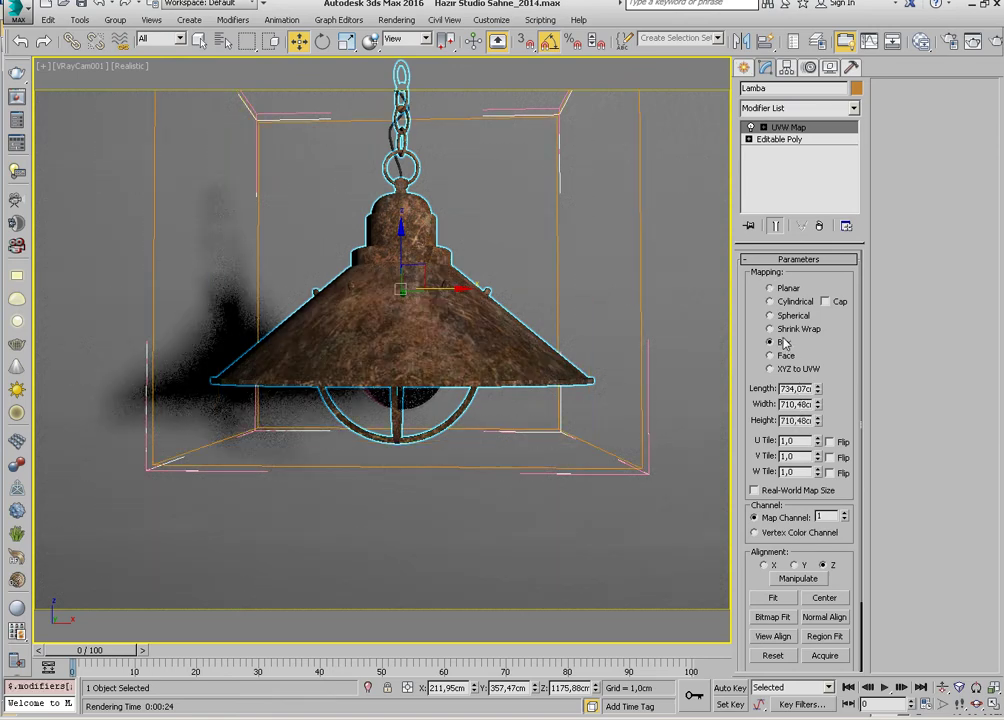
double_click(792, 390)
type("650")
key("Tab")
type("650")
key("Tab")
type("650")
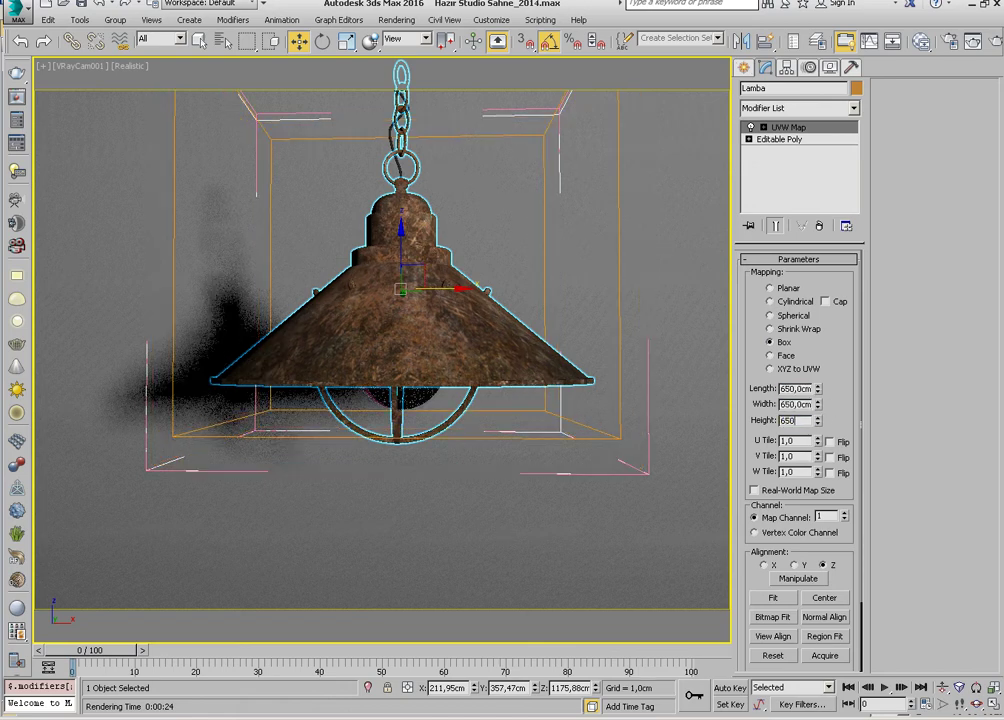
key("Return")
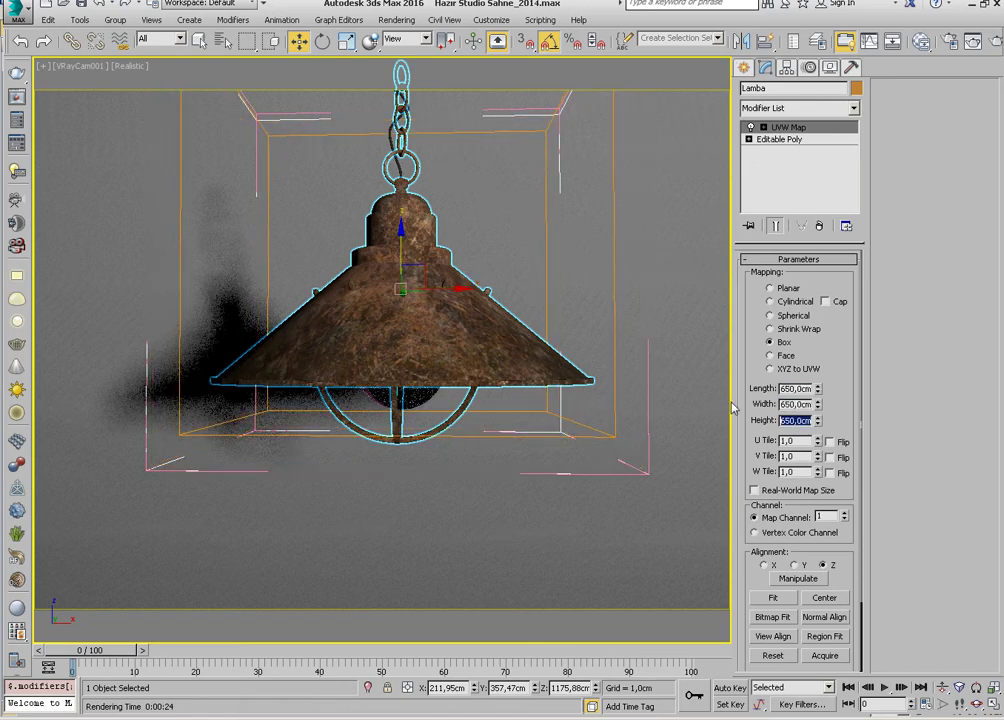
Add a new VRayBlendMtl, Material #32, to the Slate Material Editor graph
key("m")
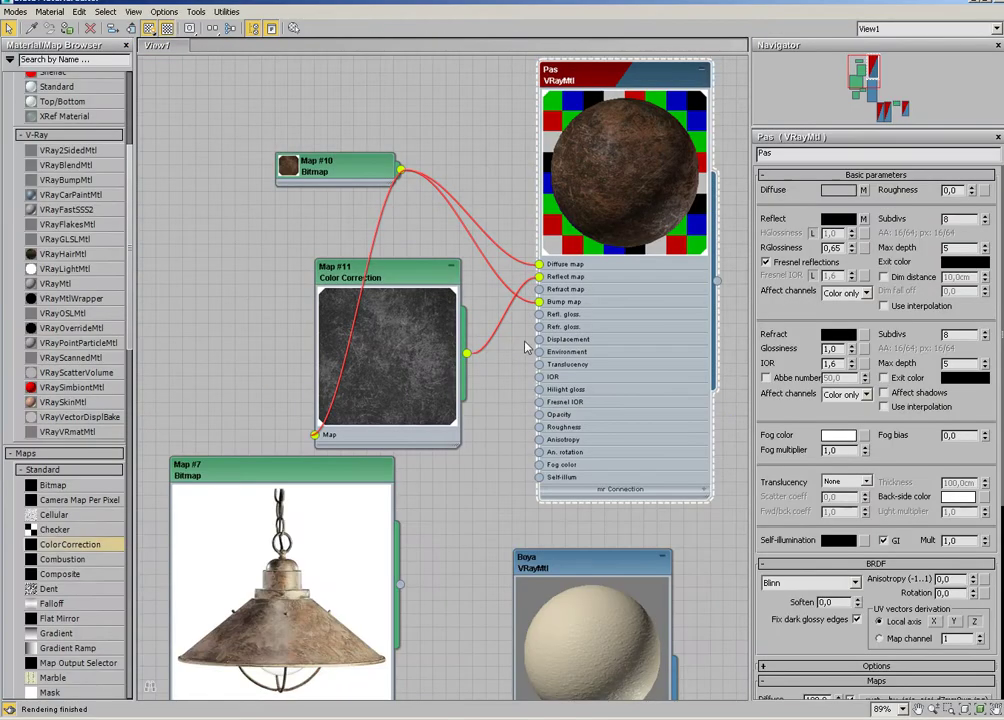
middle_click_drag(527, 346, 347, 421)
scroll(347, 421, "down", 3)
middle_click_drag(488, 440, 445, 400)
middle_click_drag(443, 491, 446, 401)
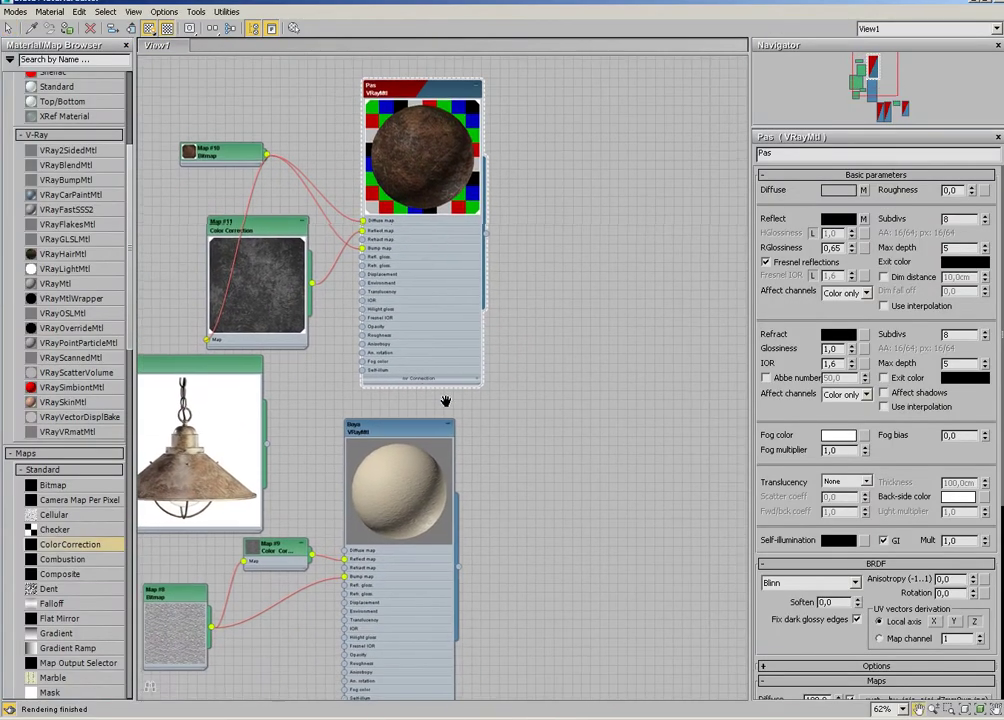
left_click_drag(67, 165, 650, 300)
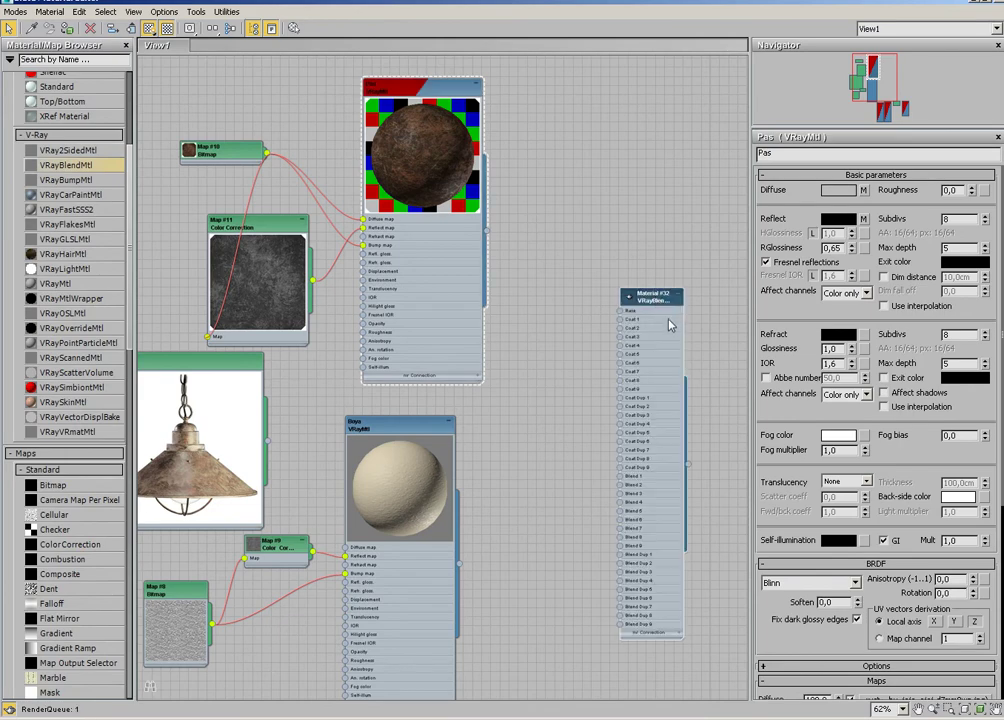
scroll(671, 325, "down", 1)
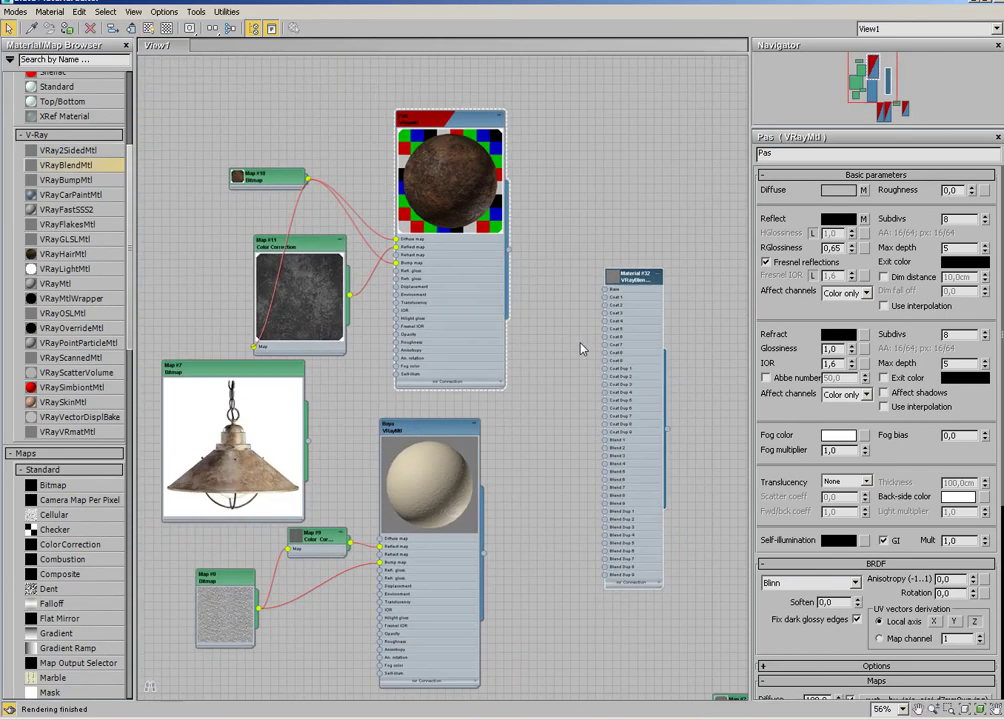
middle_click_drag(580, 349, 530, 349)
scroll(428, 192, "up", 2)
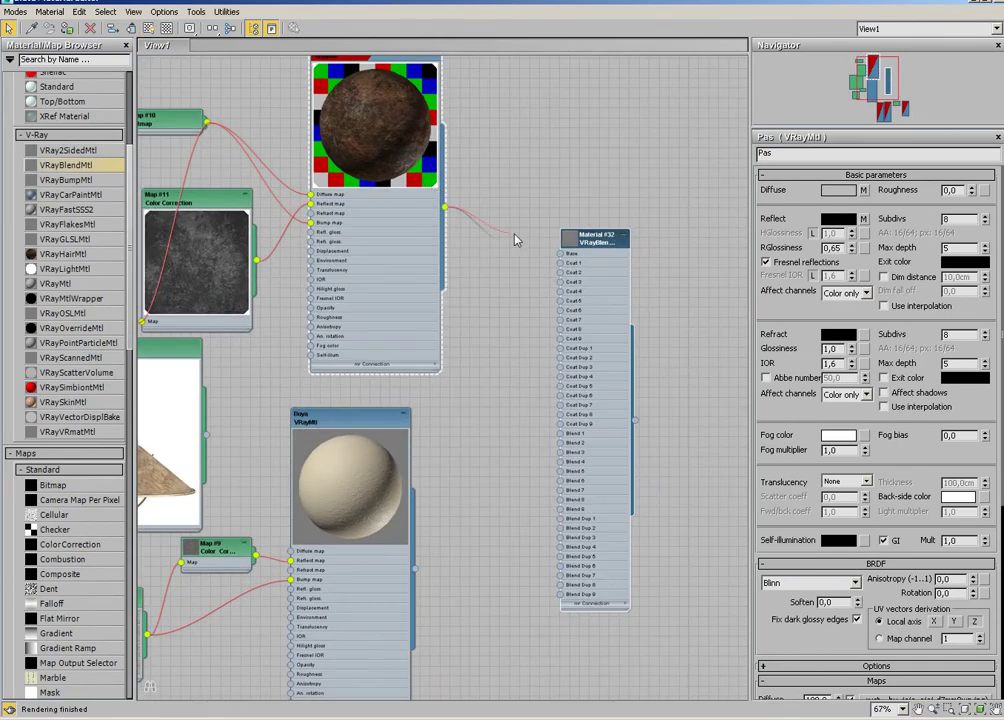
Connect the Pas material to Material #32's Base and Boya to Coat 1 and Coat Dup 1
left_click_drag(515, 240, 562, 258)
left_click_drag(414, 568, 560, 263)
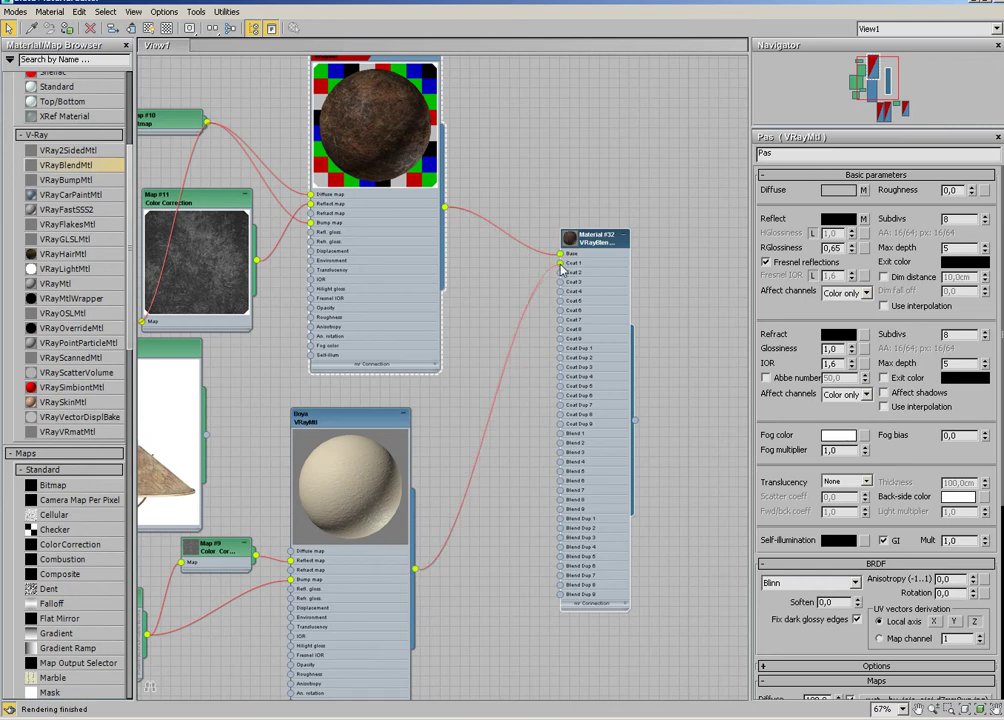
left_click_drag(414, 568, 560, 348)
middle_click_drag(557, 370, 587, 280)
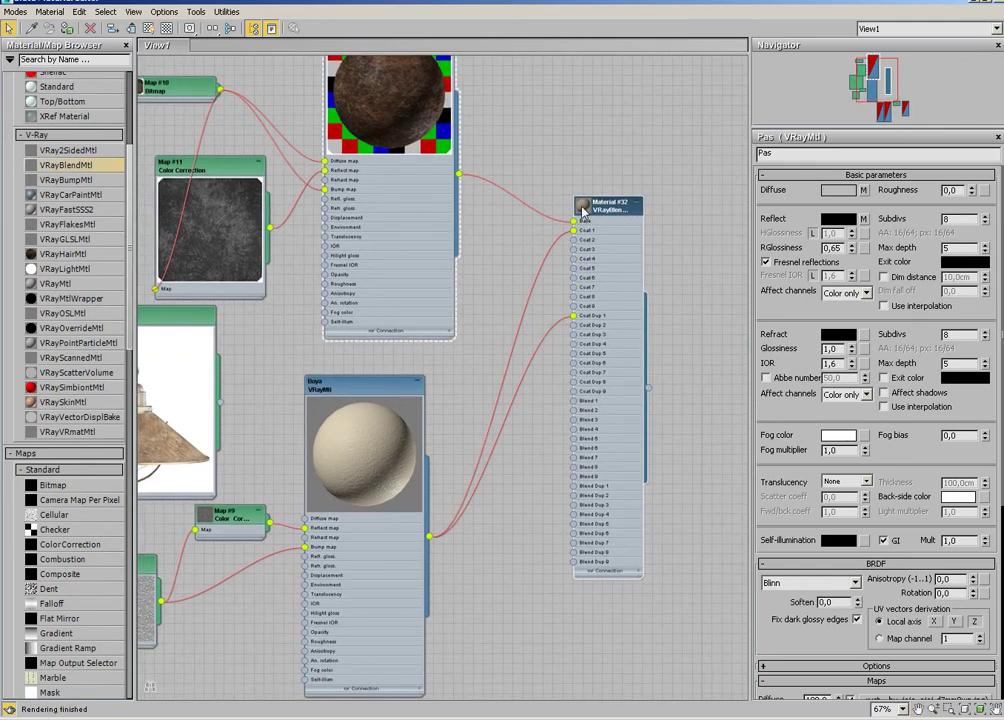
middle_click_drag(371, 74, 403, 103)
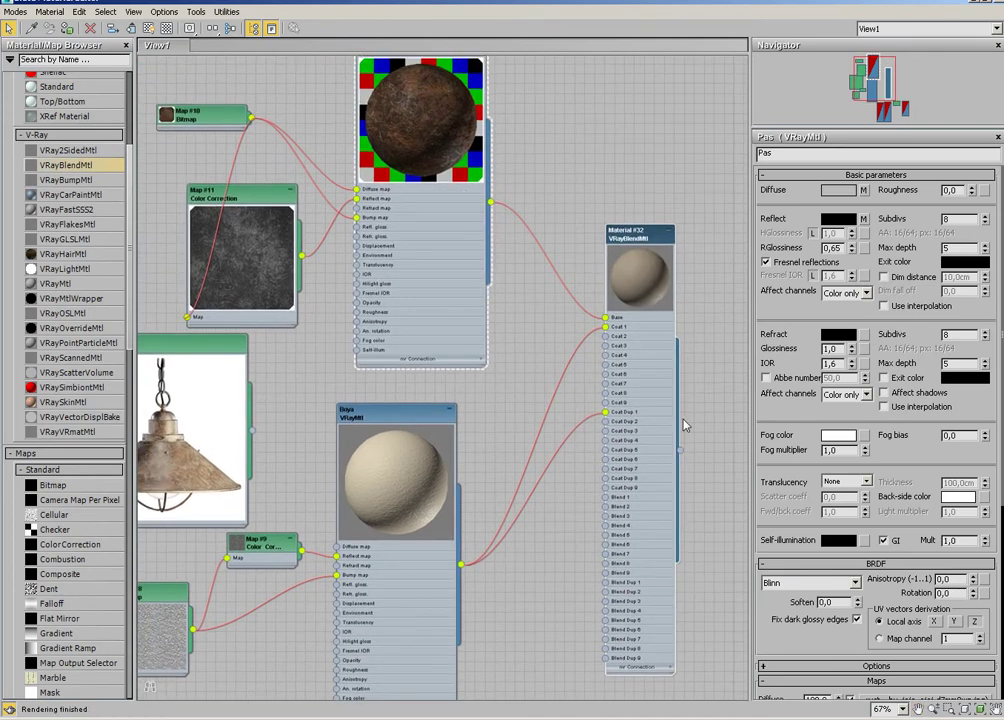
middle_click_drag(290, 325, 337, 292)
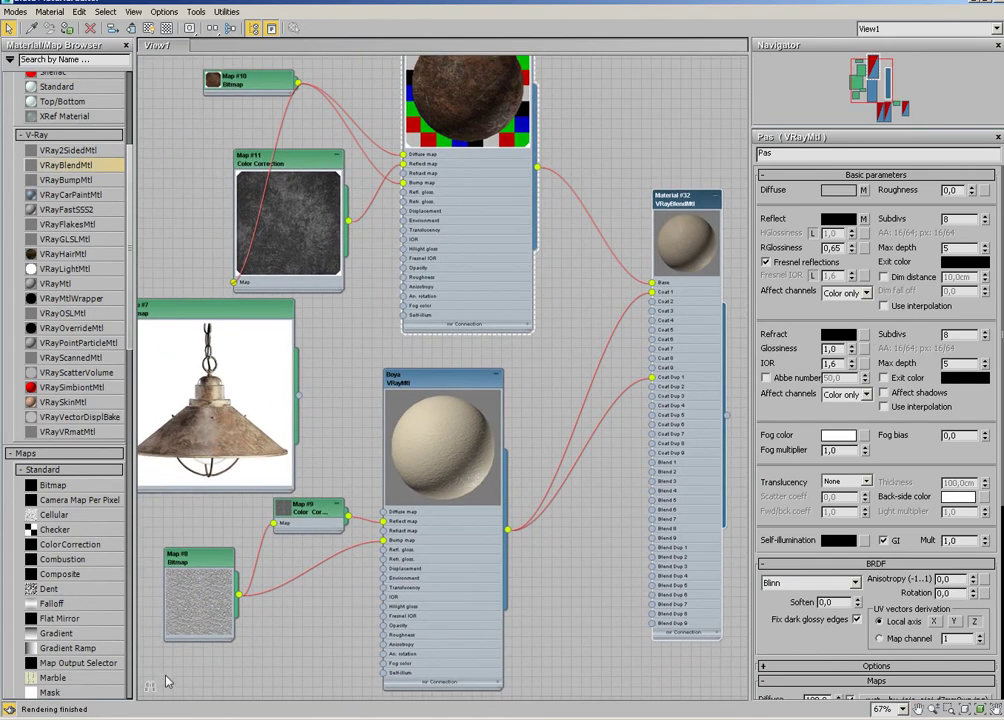
right_click(56, 664)
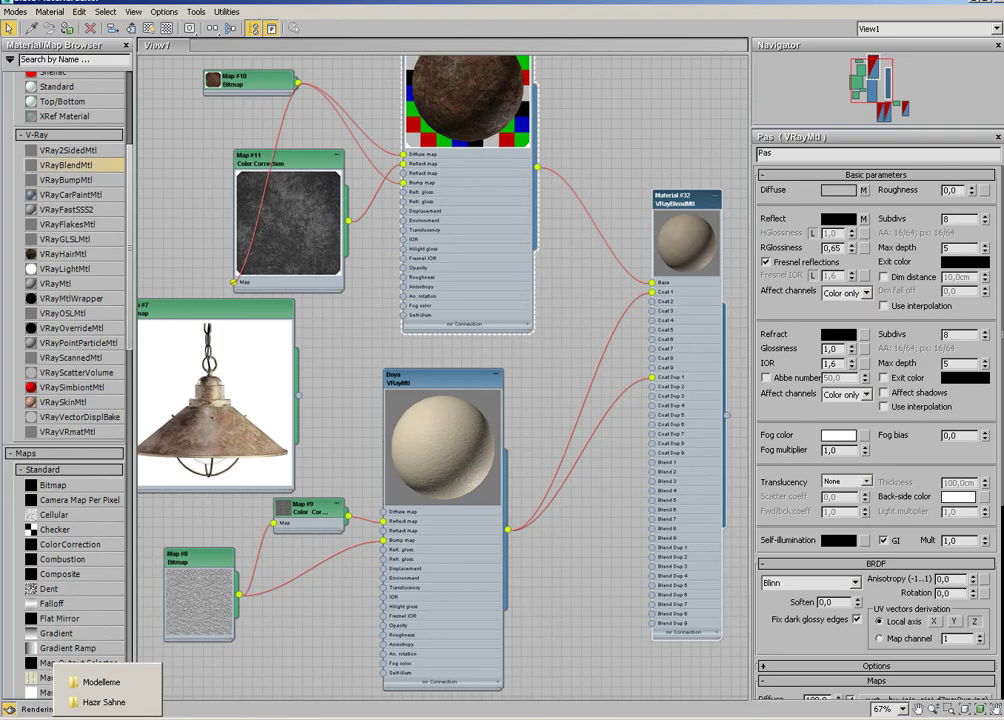
Browse the seamless rust texture results in the browser, preview a sharecg texture, and return to the top
left_click(140, 695)
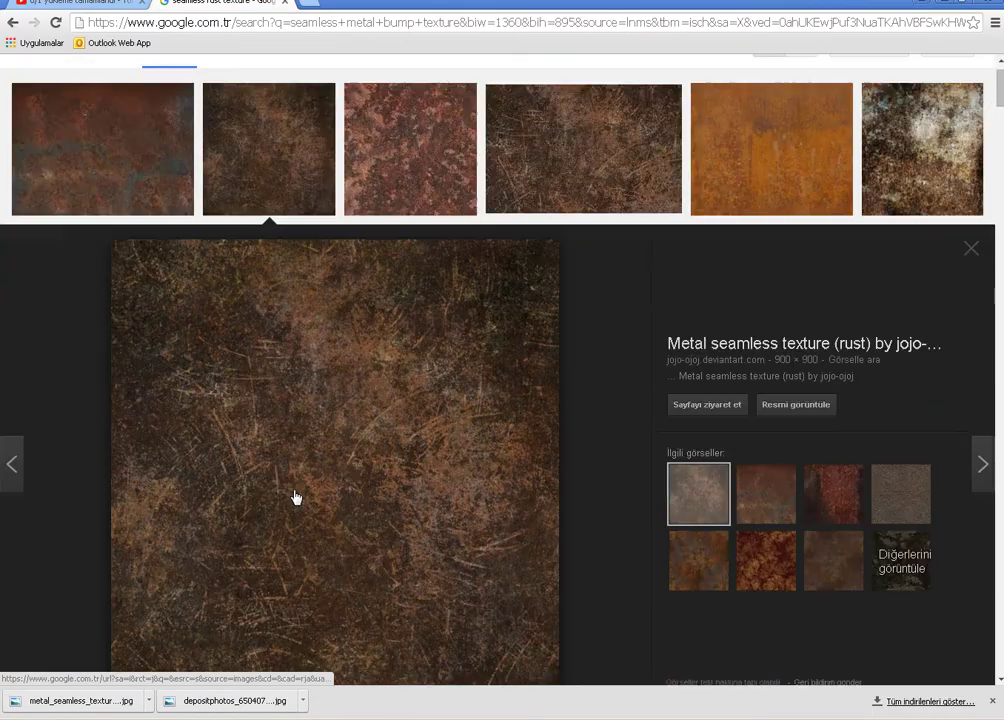
scroll(295, 497, "down", 3)
scroll(293, 506, "down", 3)
scroll(293, 506, "down", 3)
scroll(293, 506, "down", 3)
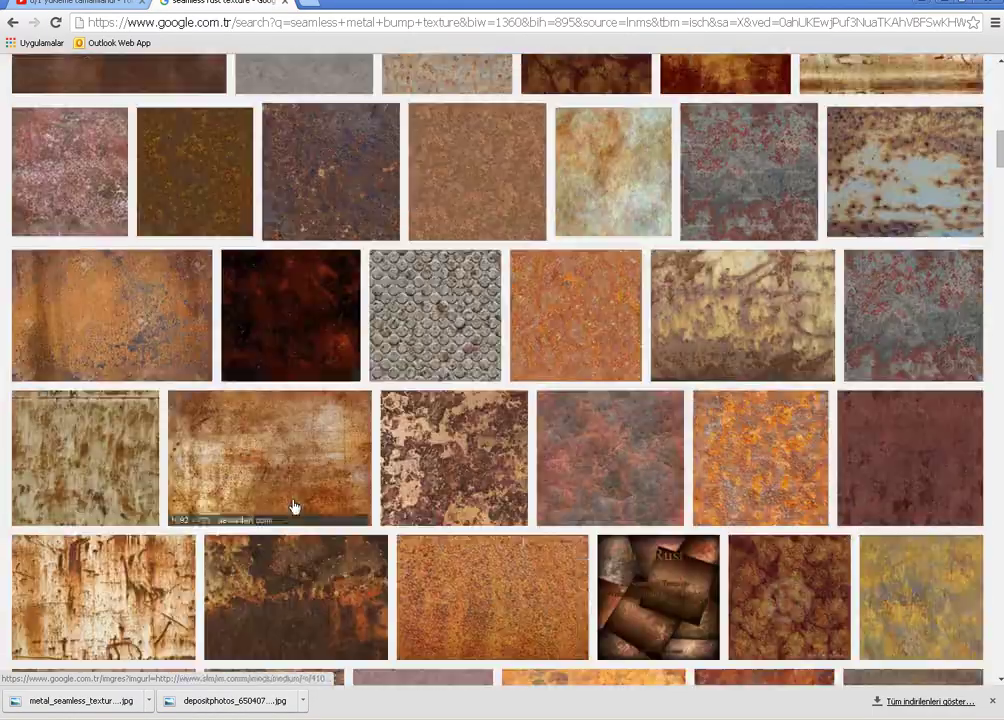
scroll(293, 506, "down", 3)
scroll(293, 506, "down", 3)
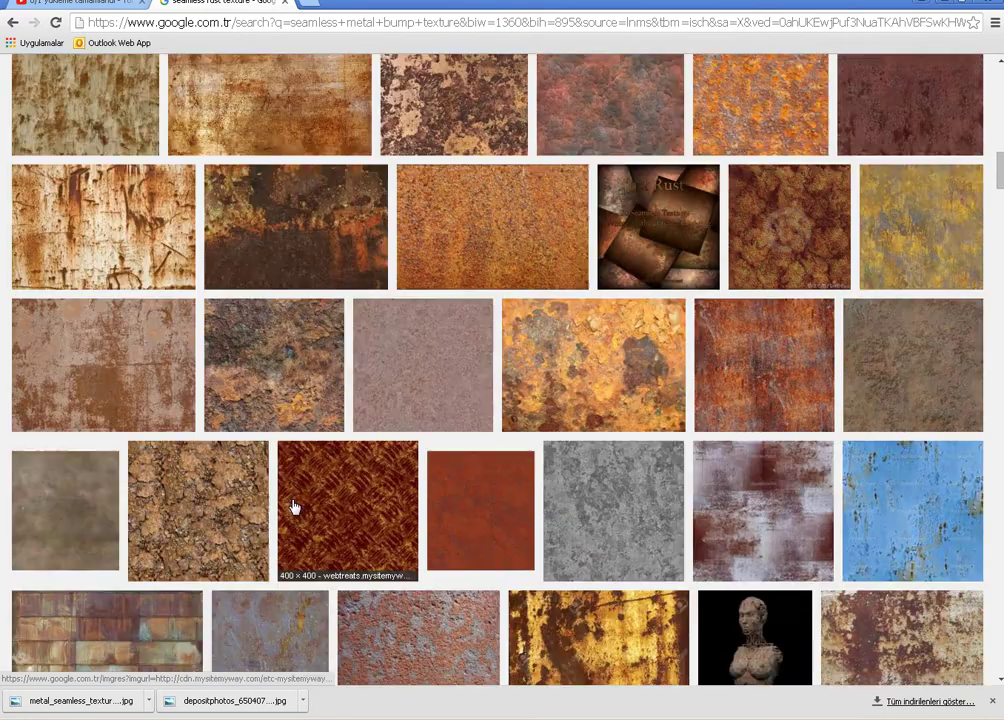
scroll(293, 506, "up", 1)
scroll(300, 505, "up", 2)
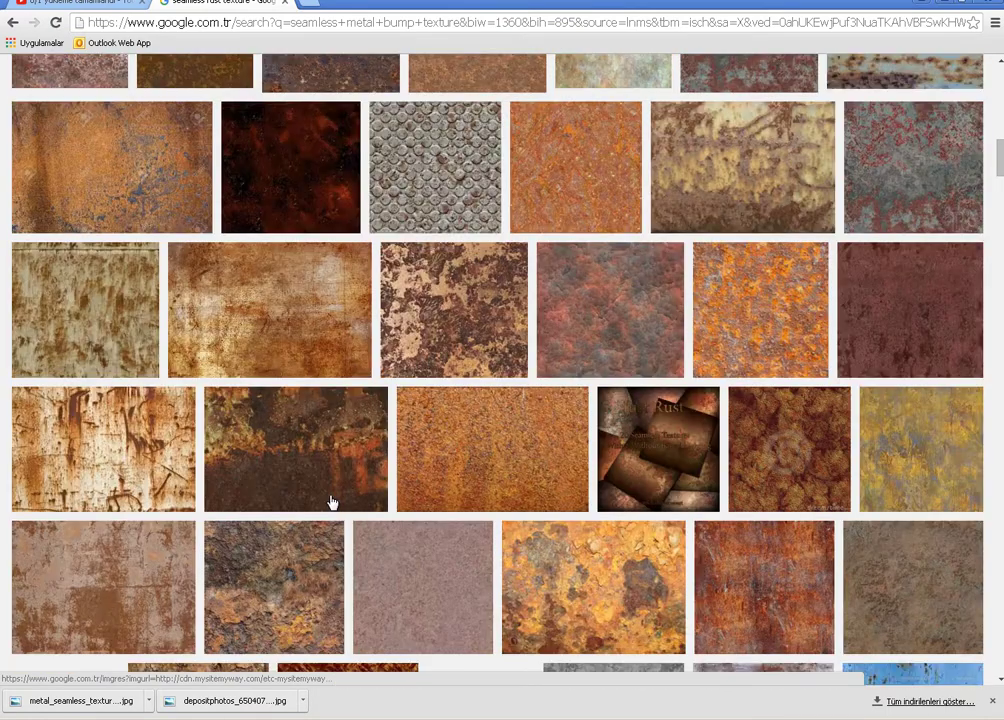
left_click(490, 338)
scroll(477, 397, "up", 6)
scroll(476, 405, "up", 4)
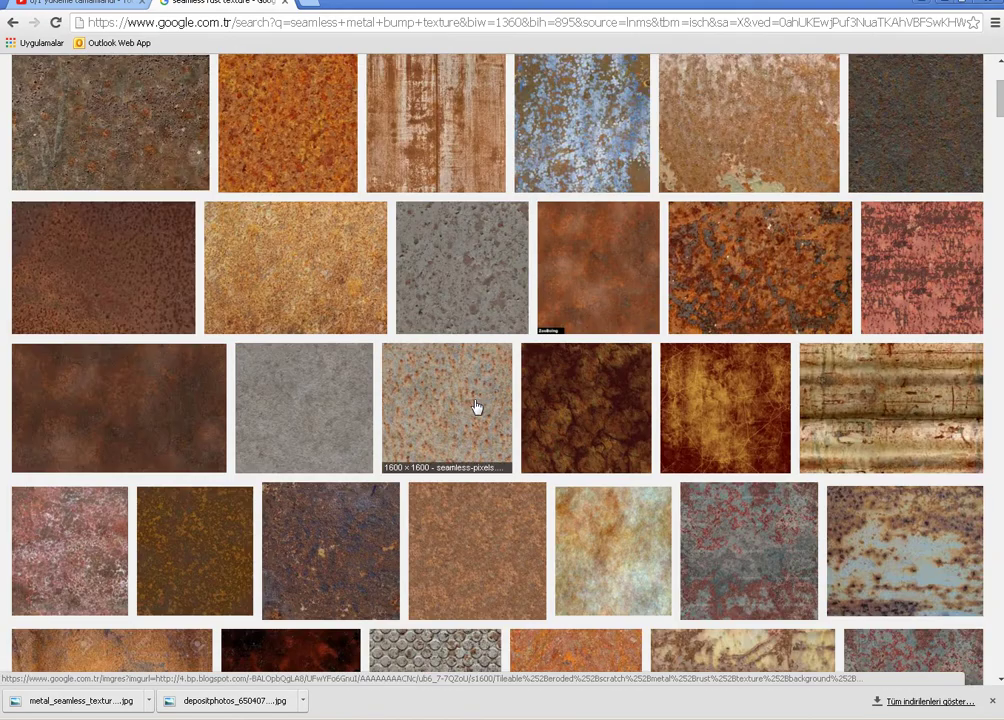
scroll(476, 405, "up", 3)
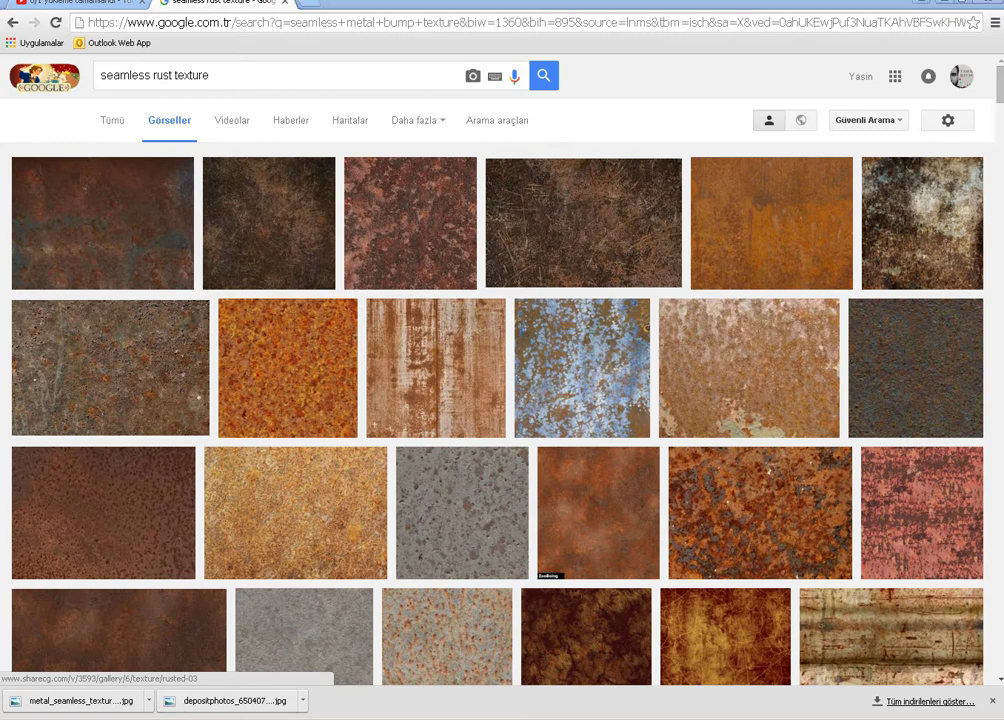
Open the metal seamless rust texture from Modelleme in Adobe Photoshop CC
left_click(113, 684)
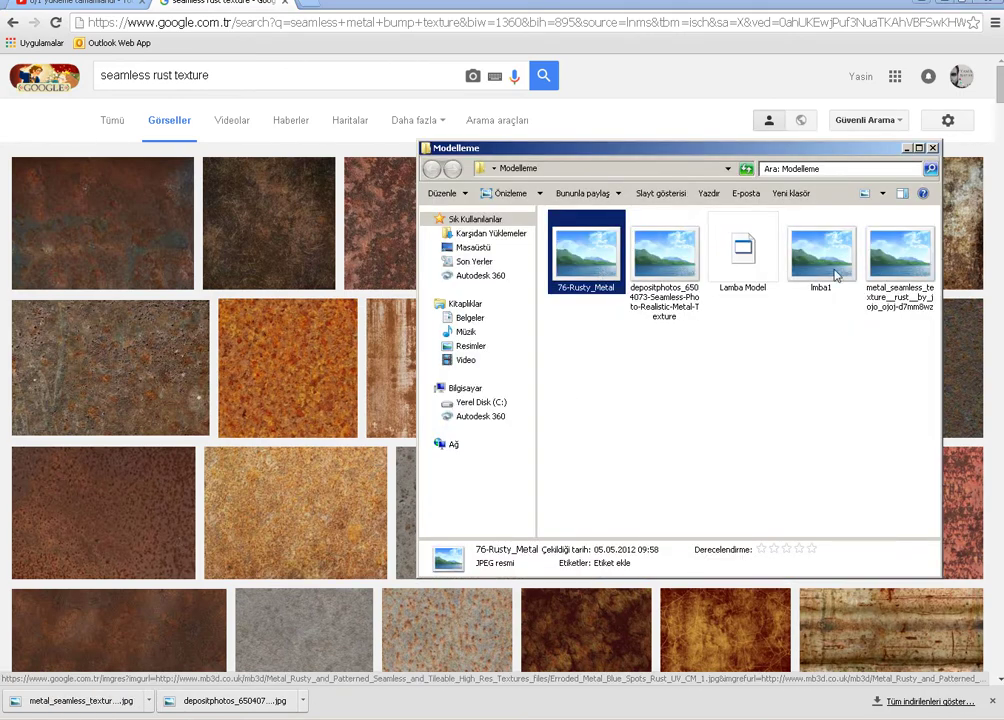
double_click(878, 262)
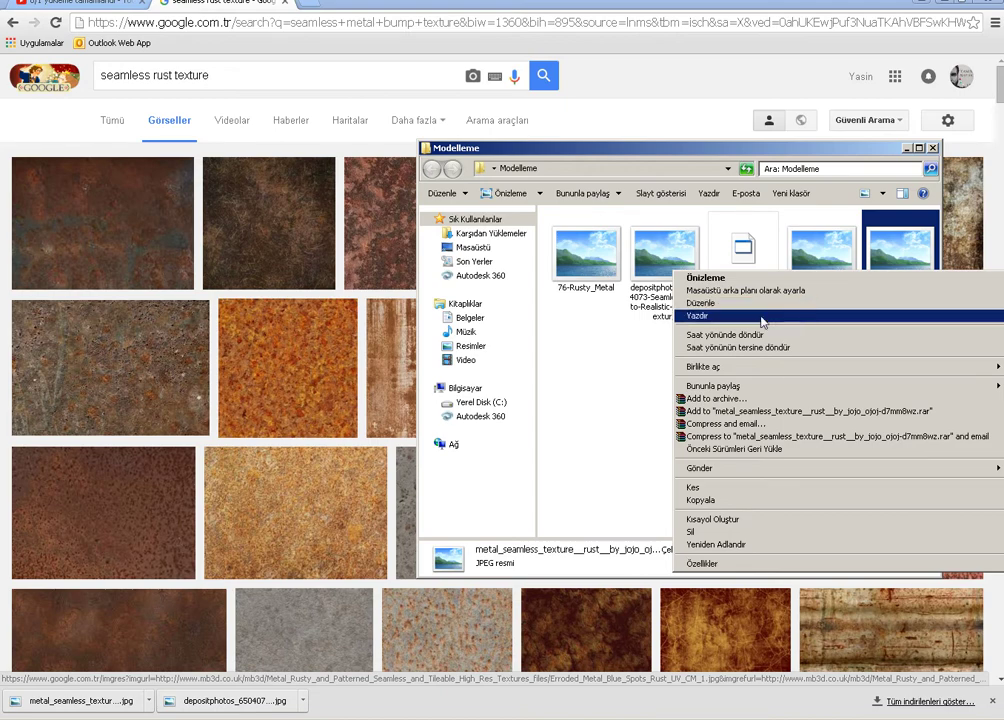
mouse_move(703, 367)
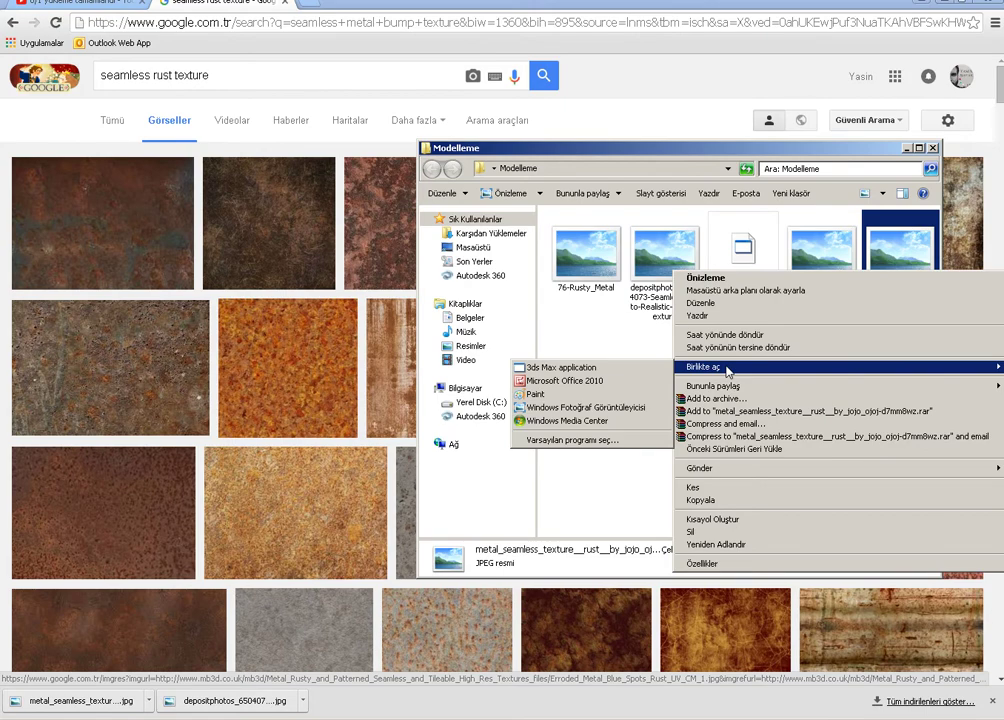
left_click(575, 440)
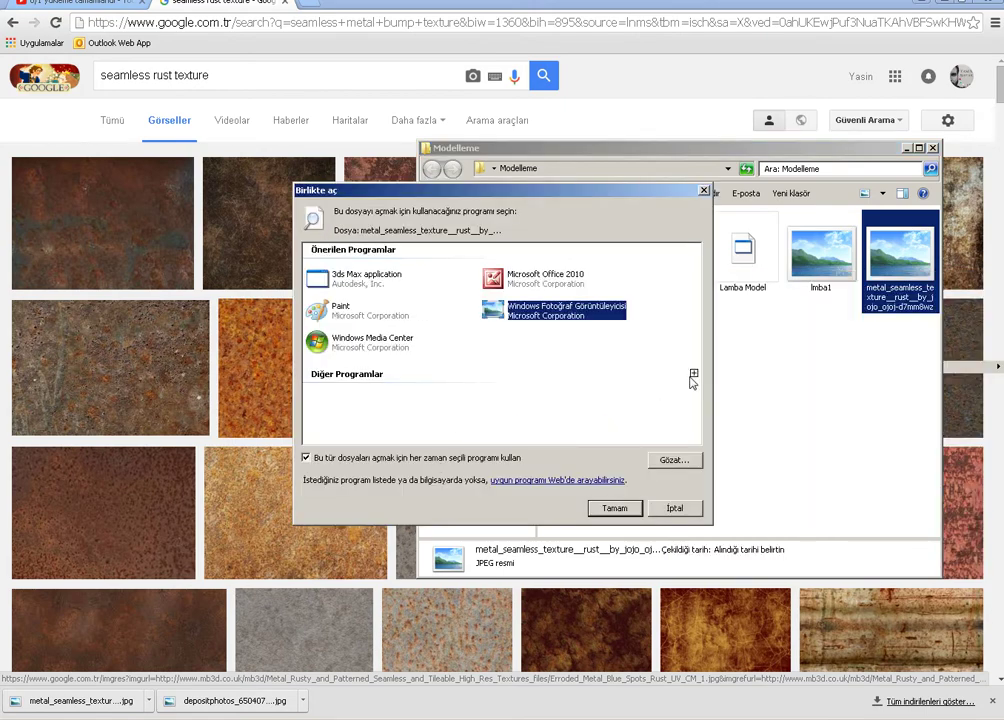
left_click(682, 374)
left_click(369, 402)
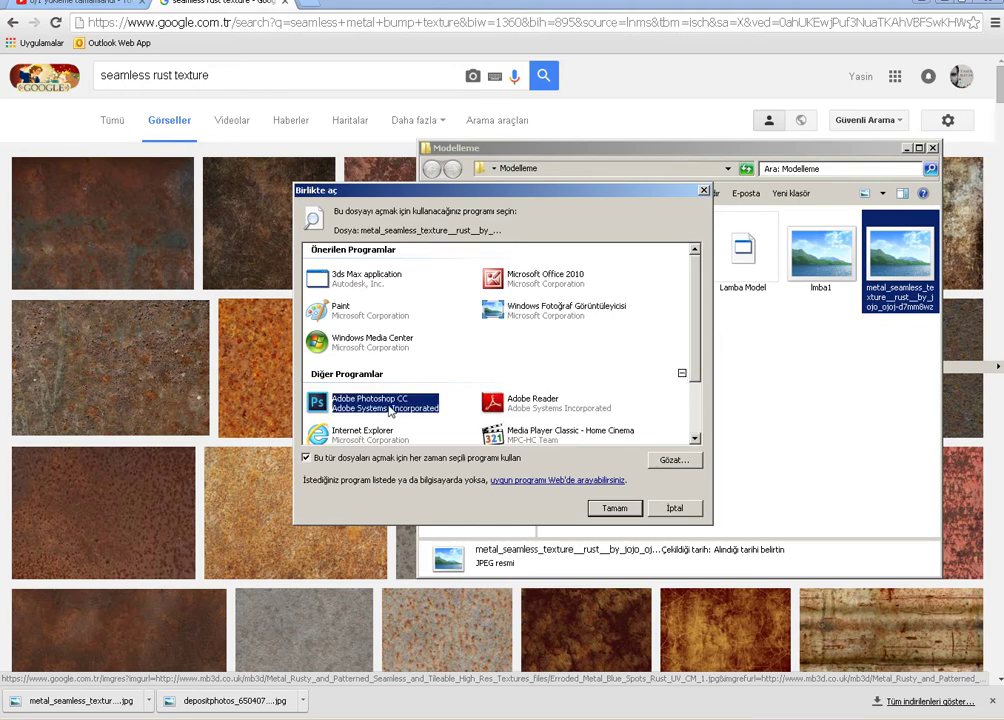
left_click(614, 508)
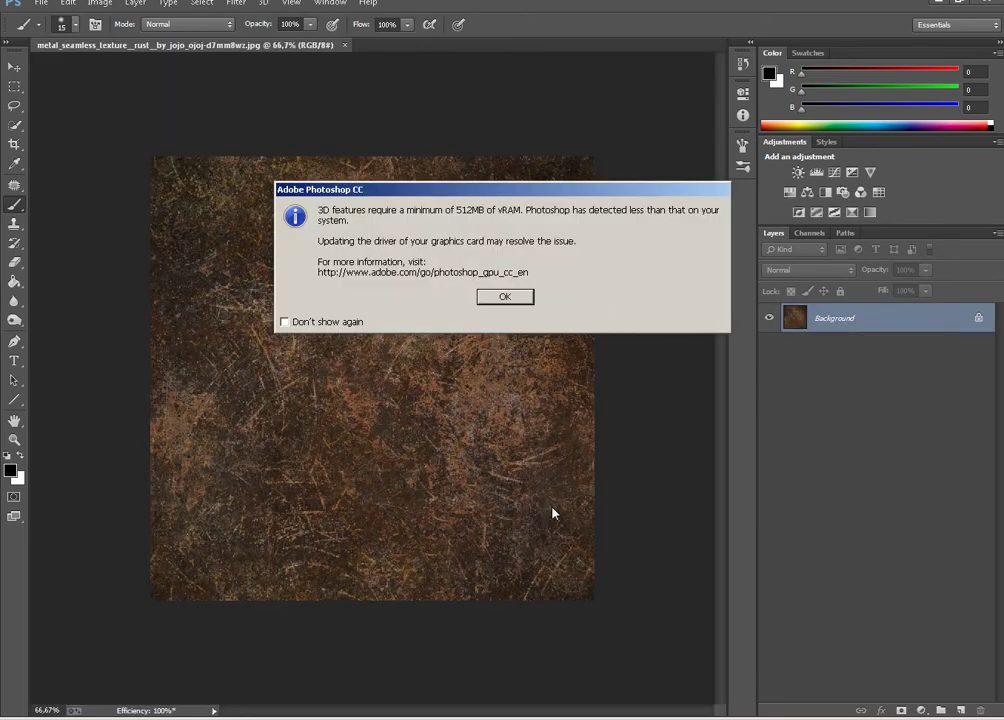
Dismiss Photoshop's 3D vRAM and display driver startup warnings
left_click(502, 298)
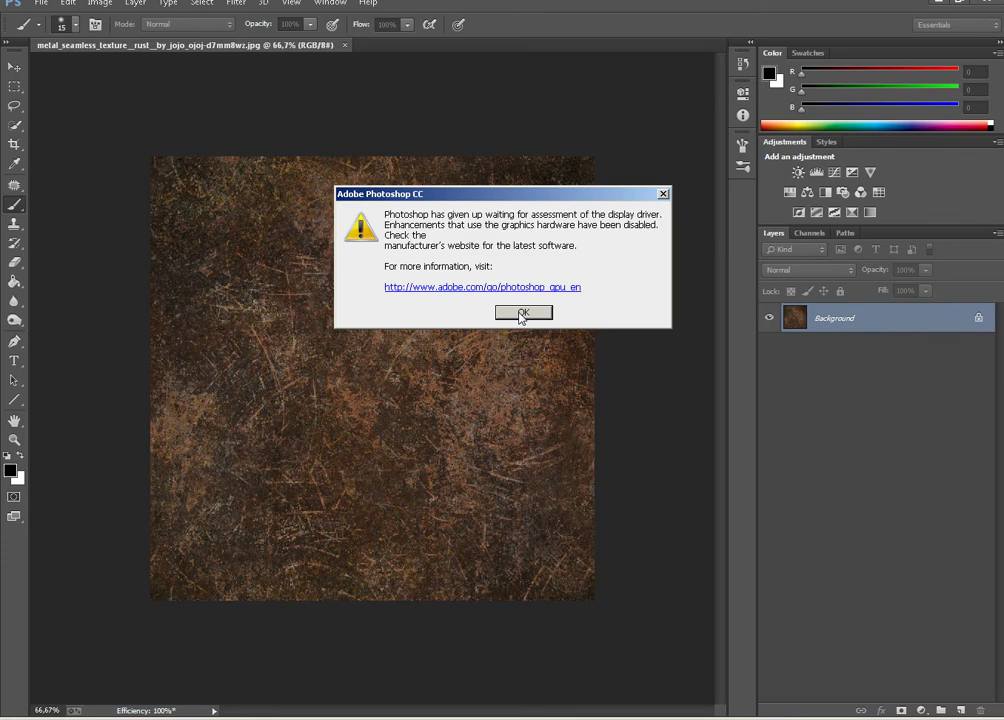
left_click(520, 314)
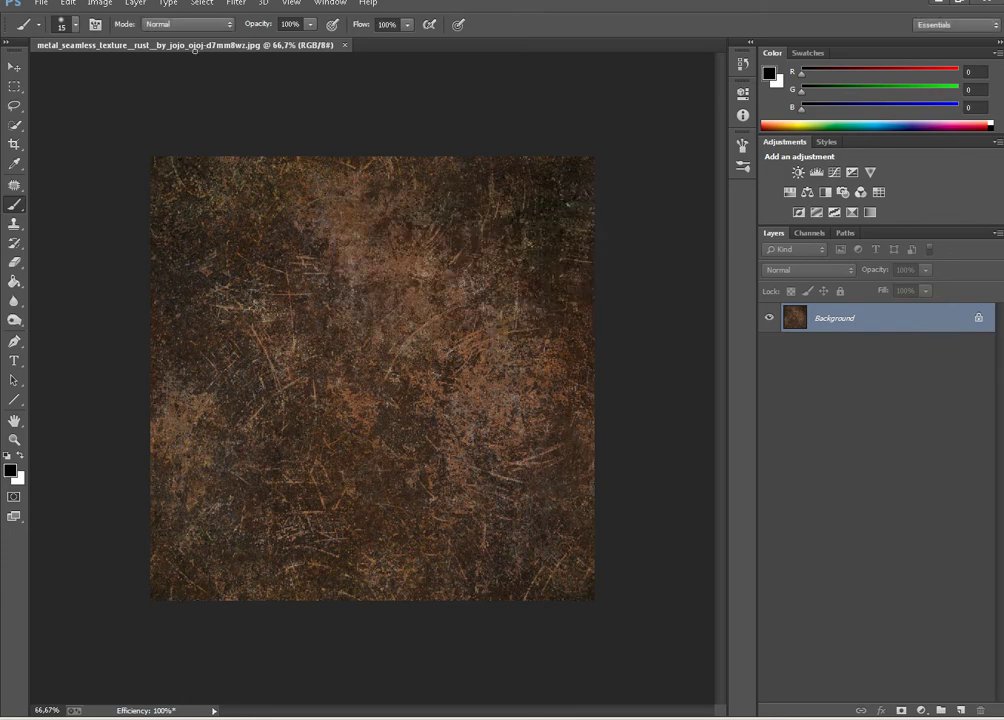
left_click(101, 4)
Convert the rust texture to black and white with a Black & White adjustment
left_click(106, 6)
left_click(104, 5)
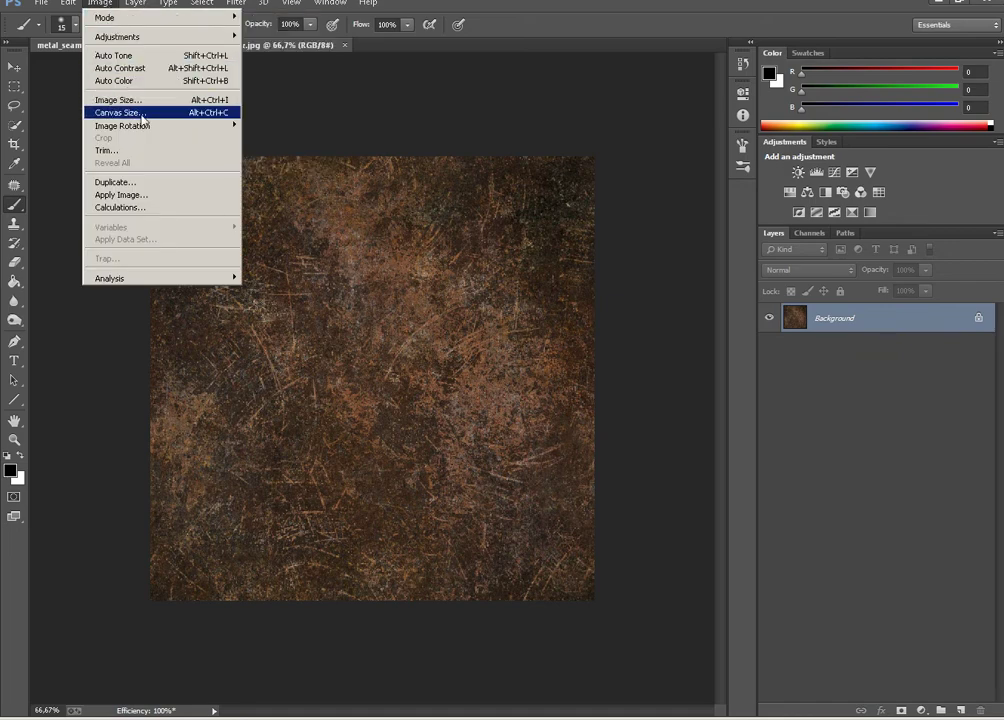
mouse_move(160, 36)
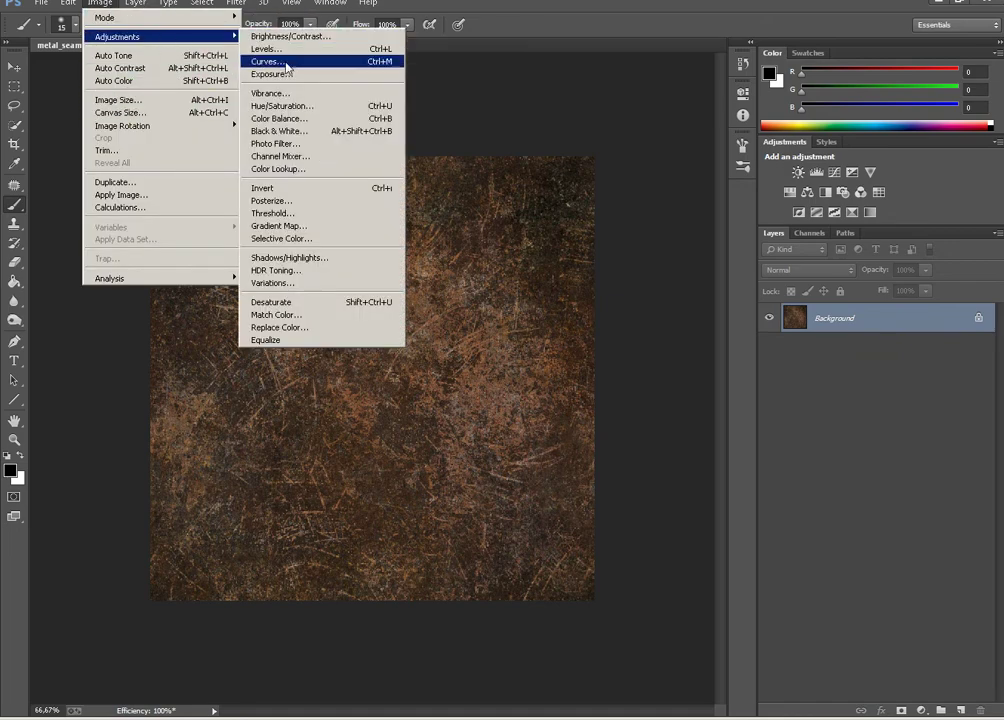
left_click(290, 131)
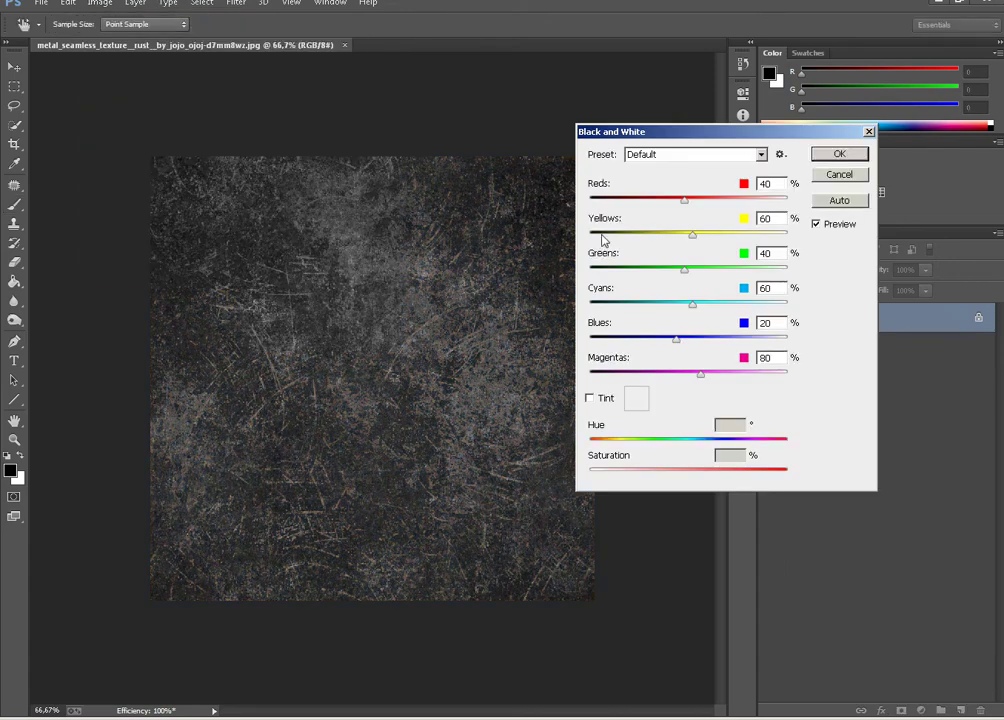
left_click(839, 153)
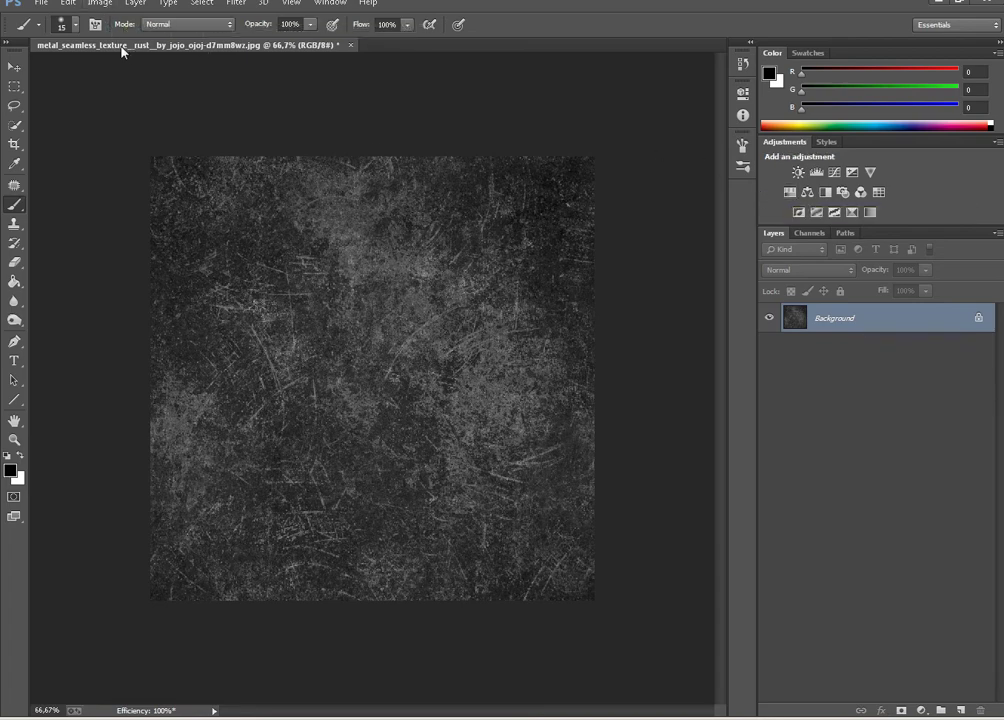
Apply Levels with the white input at 78 for stark contrast
key("ctrl+l")
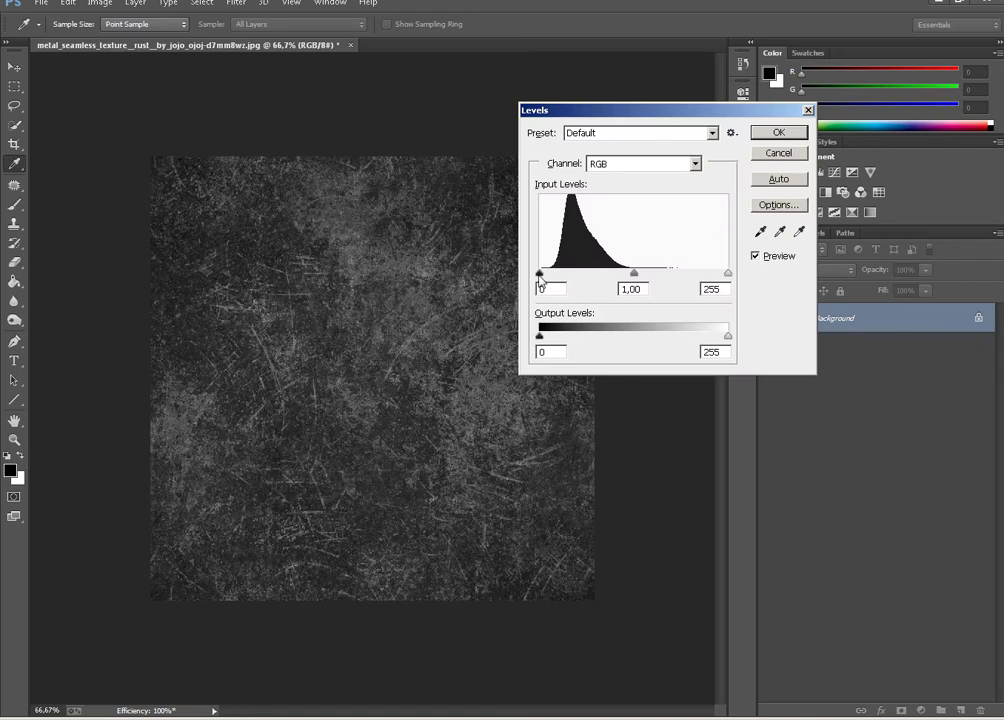
mouse_move(728, 274)
left_mouse_down()
mouse_move(548, 280)
mouse_move(559, 279)
left_mouse_up()
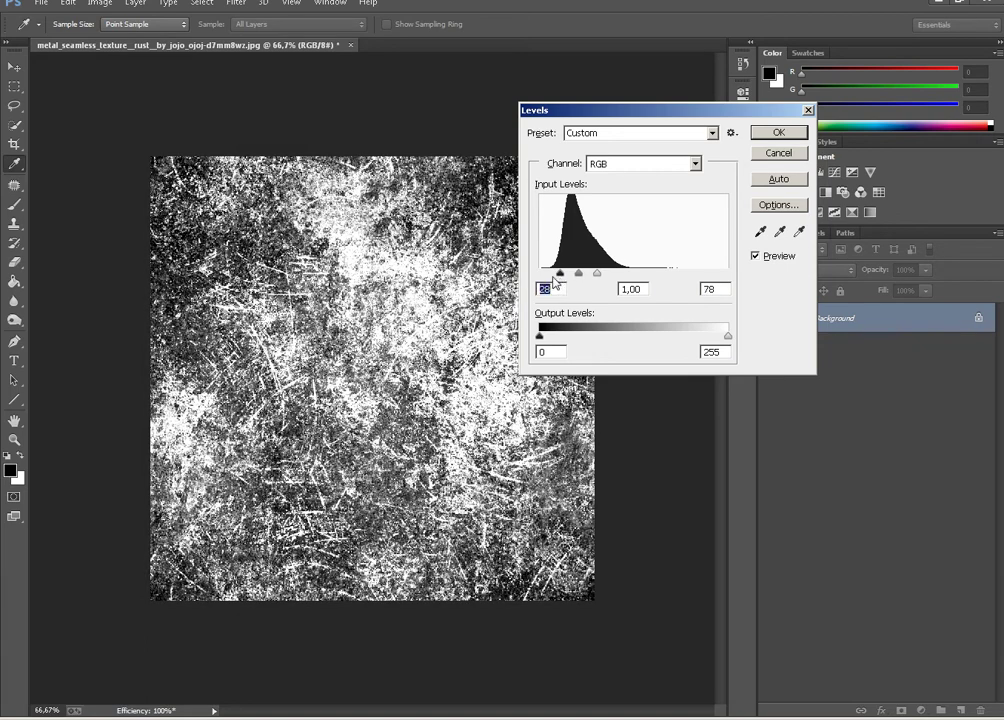
left_click(775, 132)
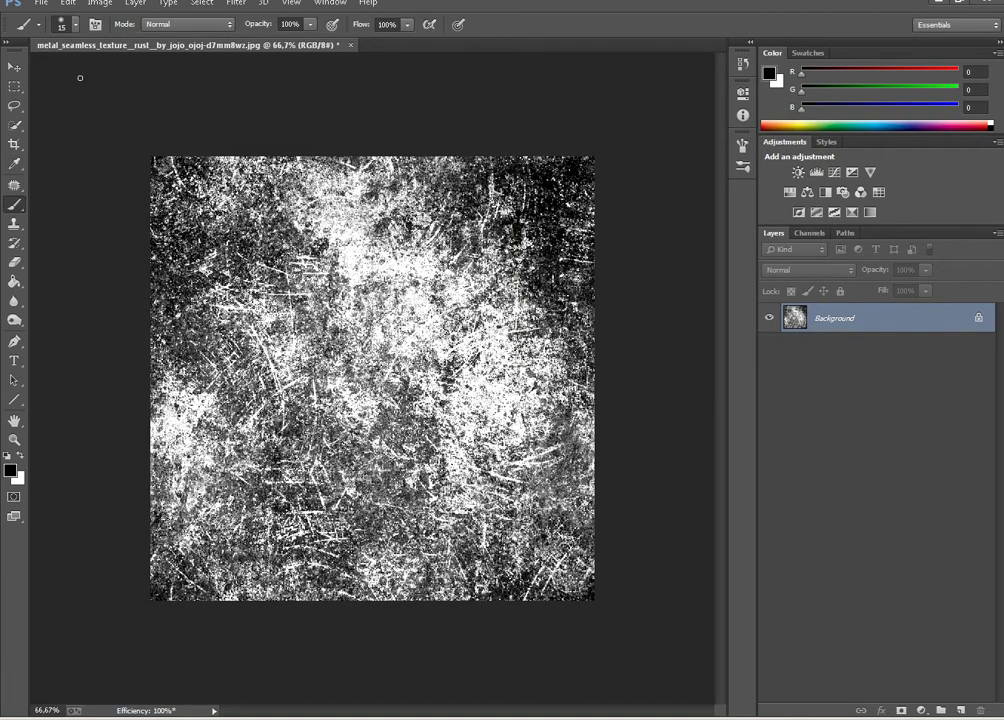
Sharpen the black-and-white mask with Unsharp Mask
left_click(41, 6)
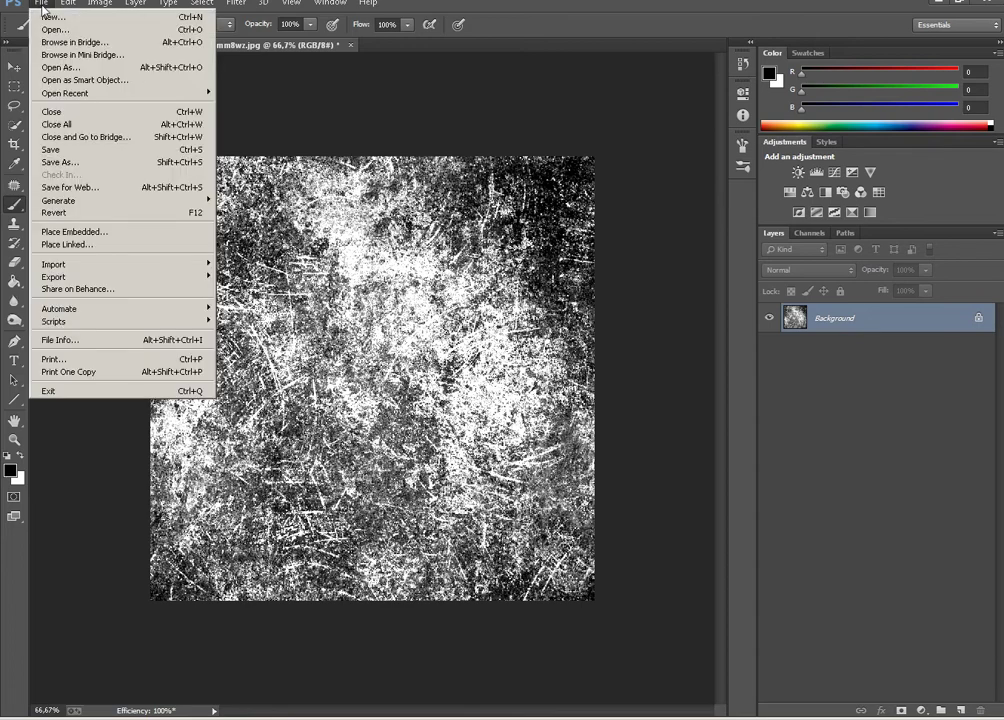
left_click(415, 8)
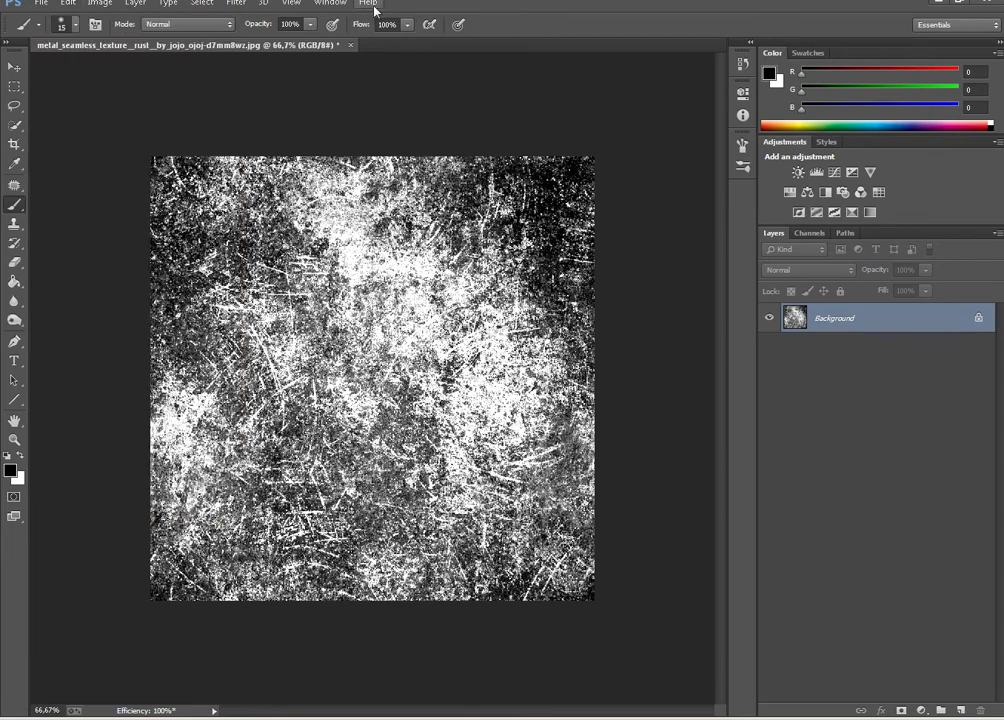
left_click(203, 4)
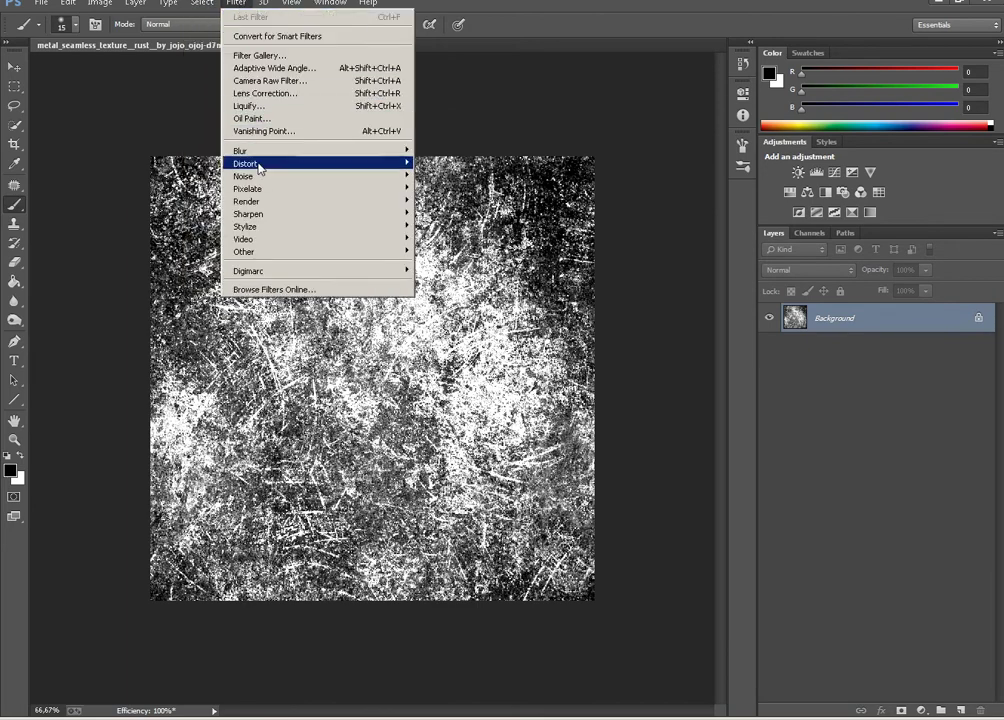
mouse_move(248, 214)
left_click(428, 276)
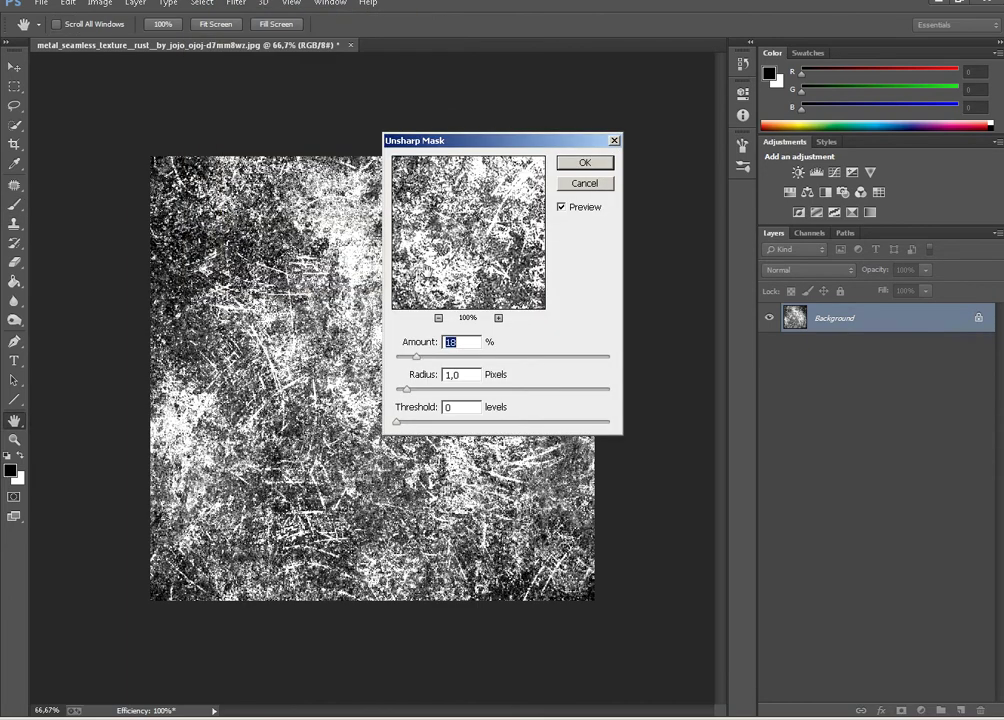
left_click(584, 162)
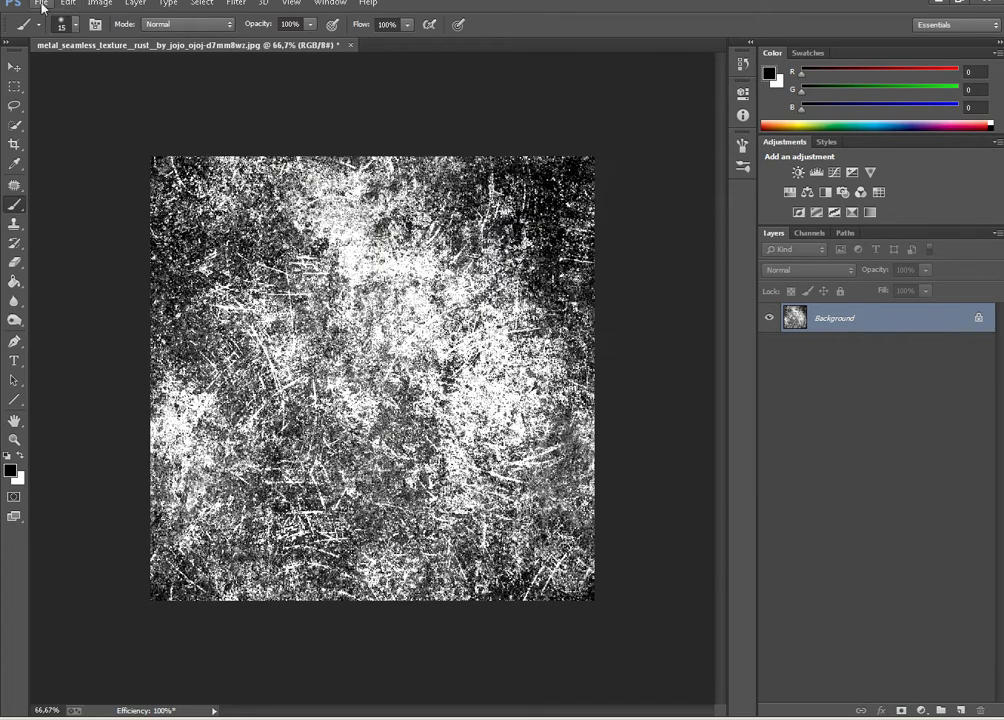
Apply a very slight Gaussian blur of about 0.5 px radius
left_click(236, 3)
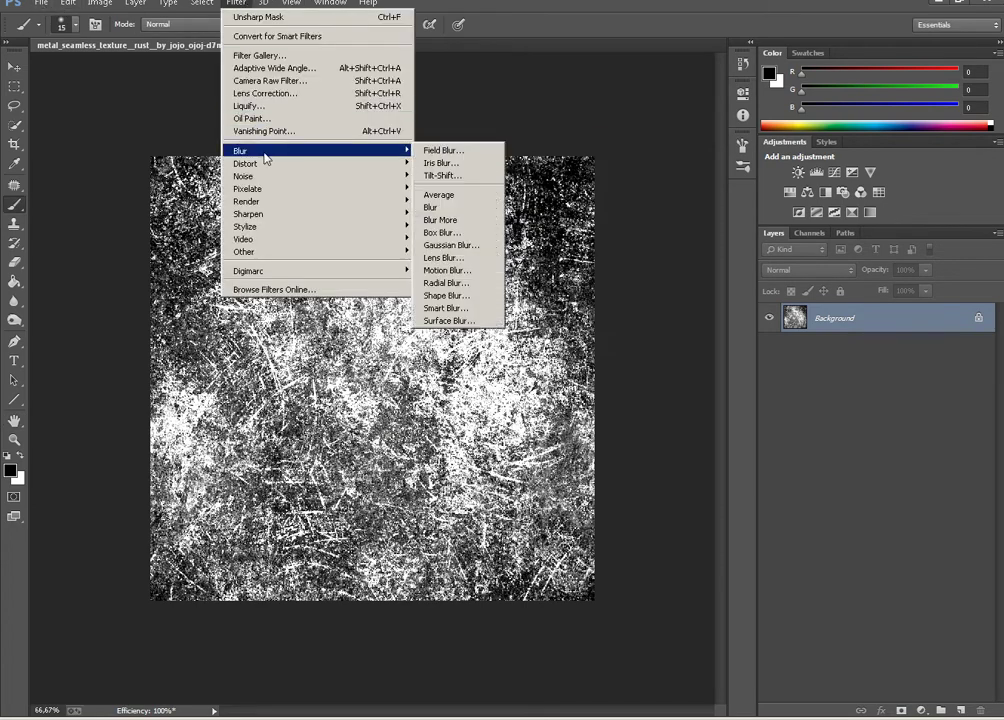
left_click(455, 246)
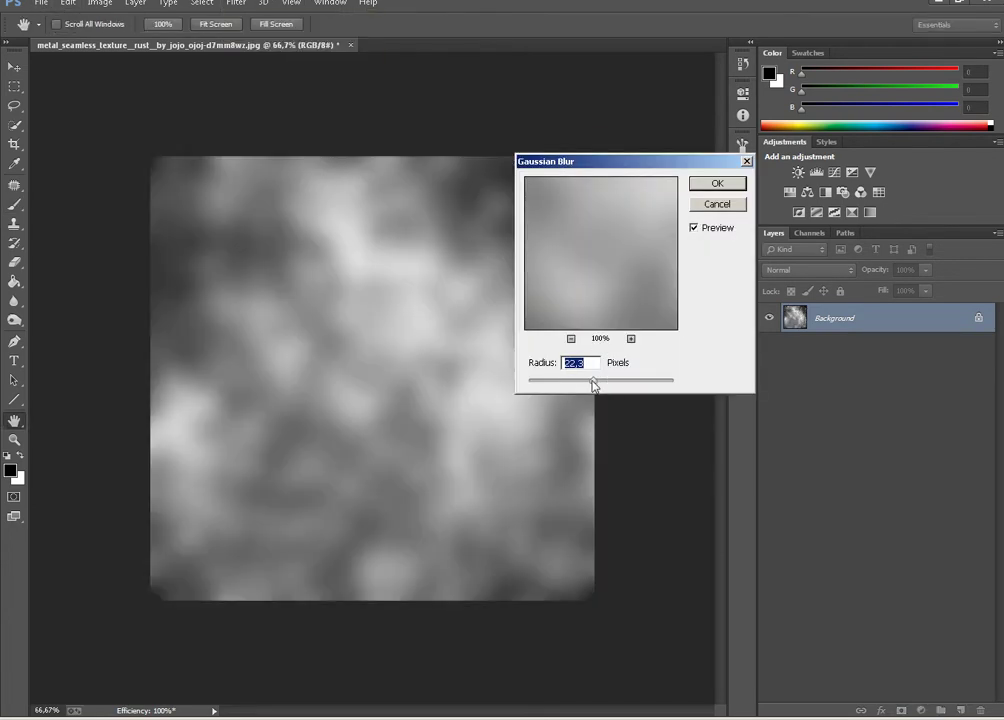
left_click_drag(593, 381, 533, 384)
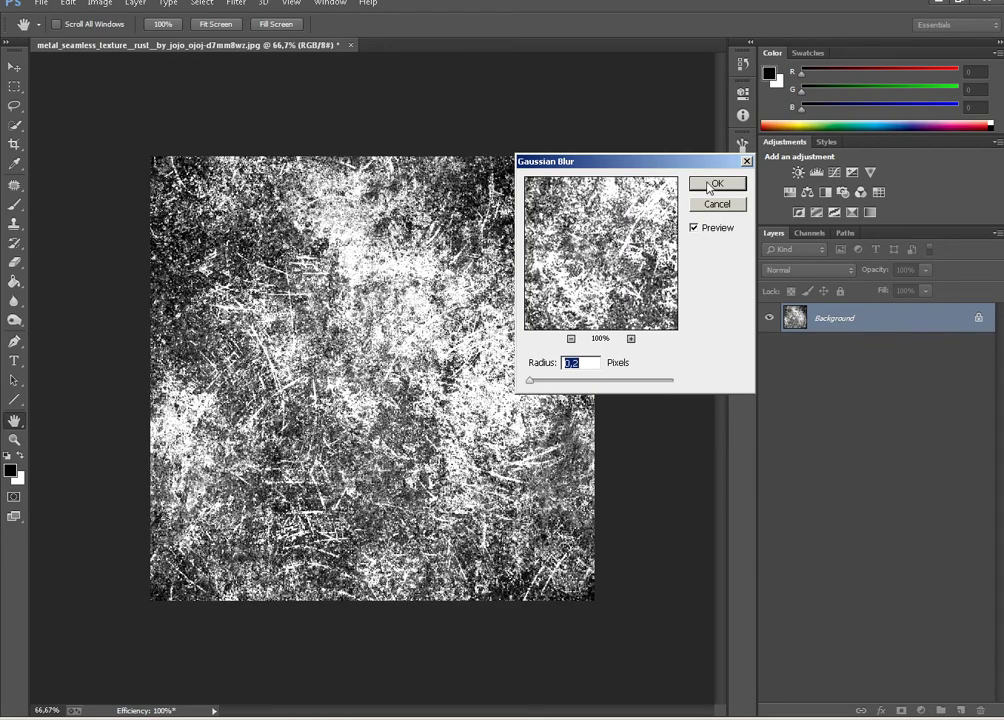
left_click(714, 186)
key("b")
Save the mask as the JPEG 'blend foto', accepting the JPEG options
left_click(41, 3)
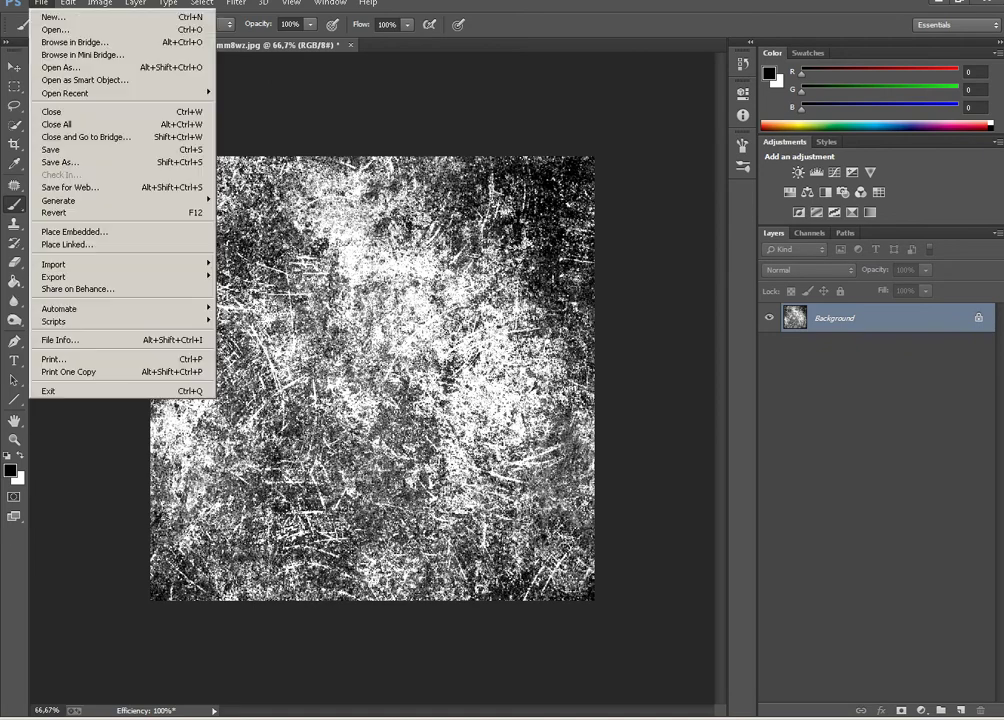
left_click(63, 163)
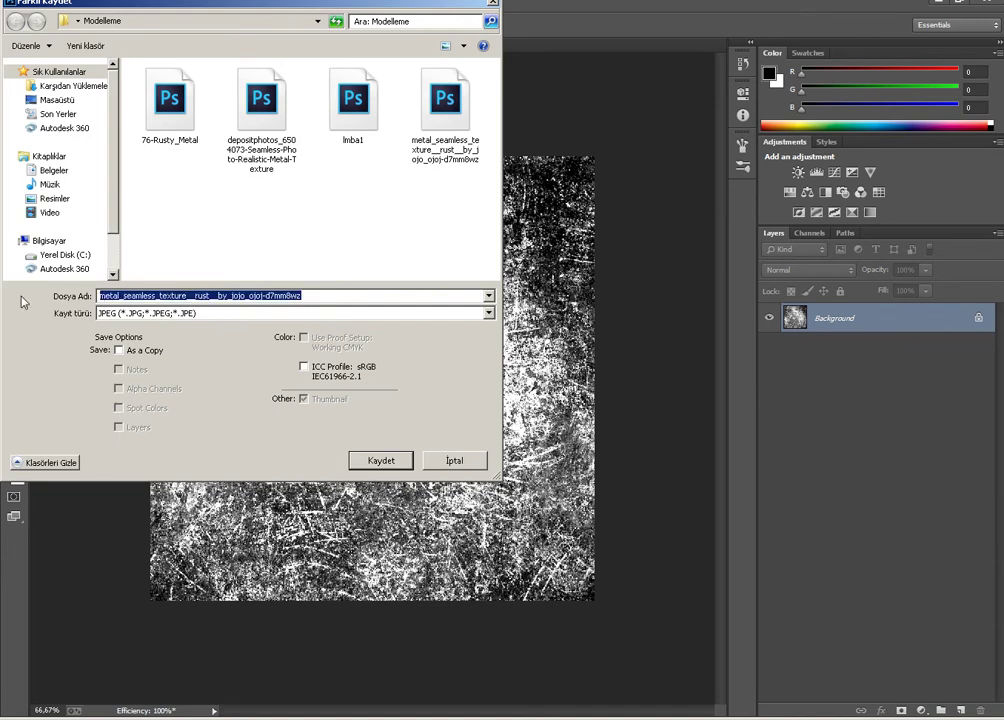
type("blend foto")
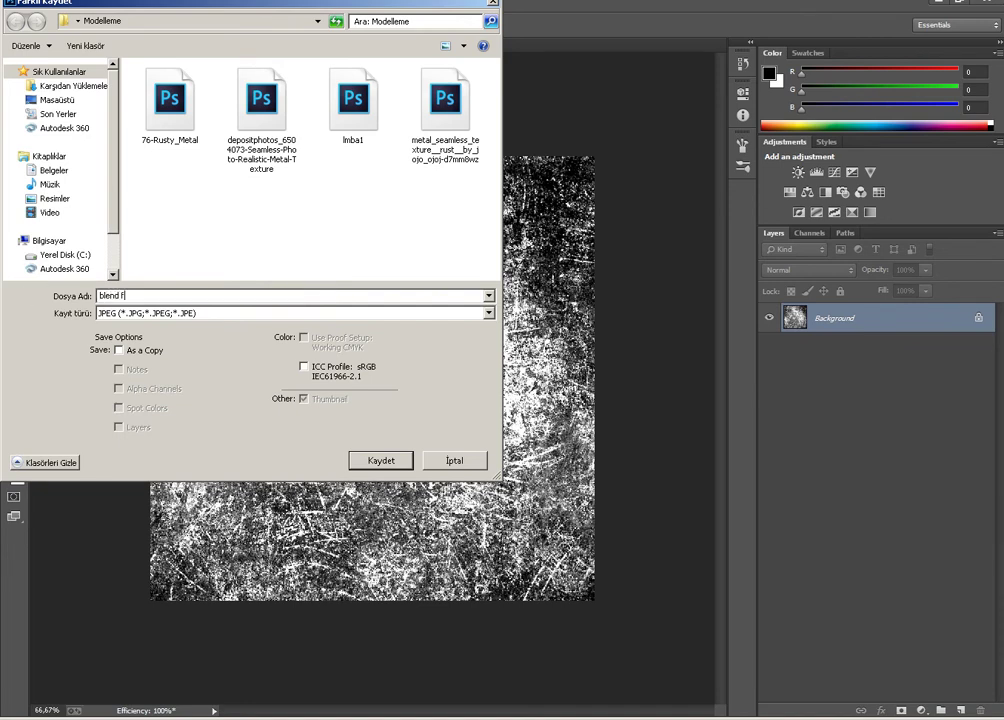
left_click(390, 460)
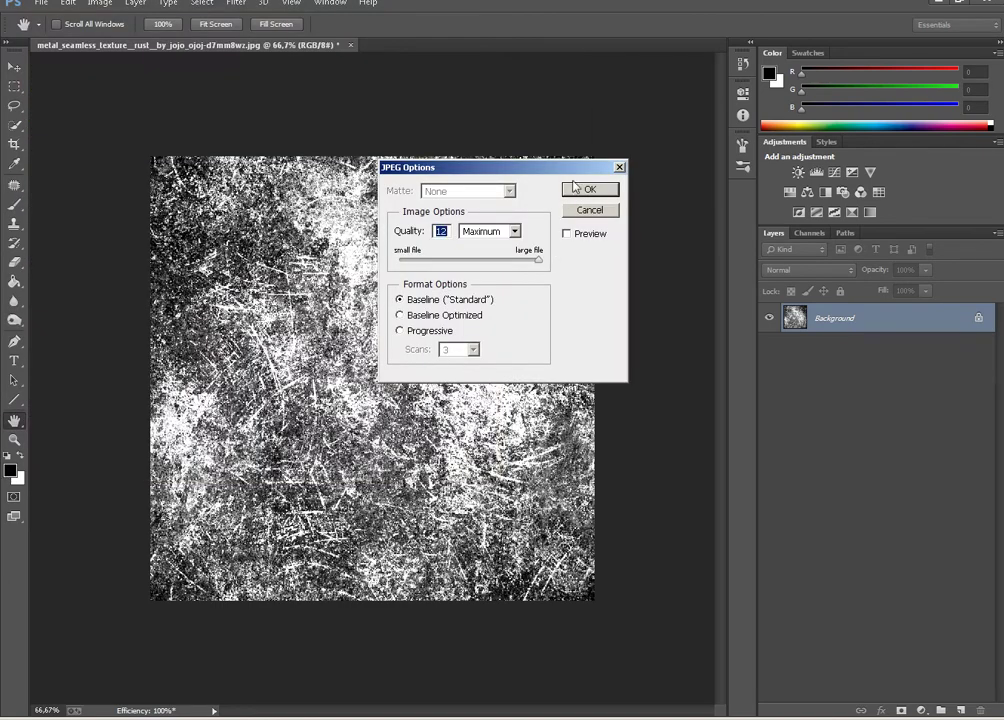
left_click(588, 189)
key("b")
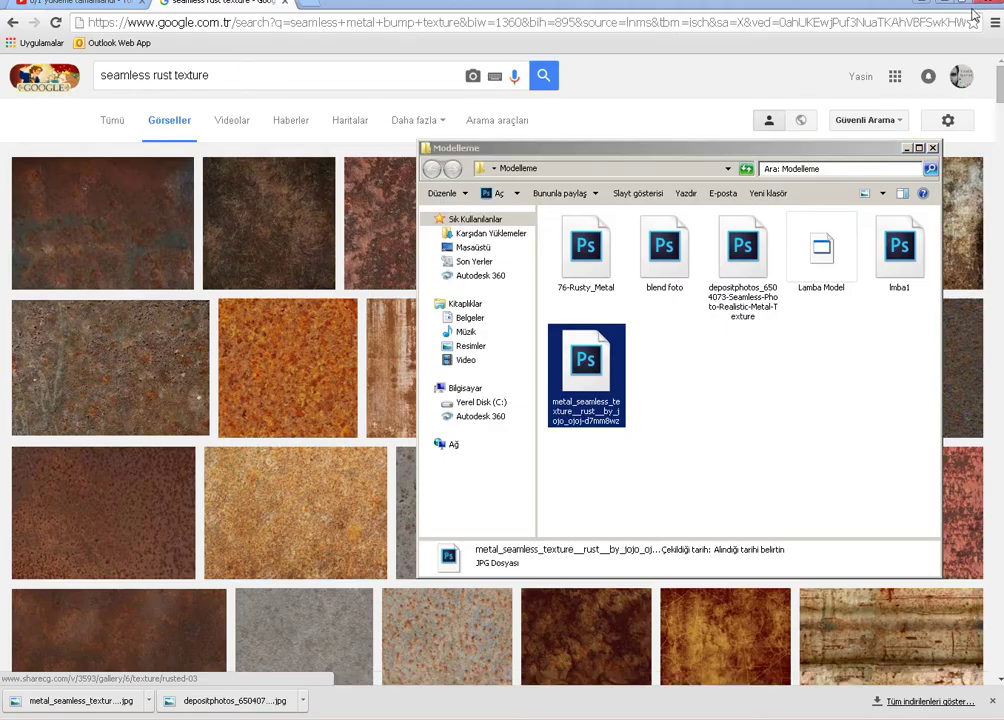
left_click(940, 2)
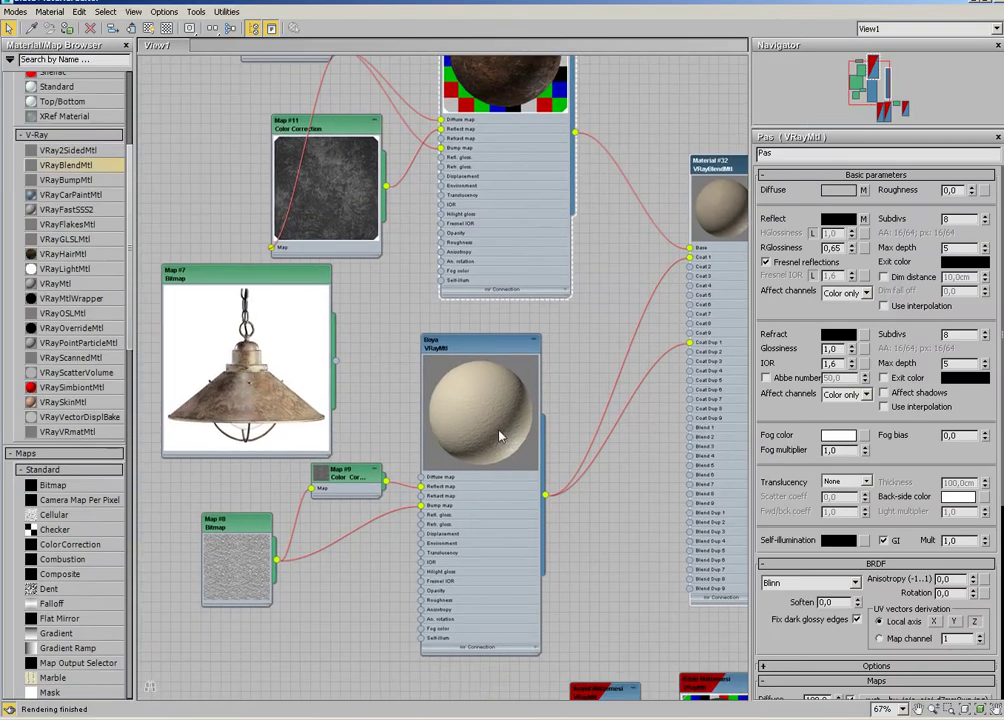
Load 'blend foto' as a Bitmap map into the Blend 1 input
scroll(574, 400, "up", 5)
left_click(574, 399)
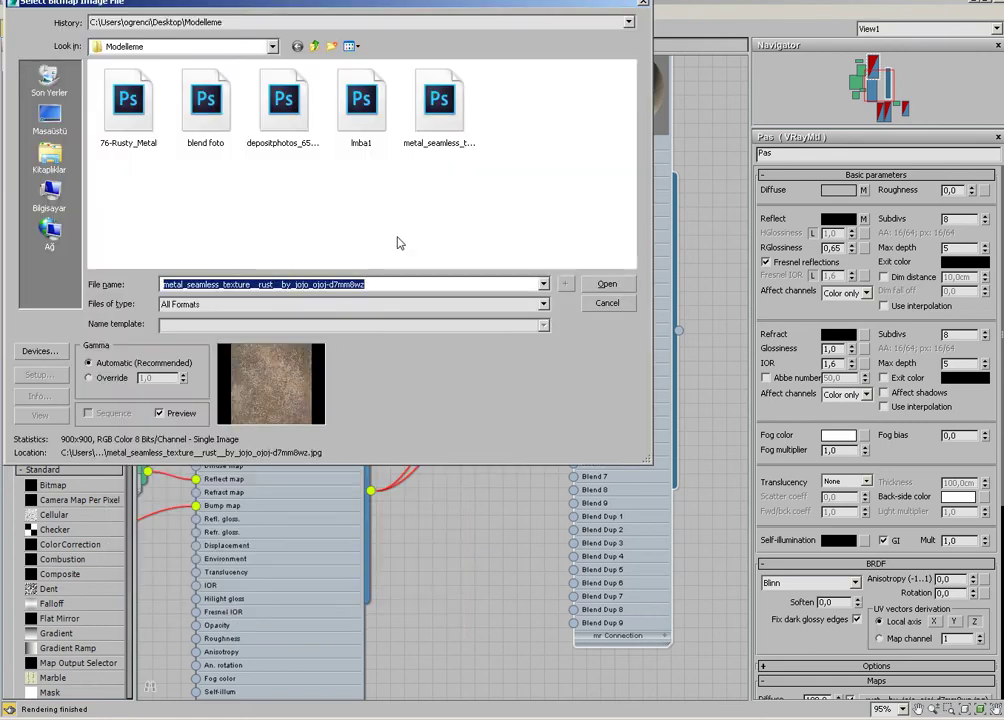
left_click(212, 117)
left_click(607, 284)
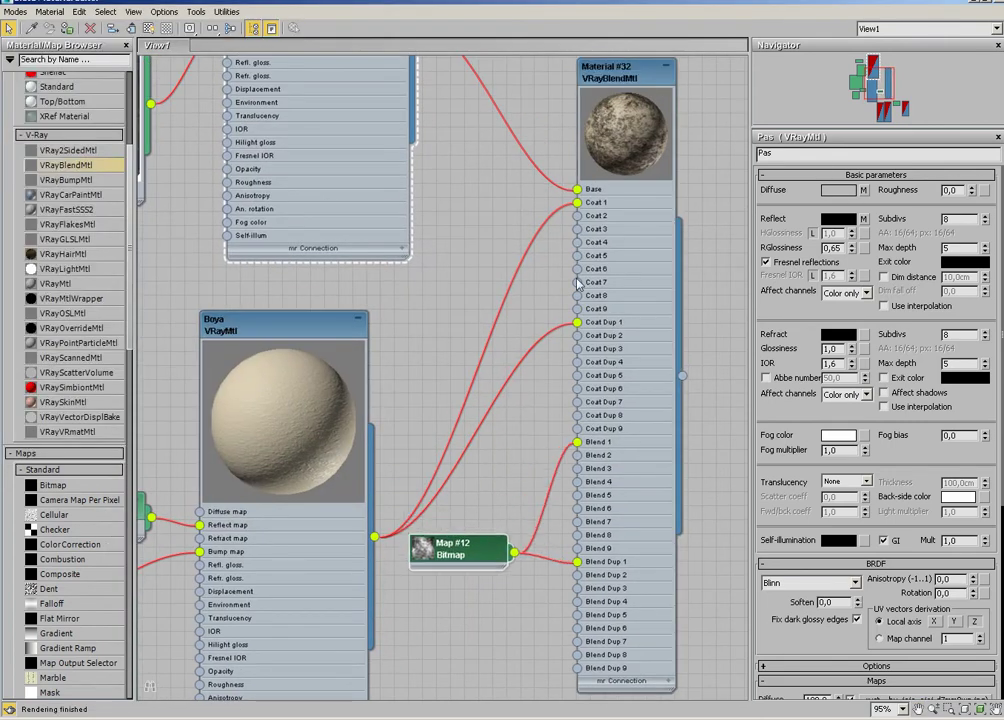
Bring the Material #32 node into view and open its parameters
middle_click_drag(480, 542, 413, 700)
scroll(455, 202, "up", 4)
middle_click_drag(455, 202, 503, 117)
scroll(406, 212, "down", 2)
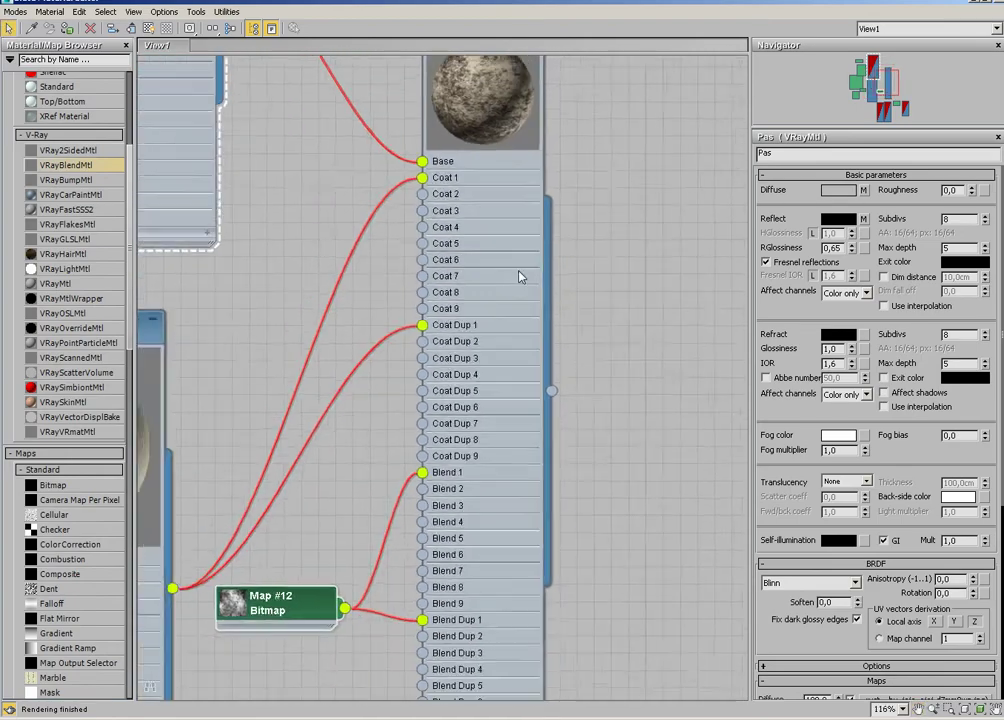
scroll(417, 380, "down", 2)
scroll(491, 463, "down", 2)
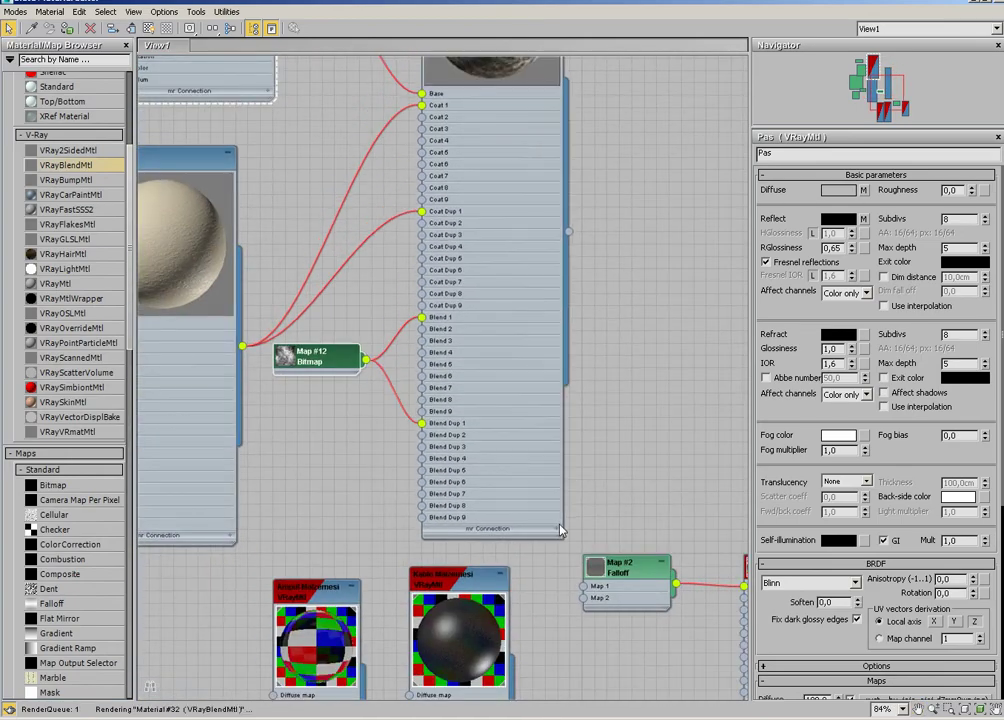
middle_click_drag(438, 410, 470, 620)
scroll(520, 330, "up", 2)
scroll(534, 280, "up", 2)
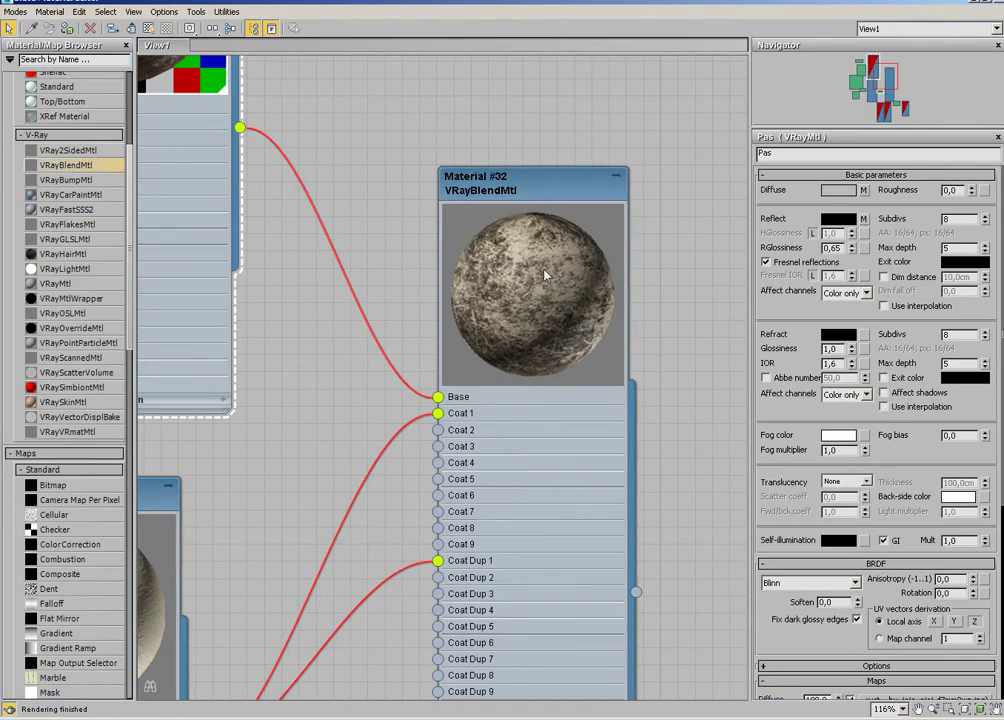
middle_click_drag(545, 275, 567, 192)
double_click(560, 190)
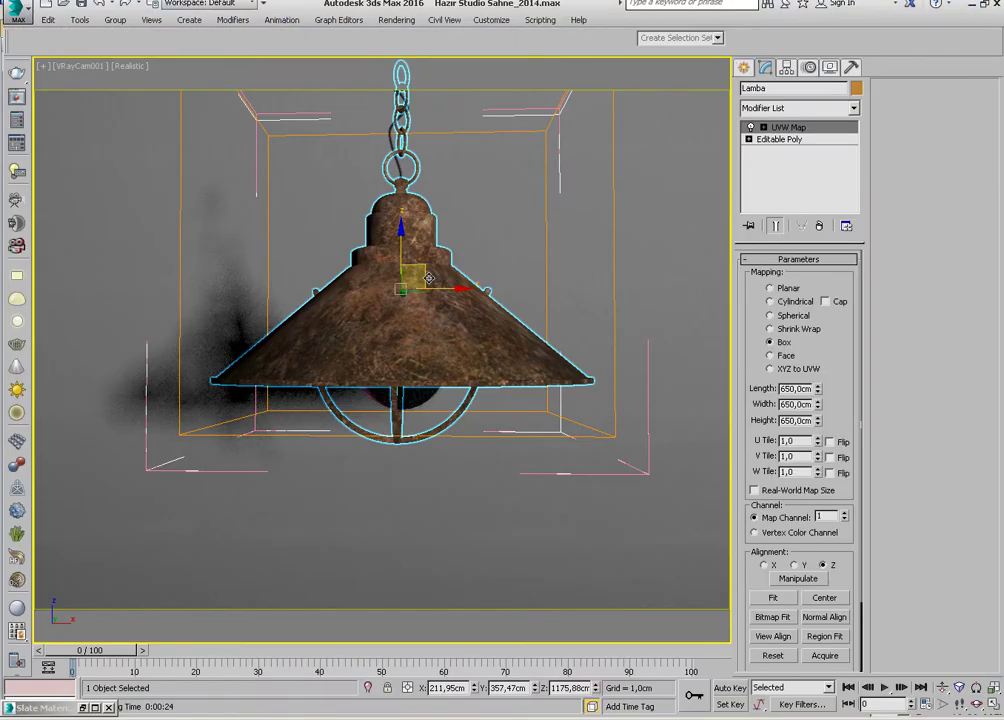
Turn on the checkered background for the material preview
key("m")
left_click(166, 28)
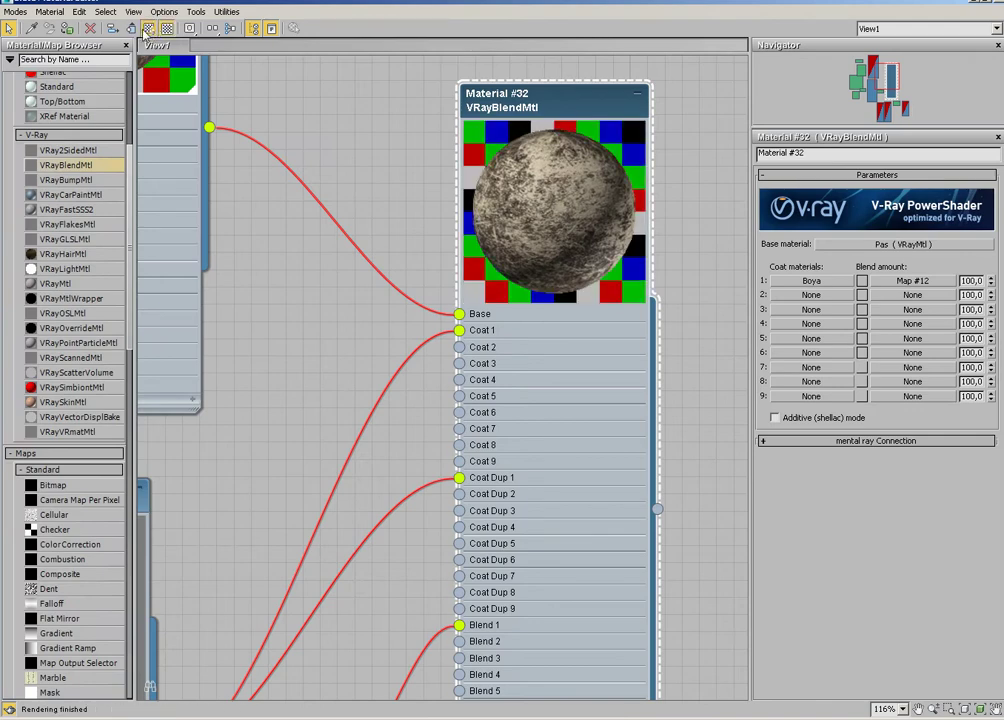
left_click(997, 8)
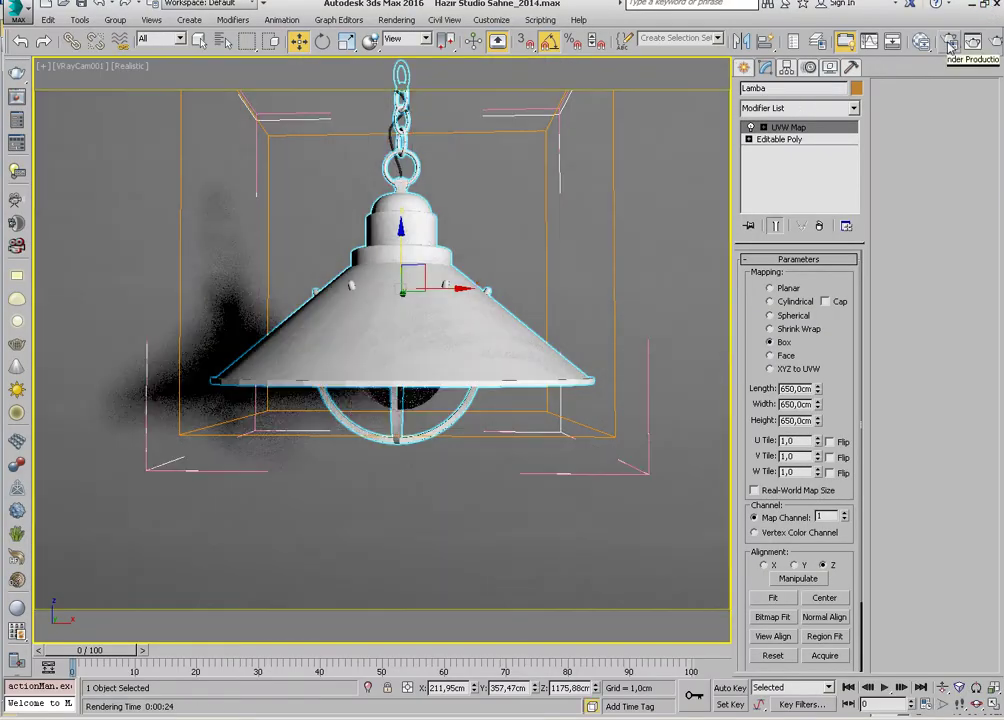
Render the camera view of the lamp in V-Ray from Render Setup
left_click(949, 44)
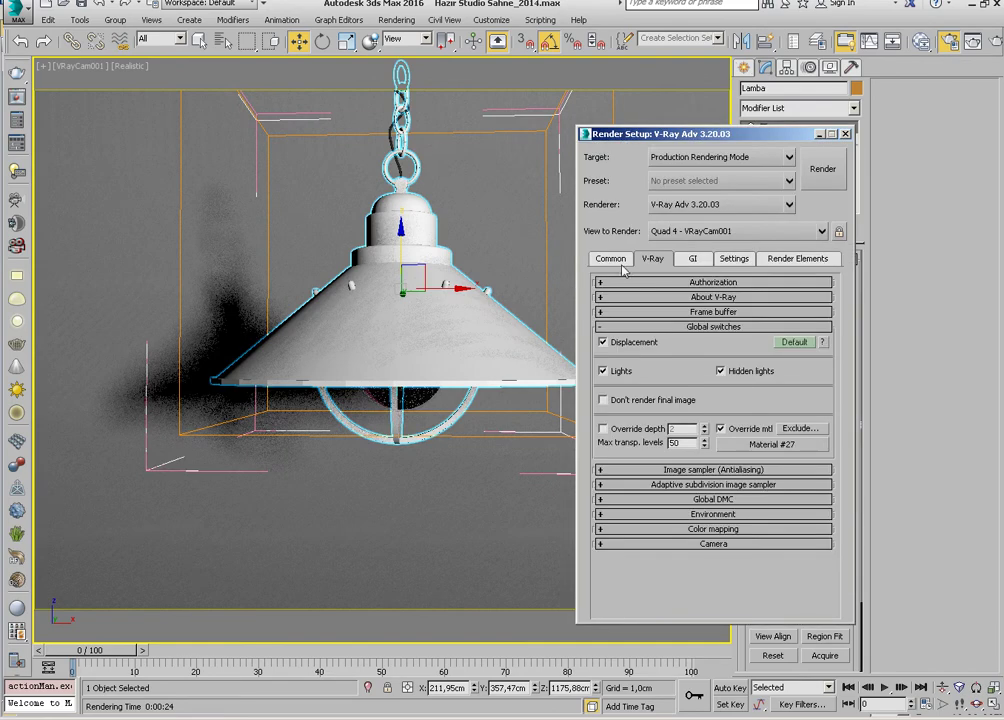
left_click(622, 260)
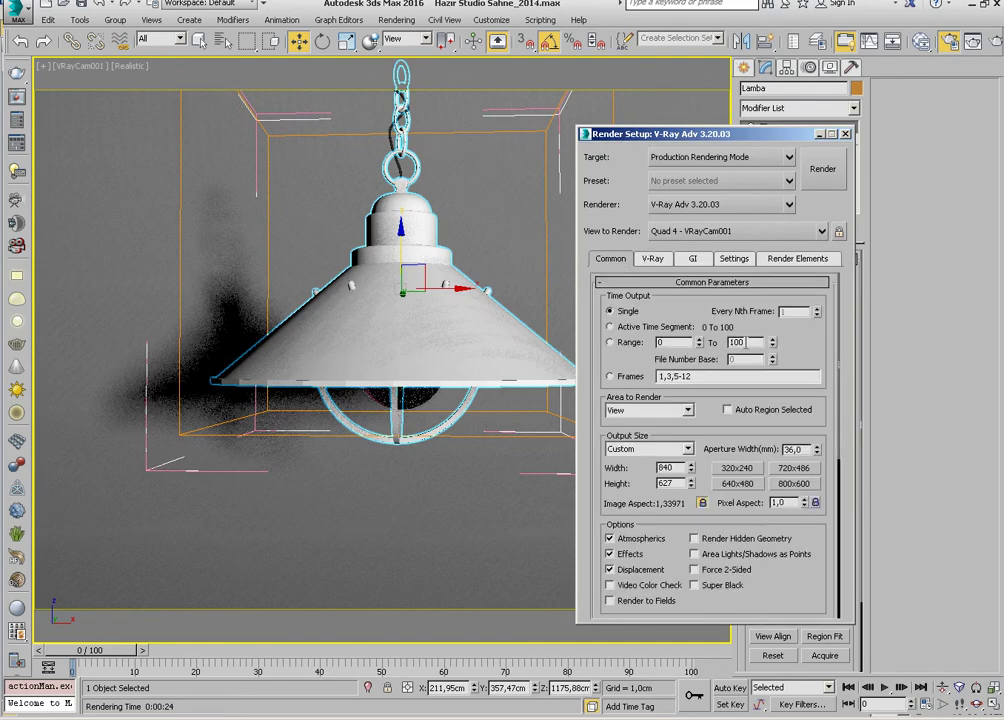
left_click(662, 262)
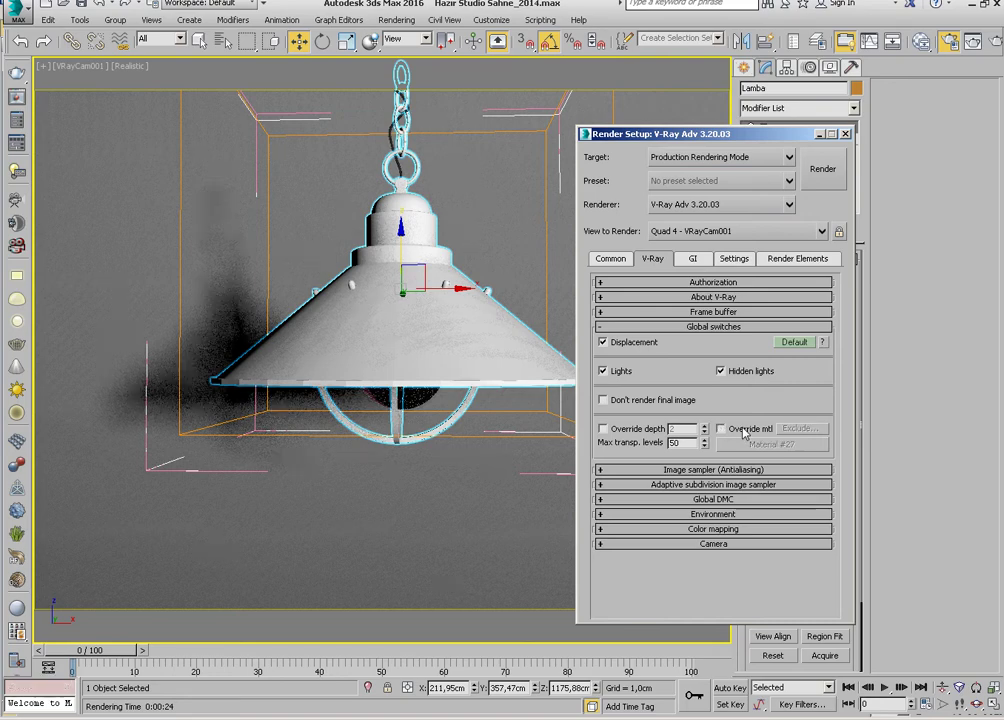
left_click(818, 170)
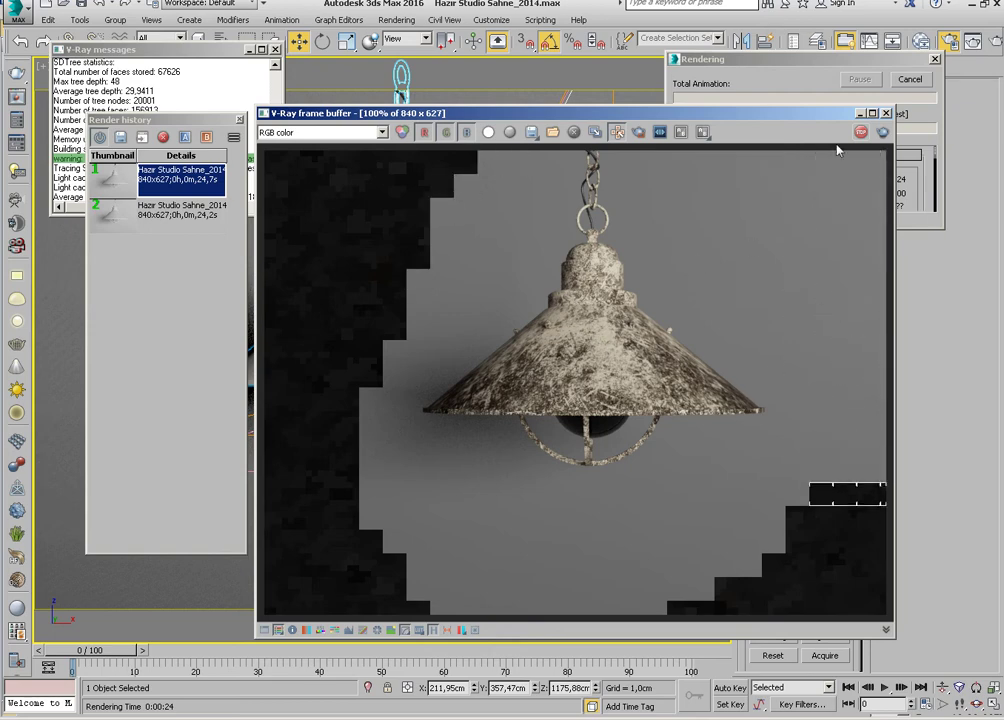
Stop the render, close the frame buffer, and make room in the node network
left_click(861, 131)
left_click(885, 113)
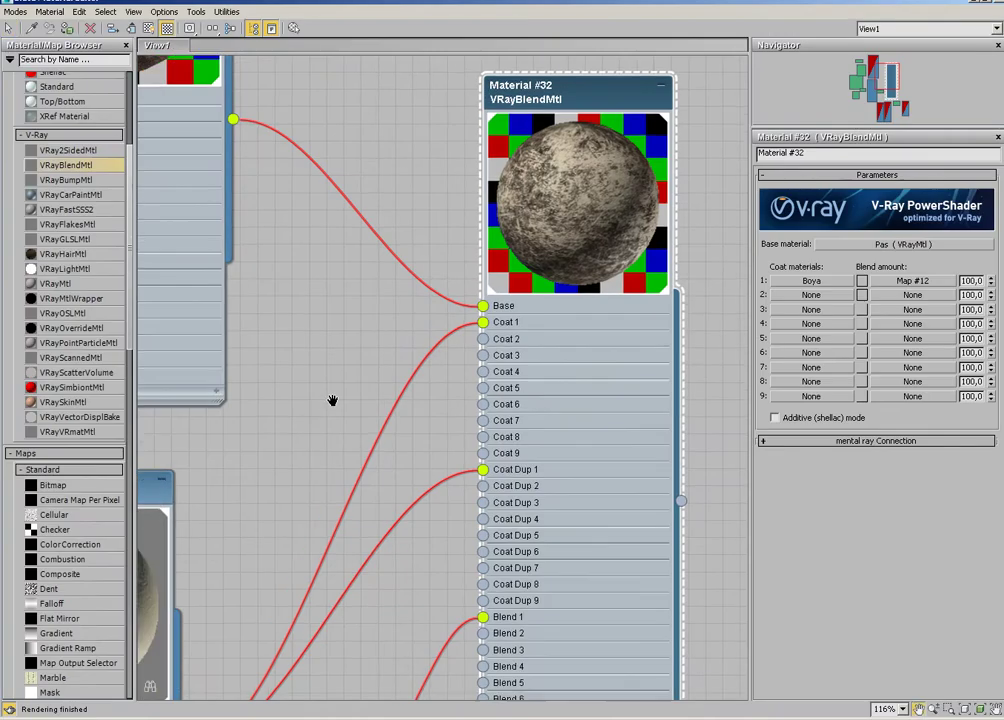
scroll(331, 398, "down", 2)
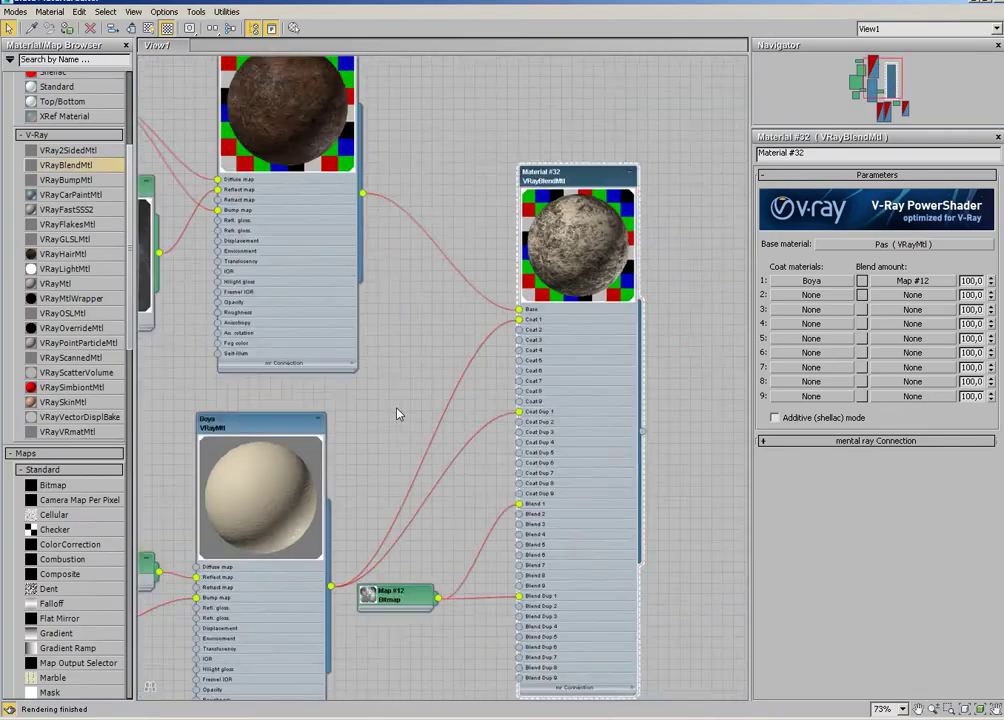
scroll(399, 410, "down", 3)
scroll(454, 457, "up", 2)
scroll(511, 455, "up", 1)
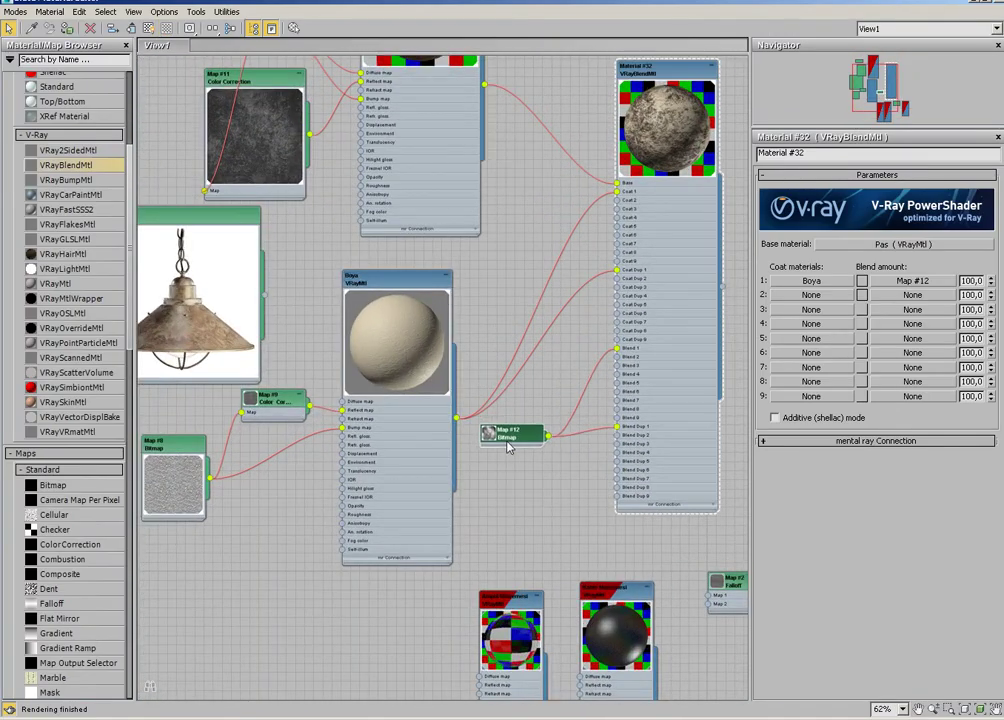
middle_click_drag(262, 423, 336, 410)
Add a VRayDirt map node, Map #13, below the Map #8 bitmap
right_click(304, 470)
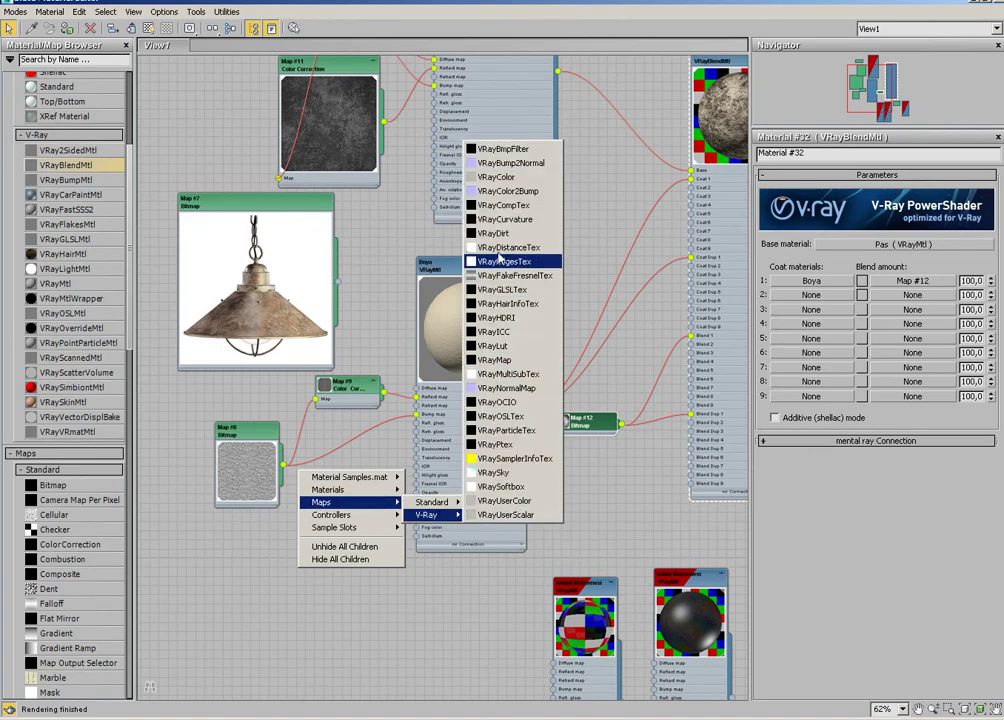
left_click(498, 243)
left_click_drag(300, 505, 294, 589)
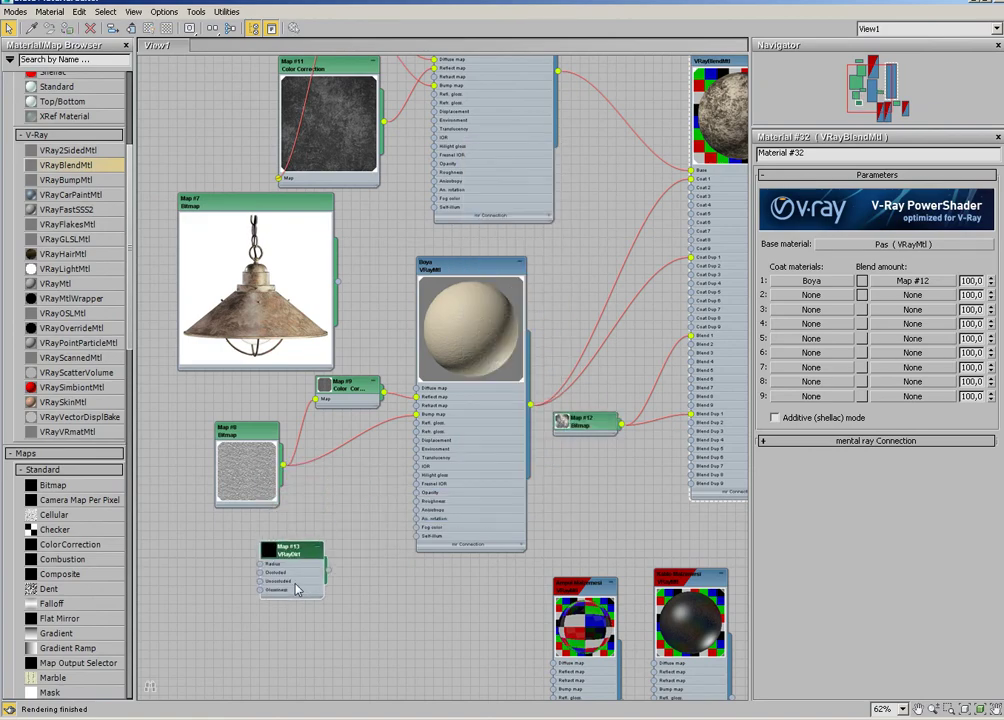
Set the Map #13 VRayDirt radius to 100 cm
double_click(296, 588)
scroll(296, 588, "up", 1)
scroll(340, 560, "up", 2)
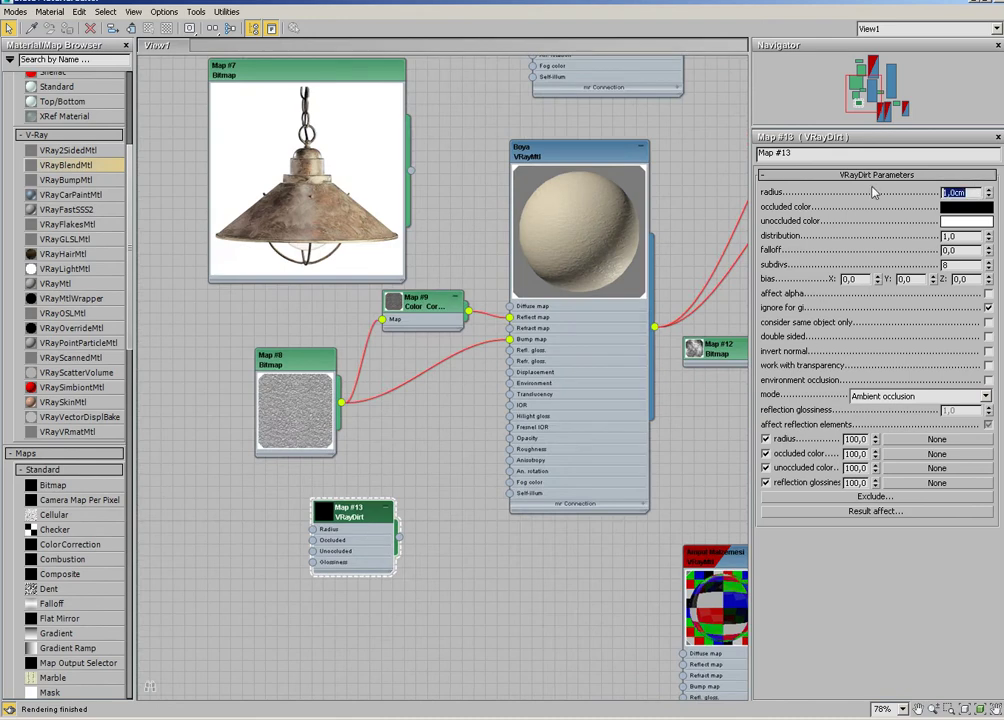
type("20")
key("Return")
type("00")
key("Return")
Give Map #13 a dark brown occluded colour sampled from the lamp reference
left_click(953, 208)
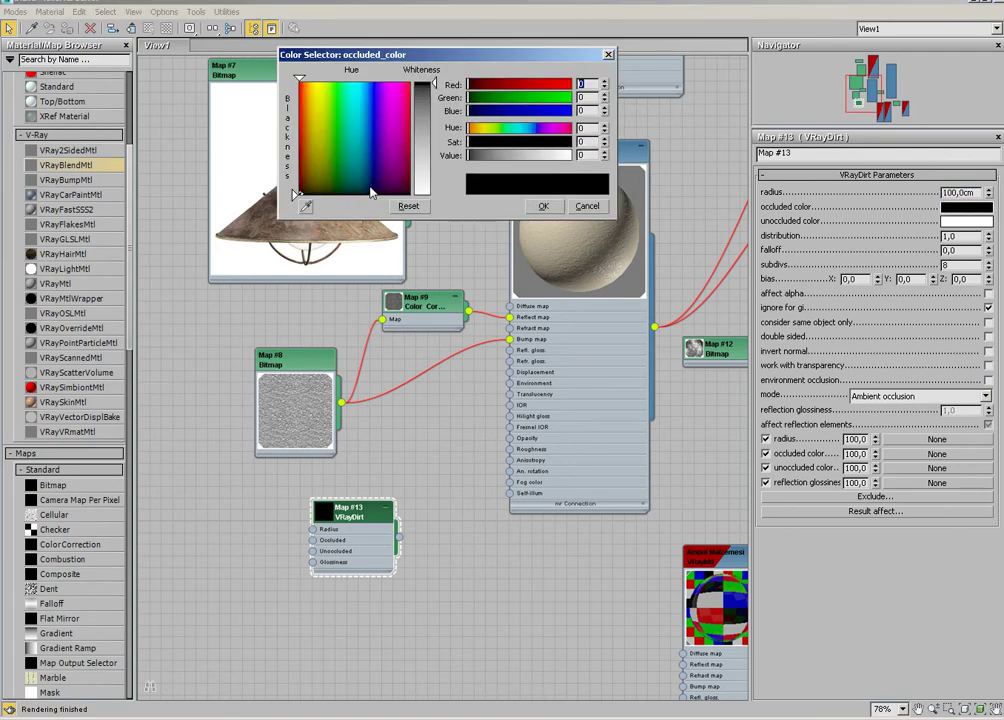
left_click(286, 241)
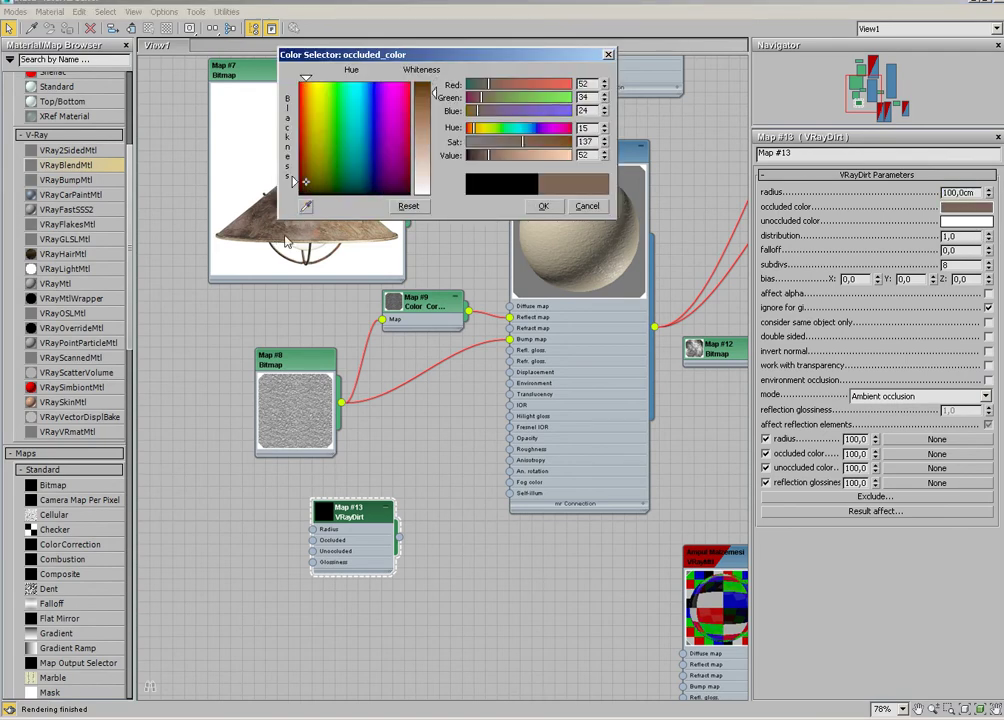
left_click_drag(424, 92, 424, 103)
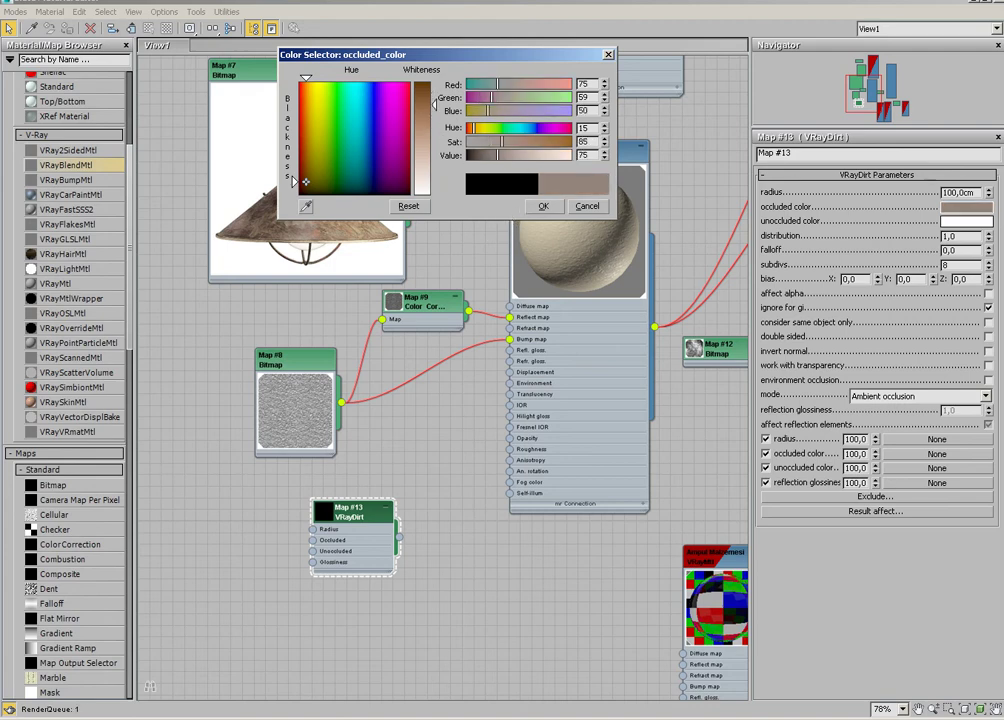
left_click(543, 206)
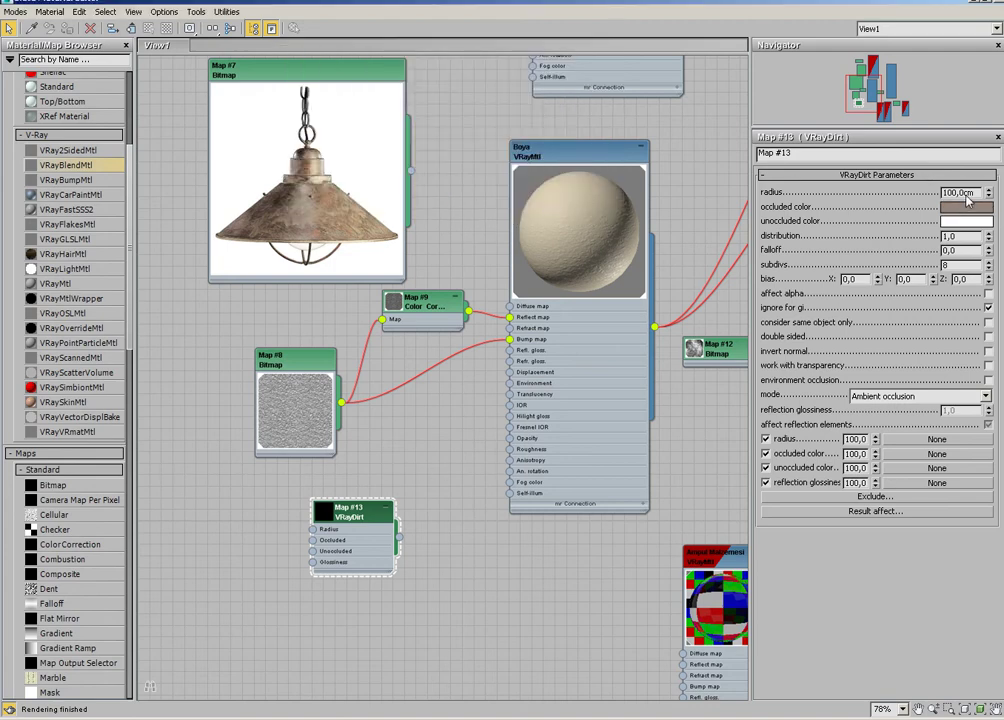
left_click(960, 207)
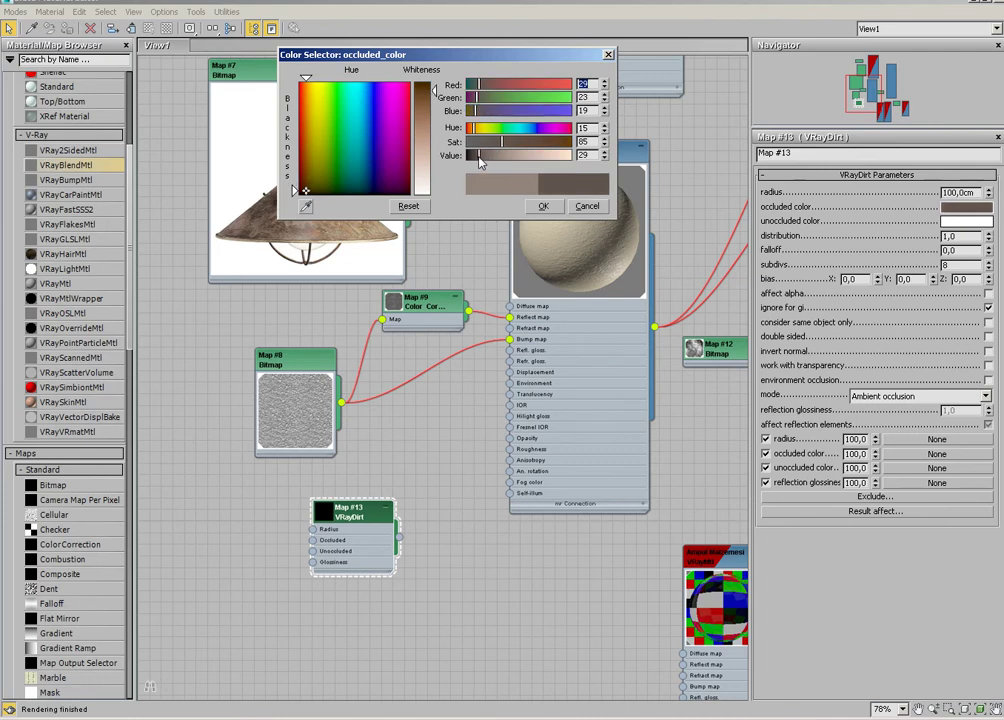
left_click(548, 207)
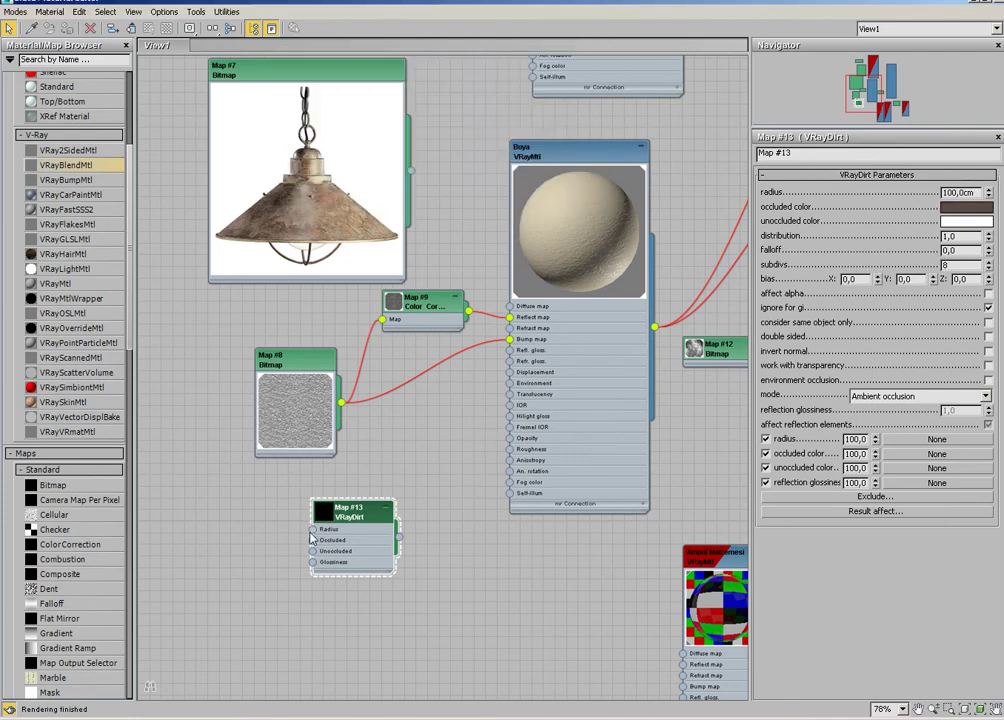
scroll(312, 540, "up", 2)
Clone Map #13 into Map #14 and Map #15, chained through their Unoccluded inputs
scroll(312, 540, "up", 1)
left_click_drag(381, 480, 526, 521, "shift")
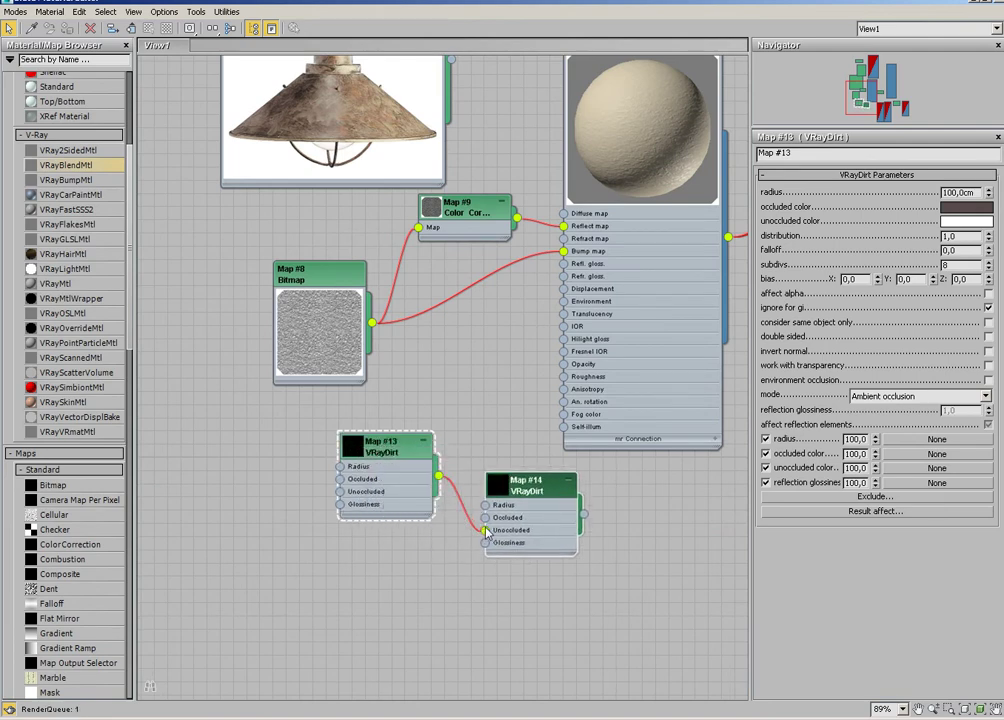
middle_click_drag(478, 527, 330, 527)
left_click_drag(403, 520, 528, 520, "shift")
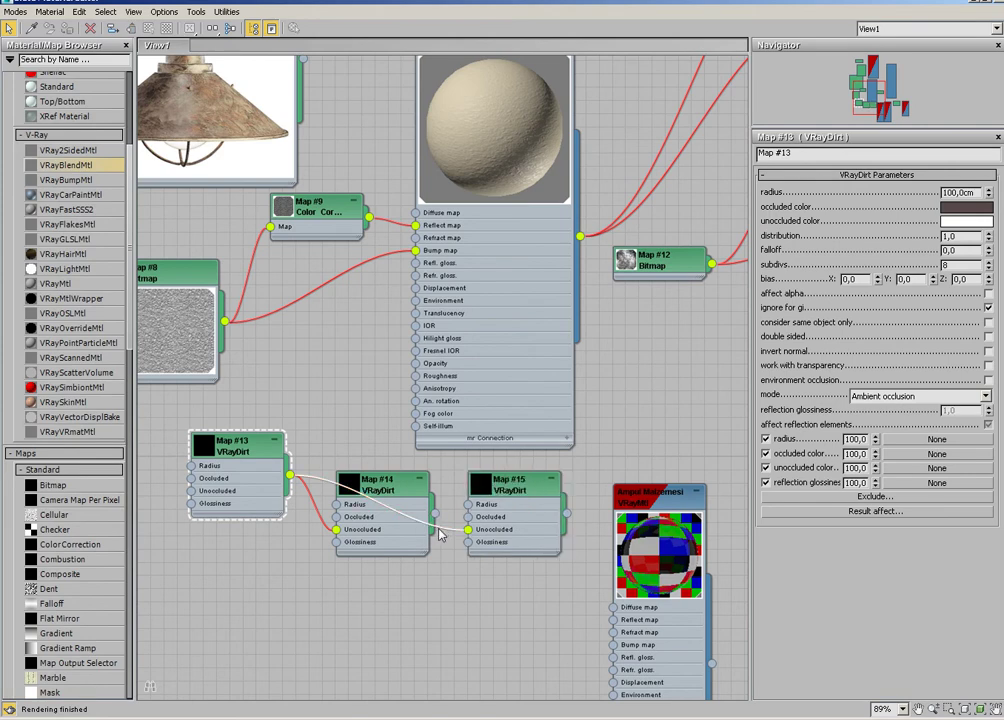
key("Delete")
Connect Map #15 to a blend input of Material #32
middle_click_drag(541, 512, 400, 537)
left_click_drag(357, 552, 601, 210)
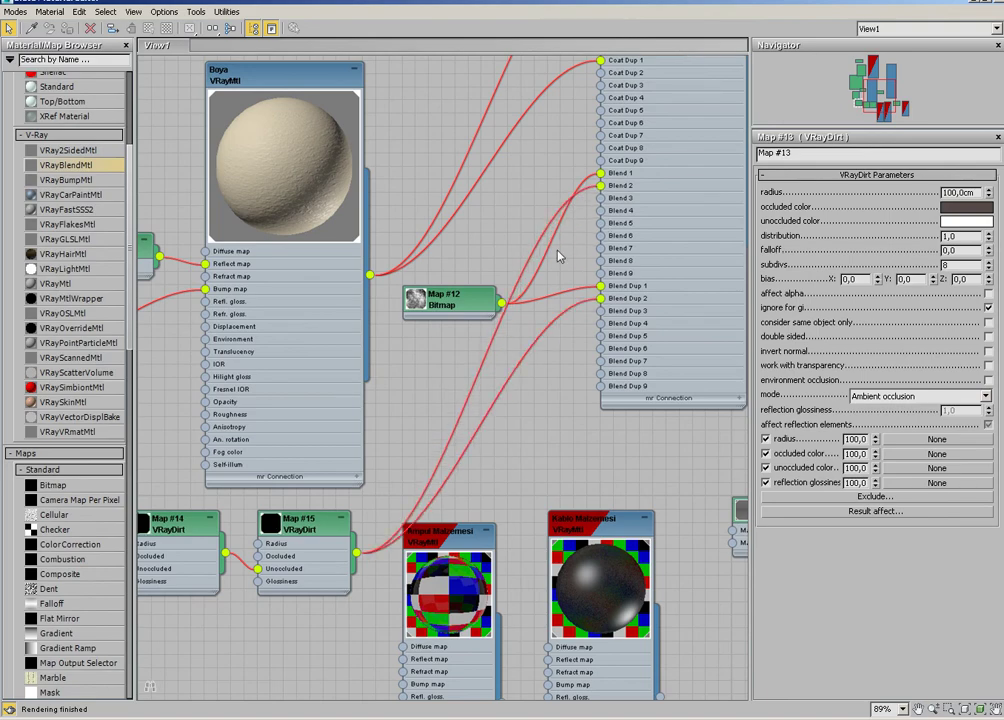
middle_click_drag(558, 253, 533, 433)
scroll(533, 433, "down", 1)
scroll(540, 440, "down", 2)
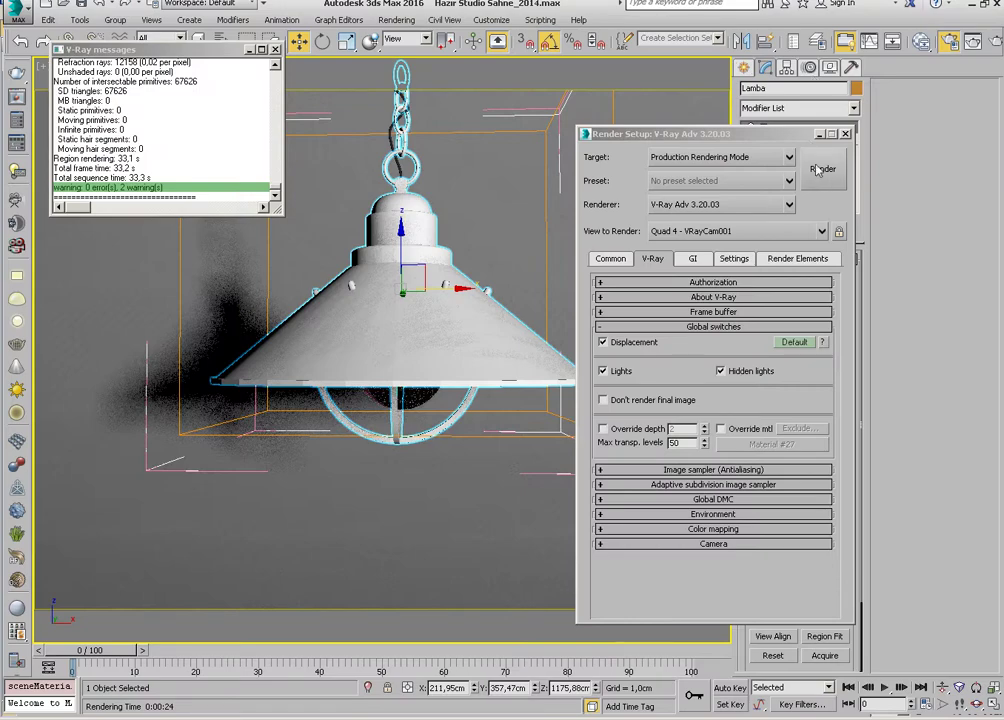
Run a V-Ray test render of the grimy lamp, then close the frame buffer
left_click(820, 169)
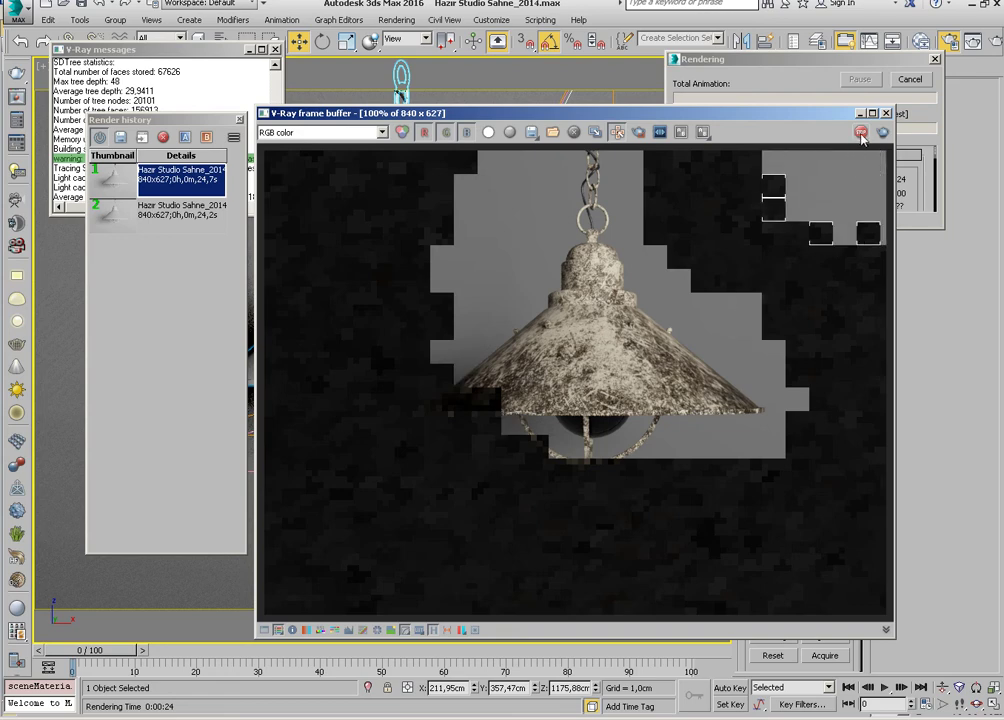
left_click(885, 113)
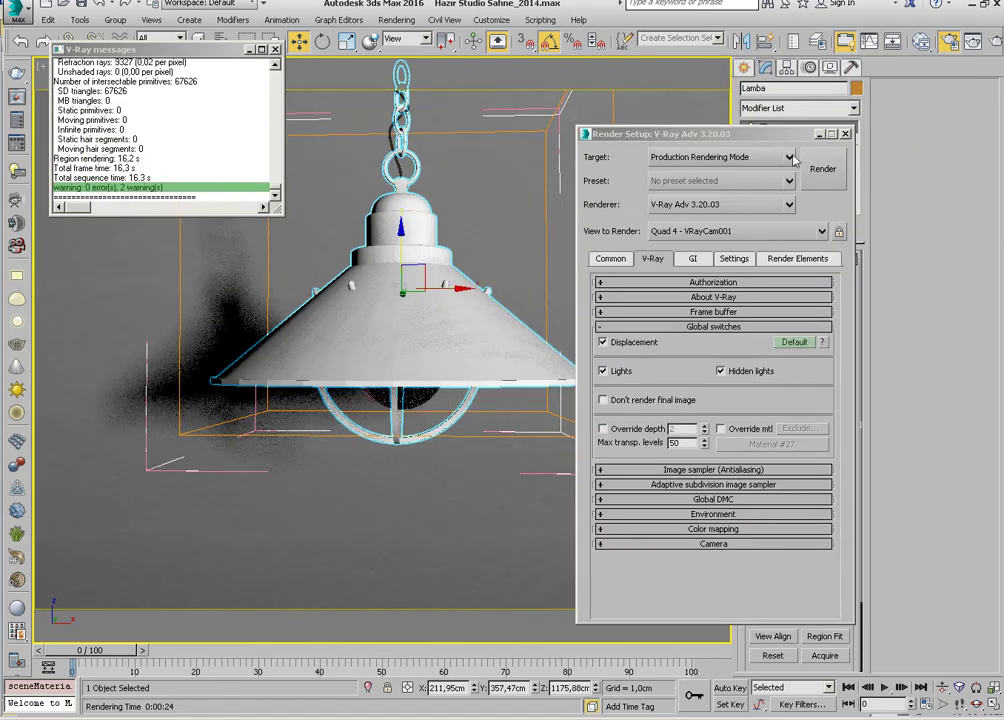
Close Render Setup, select the Metal bulb socket, and switch to Realistic shading
left_click(845, 135)
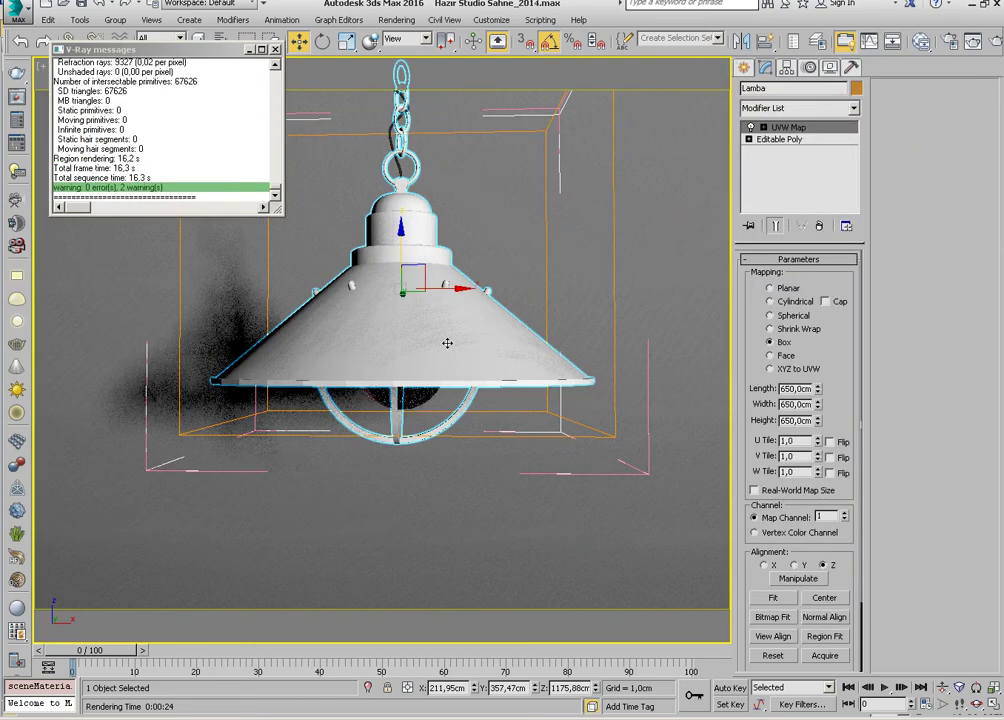
key("ctrl+alt+v")
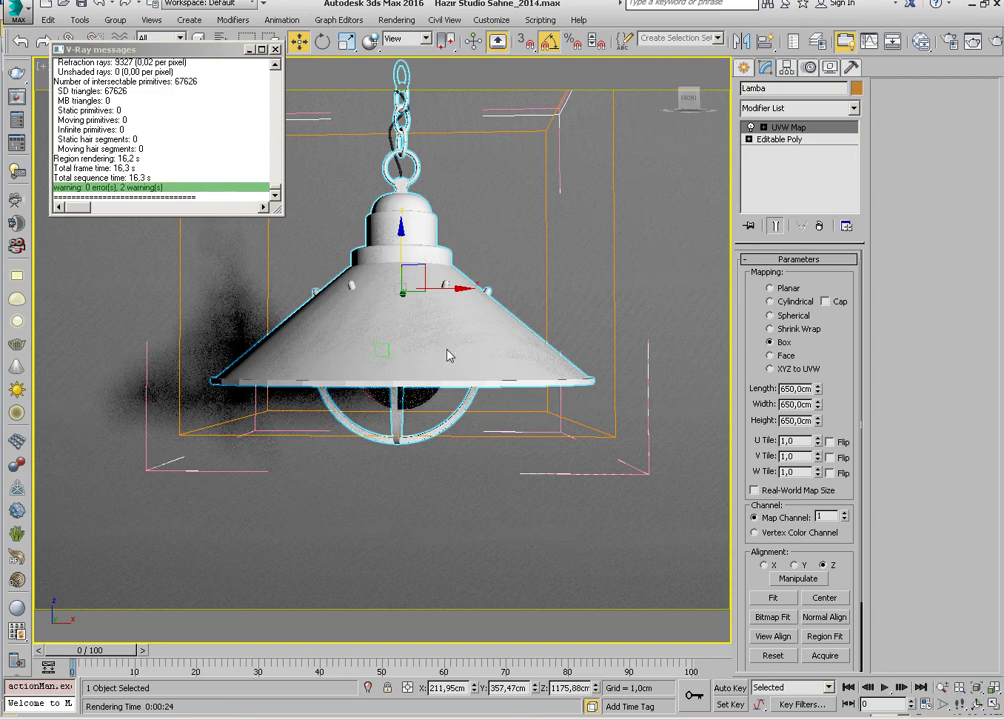
middle_click_drag(415, 389, 388, 259, "alt")
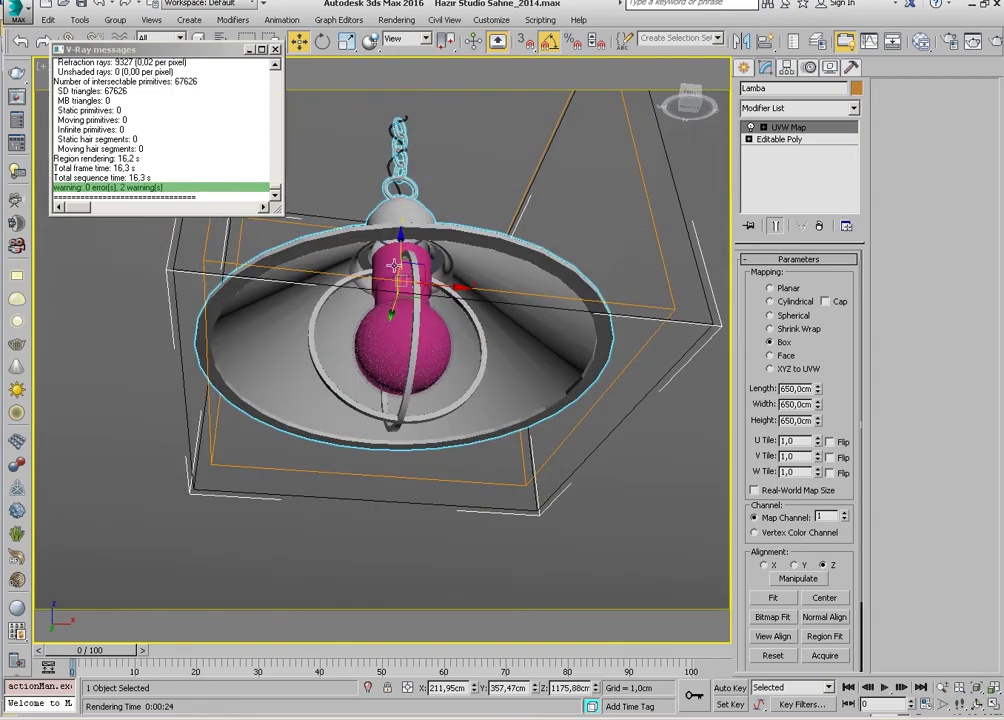
left_click(387, 259)
key("shift+F3")
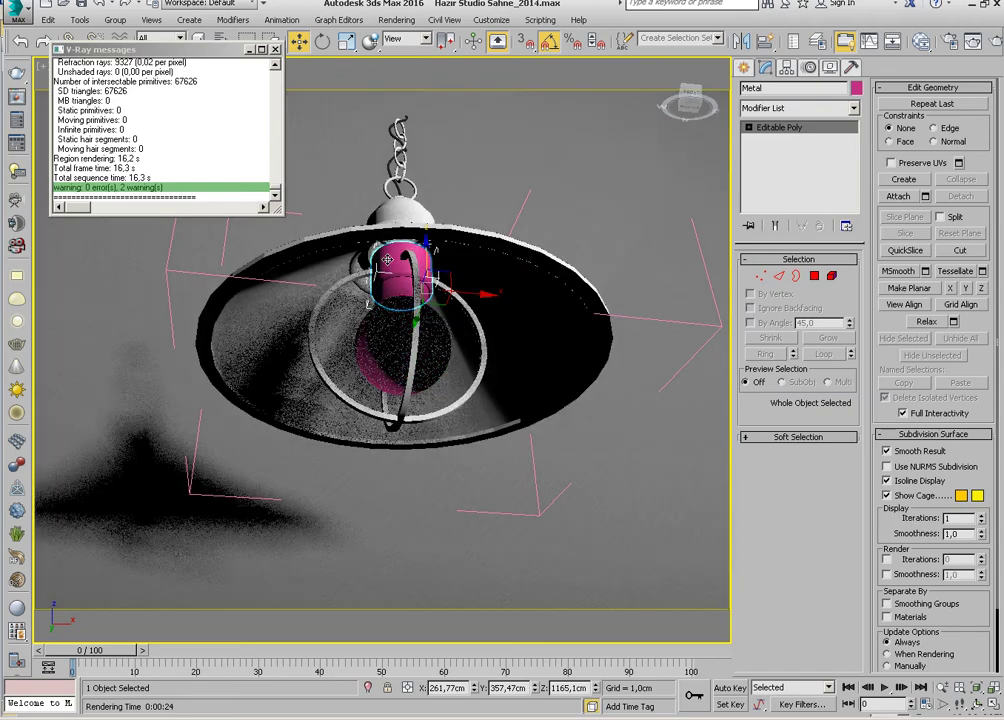
mouse_move(392, 318)
middle_mouse_down("alt")
mouse_move(392, 331)
mouse_move(403, 314)
mouse_move(473, 296)
middle_mouse_up("alt")
Attach the glass bulb to the socket's editable poly
left_click_drag(473, 296, 541, 300, "shift")
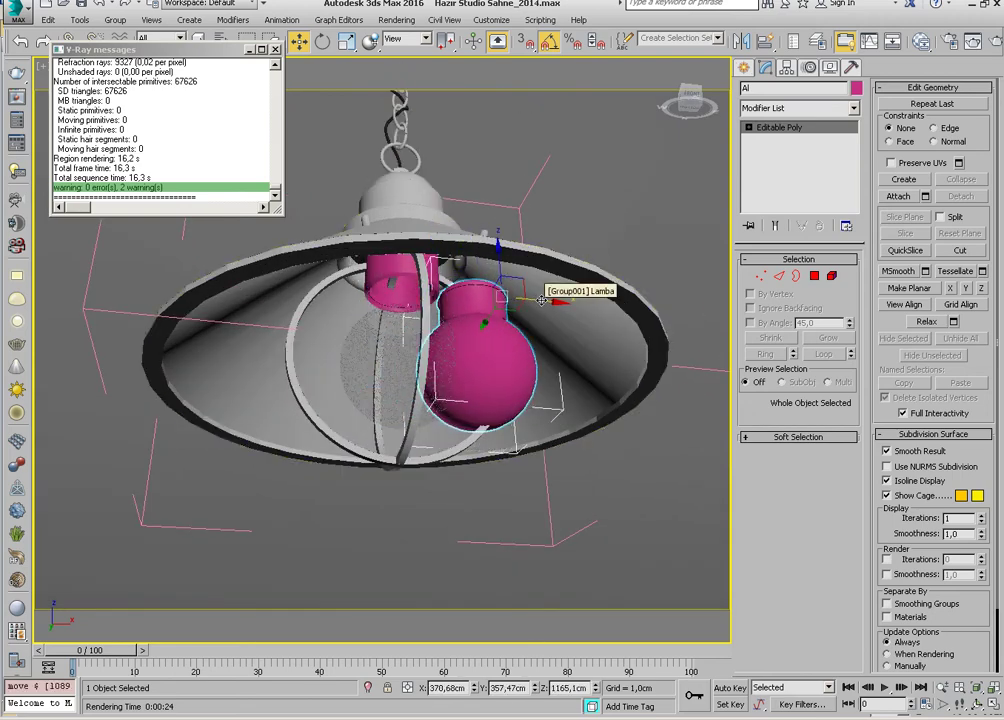
key("ctrl+z")
mouse_move(405, 372)
middle_mouse_down("alt")
mouse_move(397, 402)
mouse_move(402, 364)
middle_mouse_up("alt")
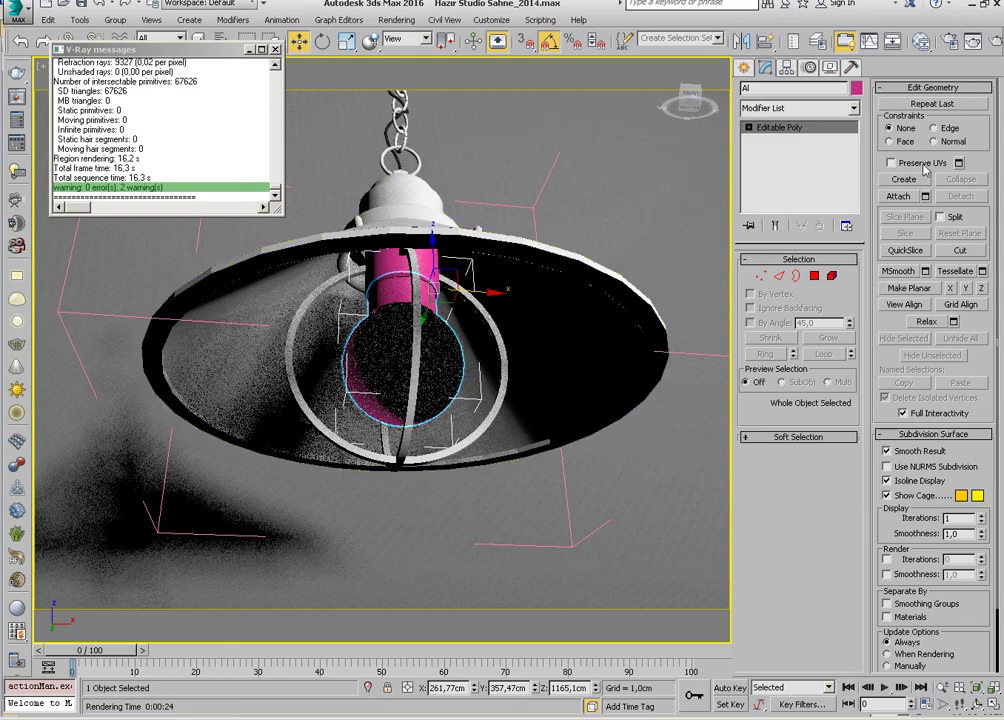
left_click(899, 196)
left_click(377, 365)
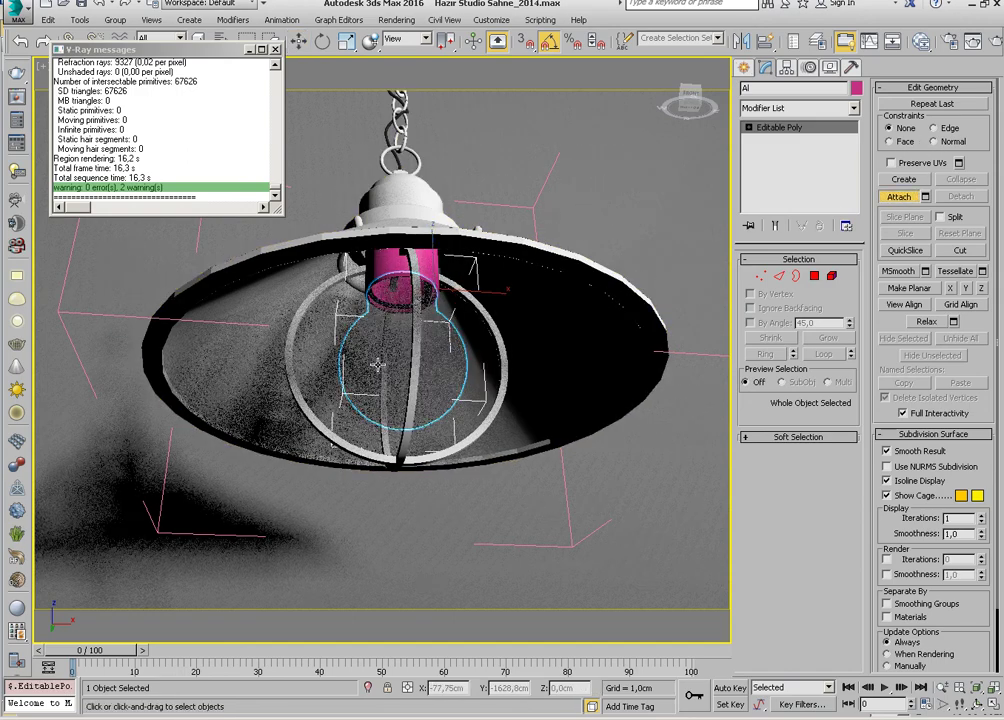
key("w")
middle_click_drag(400, 372, 381, 365, "alt")
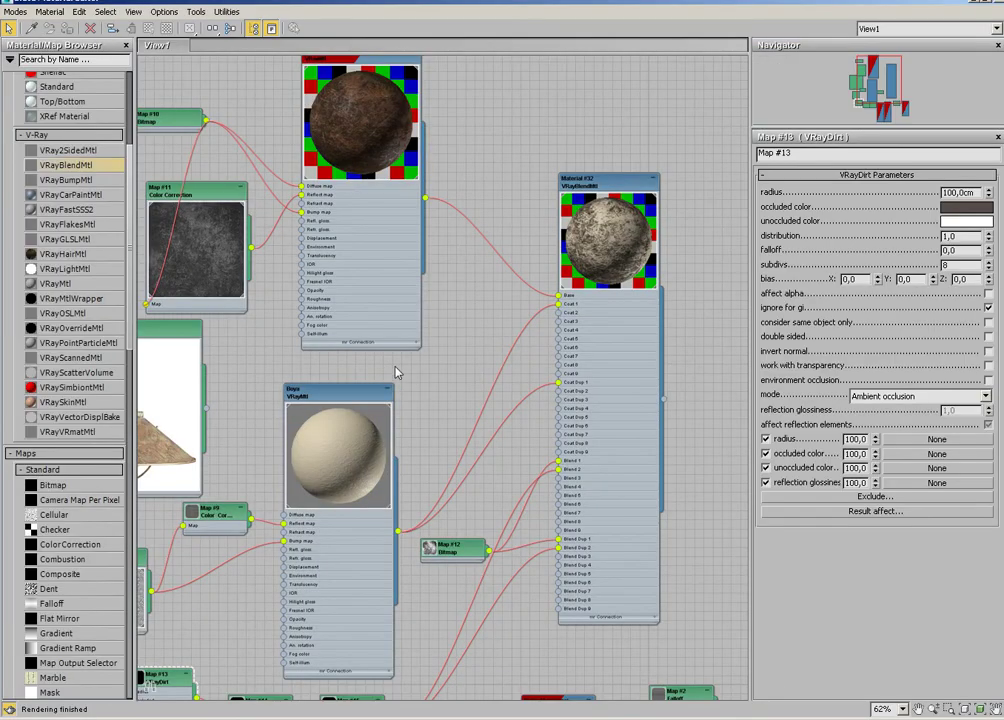
Inspect the Ampul Malzemesi bulb material and view the lamp from a slightly different angle
scroll(399, 370, "down", 1)
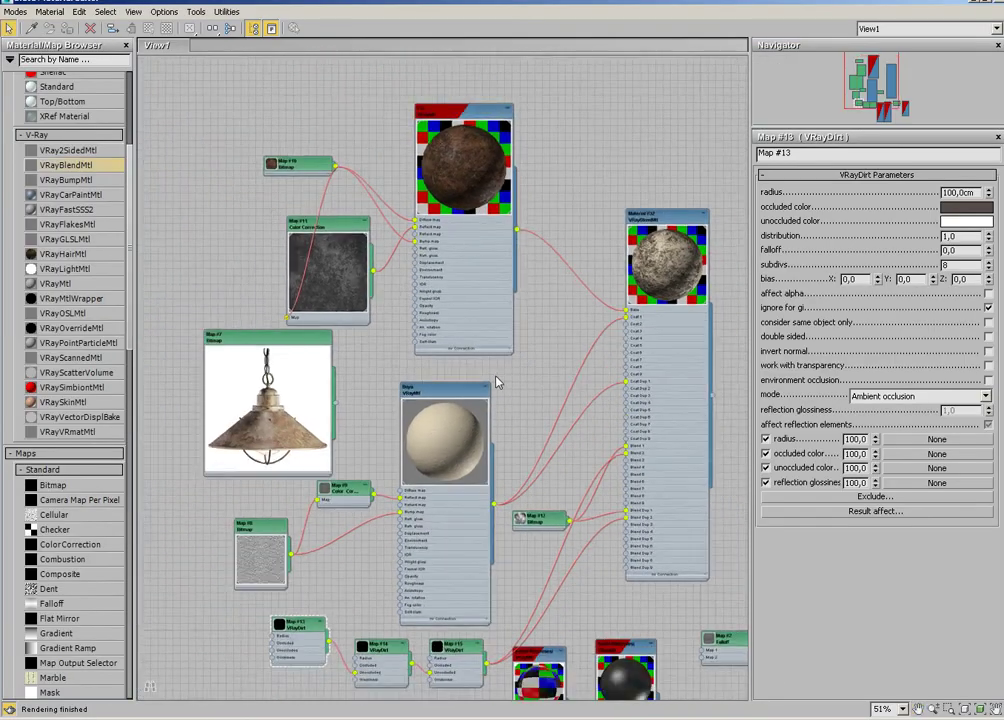
scroll(388, 294, "down", 2)
scroll(489, 388, "up", 4)
scroll(436, 398, "up", 3)
left_click(420, 395)
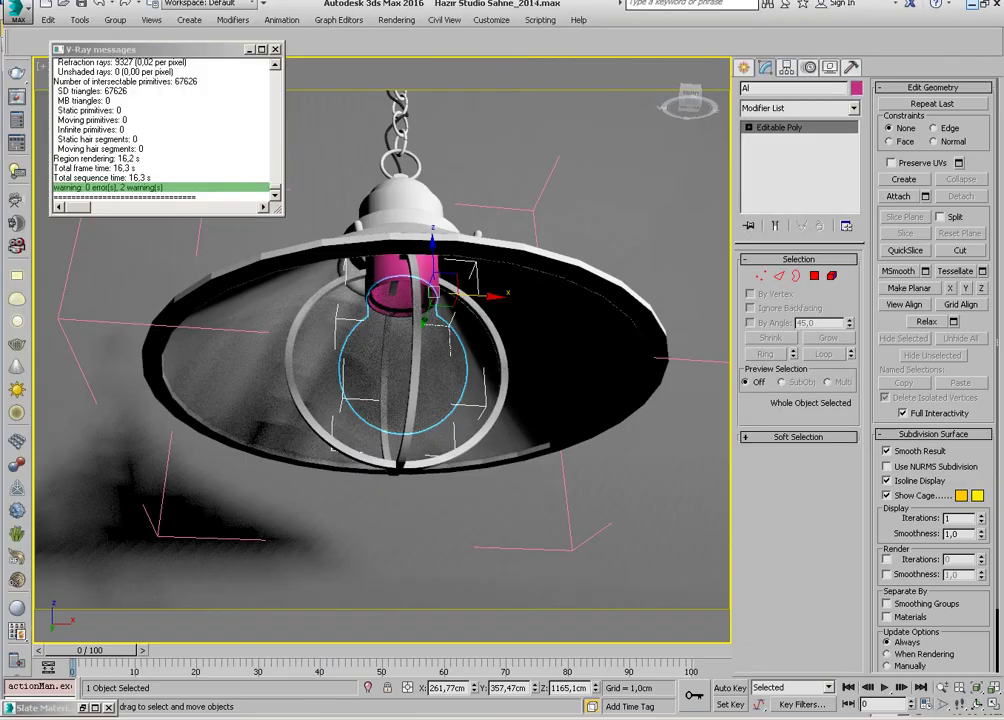
middle_click_drag(400, 300, 420, 263, "alt")
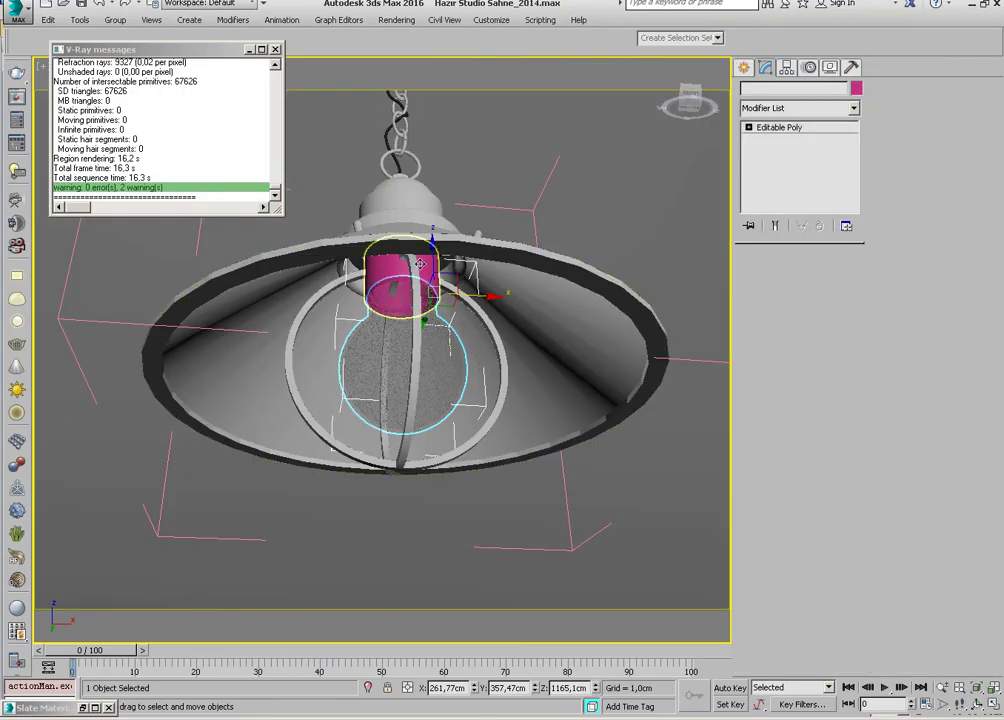
Check the Kablo Malzemesi cable material and Material #26, then close the V-Ray messages window
key("m")
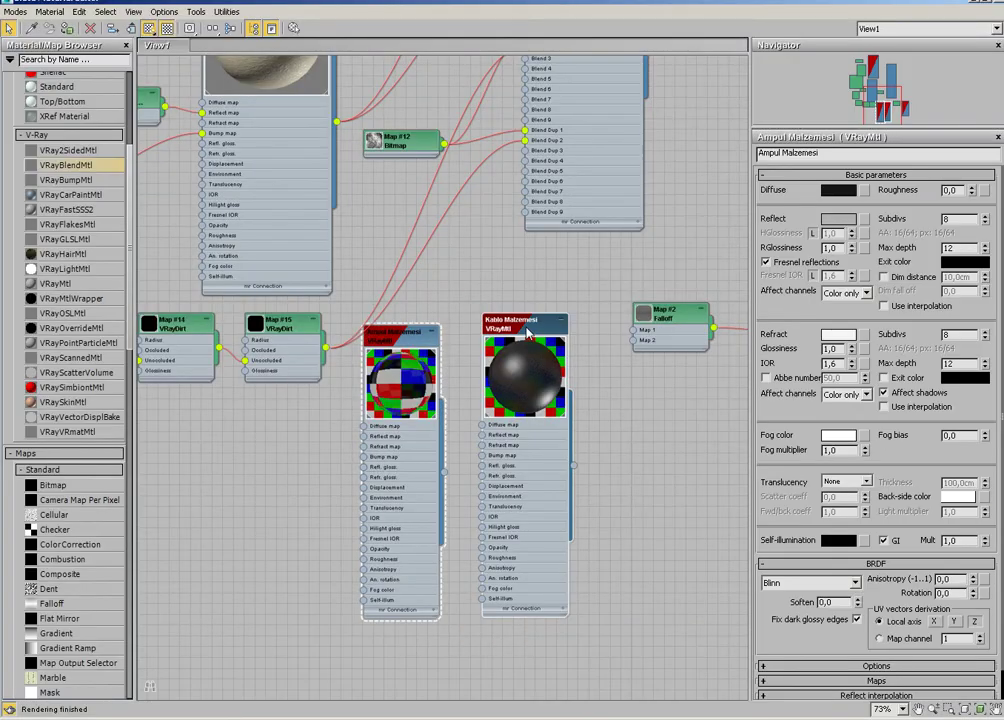
left_click(527, 330)
mouse_move(477, 284)
middle_mouse_down()
mouse_move(392, 439)
mouse_move(386, 352)
middle_mouse_up()
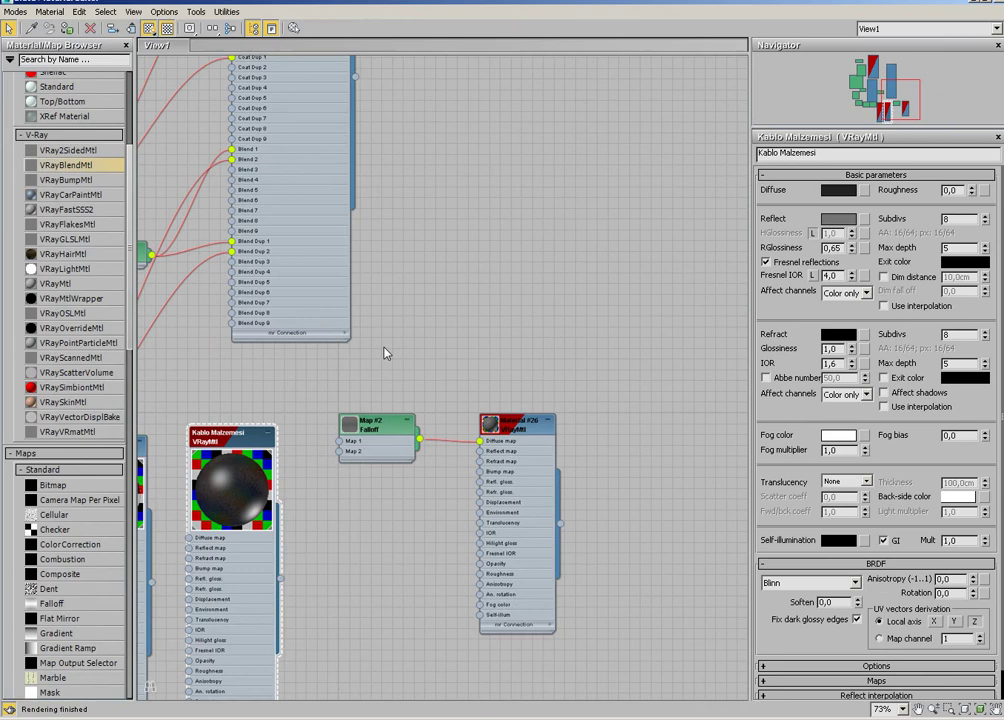
double_click(512, 425)
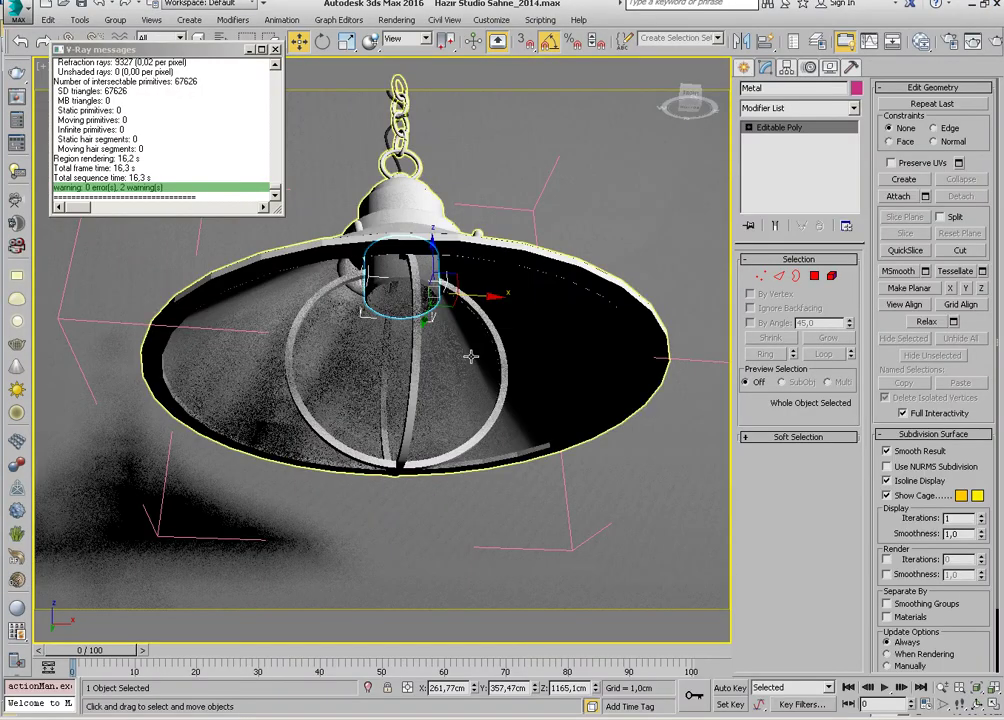
middle_click_drag(535, 334, 319, 133, "alt")
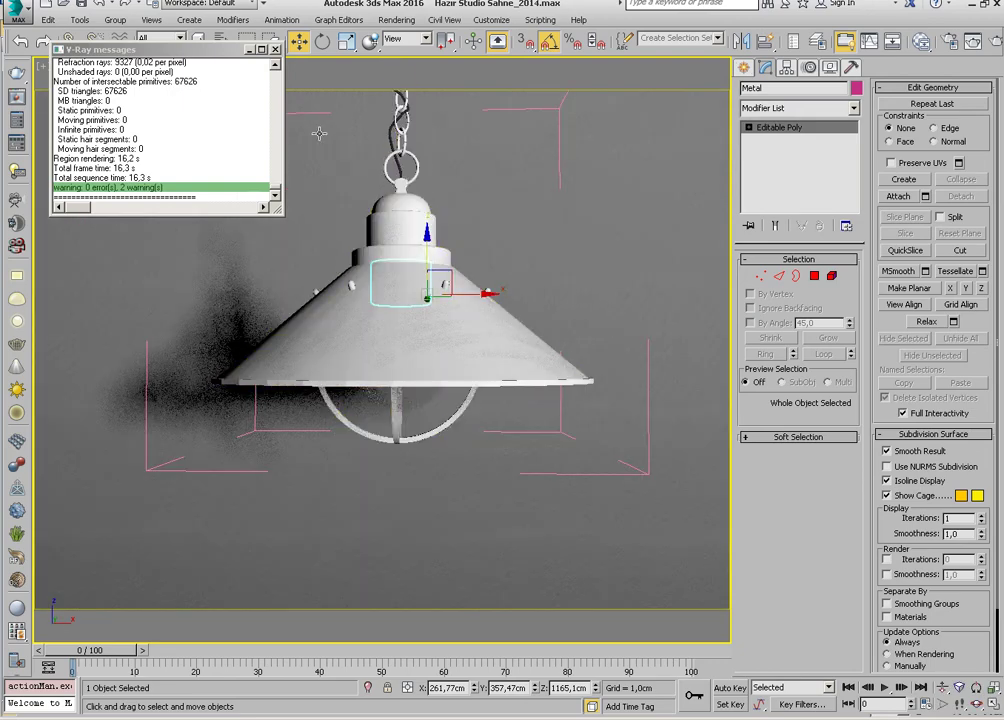
left_click(275, 49)
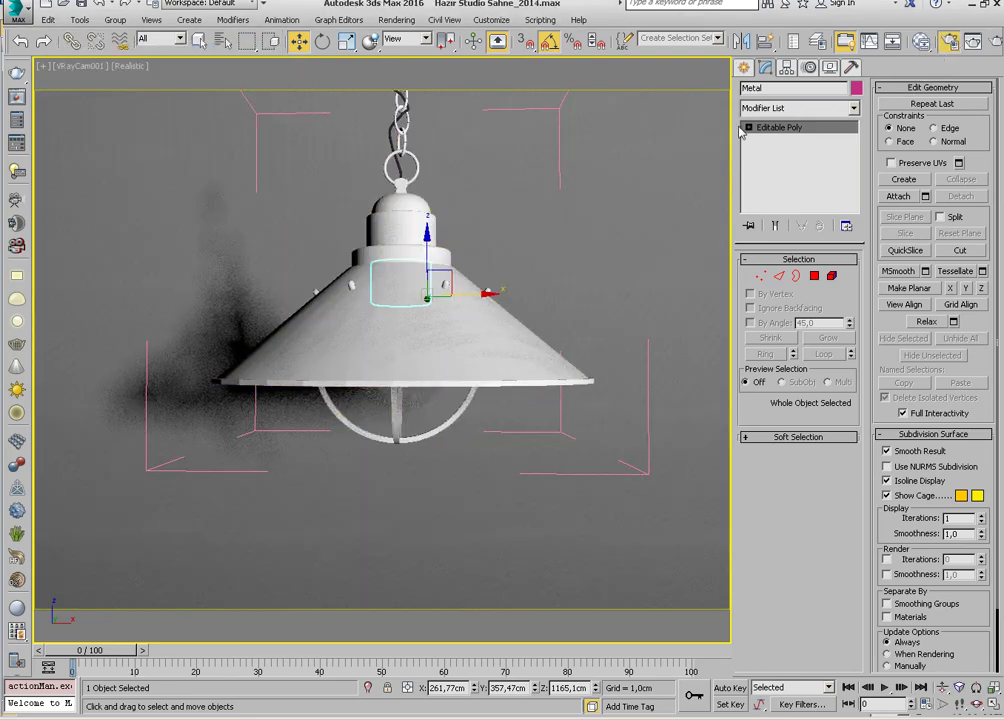
Load the ysn_final render preset from the Common render settings
key("F10")
left_click(612, 260)
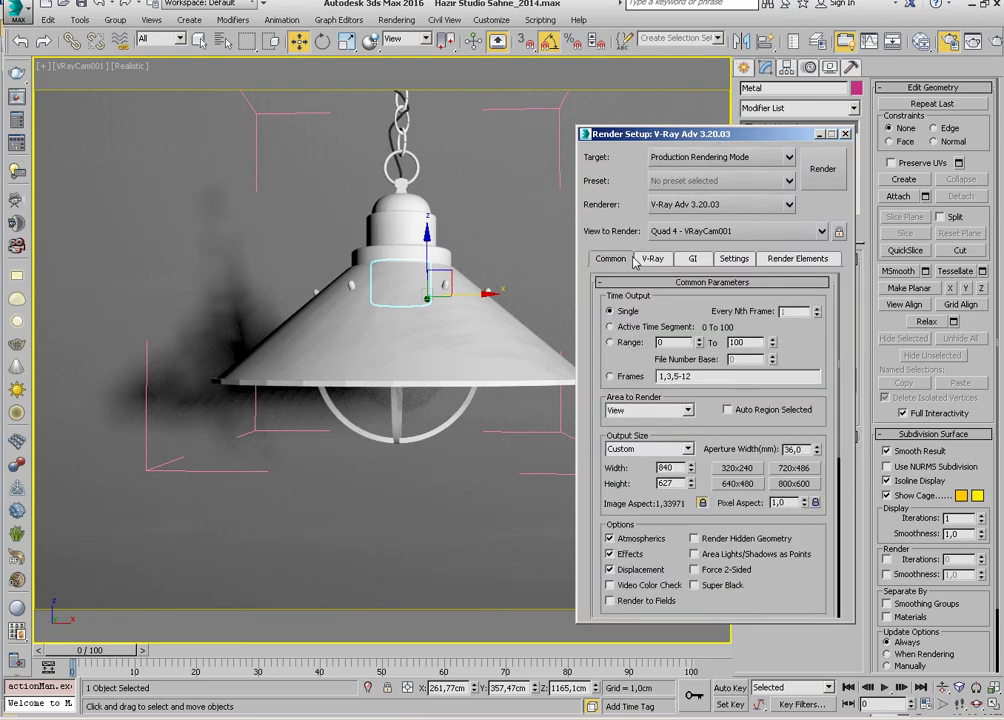
left_click(714, 175)
left_click(686, 250)
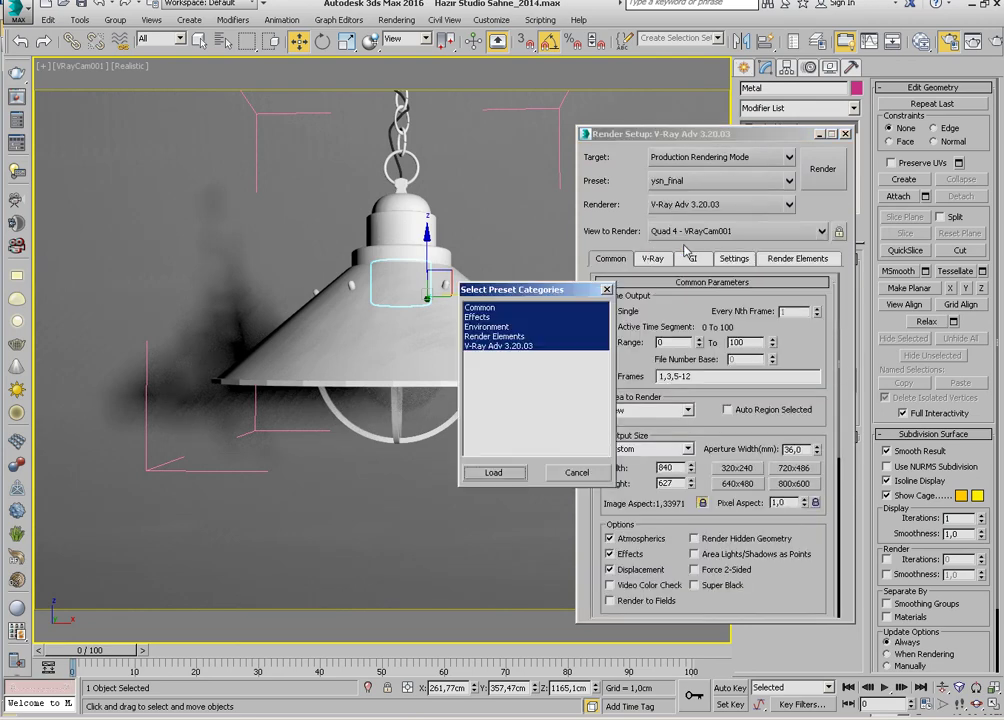
left_click(505, 472)
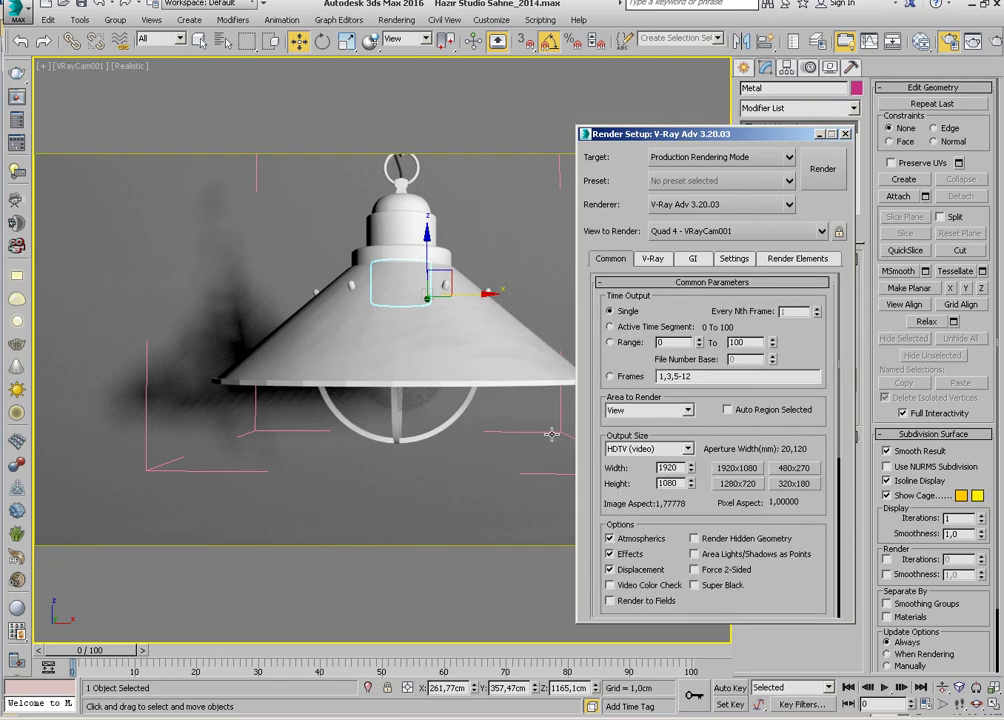
Set the output size back to Custom 840×627 and start the render
left_click(645, 458)
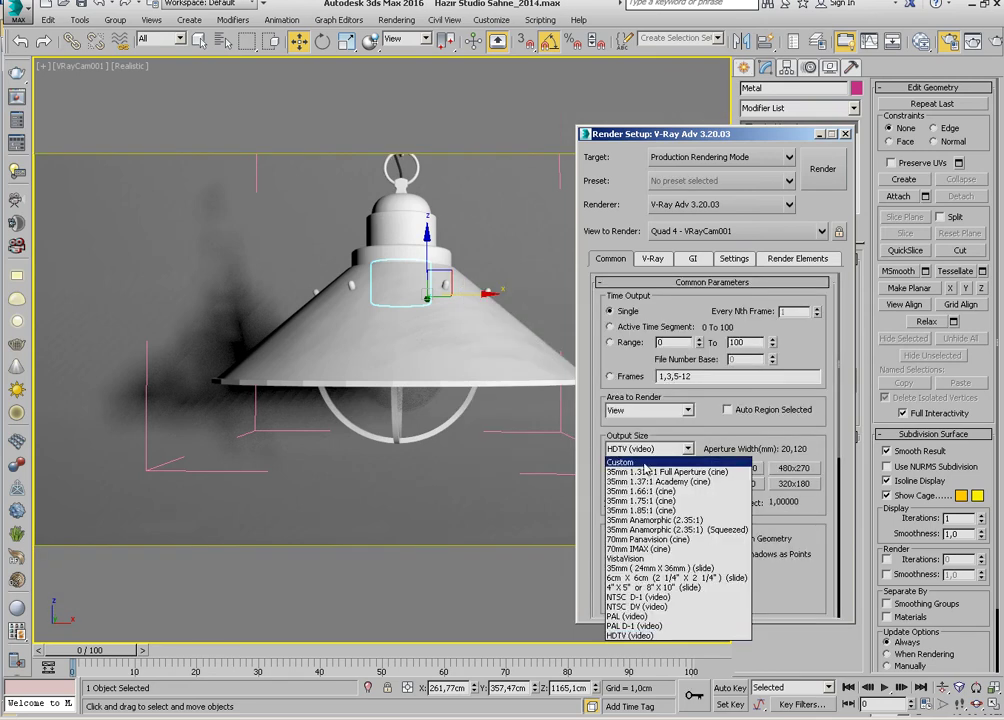
left_click(615, 400)
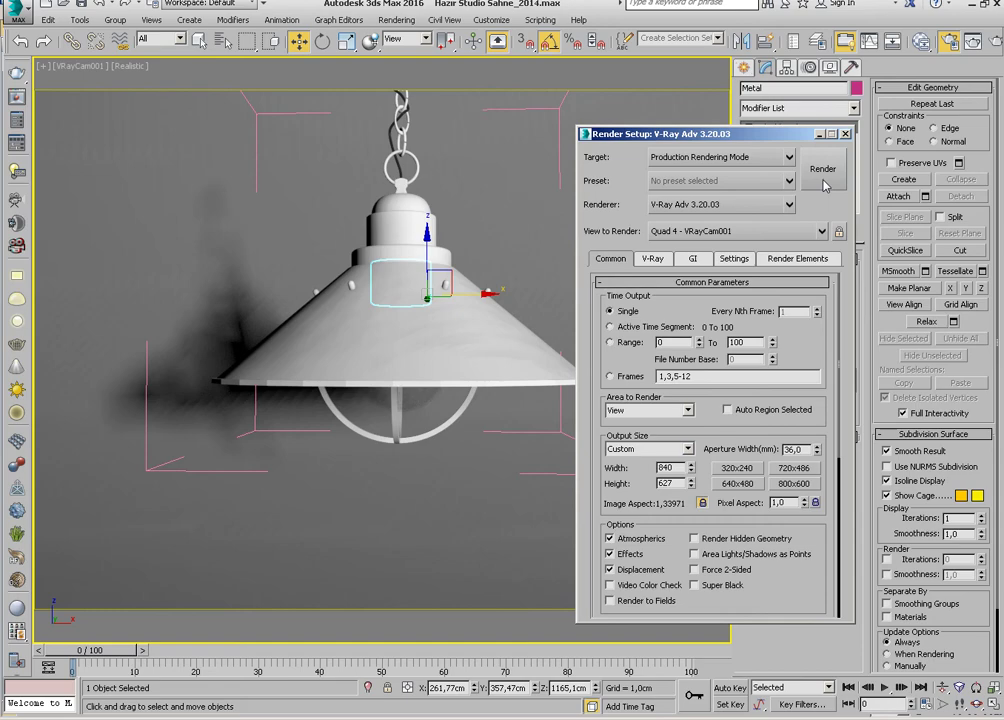
left_click(823, 172)
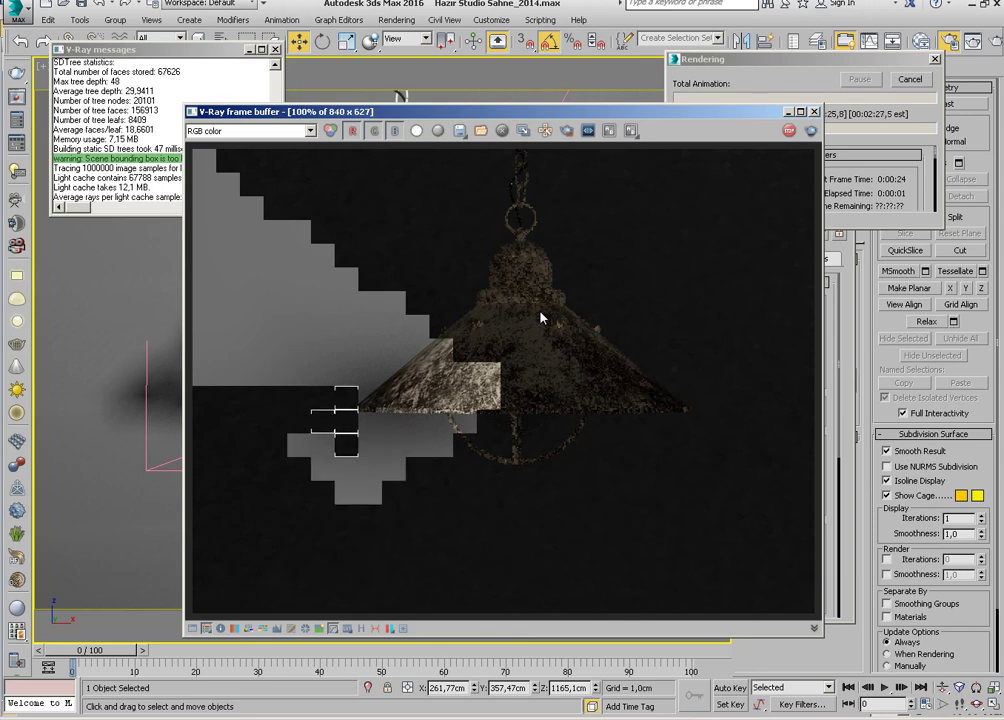
Enable Follow Mouse in the V-Ray frame buffer to prioritise the lamp chain area
left_click(545, 130)
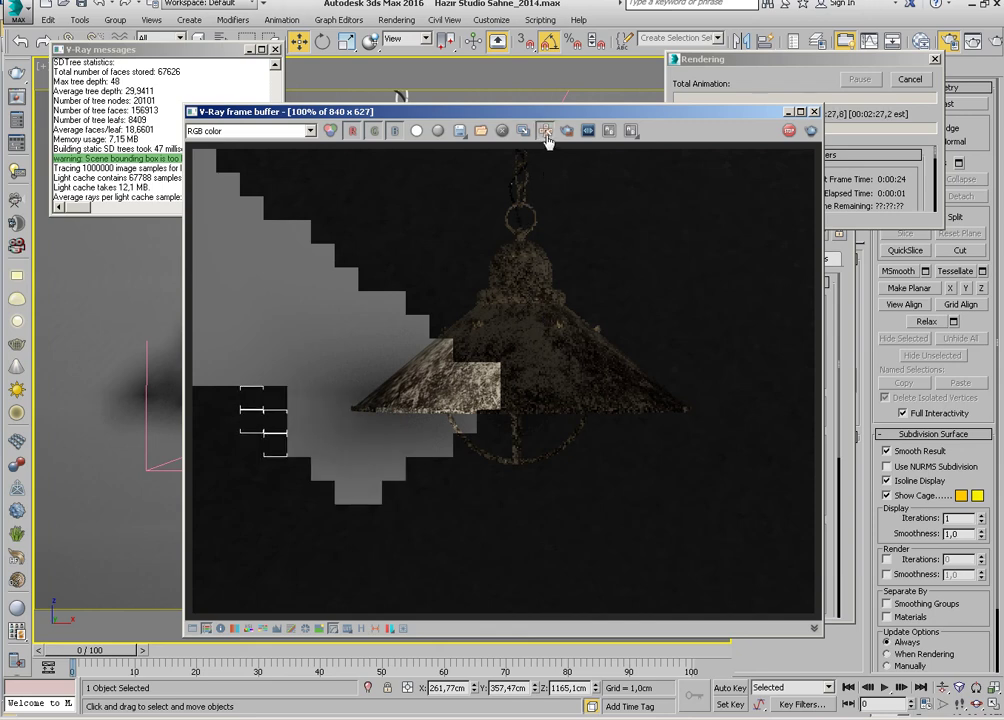